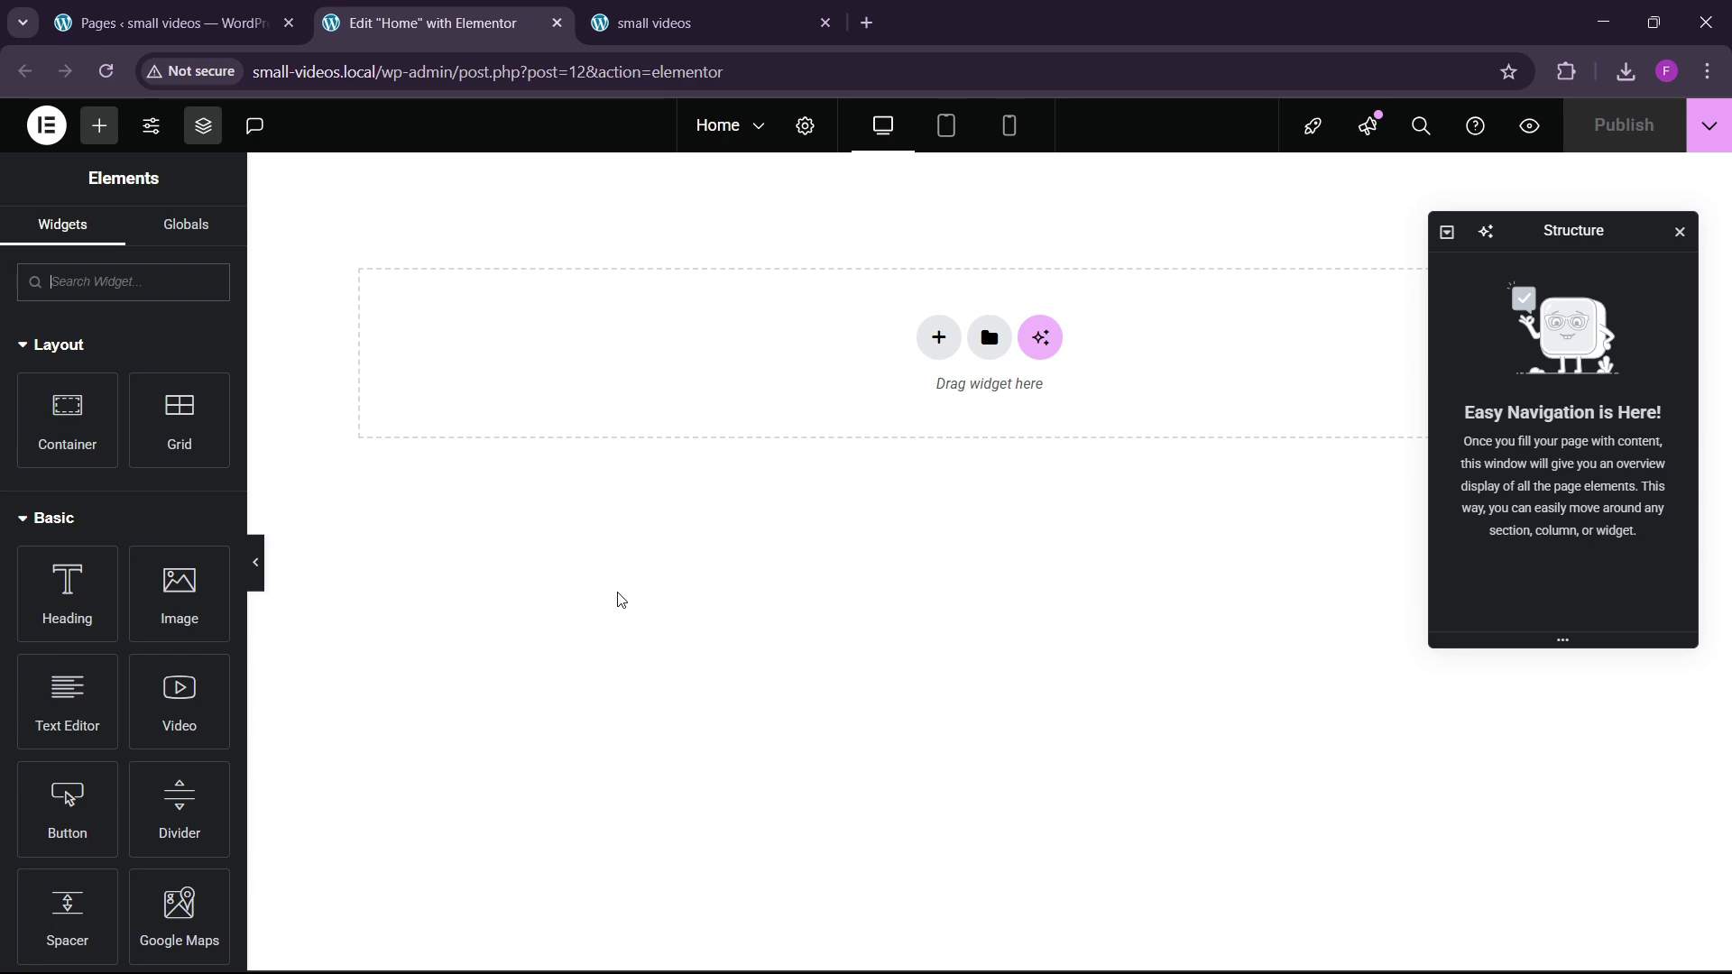
Check the live page, then open Site Settings' Global Fonts panel in the editor.
click(638, 15)
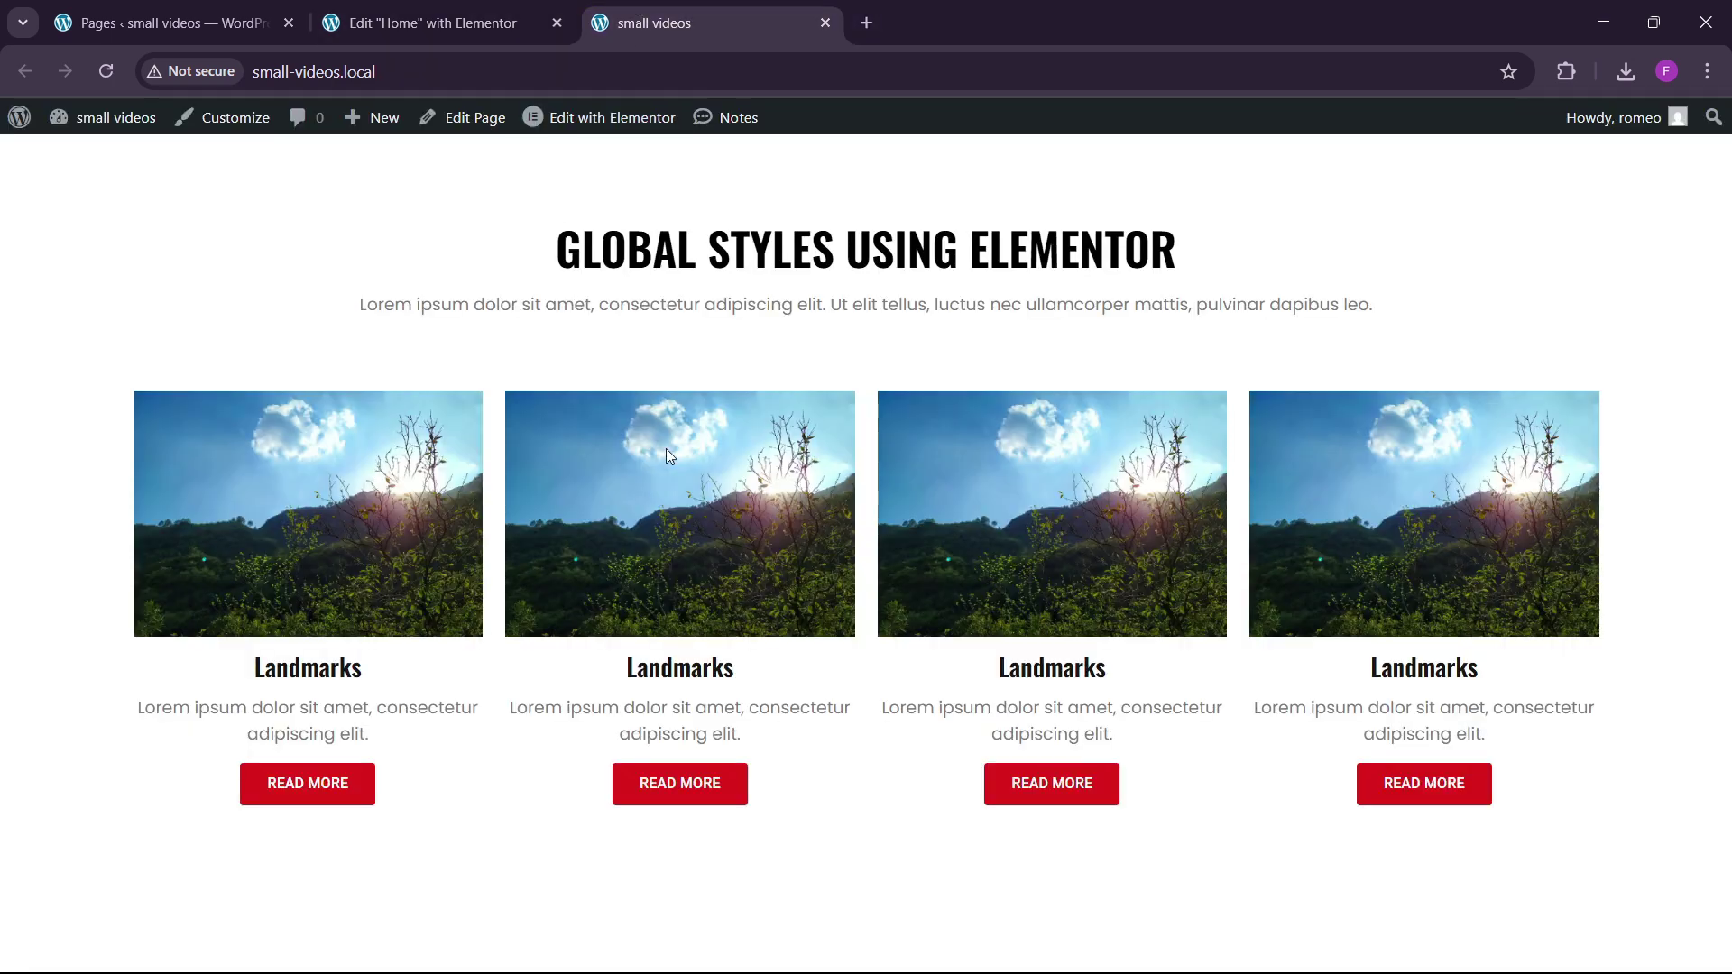
click(566, 11)
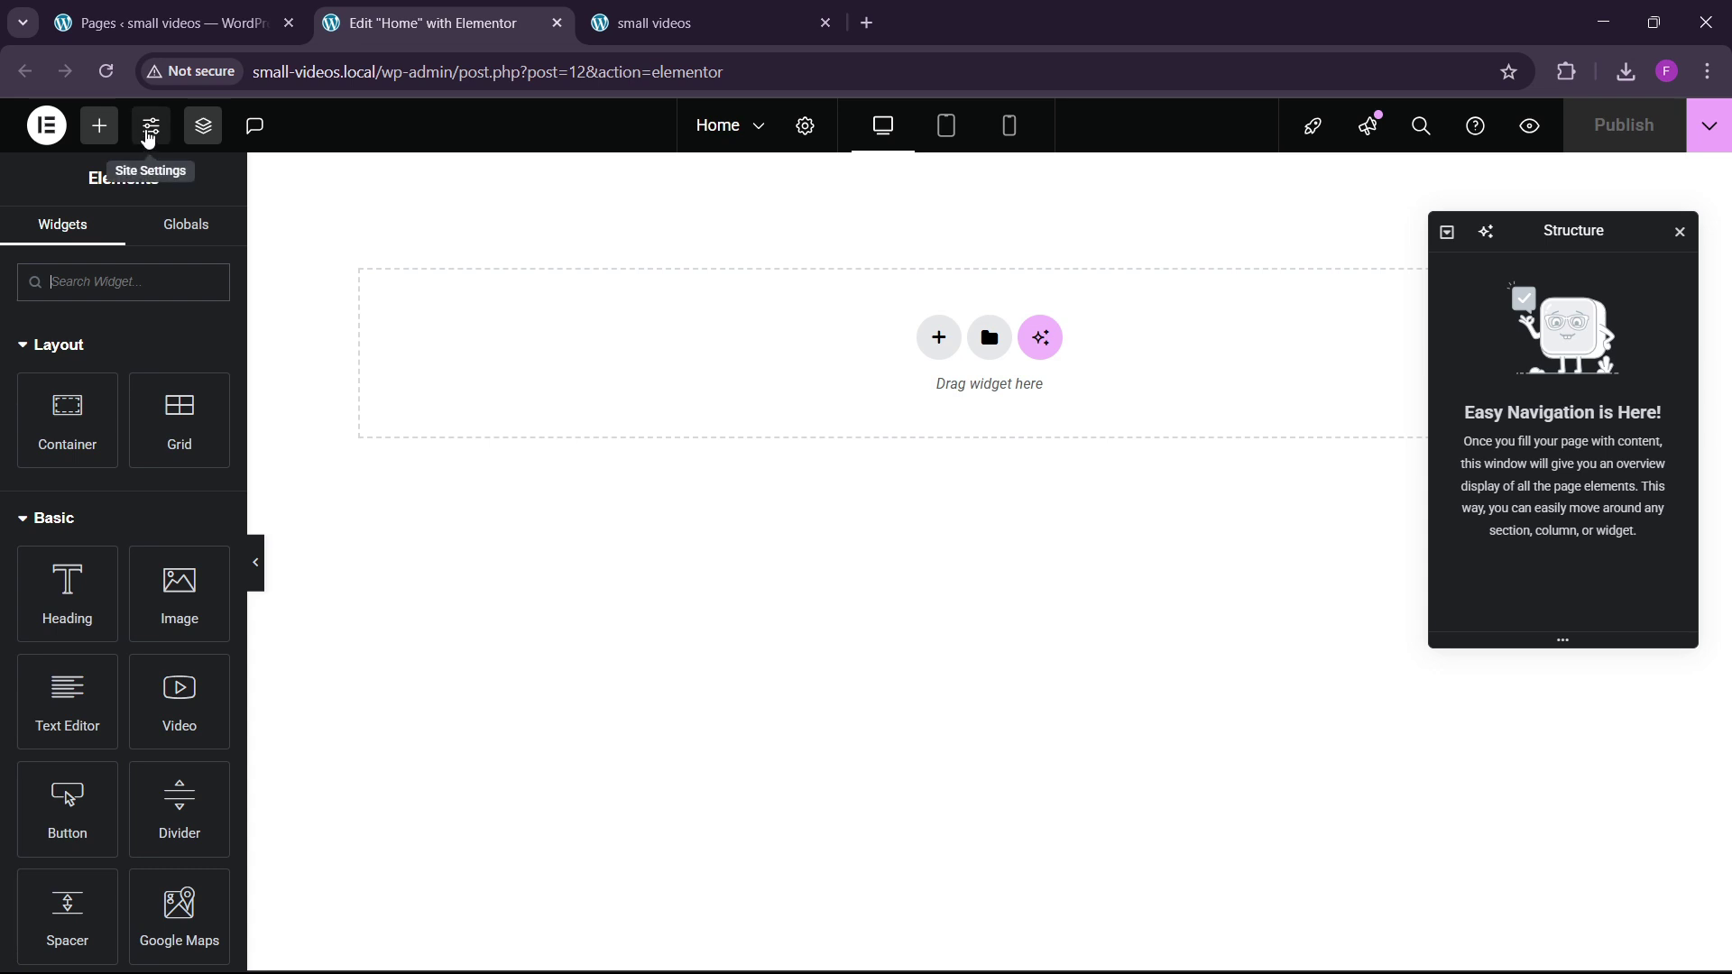
click(149, 136)
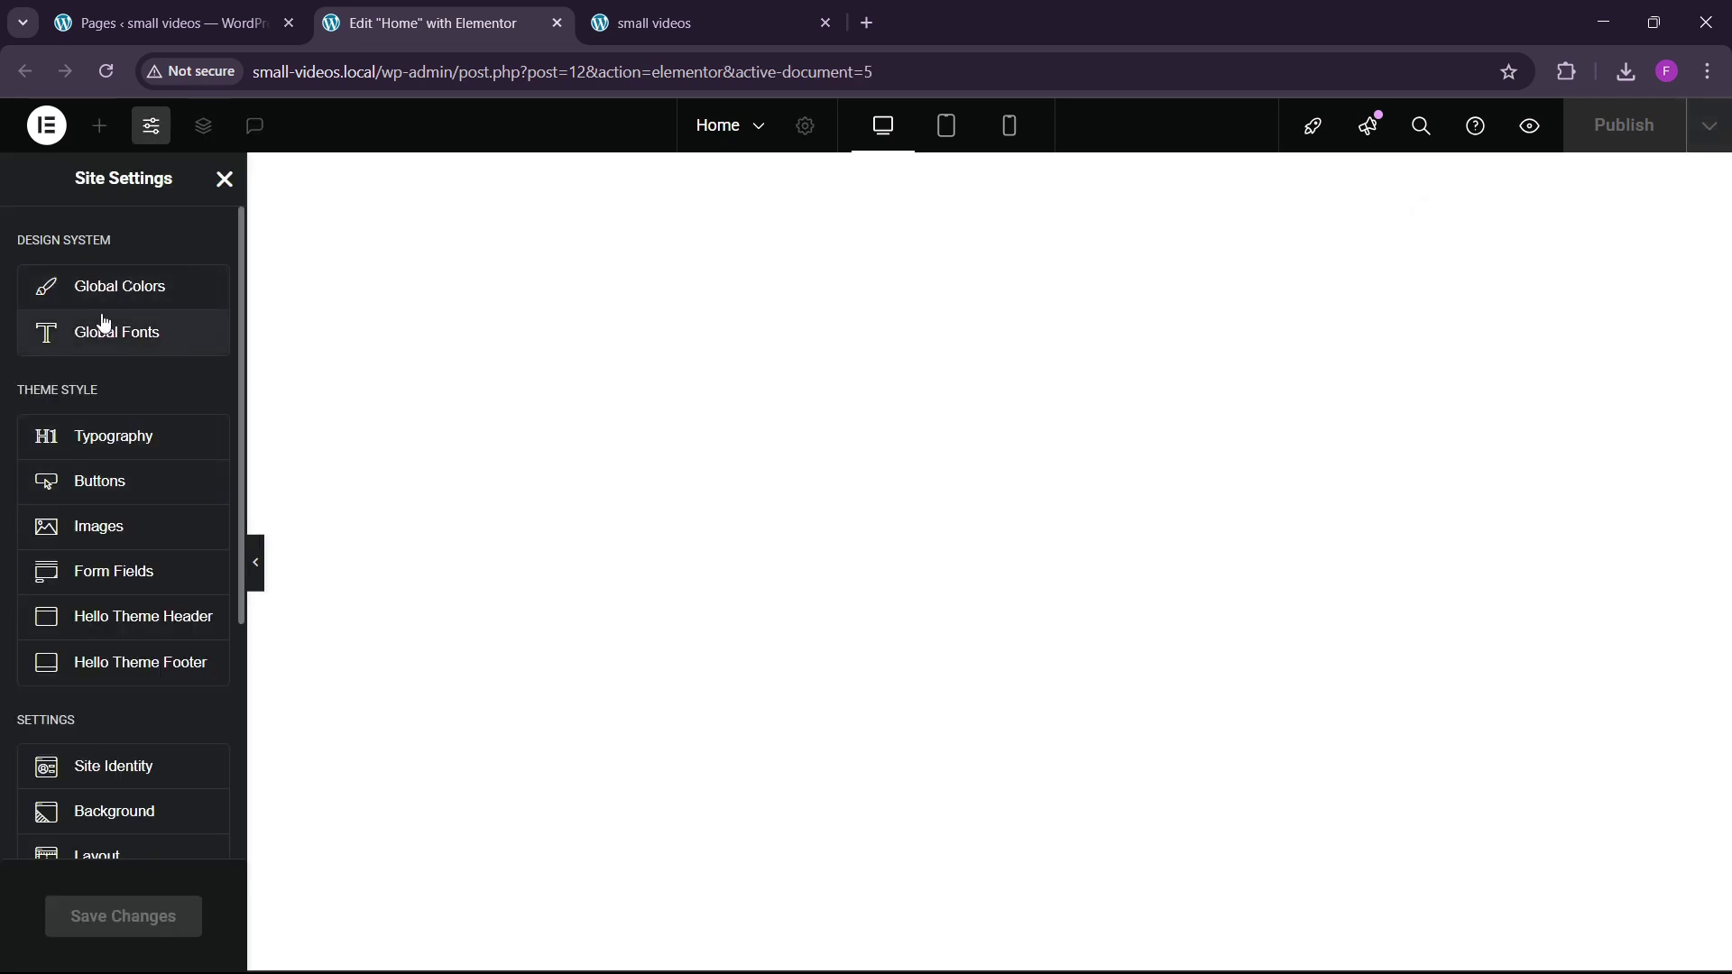
click(147, 333)
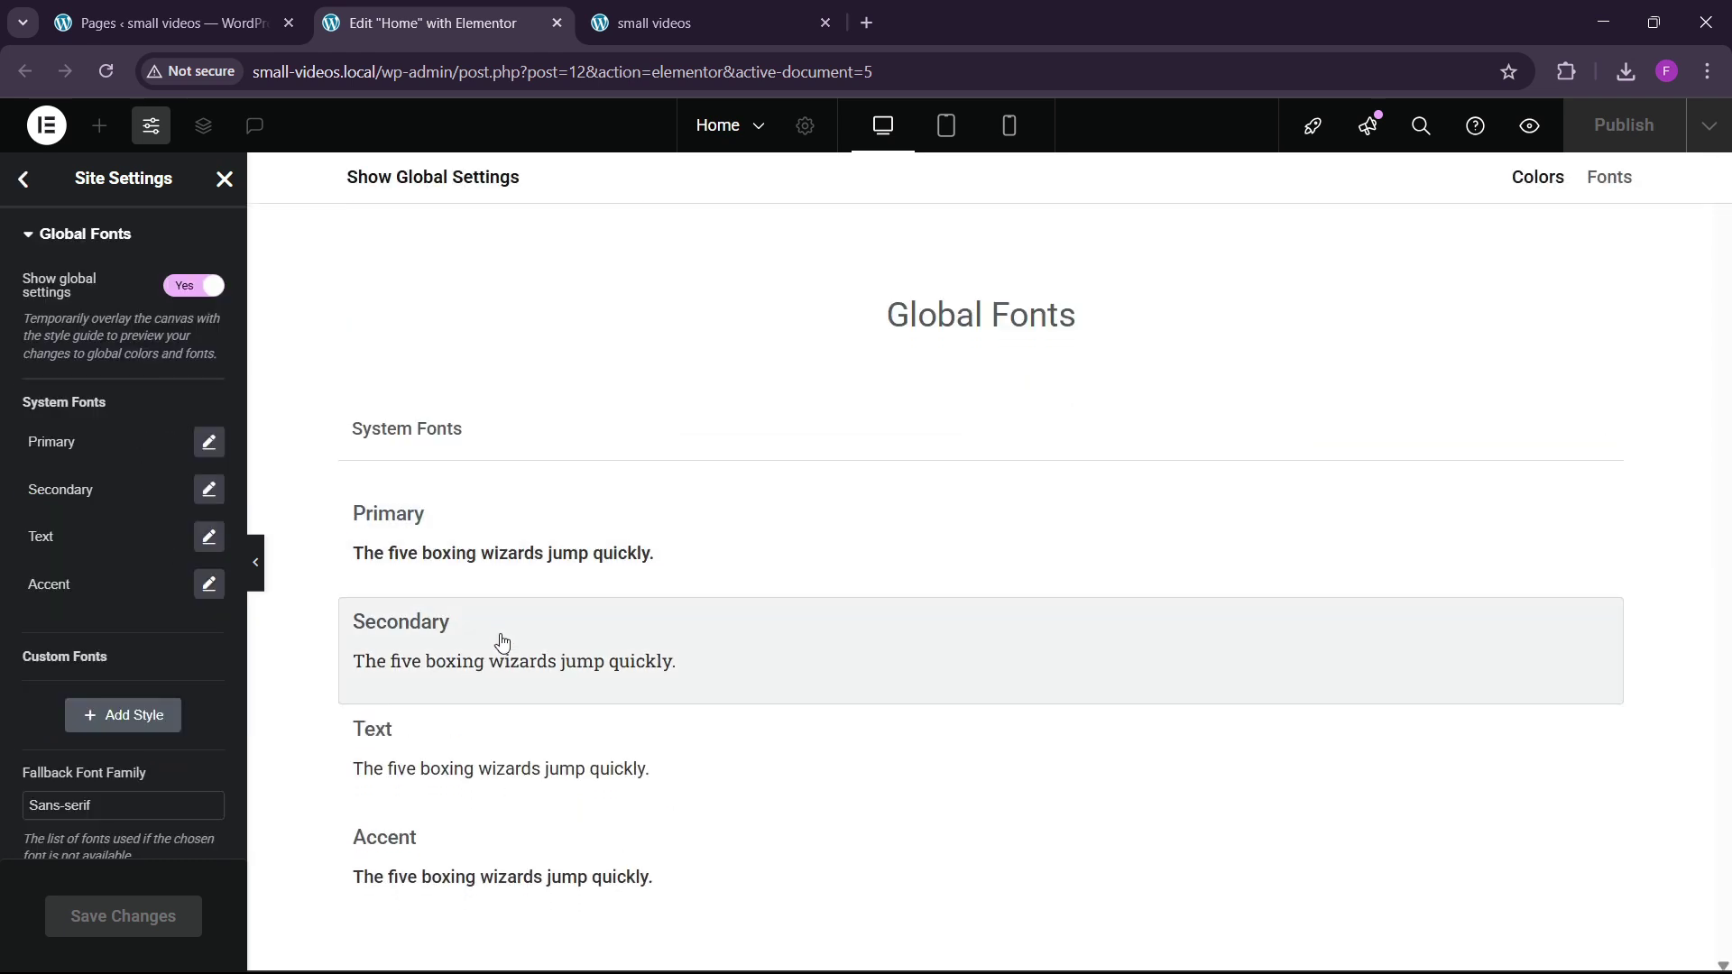
Compare the live front-end page with the Global Fonts settings.
click(595, 18)
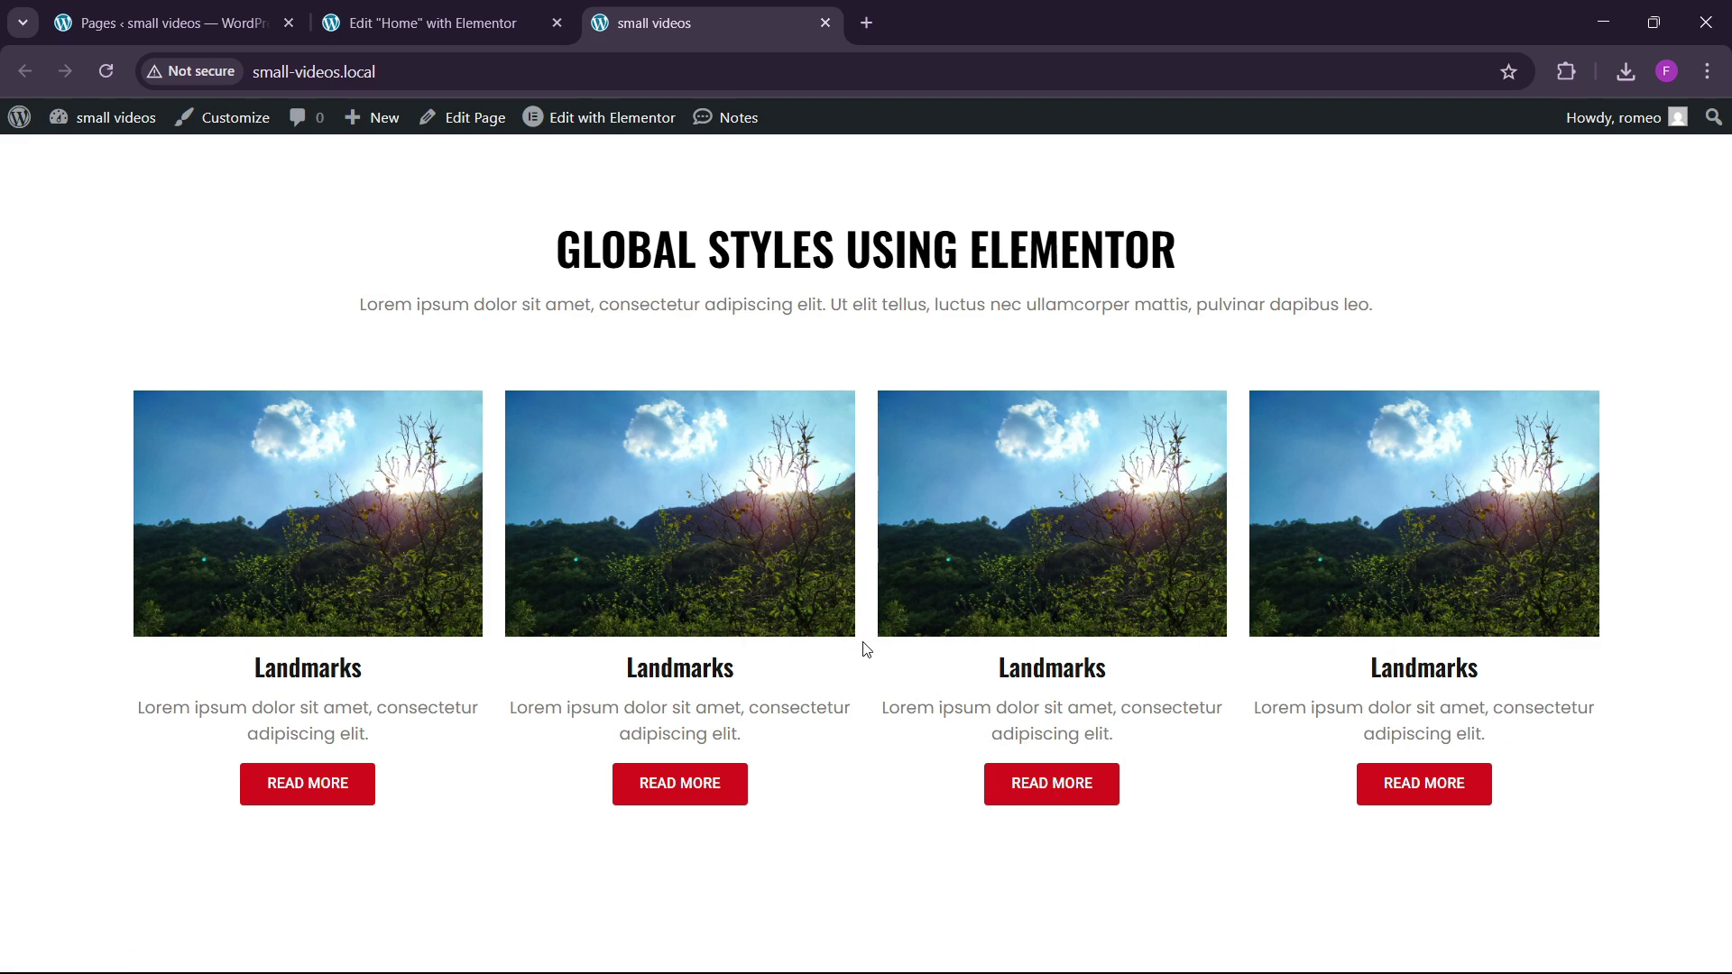
click(433, 22)
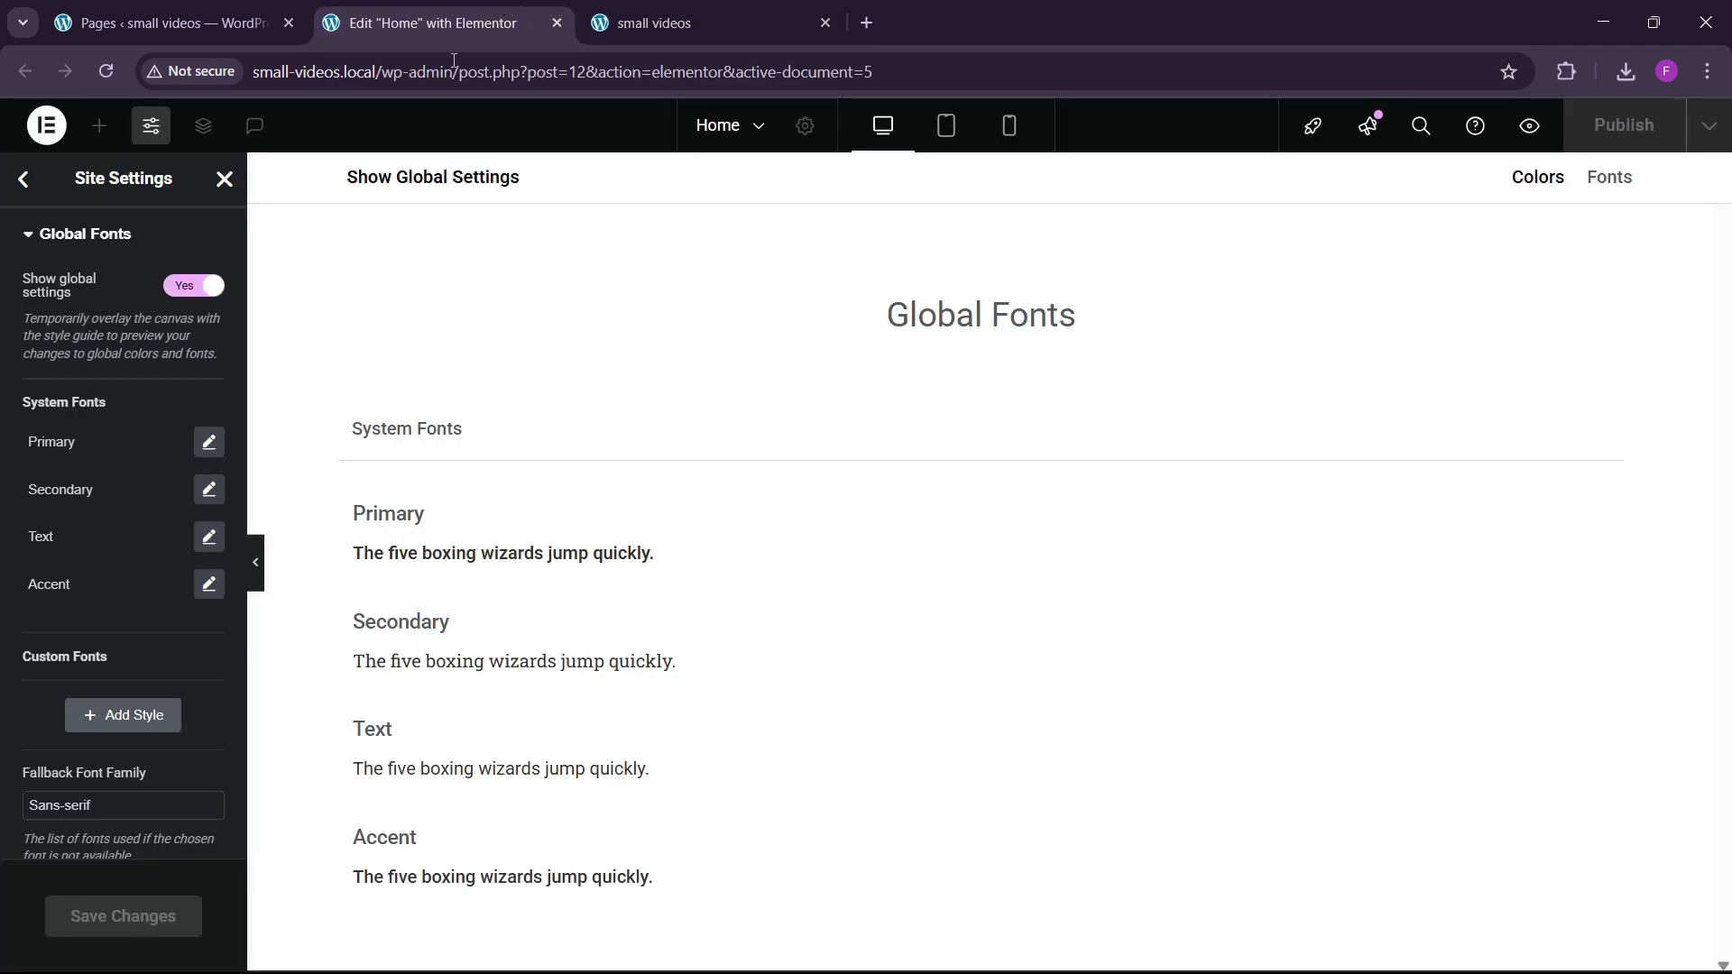
click(645, 22)
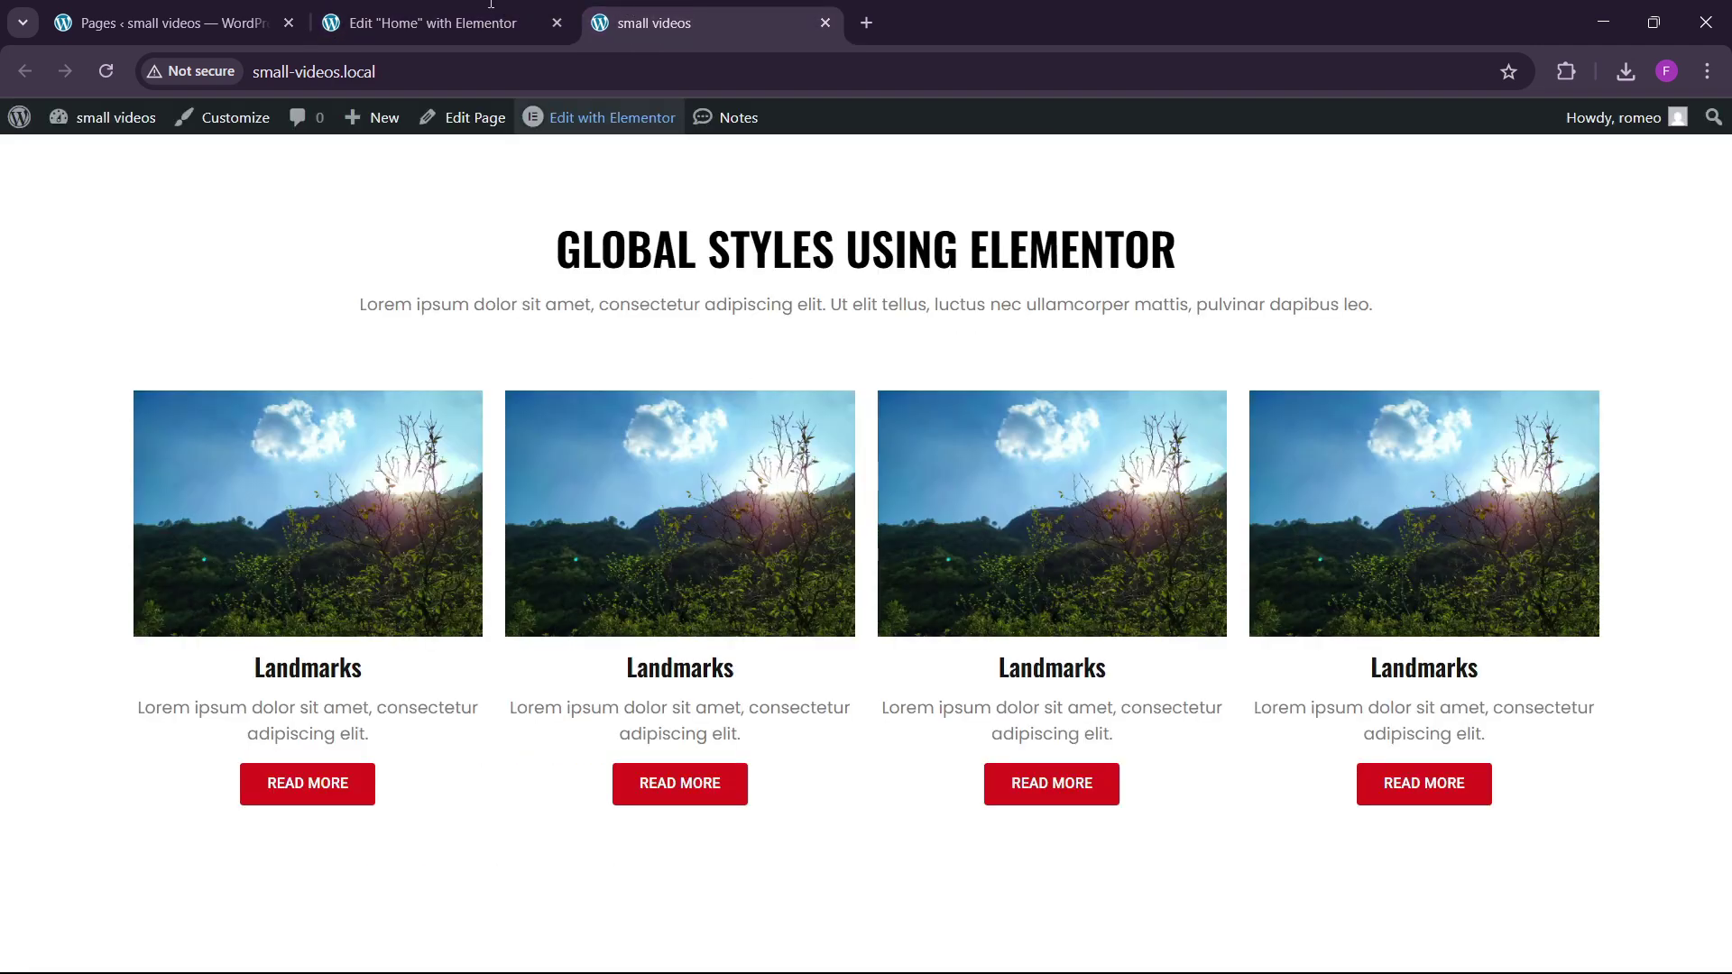
click(433, 22)
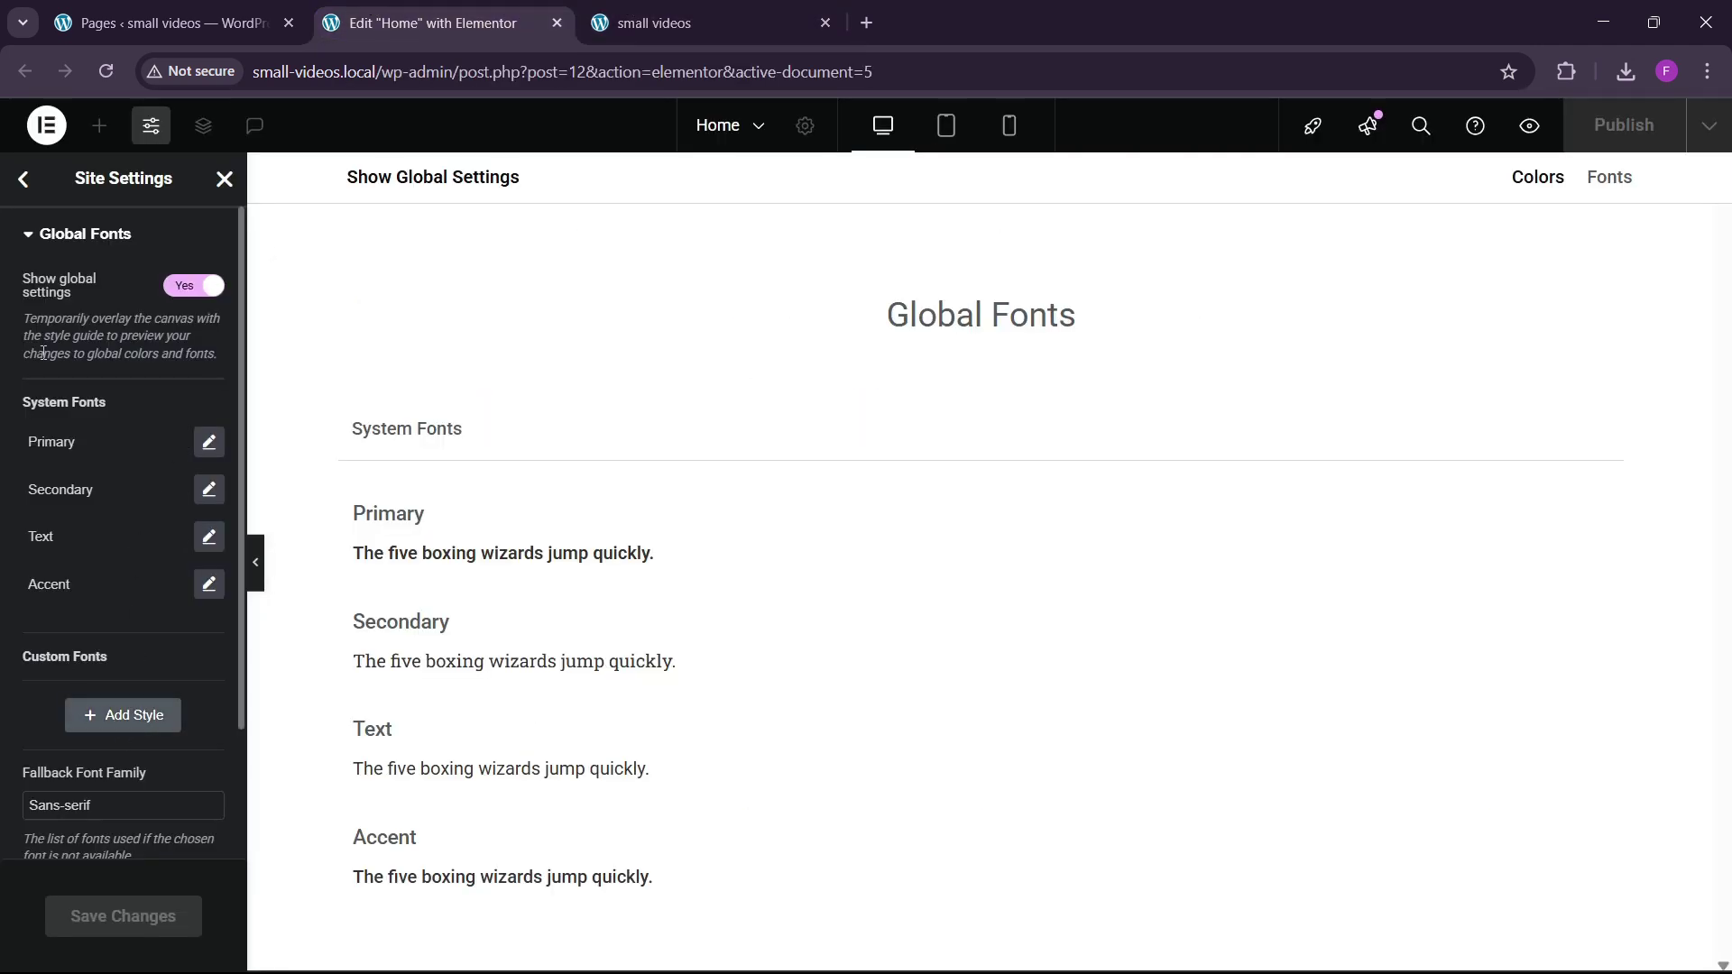
Add a new custom font style and name it 'main heading'.
click(118, 718)
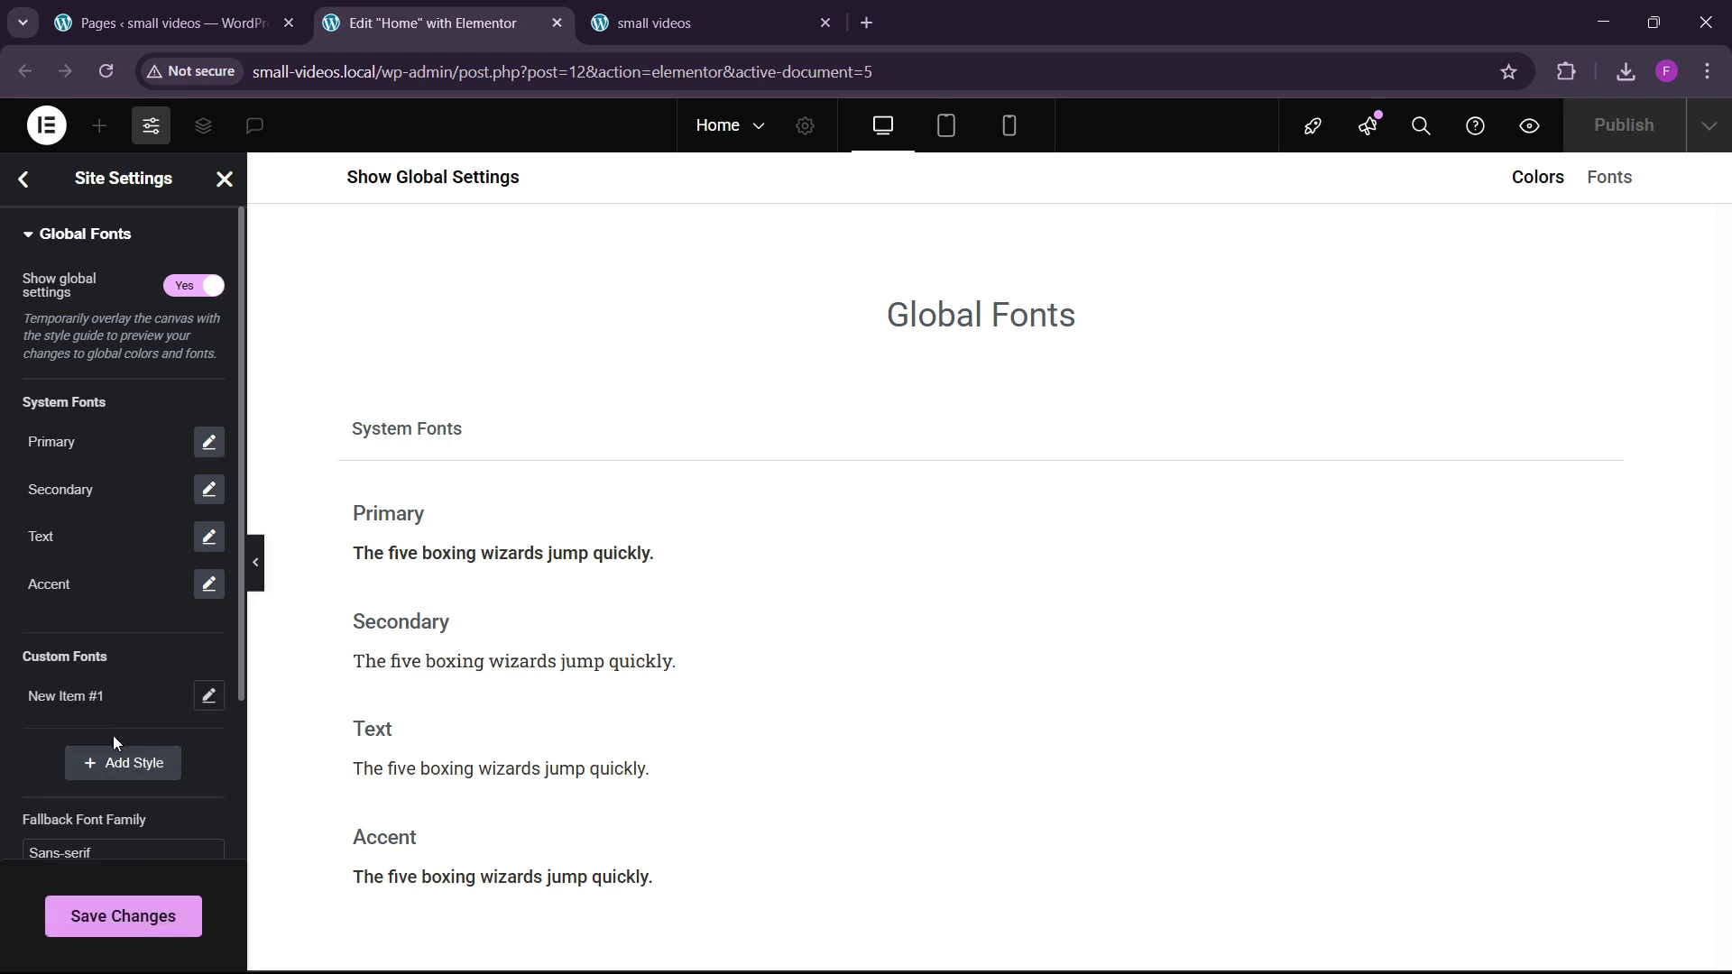
double_click(74, 696)
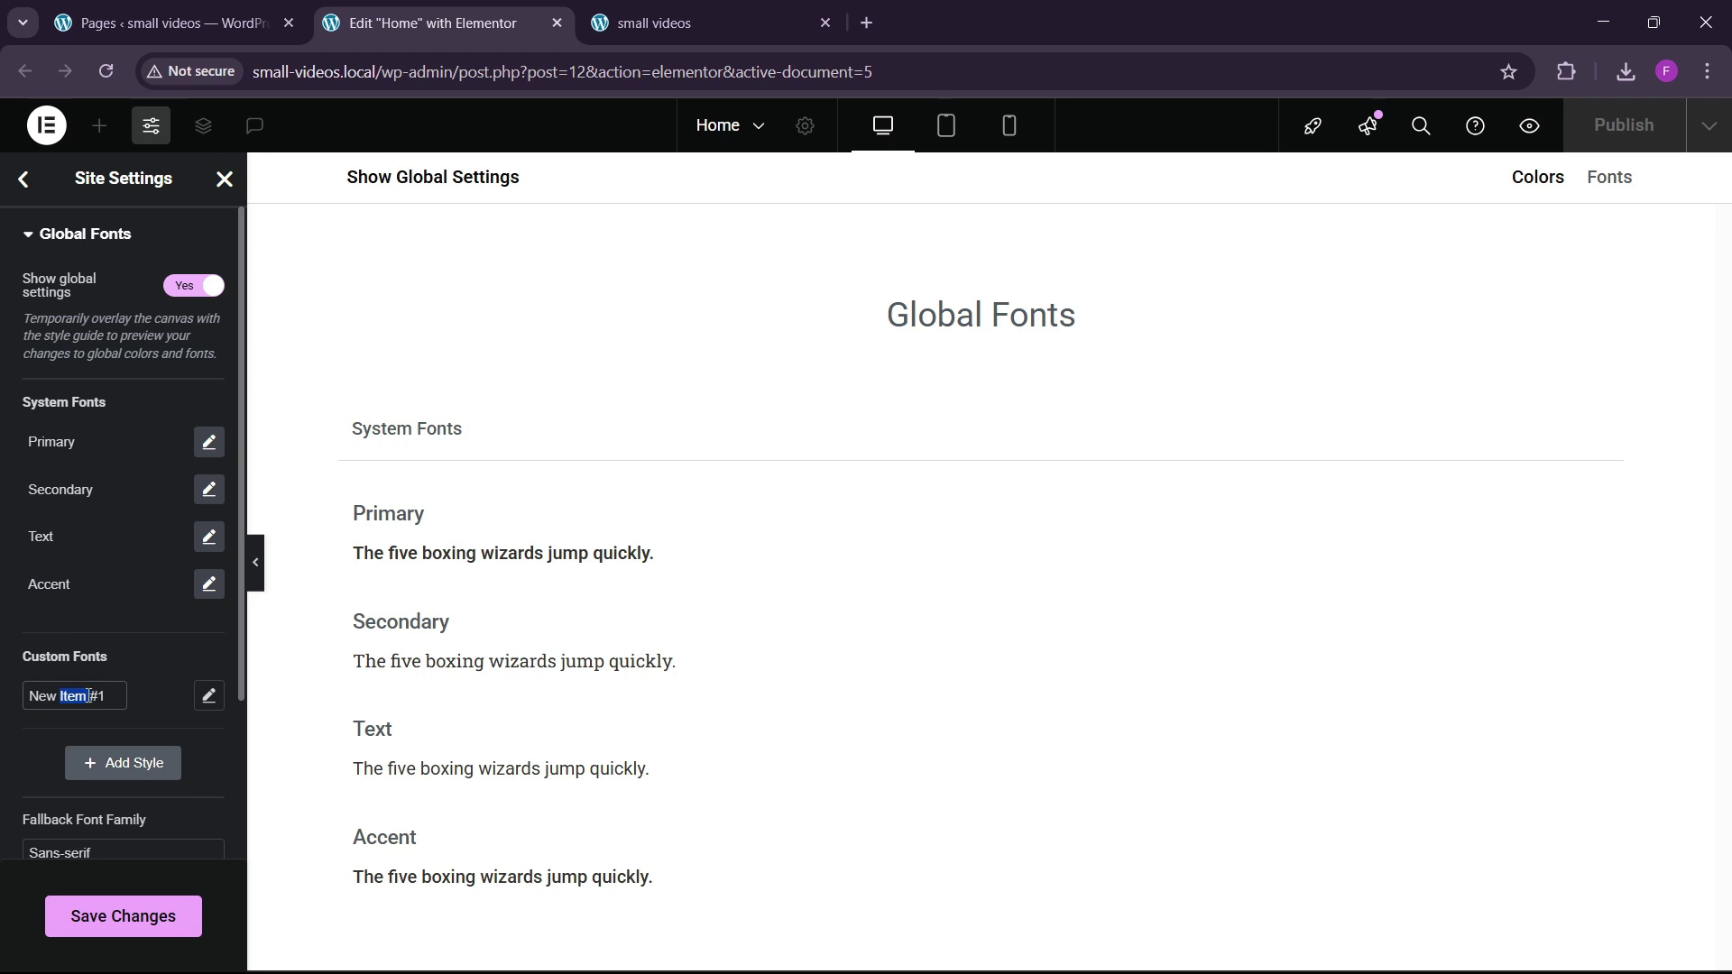
key(ctrl+a)
key(BackSpace)
key(ctrl+z)
text(main)
key(ctrl+a)
text(main heading)
Set main heading's typography to Oswald, 45 px, weight 600 Semi Bold, uppercase.
click(209, 696)
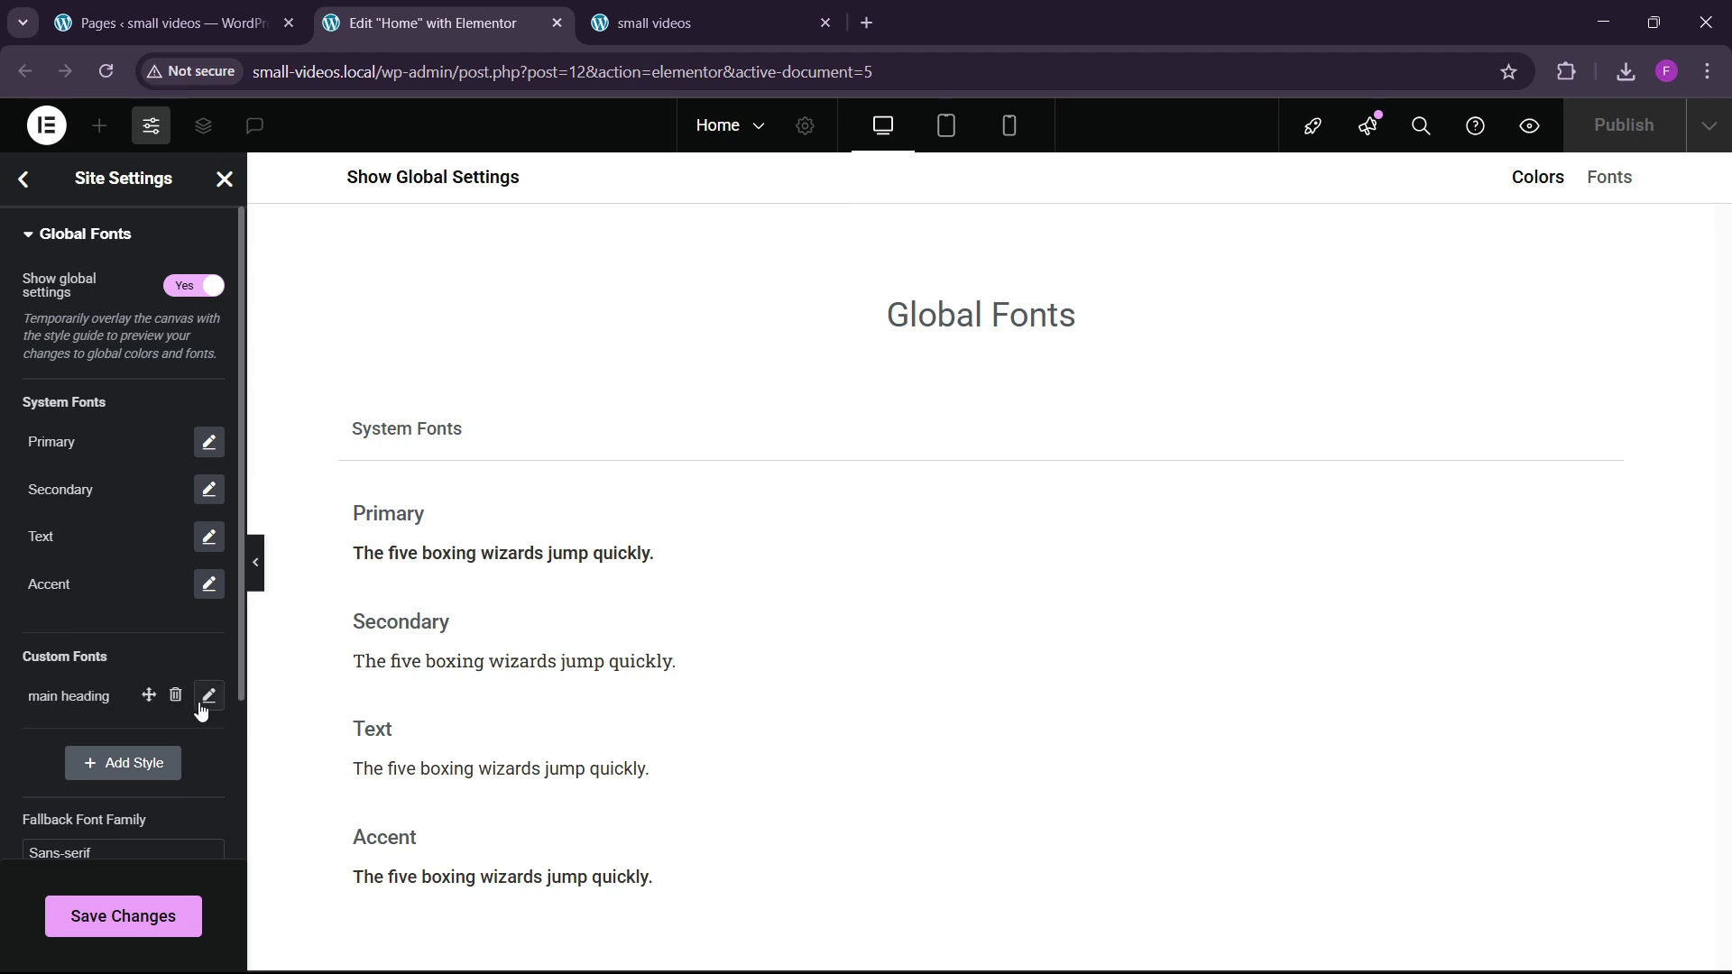
click(146, 572)
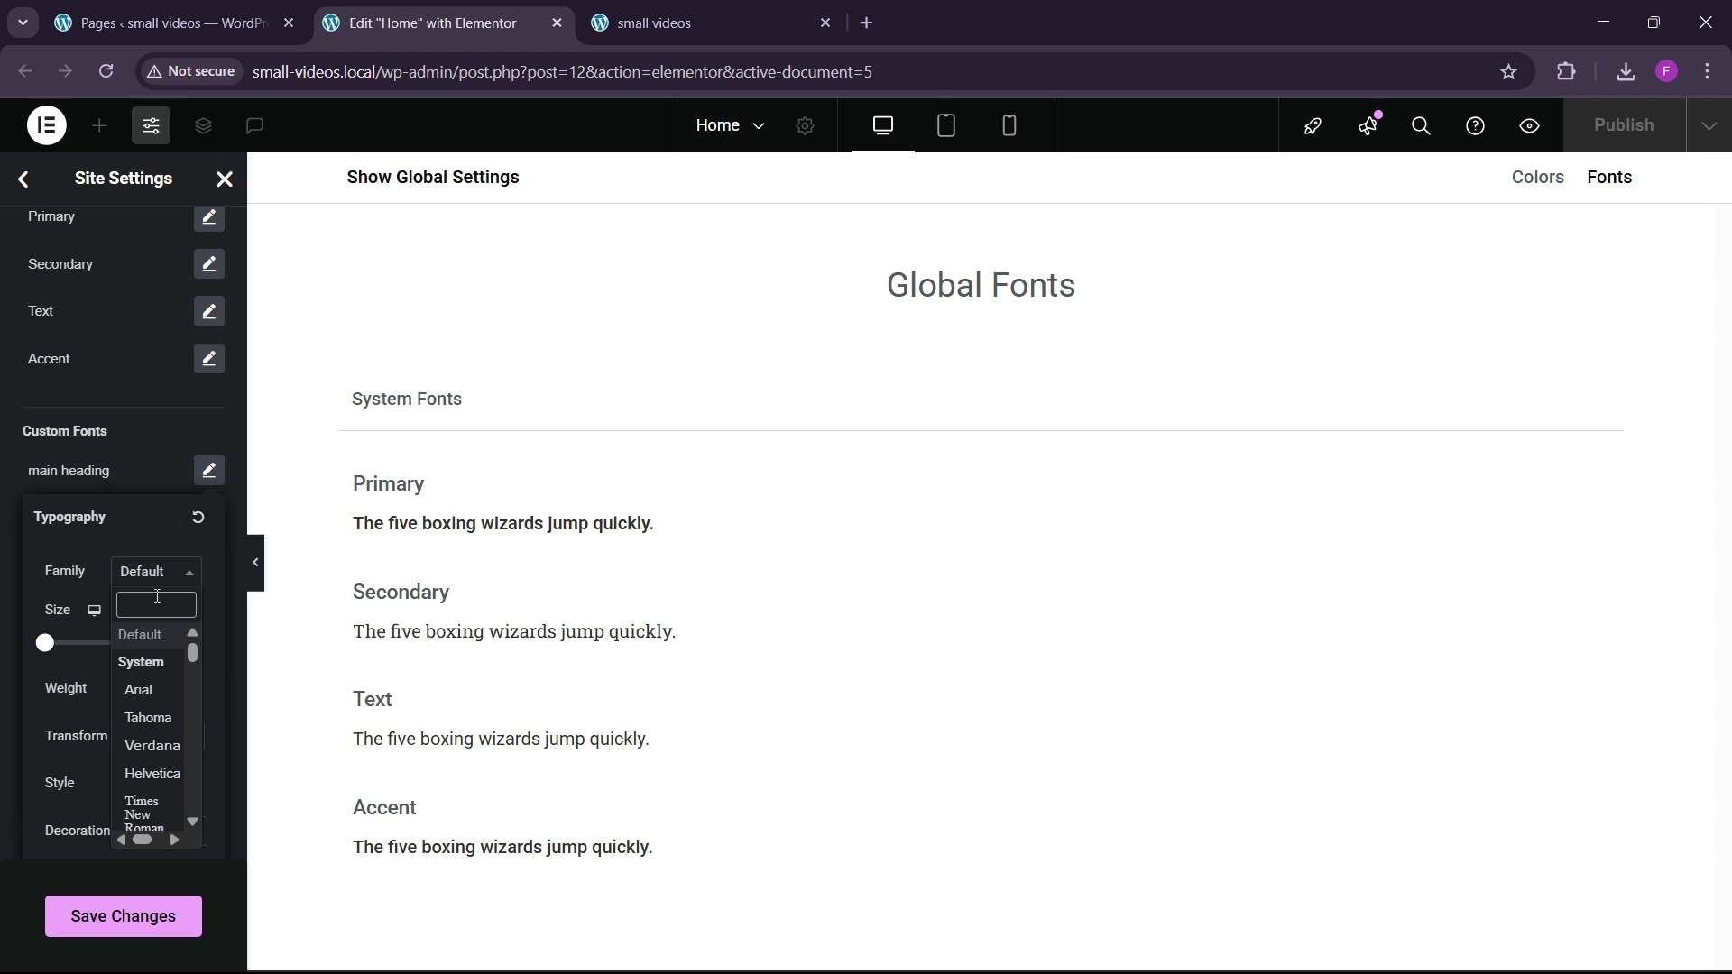
text(oswald)
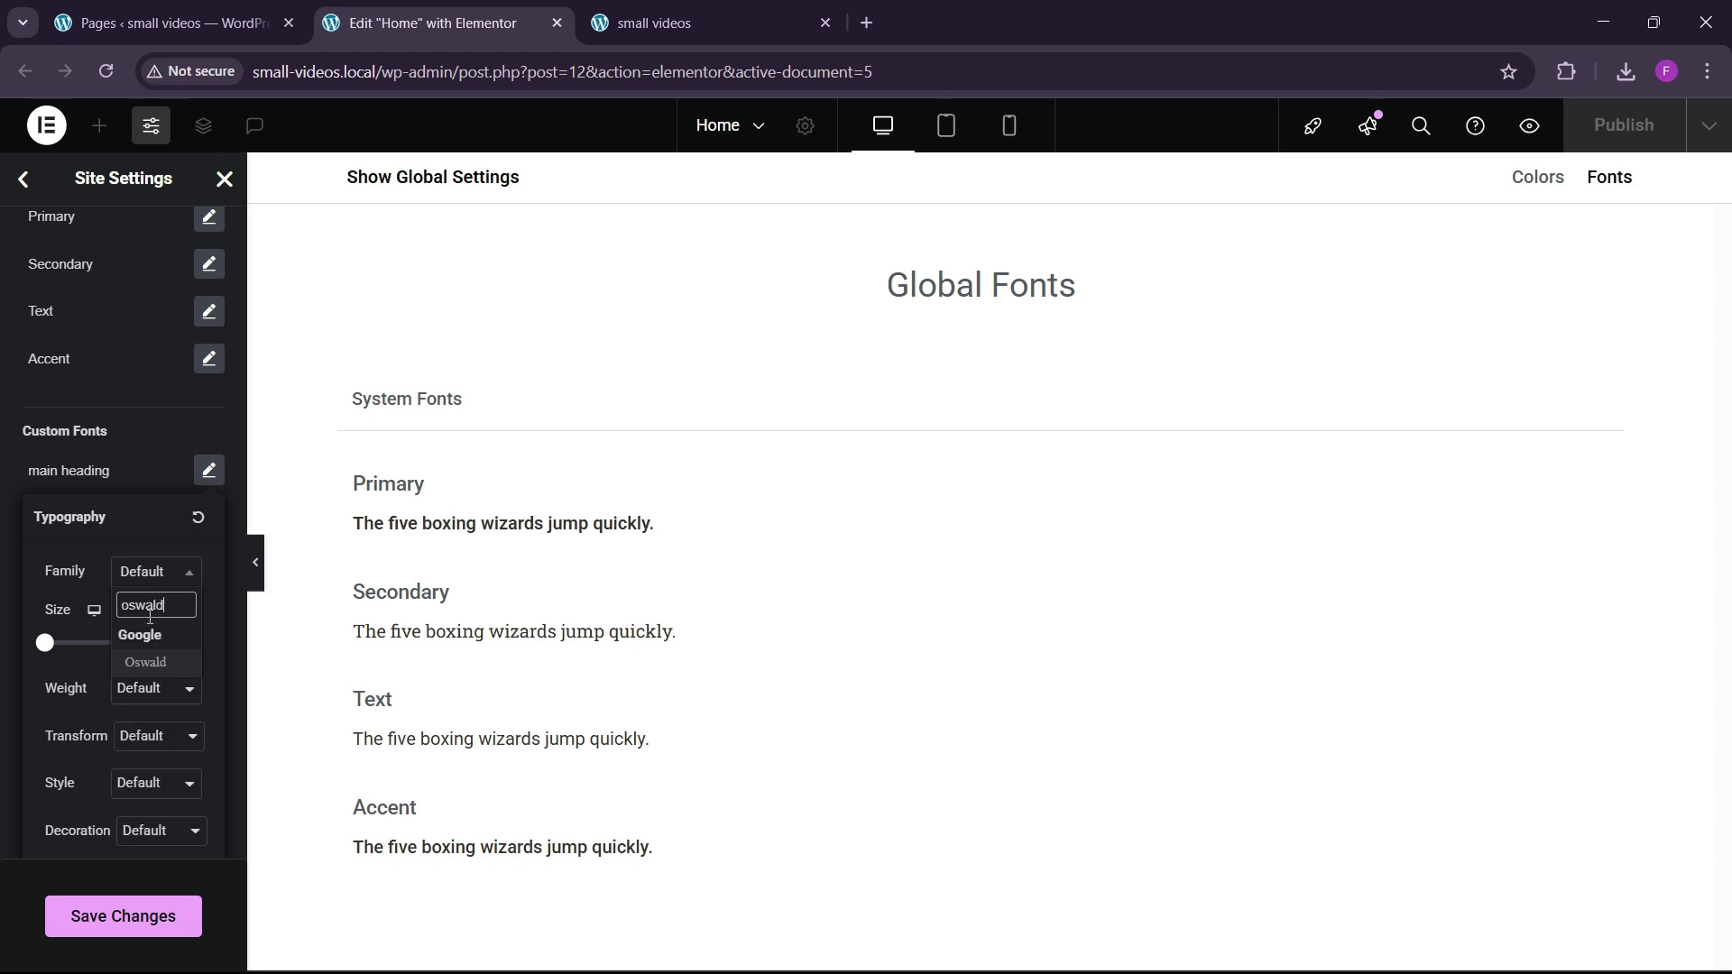
key(Return)
click(154, 640)
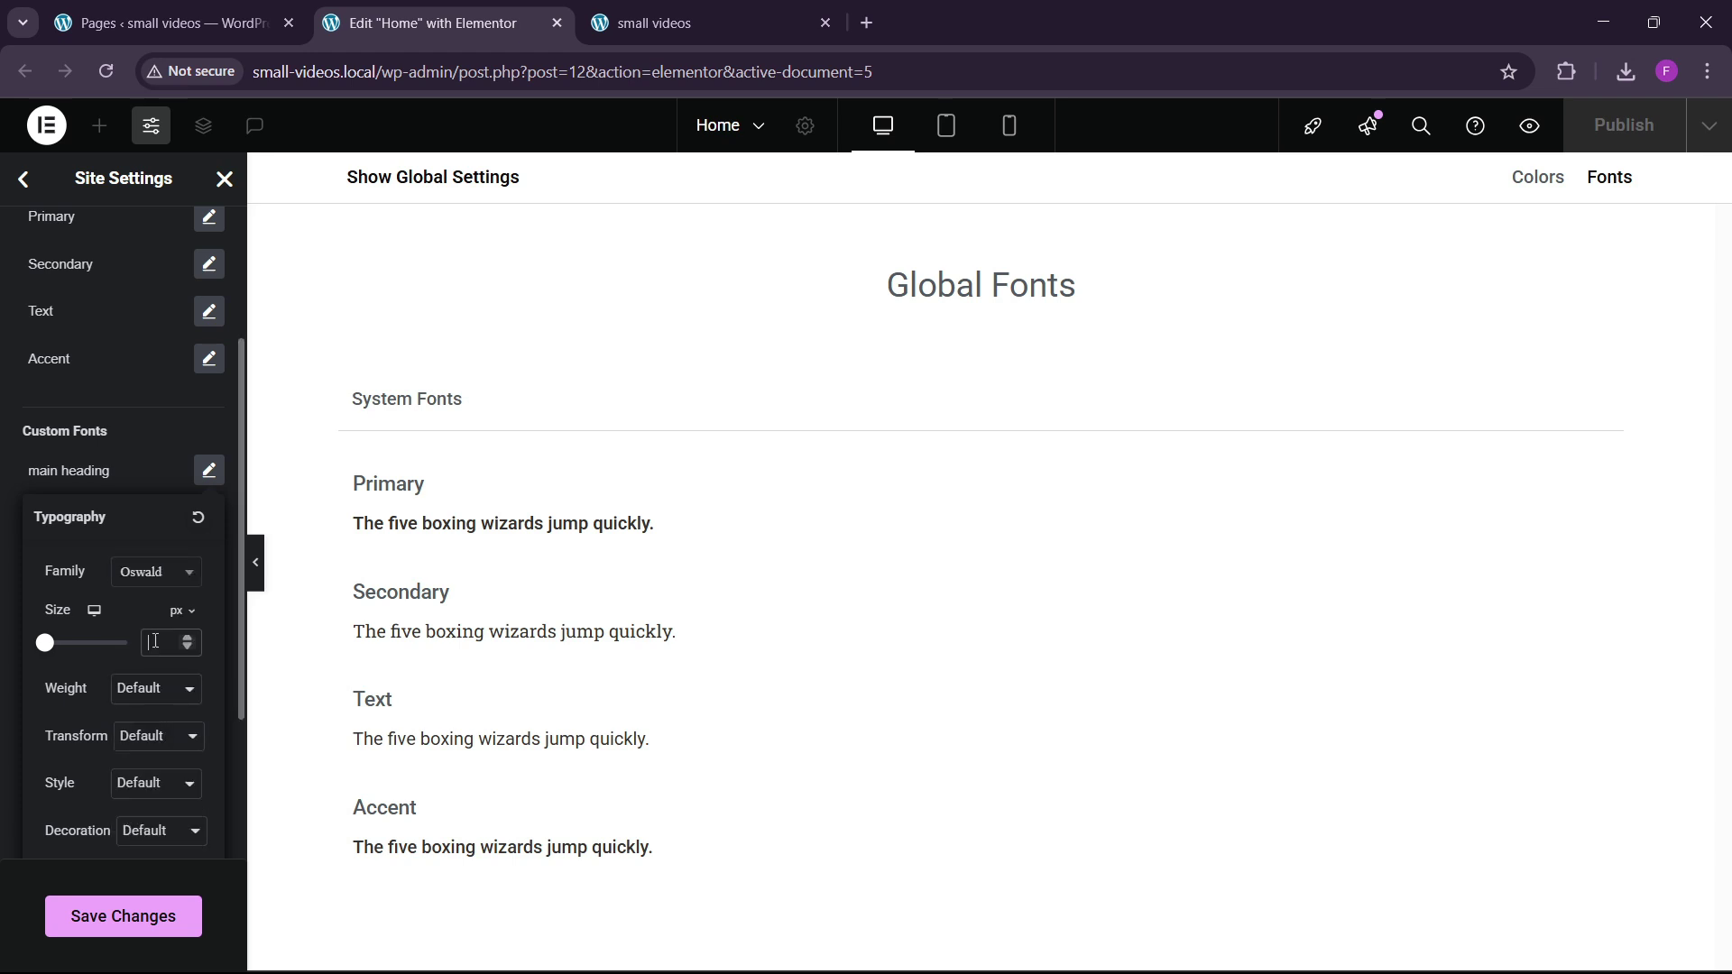
text(45)
click(151, 688)
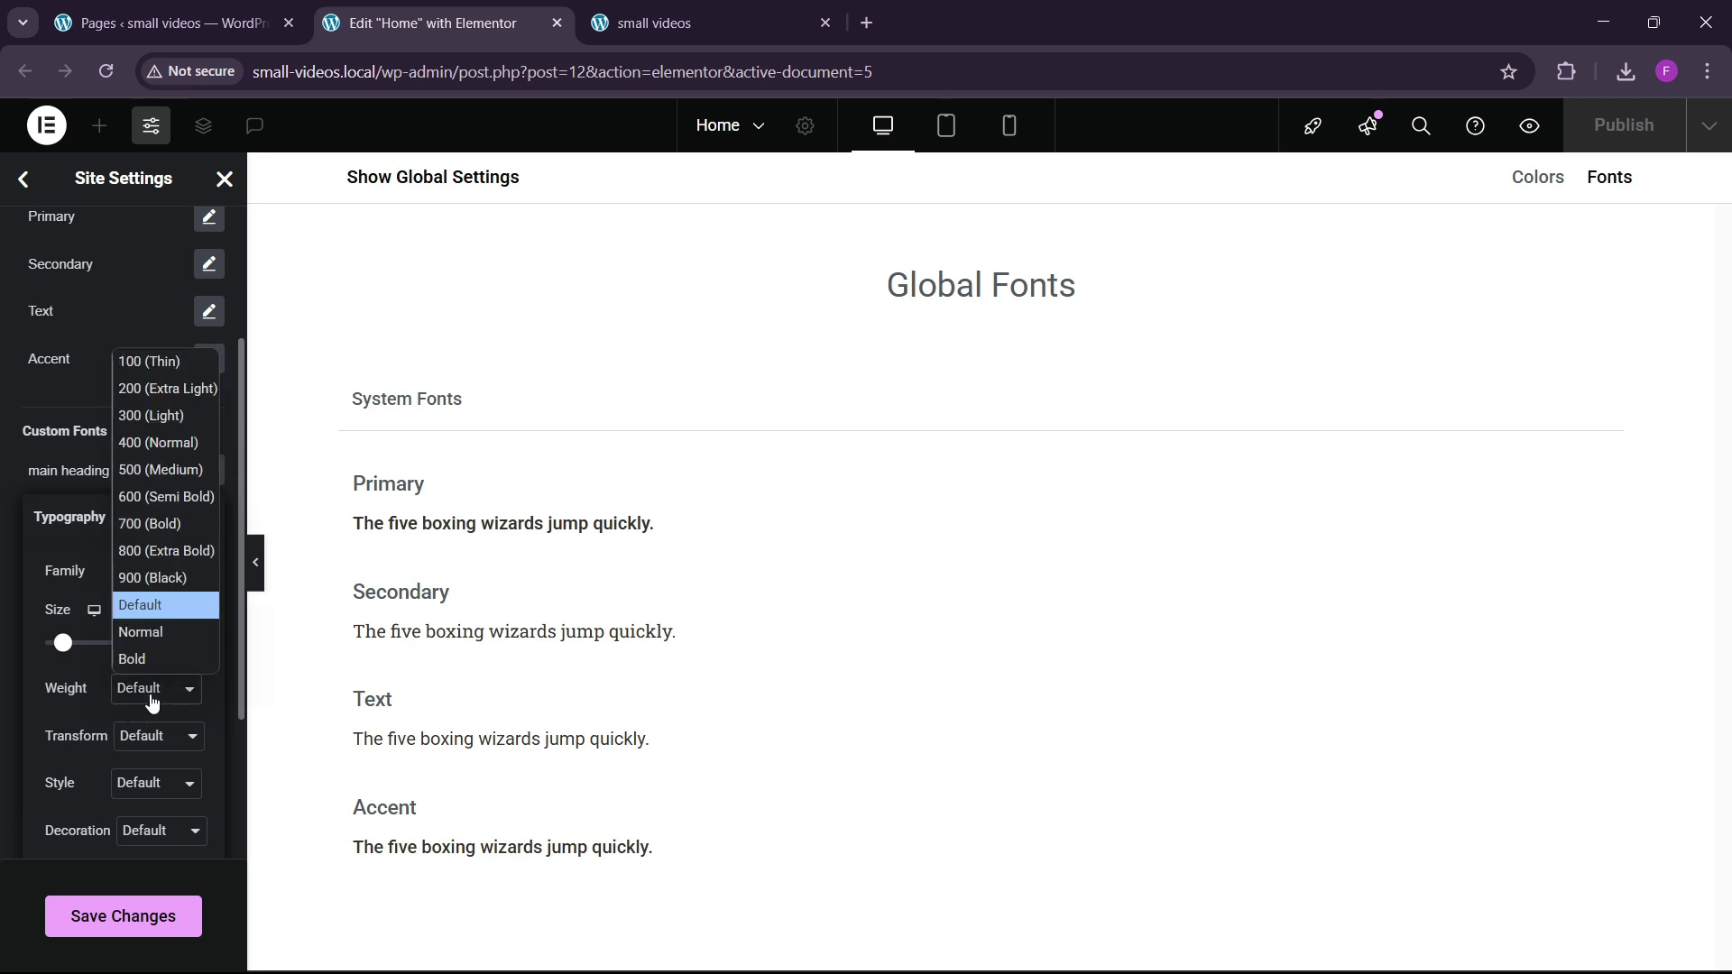
click(150, 540)
click(136, 756)
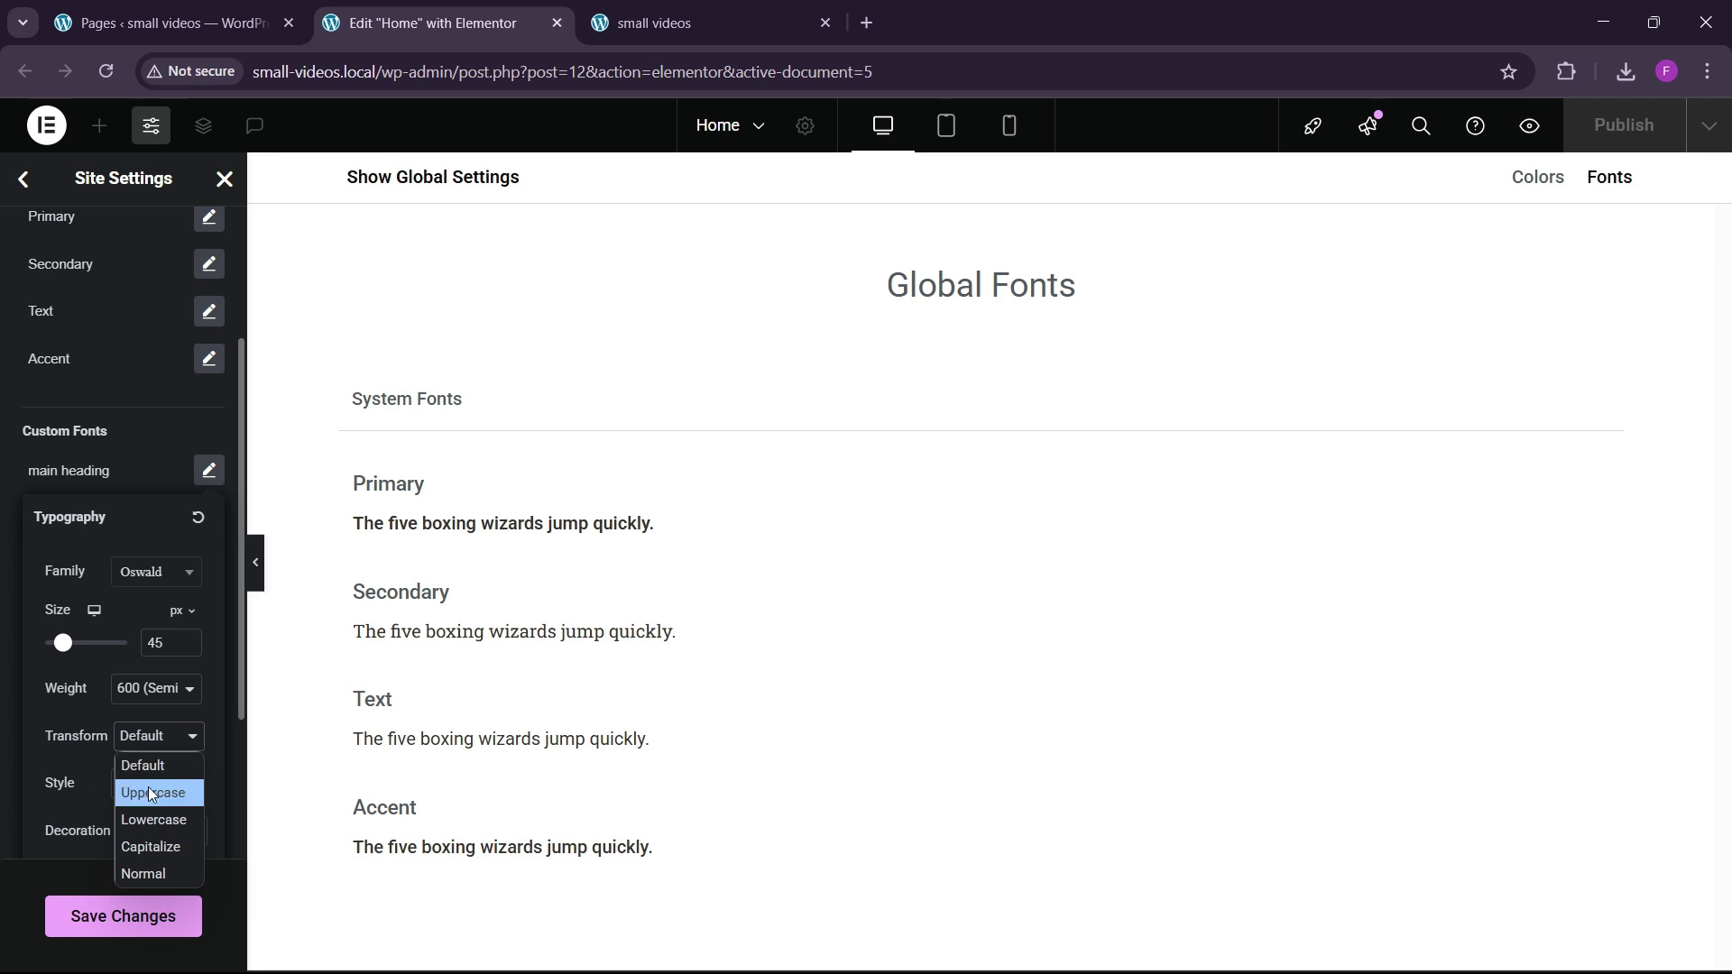
click(149, 789)
click(132, 481)
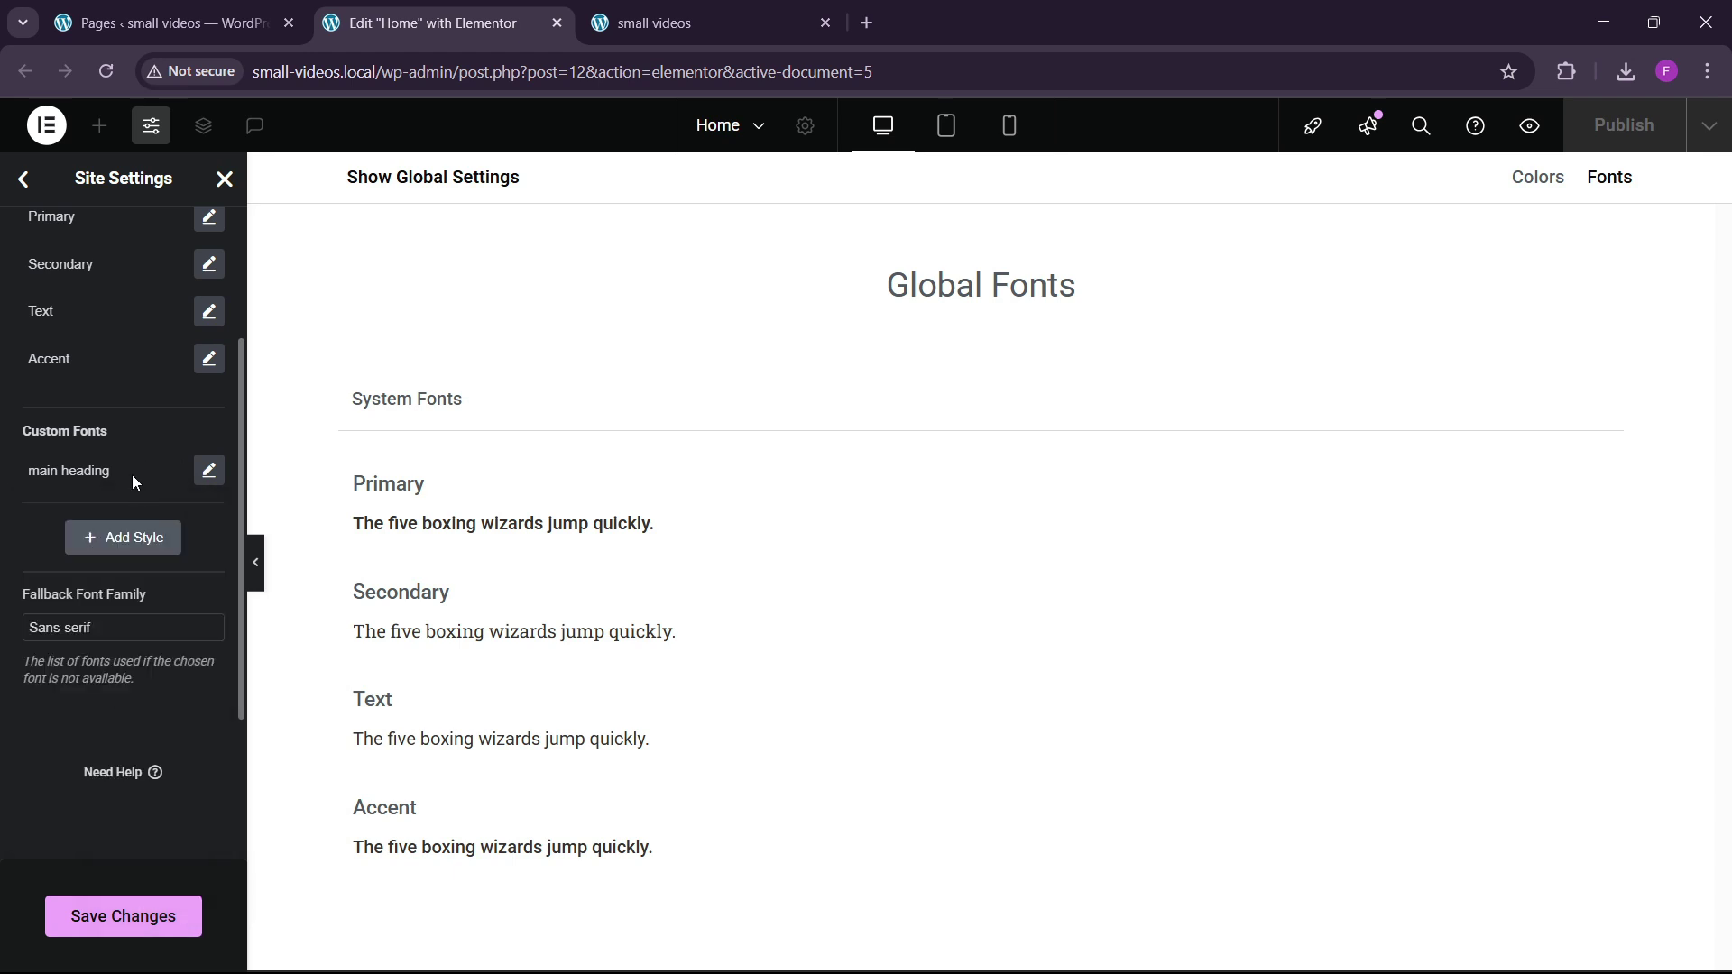
Add a second custom font style named 'para'.
click(126, 536)
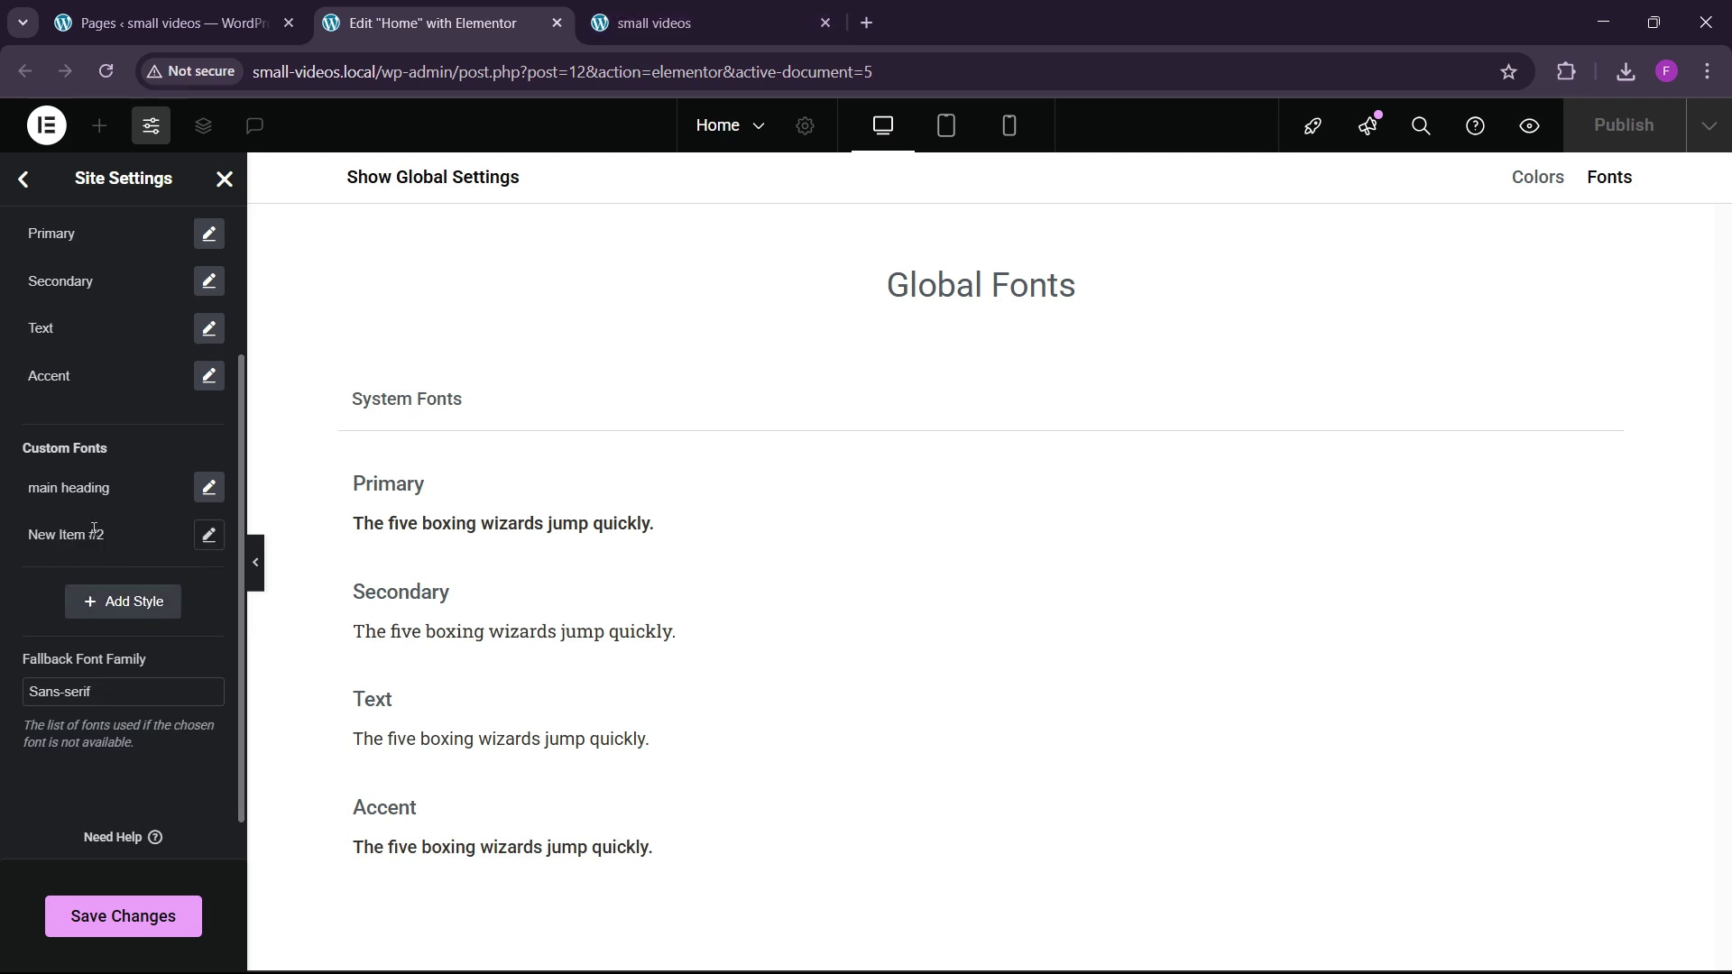
double_click(64, 535)
key(ctrl+a)
key(BackSpace)
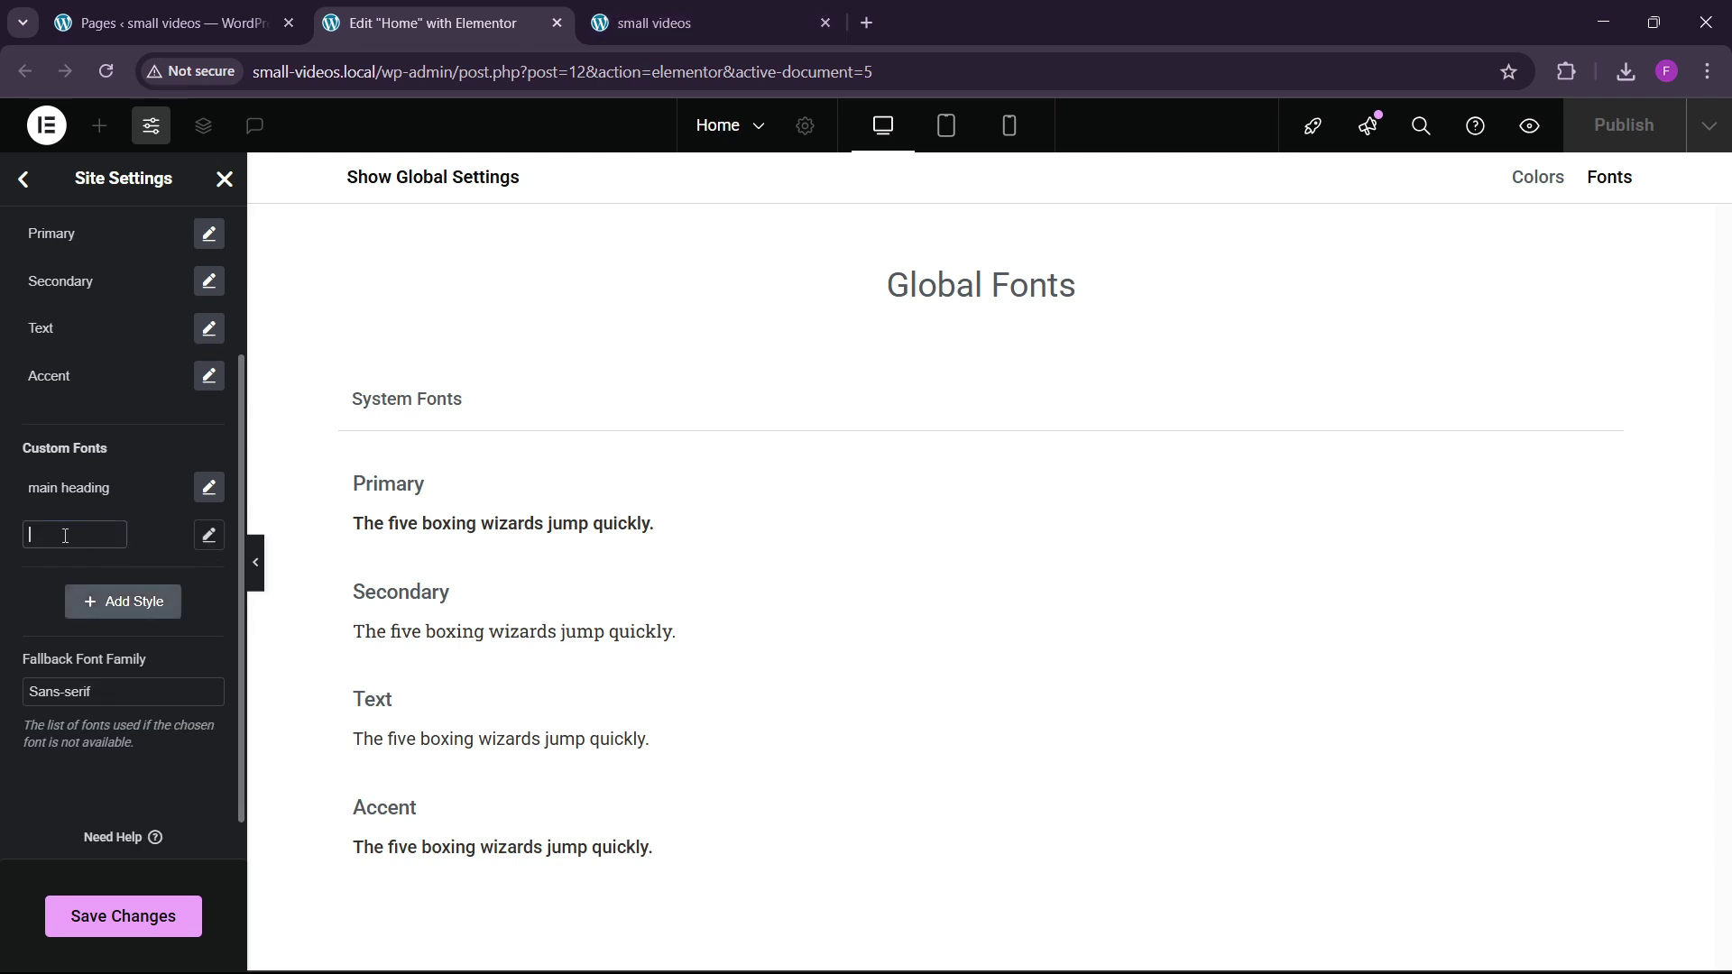
text(para)
Give para Poppins at 15 px, then add a third custom font entry.
click(208, 535)
click(151, 641)
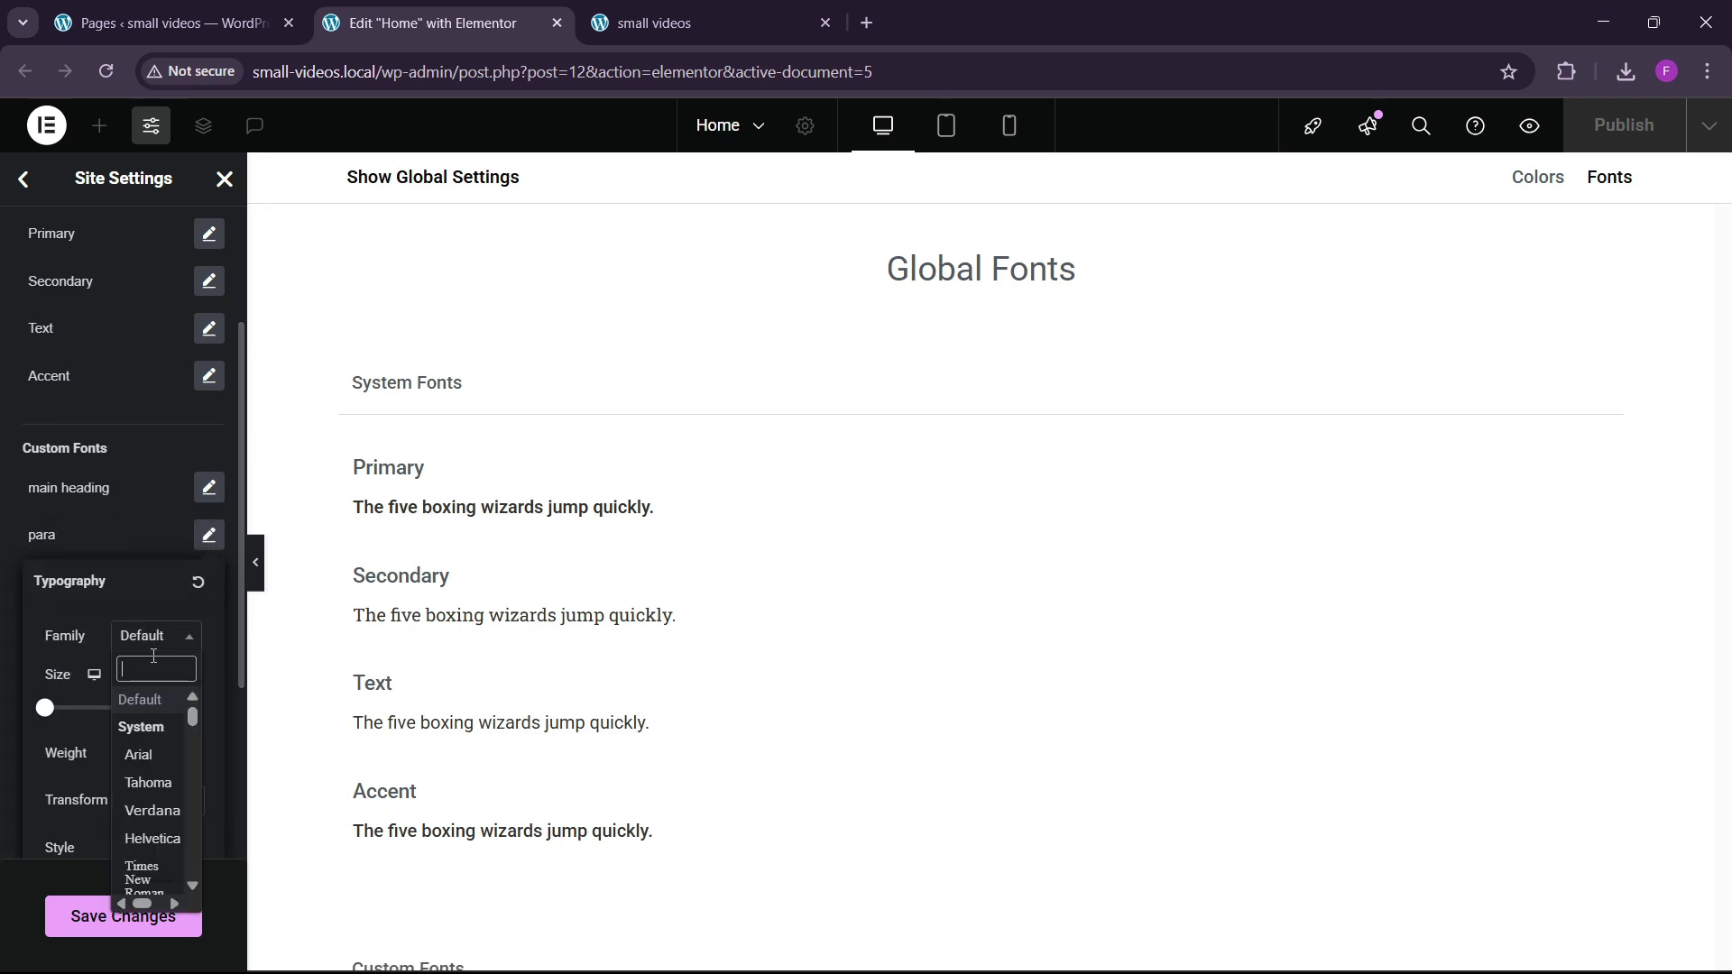
text(poppins)
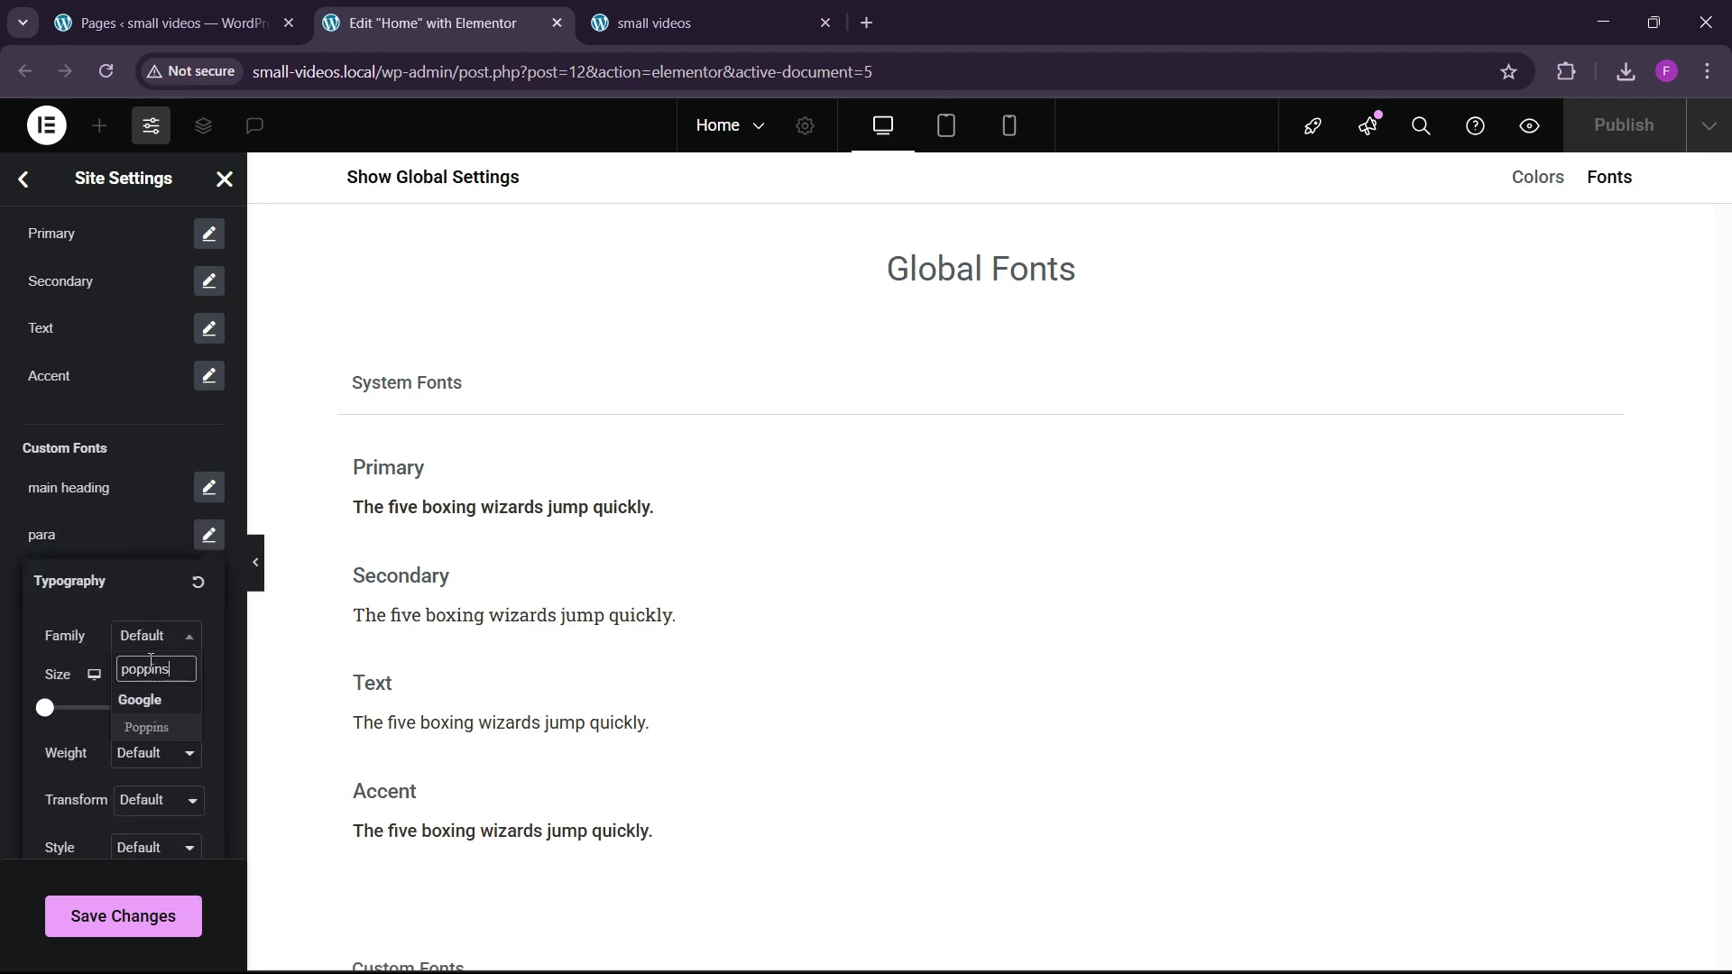
key(Return)
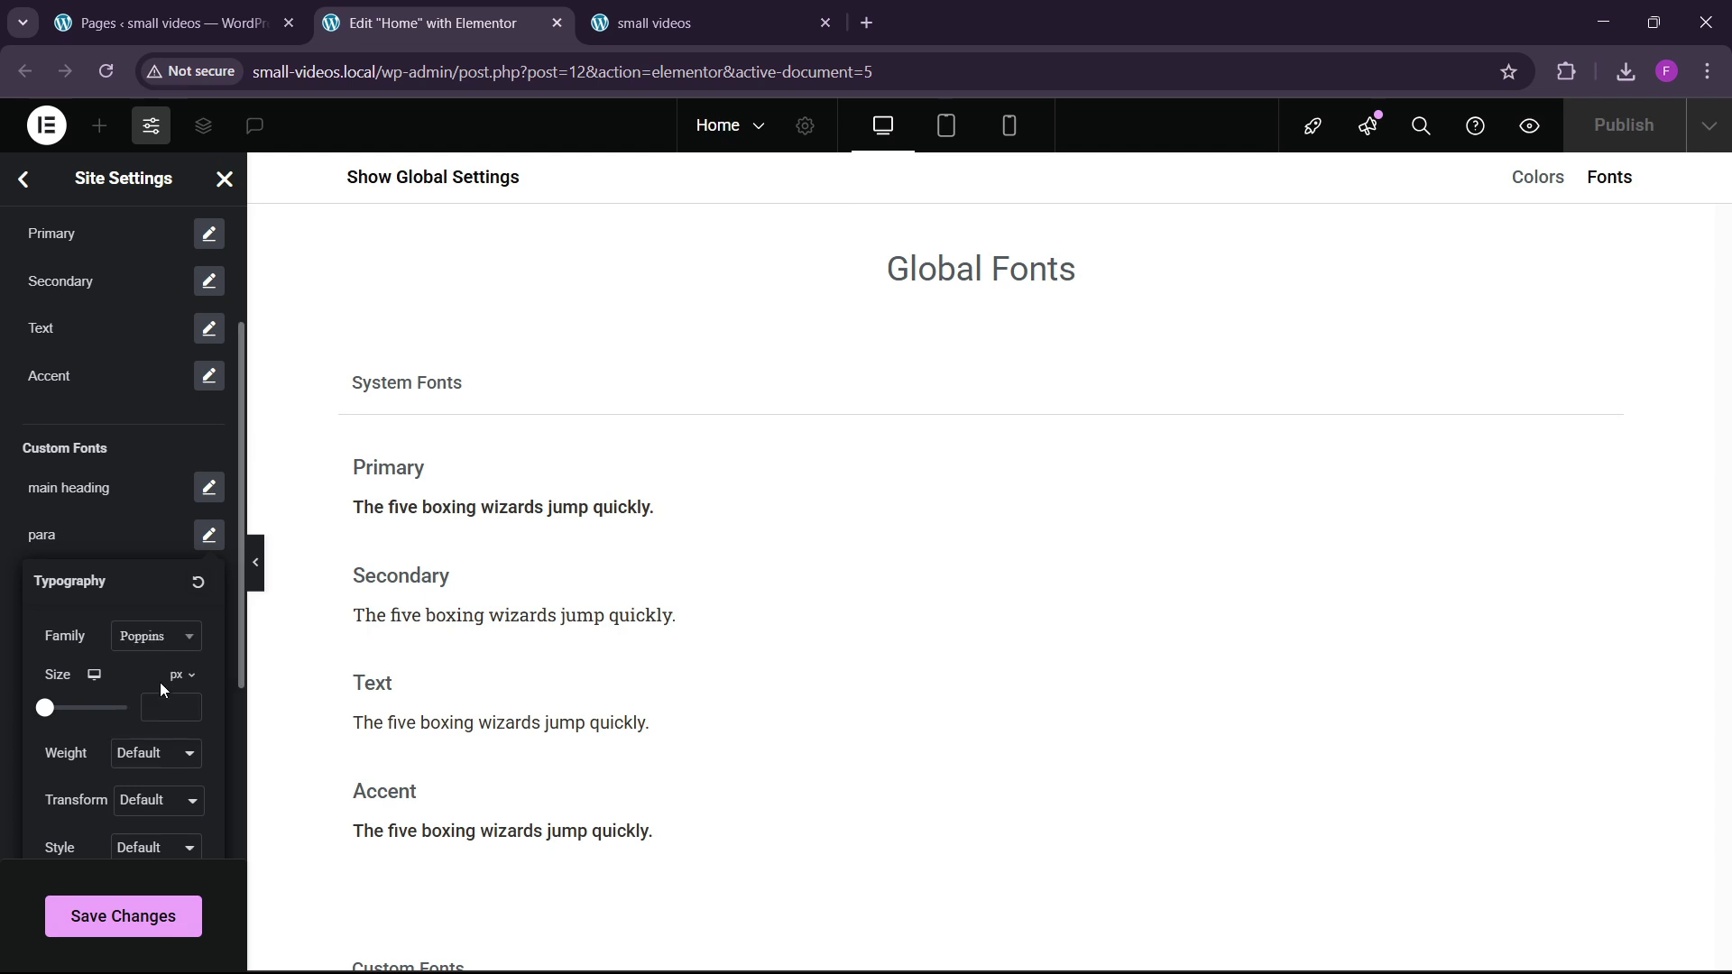
click(173, 708)
text(15)
scroll(113, 764, down, 2)
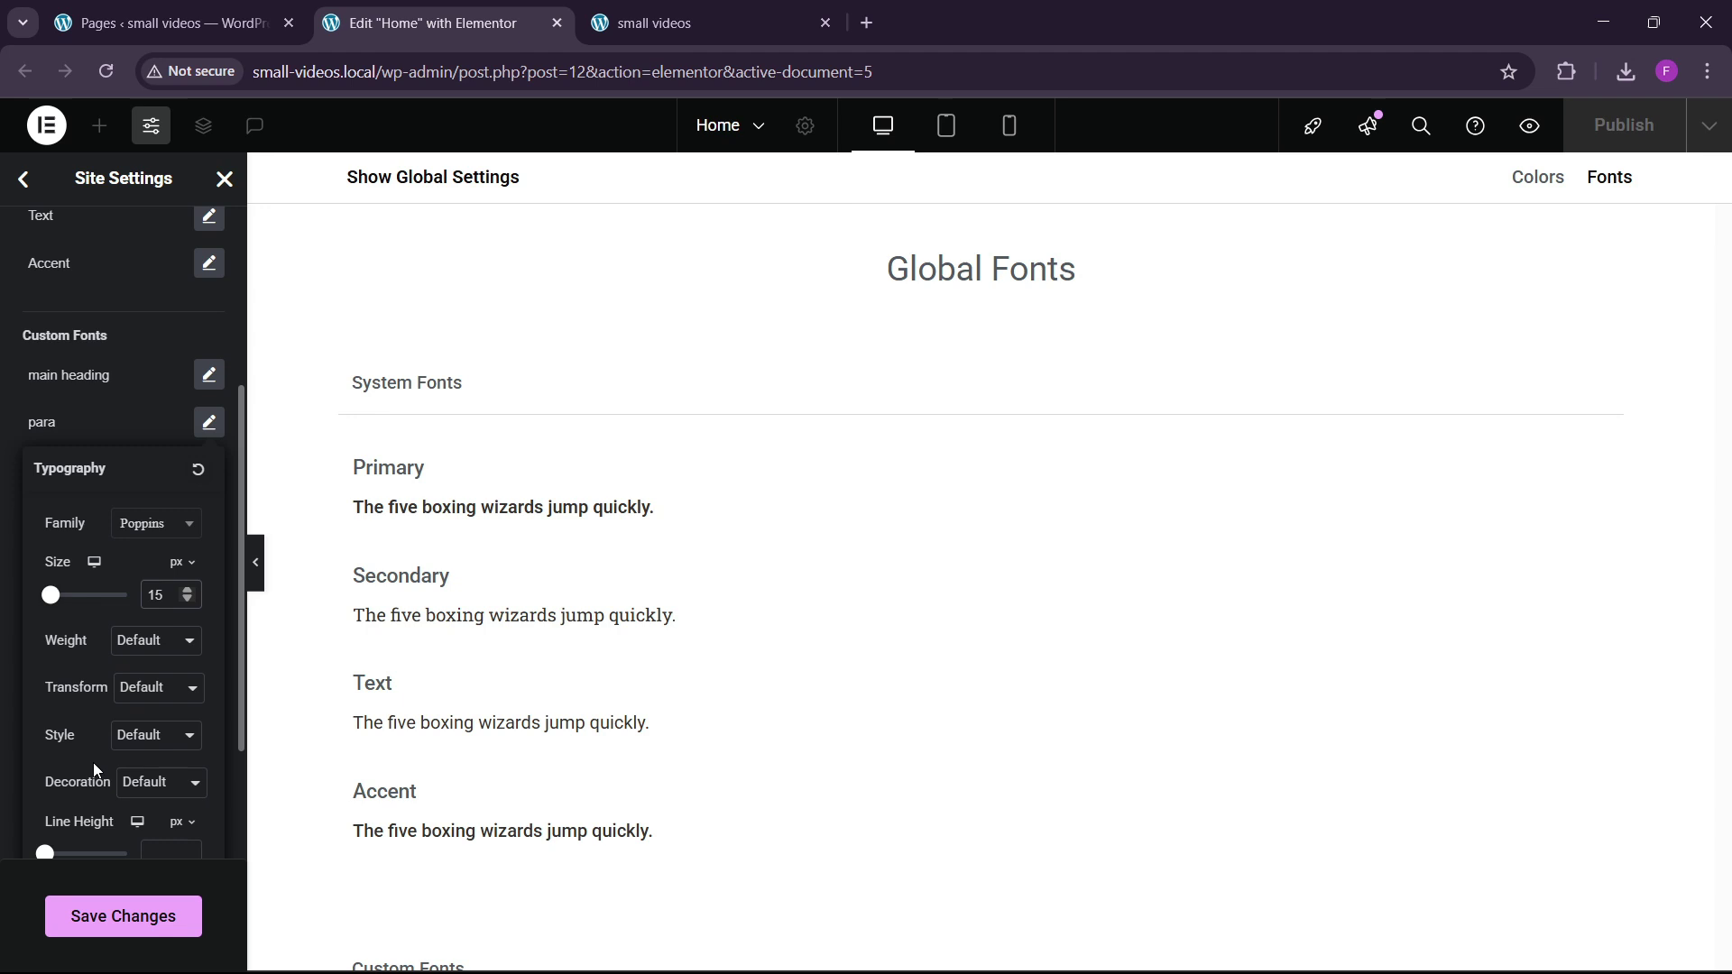
click(133, 696)
click(134, 689)
click(100, 412)
click(144, 488)
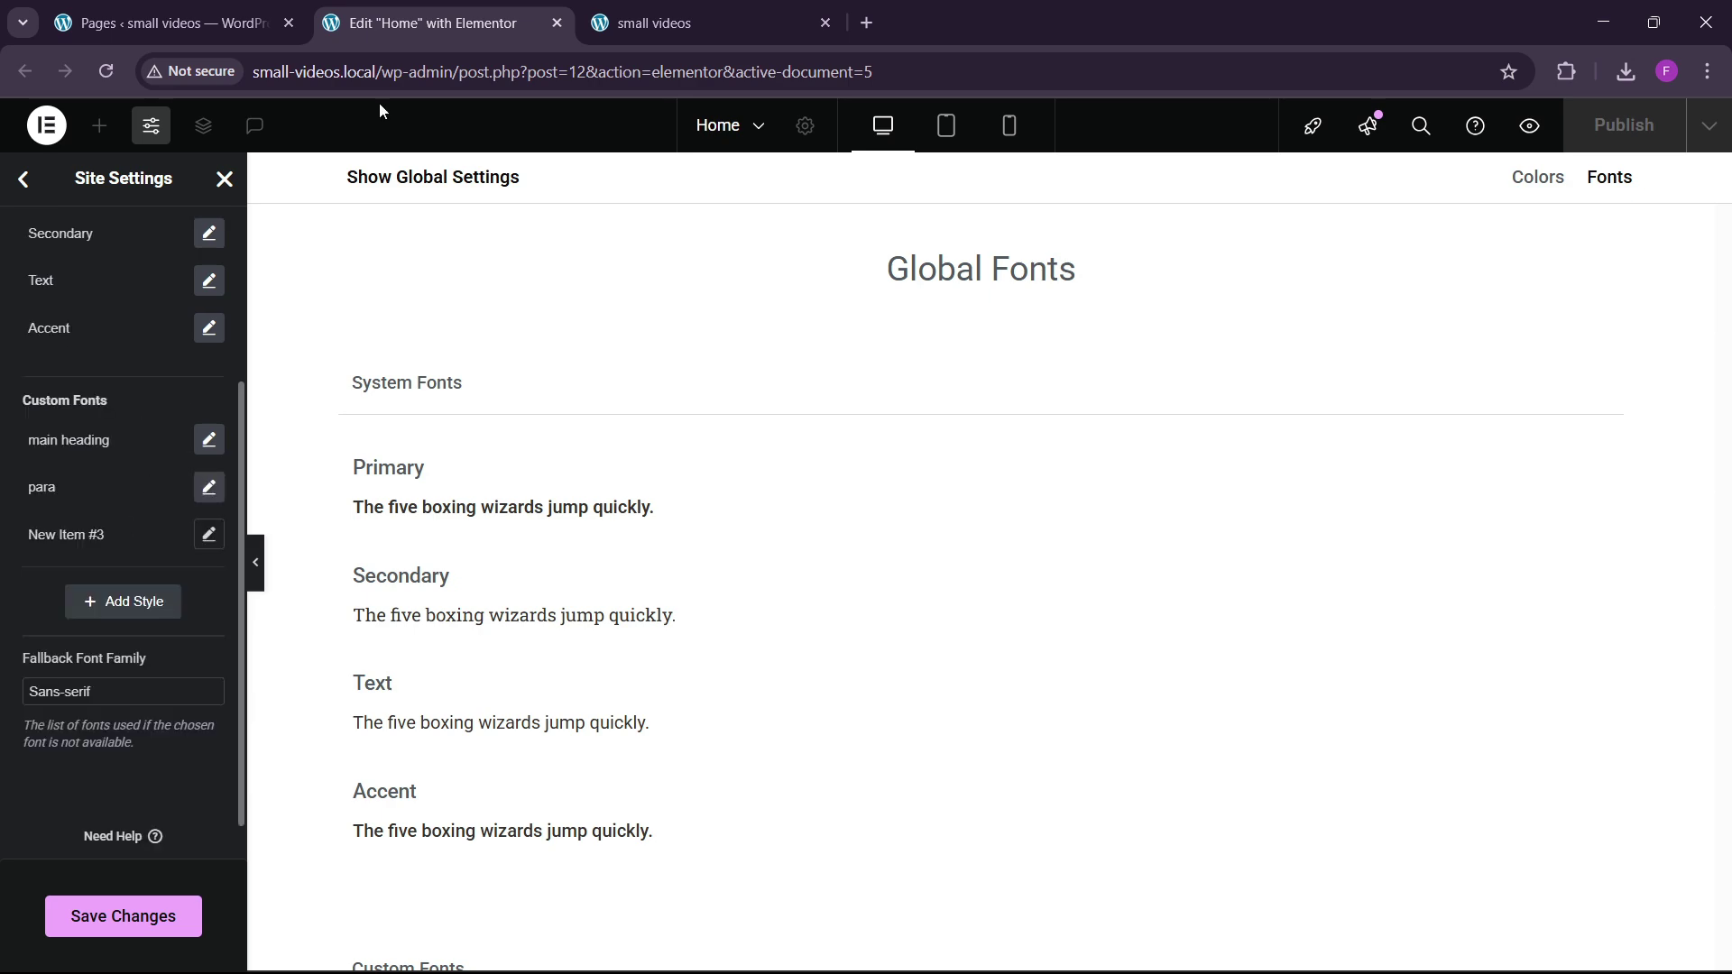
click(652, 22)
Rename the third custom font to 'small heading'.
click(431, 22)
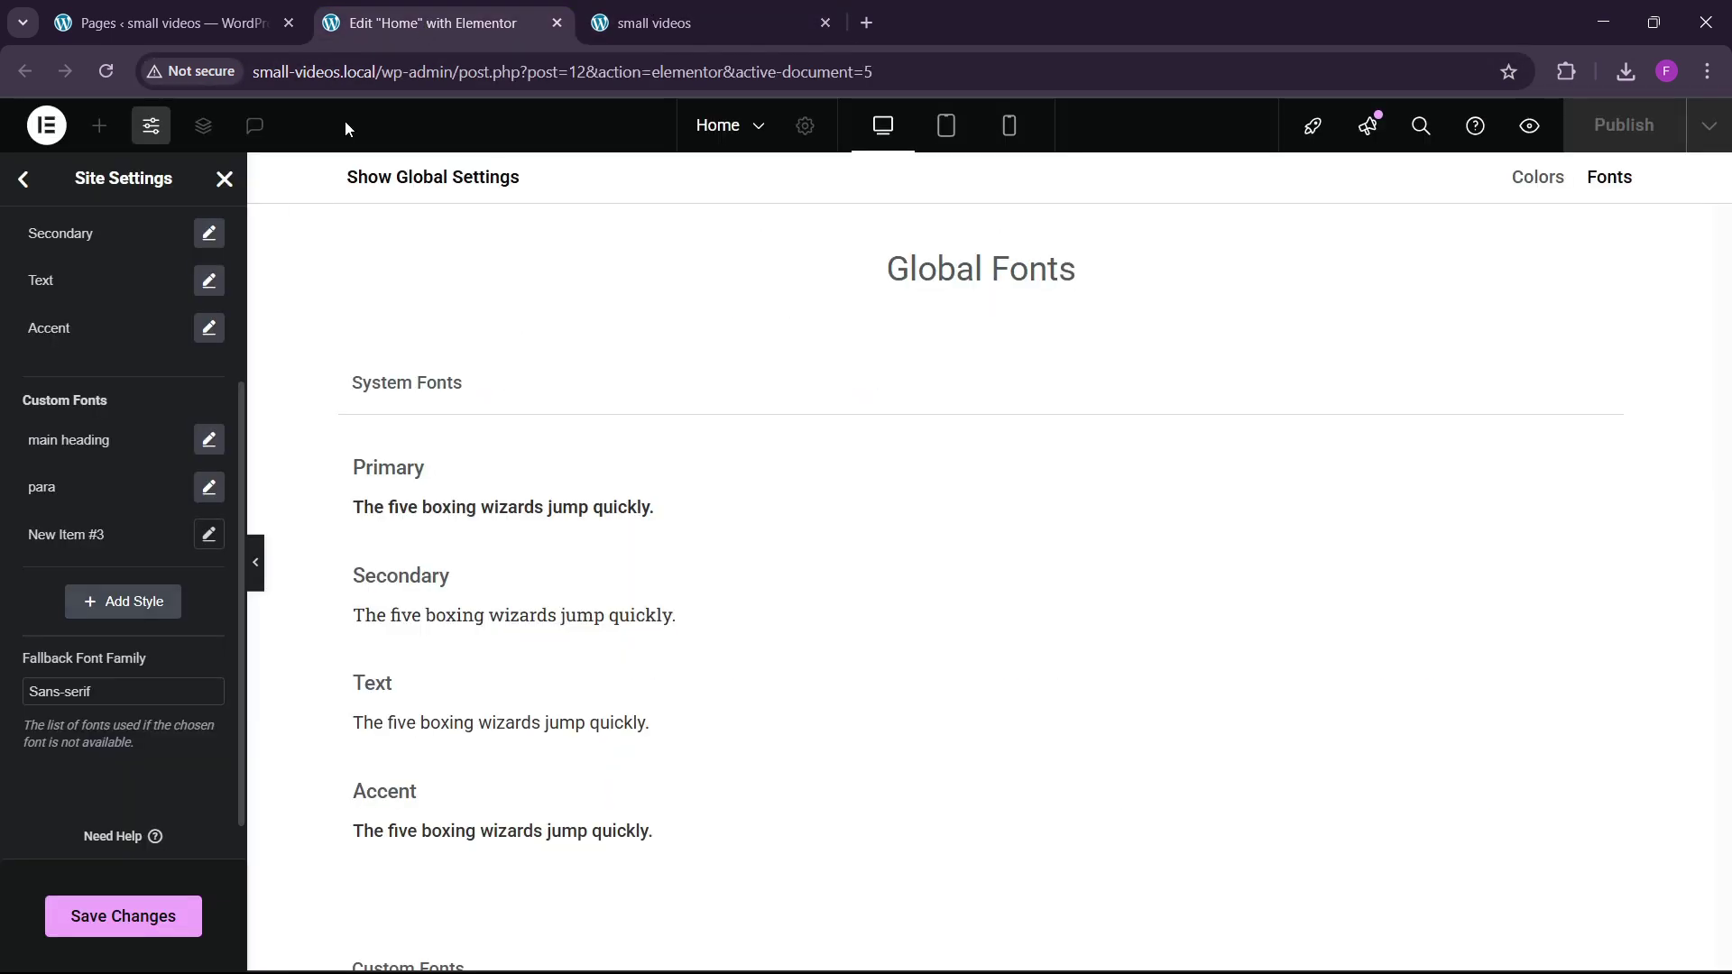
click(70, 535)
triple_click(72, 535)
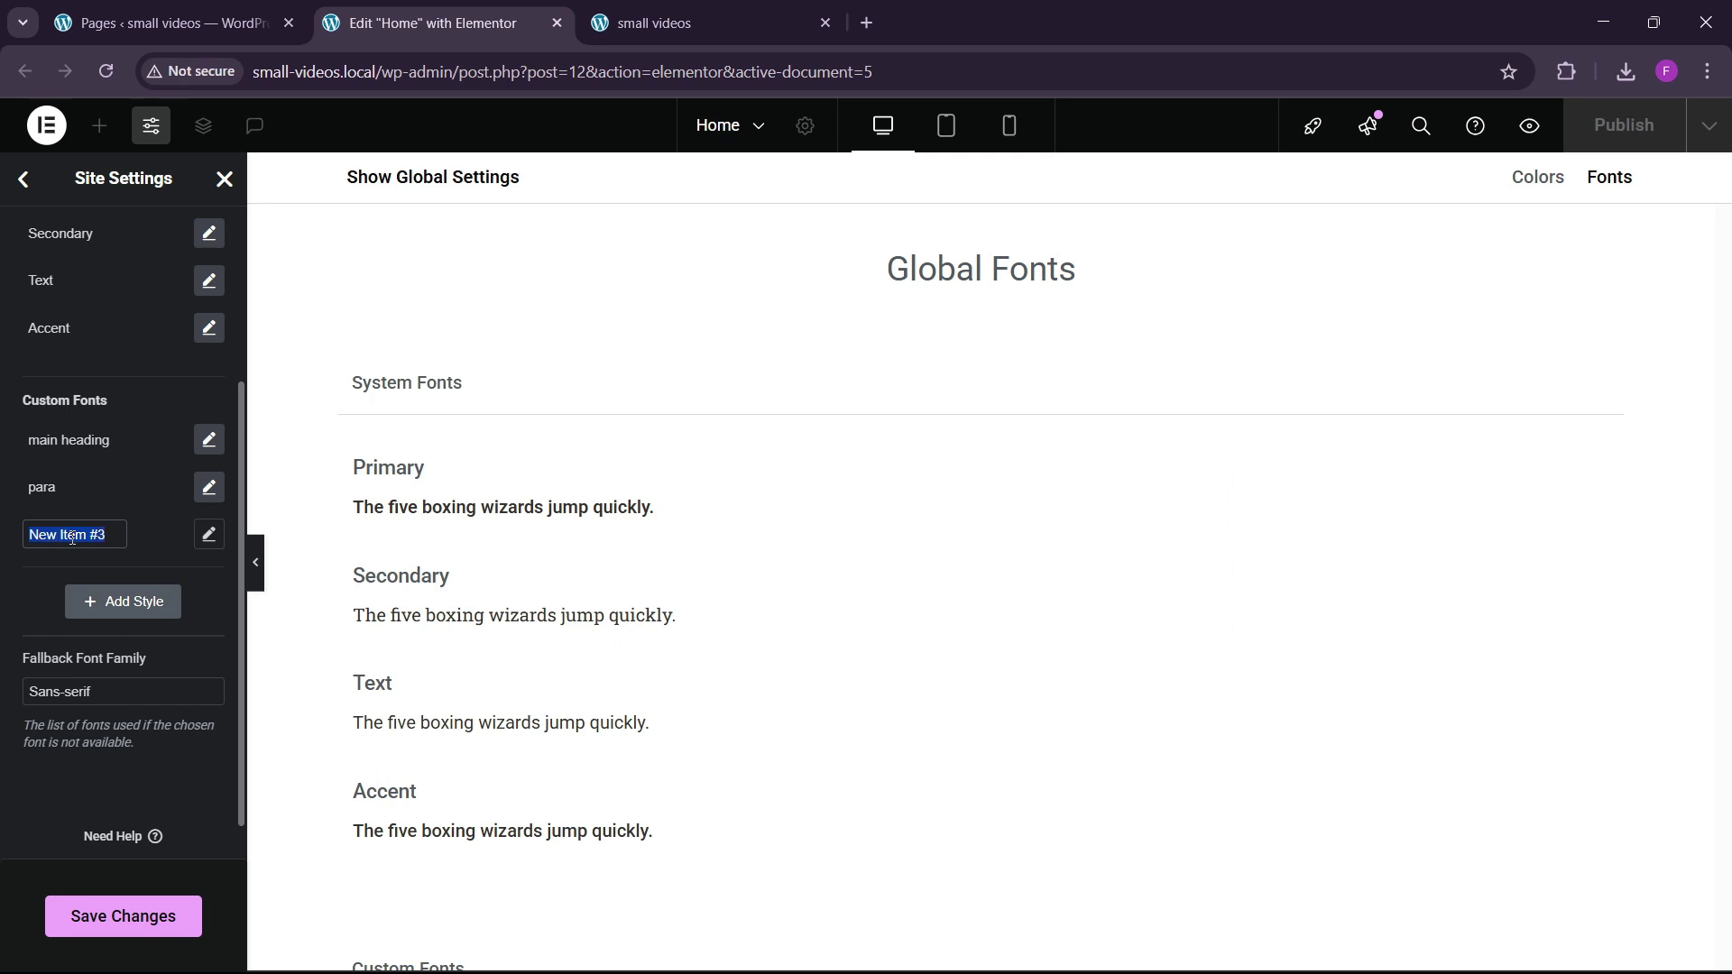
text(small heading)
Set small heading to Oswald at 22 px and save the global fonts.
click(208, 535)
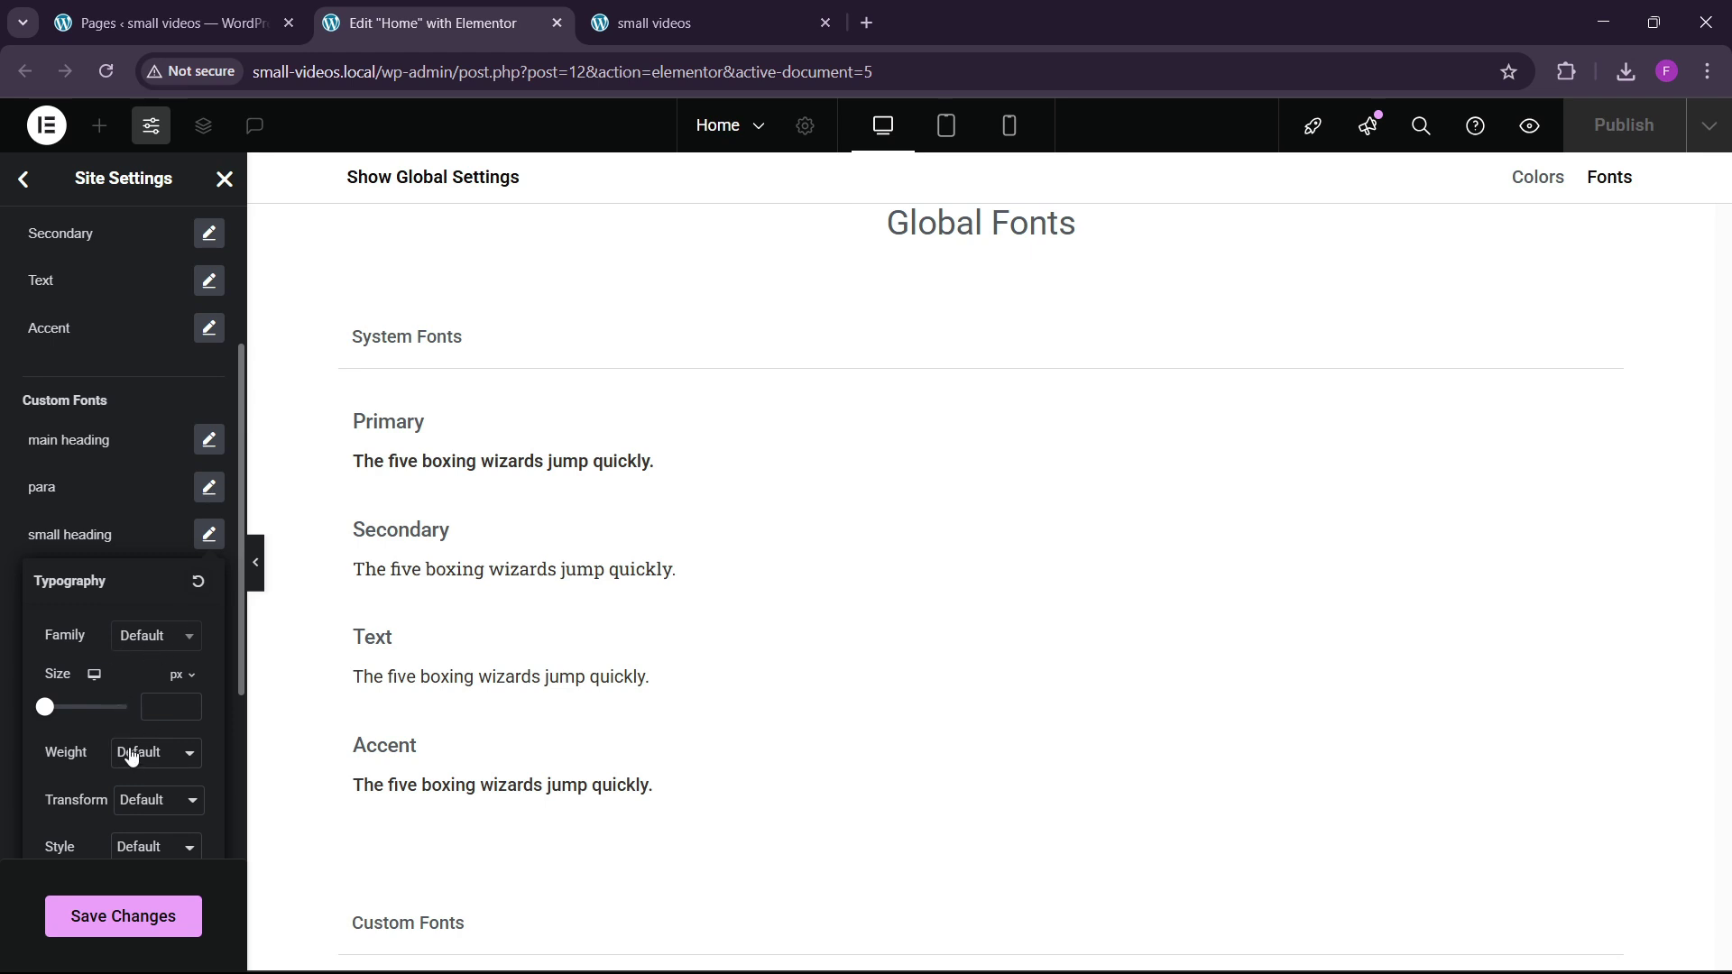
click(150, 637)
text(oswadl)
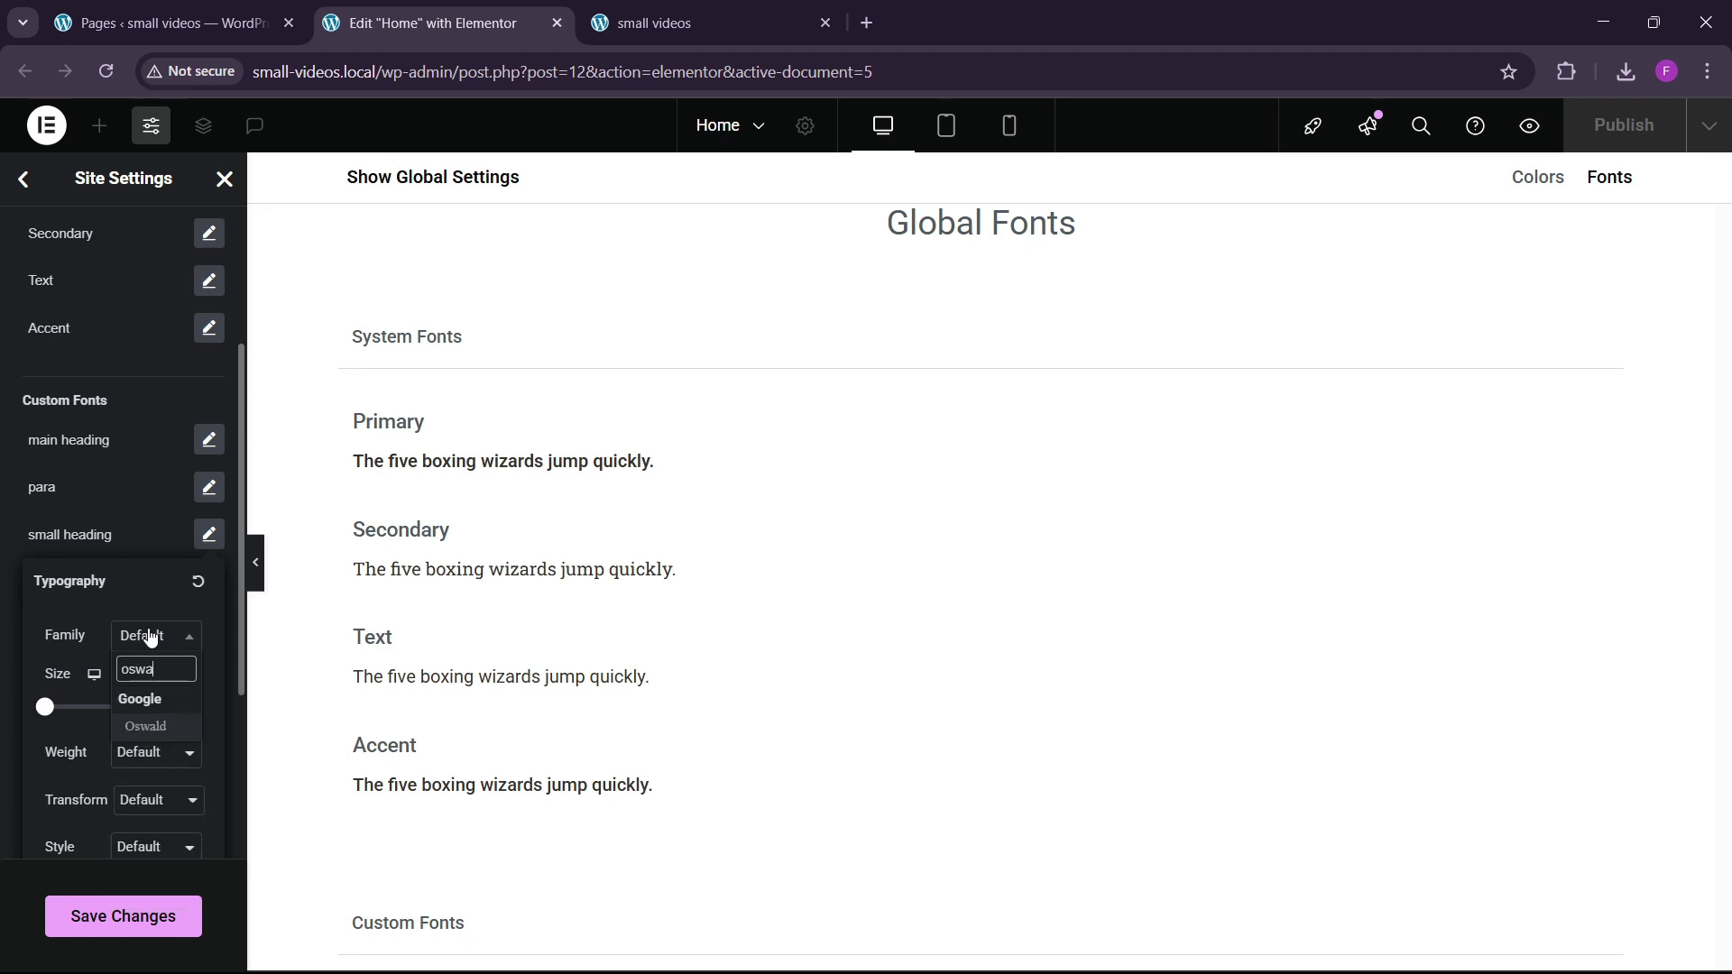
key(BackSpace)
key(BackSpace)
key(Return)
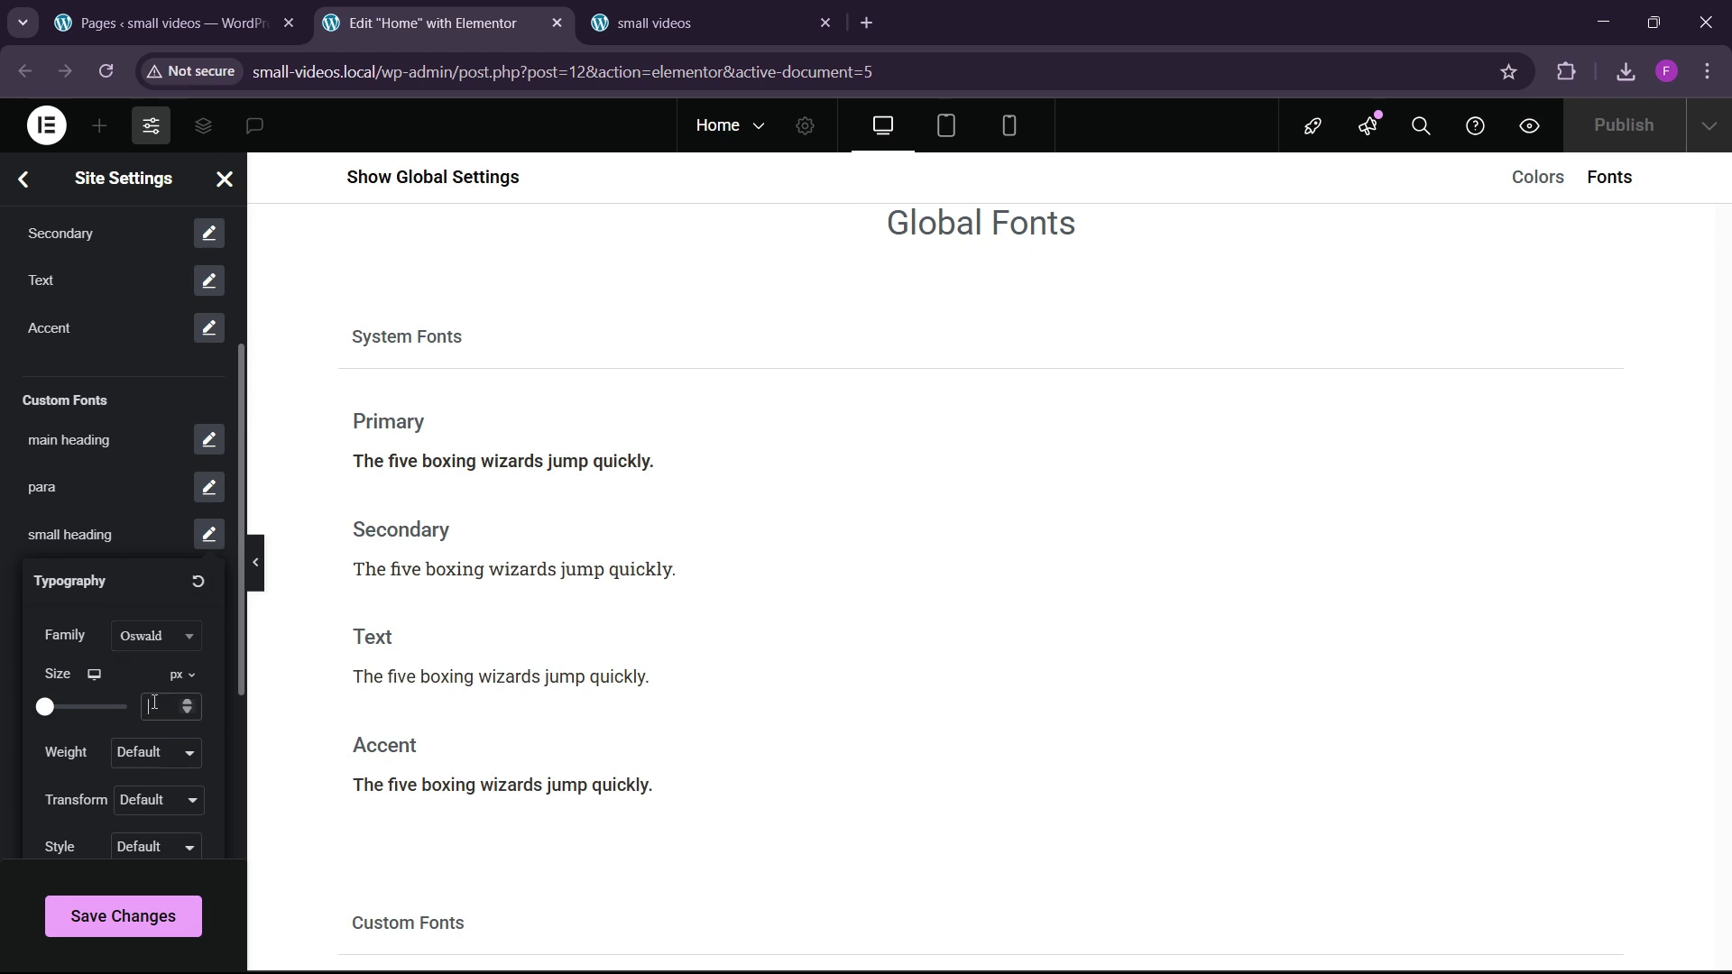
text(22)
key(Escape)
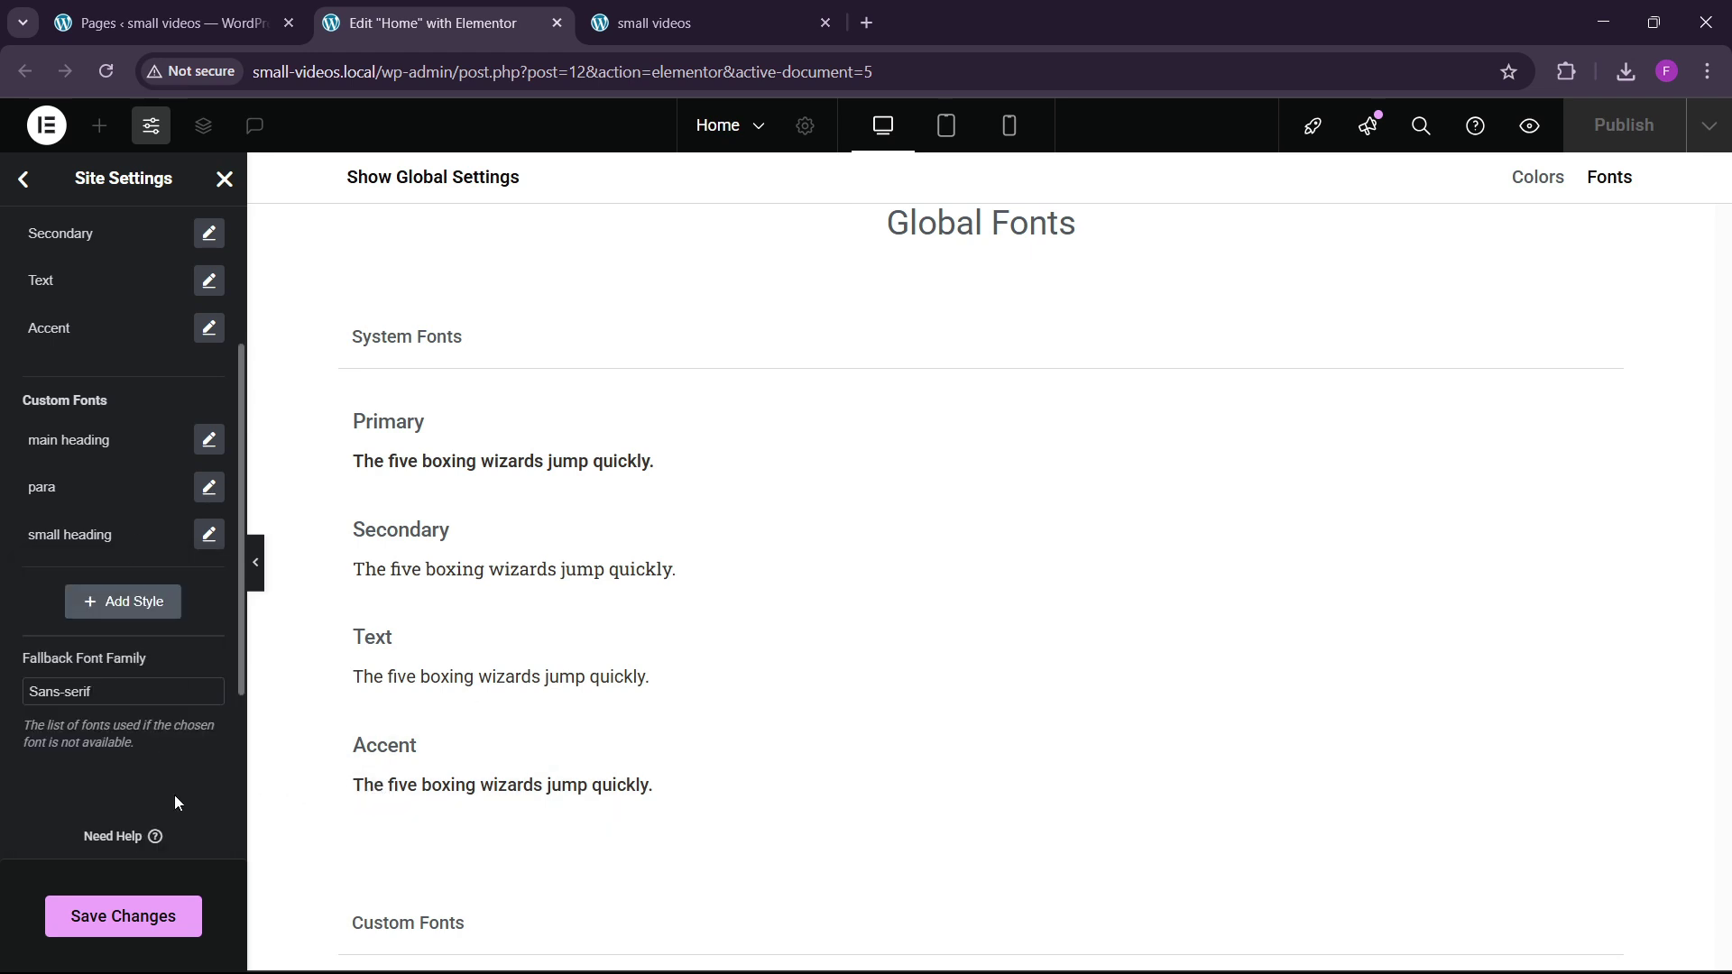
click(149, 917)
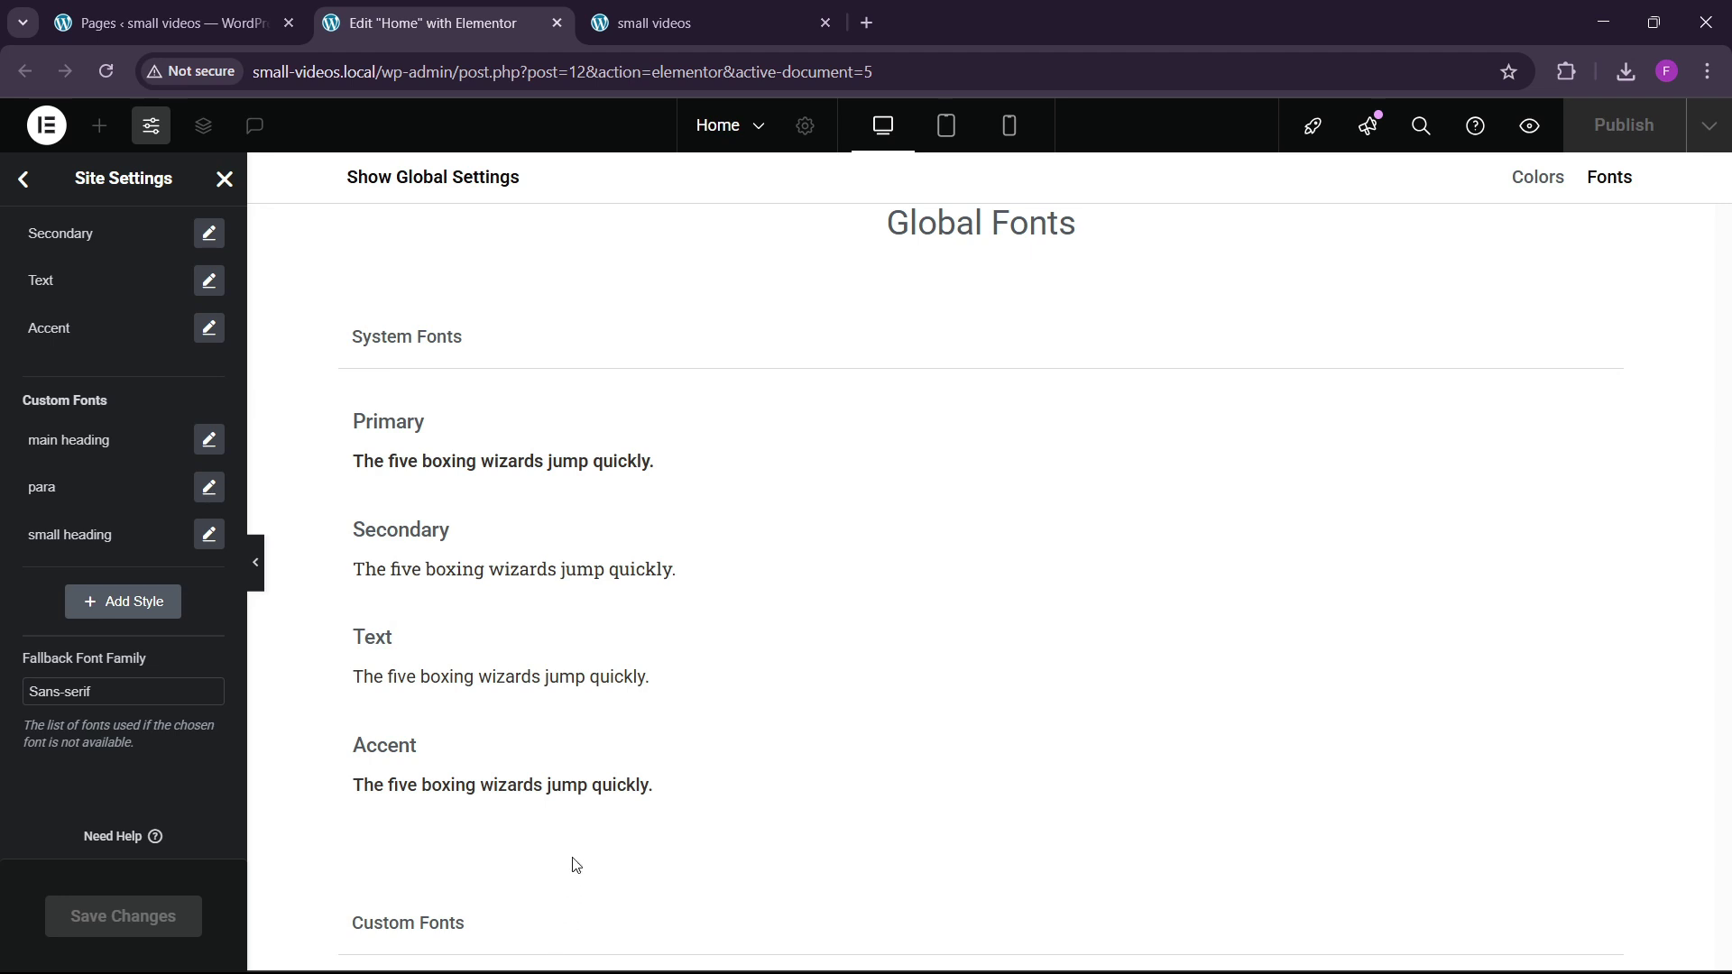
Open and close the Text font's typography settings, then reload the editor with F5.
click(526, 676)
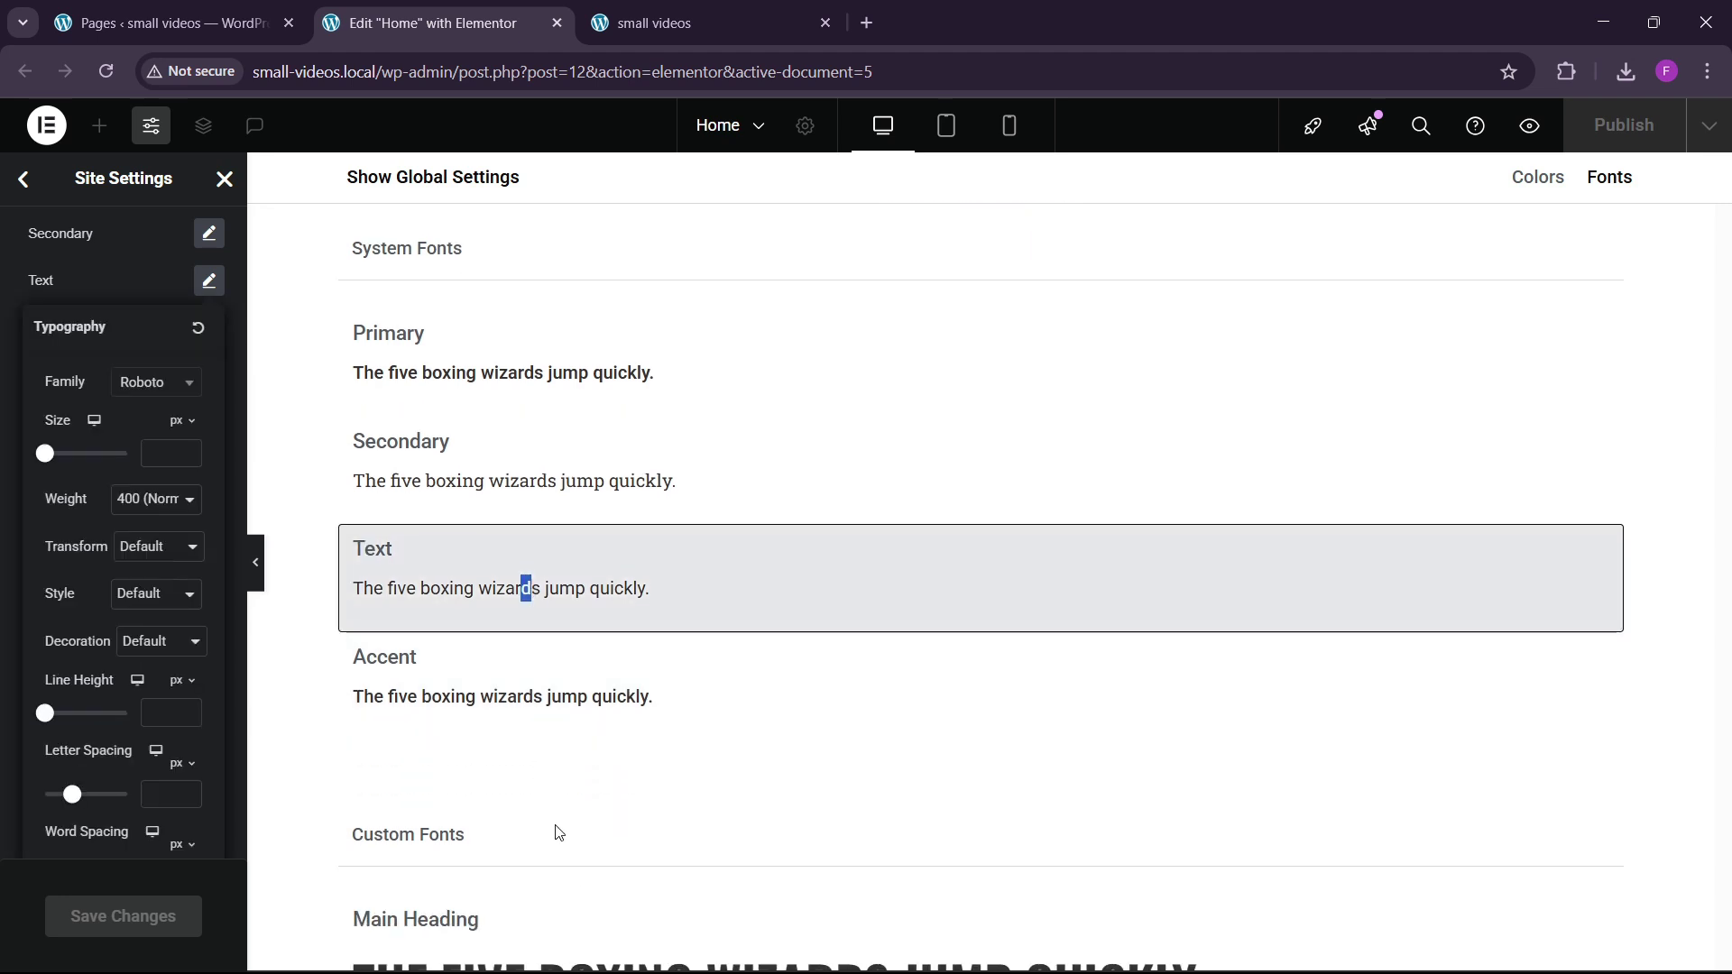
click(306, 772)
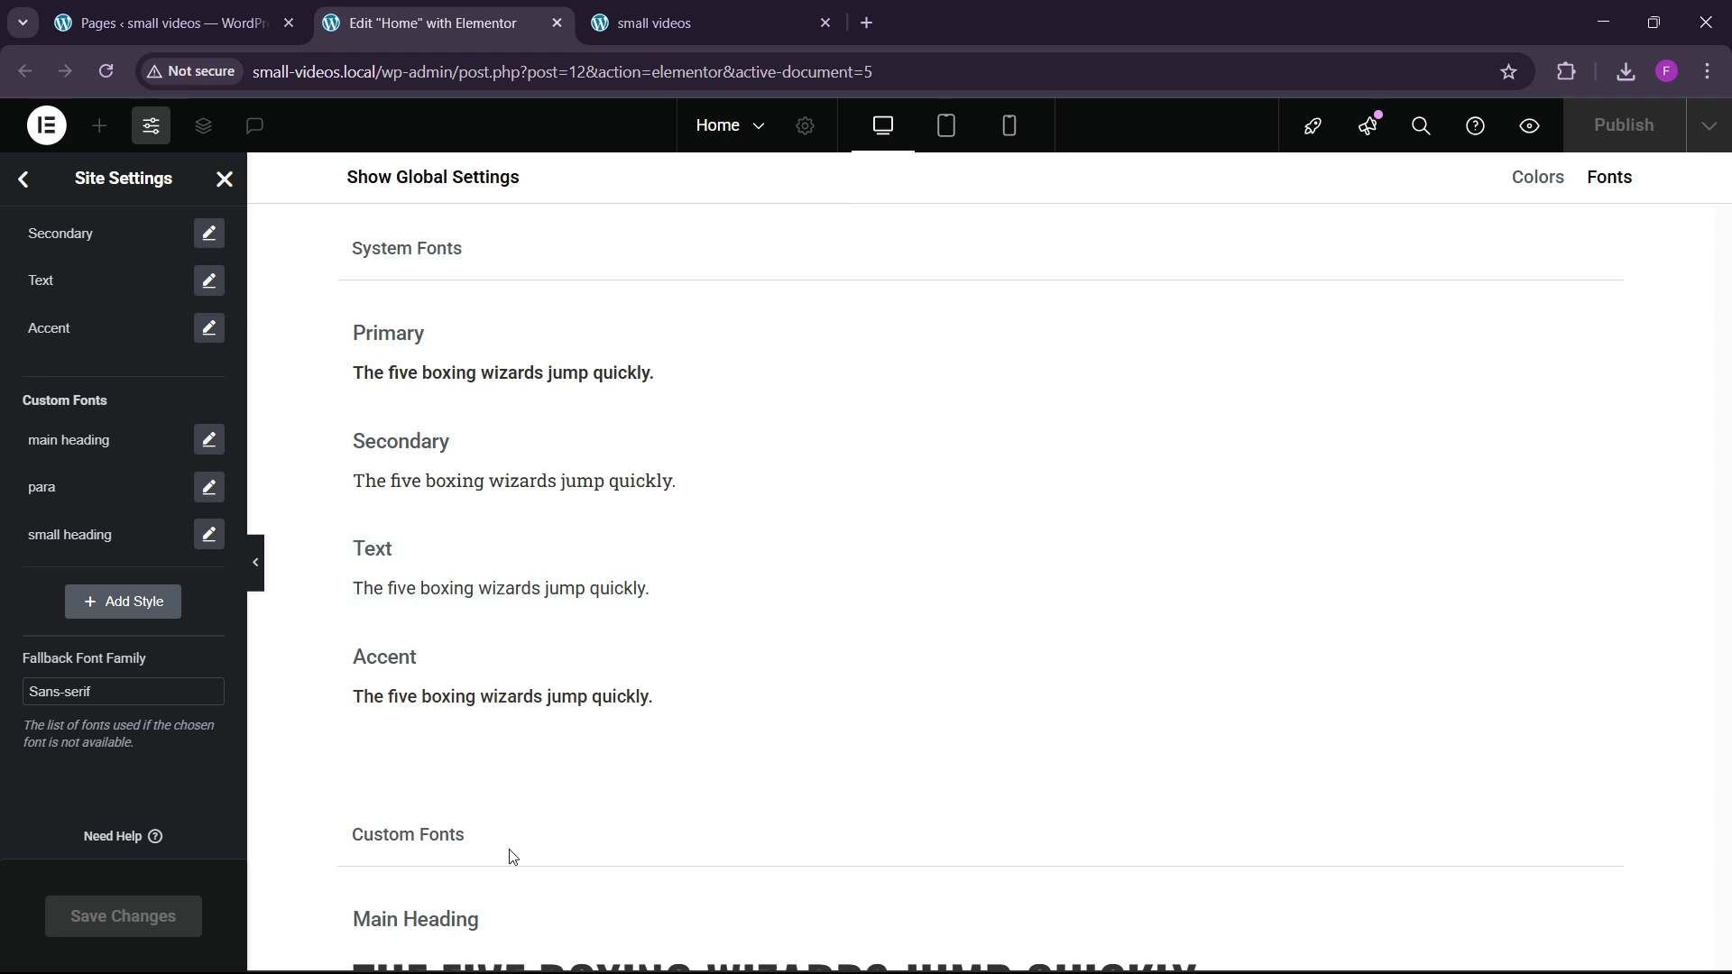
drag(493, 697, 464, 881)
click(289, 801)
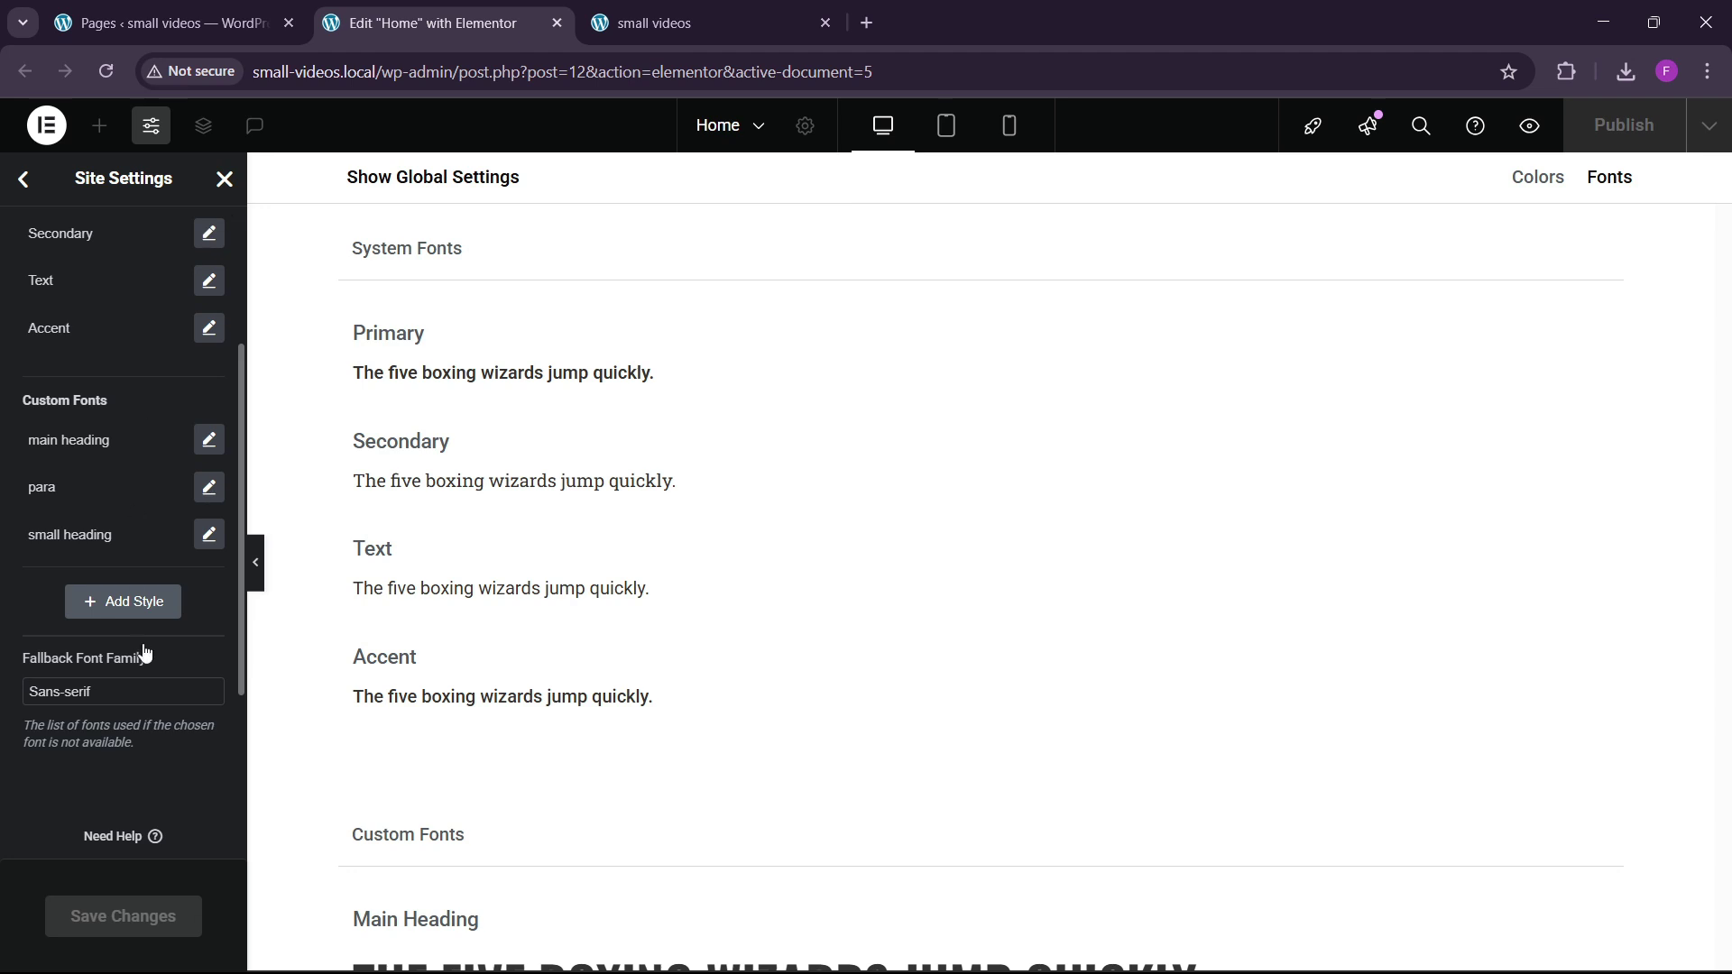
scroll(144, 651, down, 1)
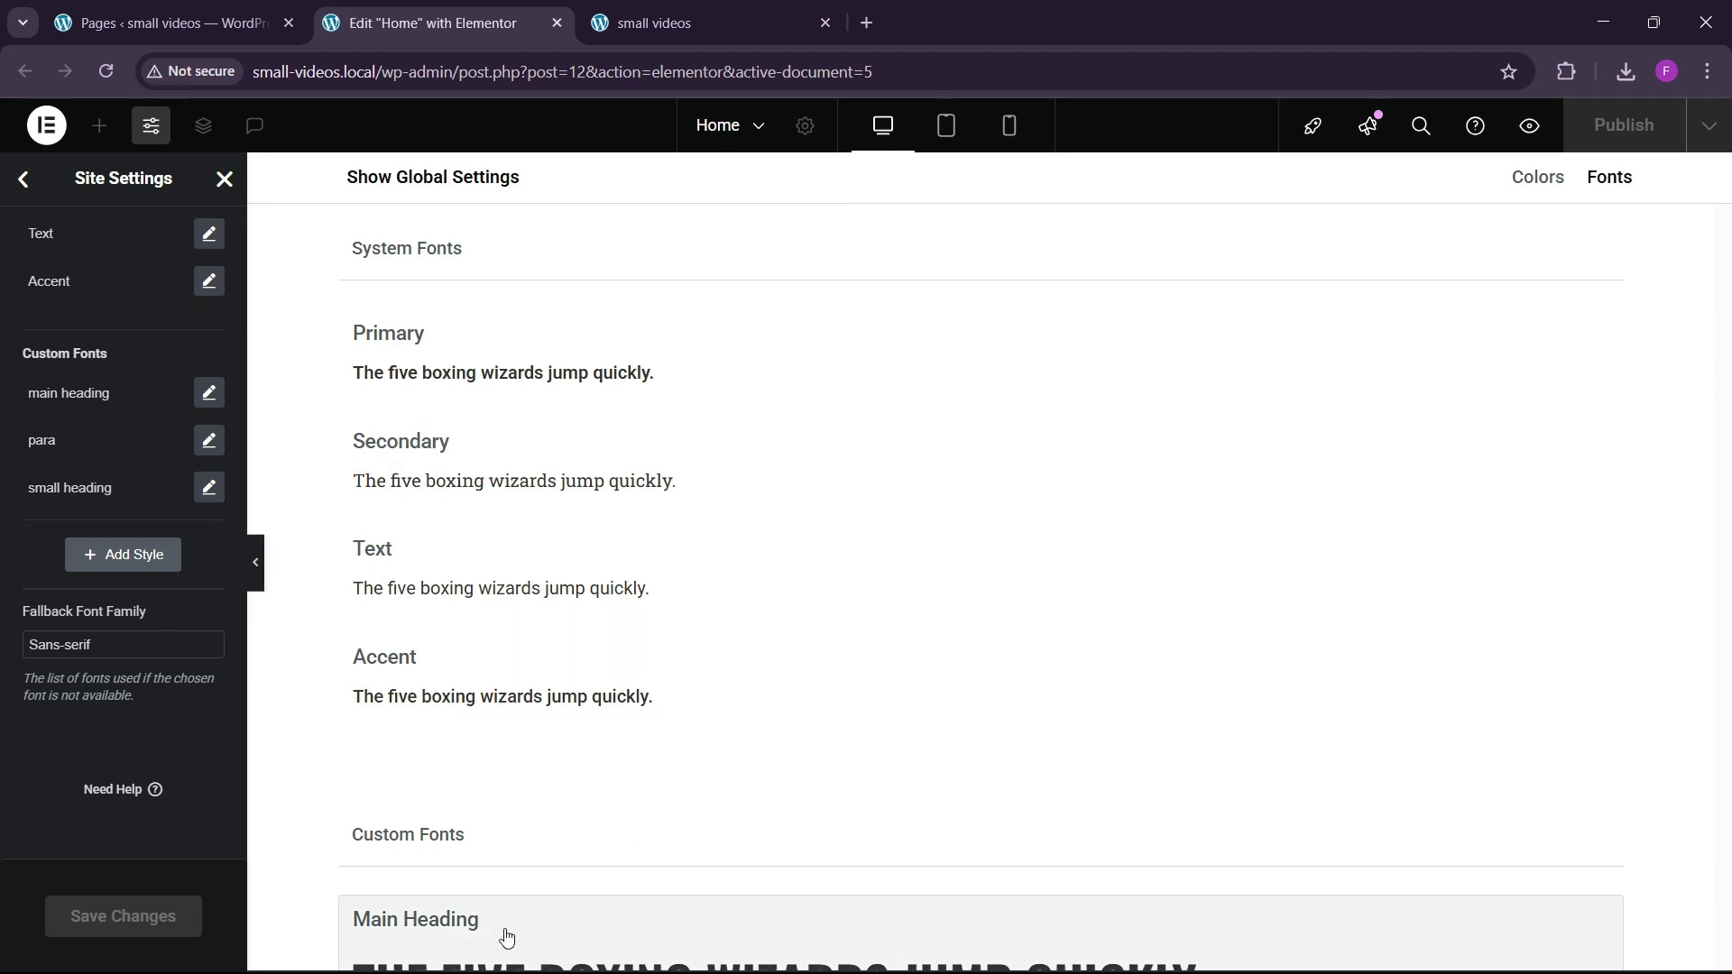
key(F5)
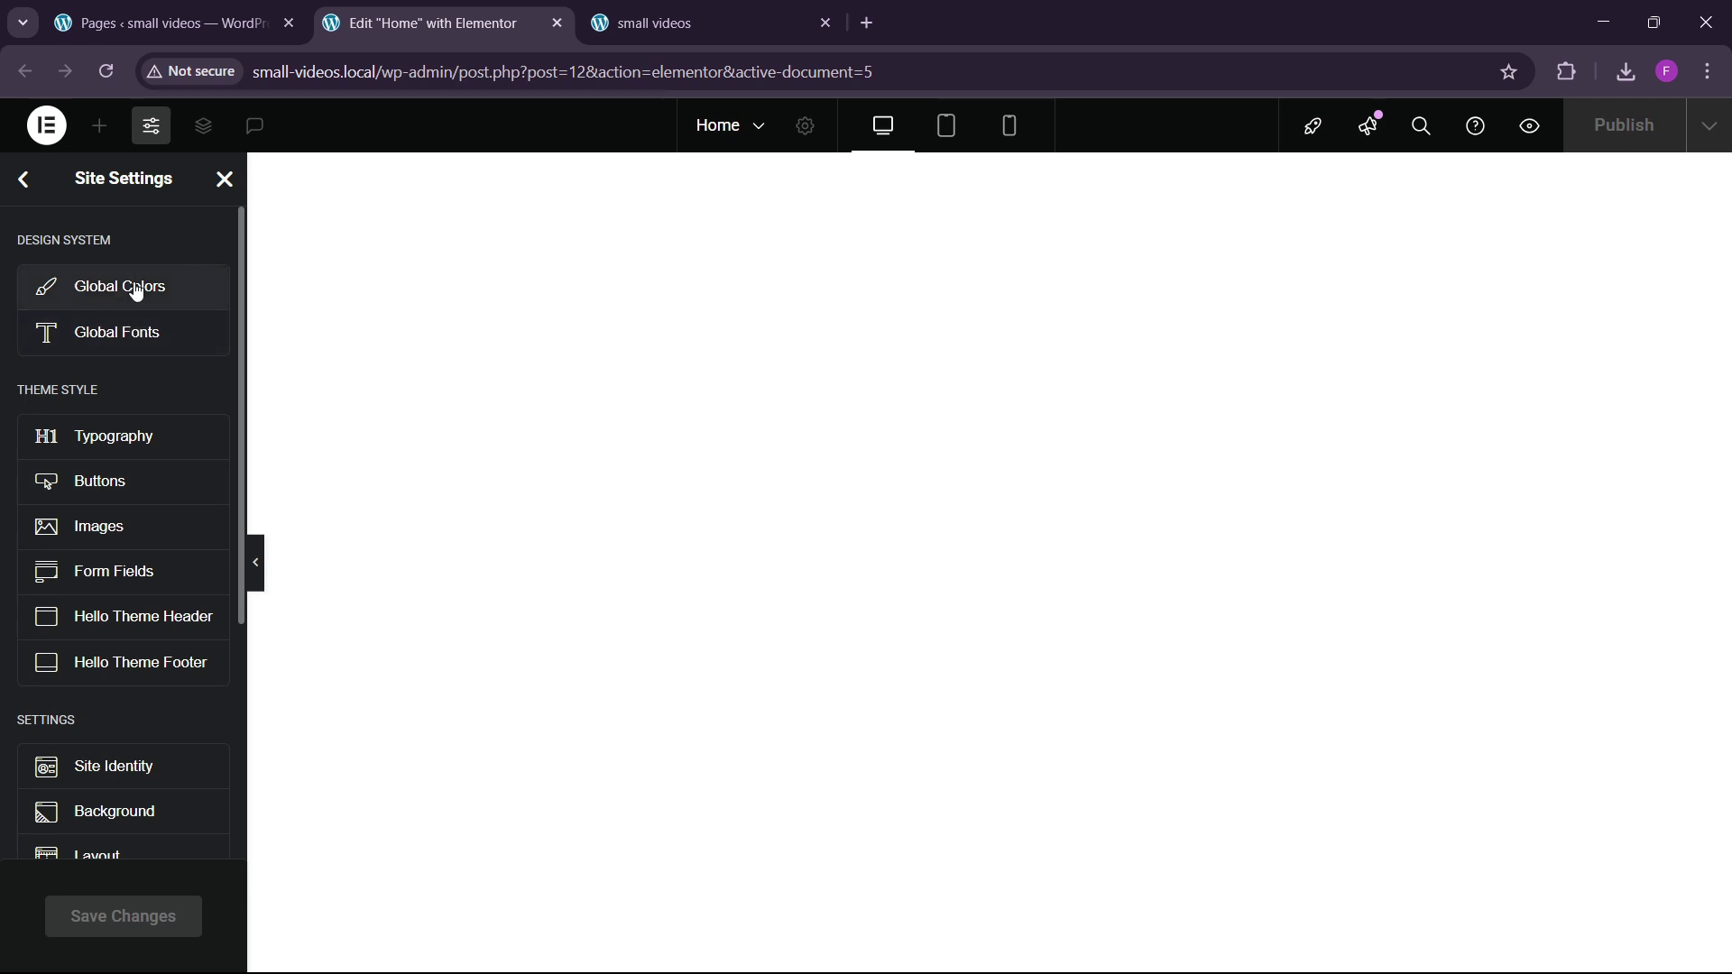
Reopen Global Fonts and request deletion of the main heading custom font.
click(127, 334)
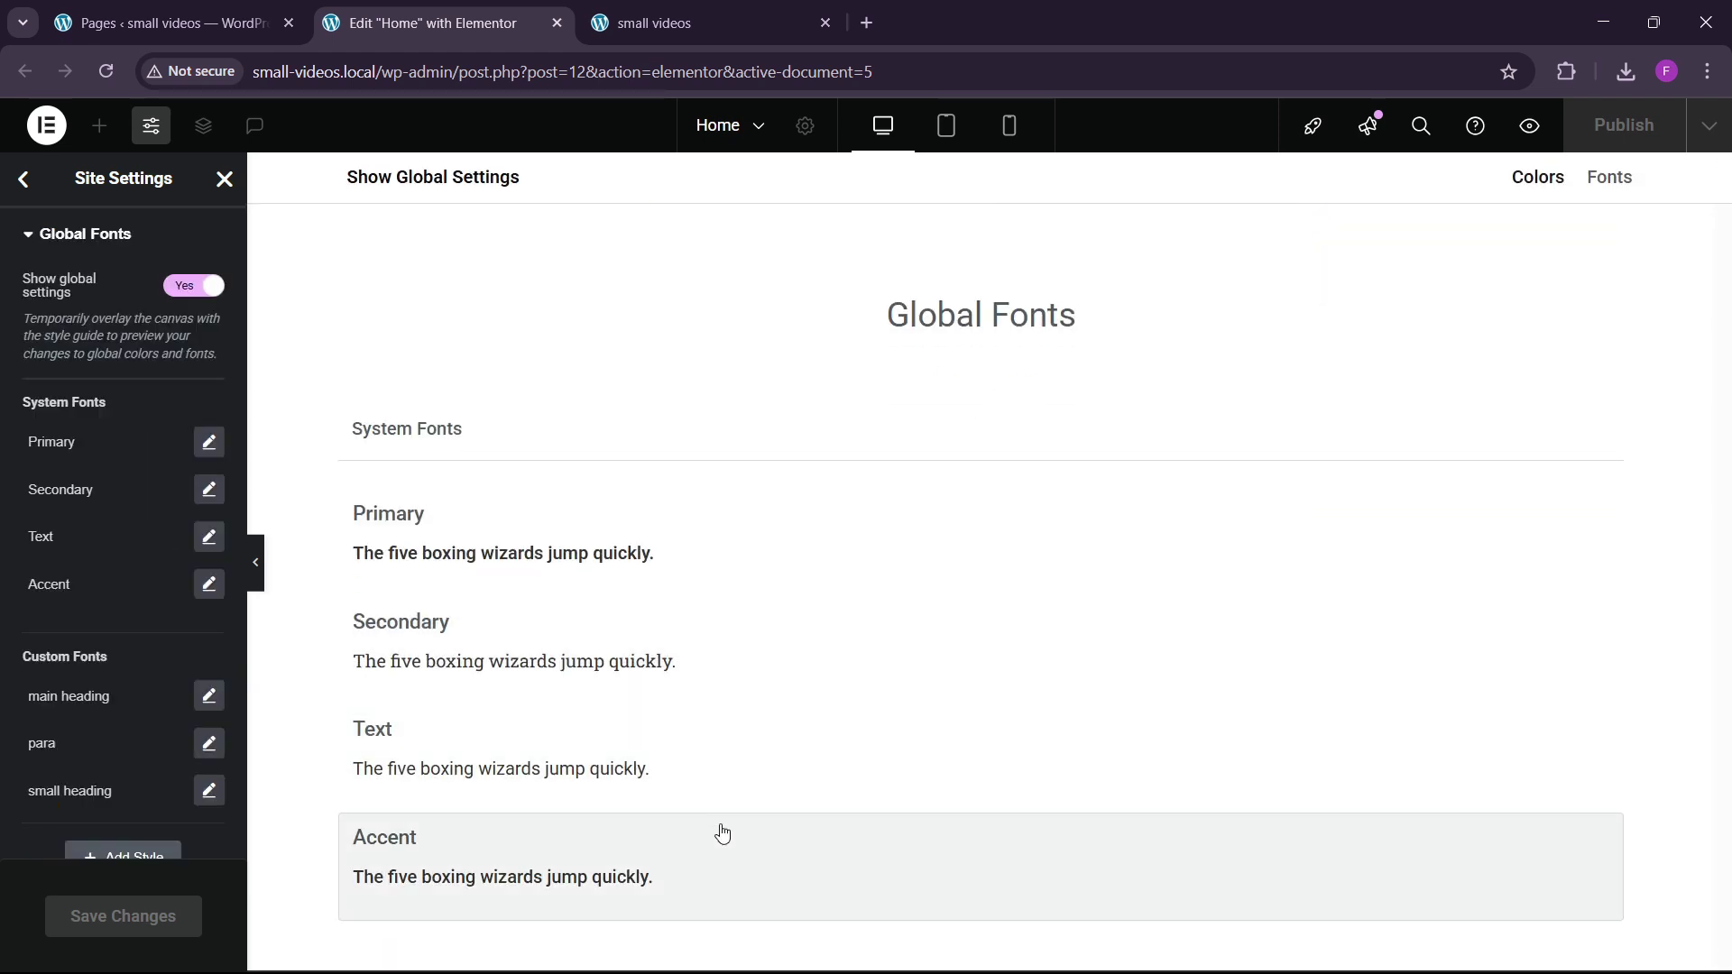
scroll(111, 812, down, 4)
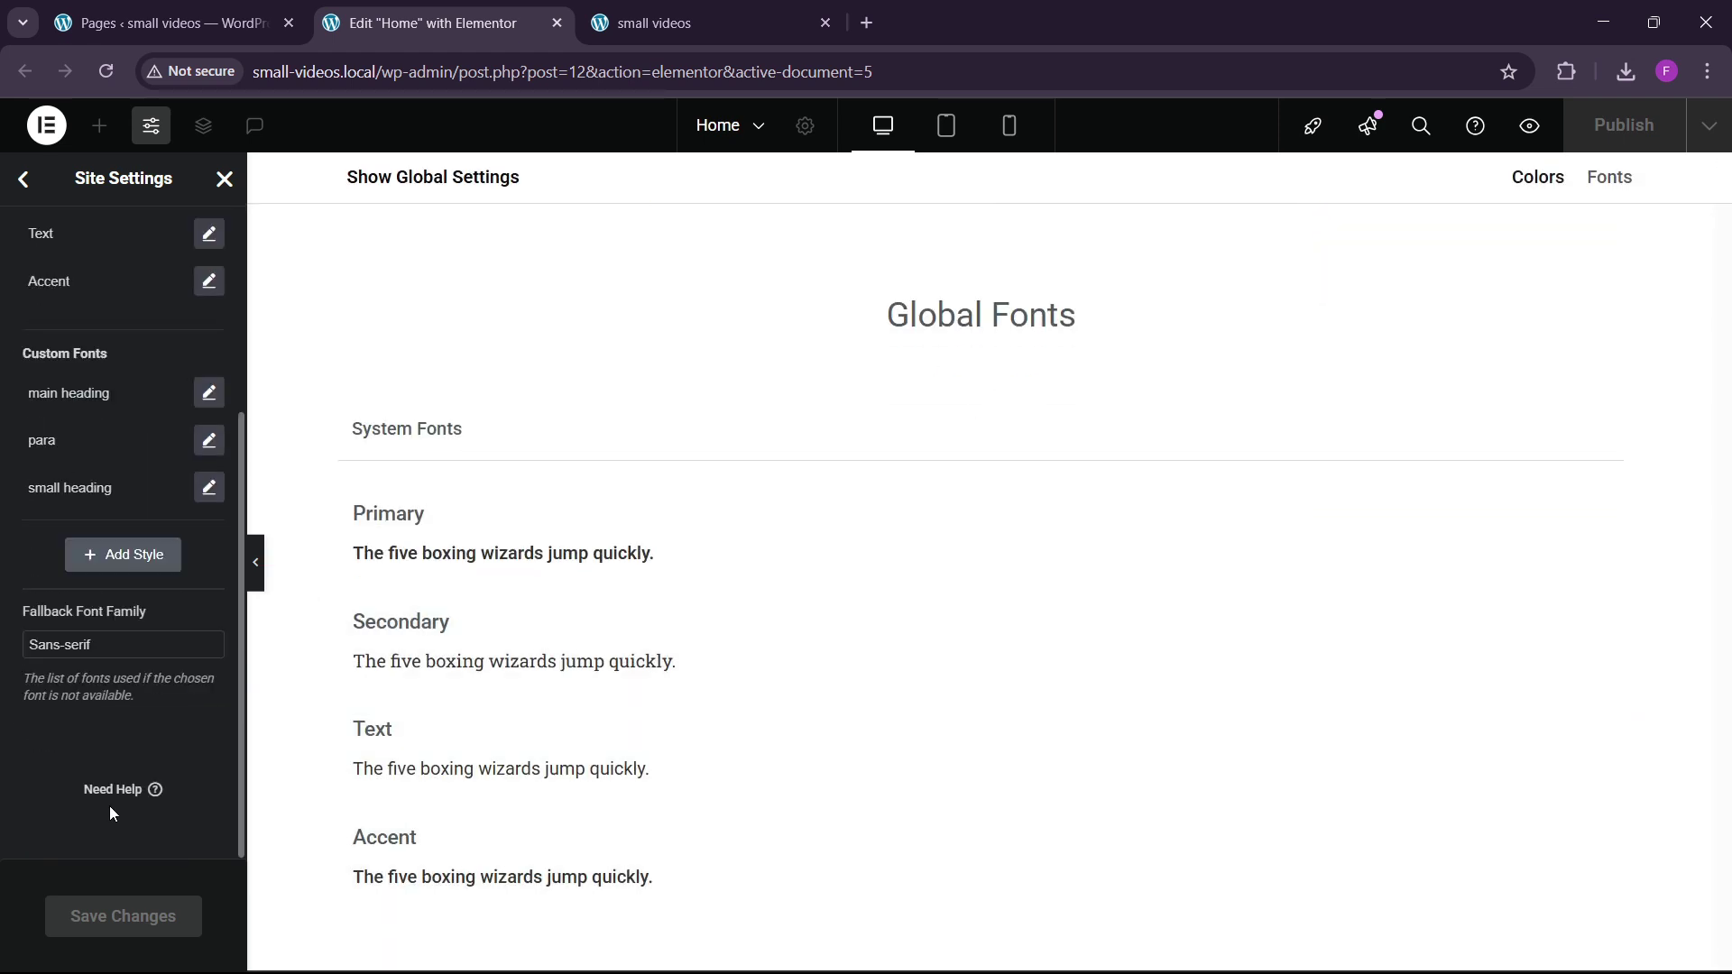
click(61, 393)
click(207, 394)
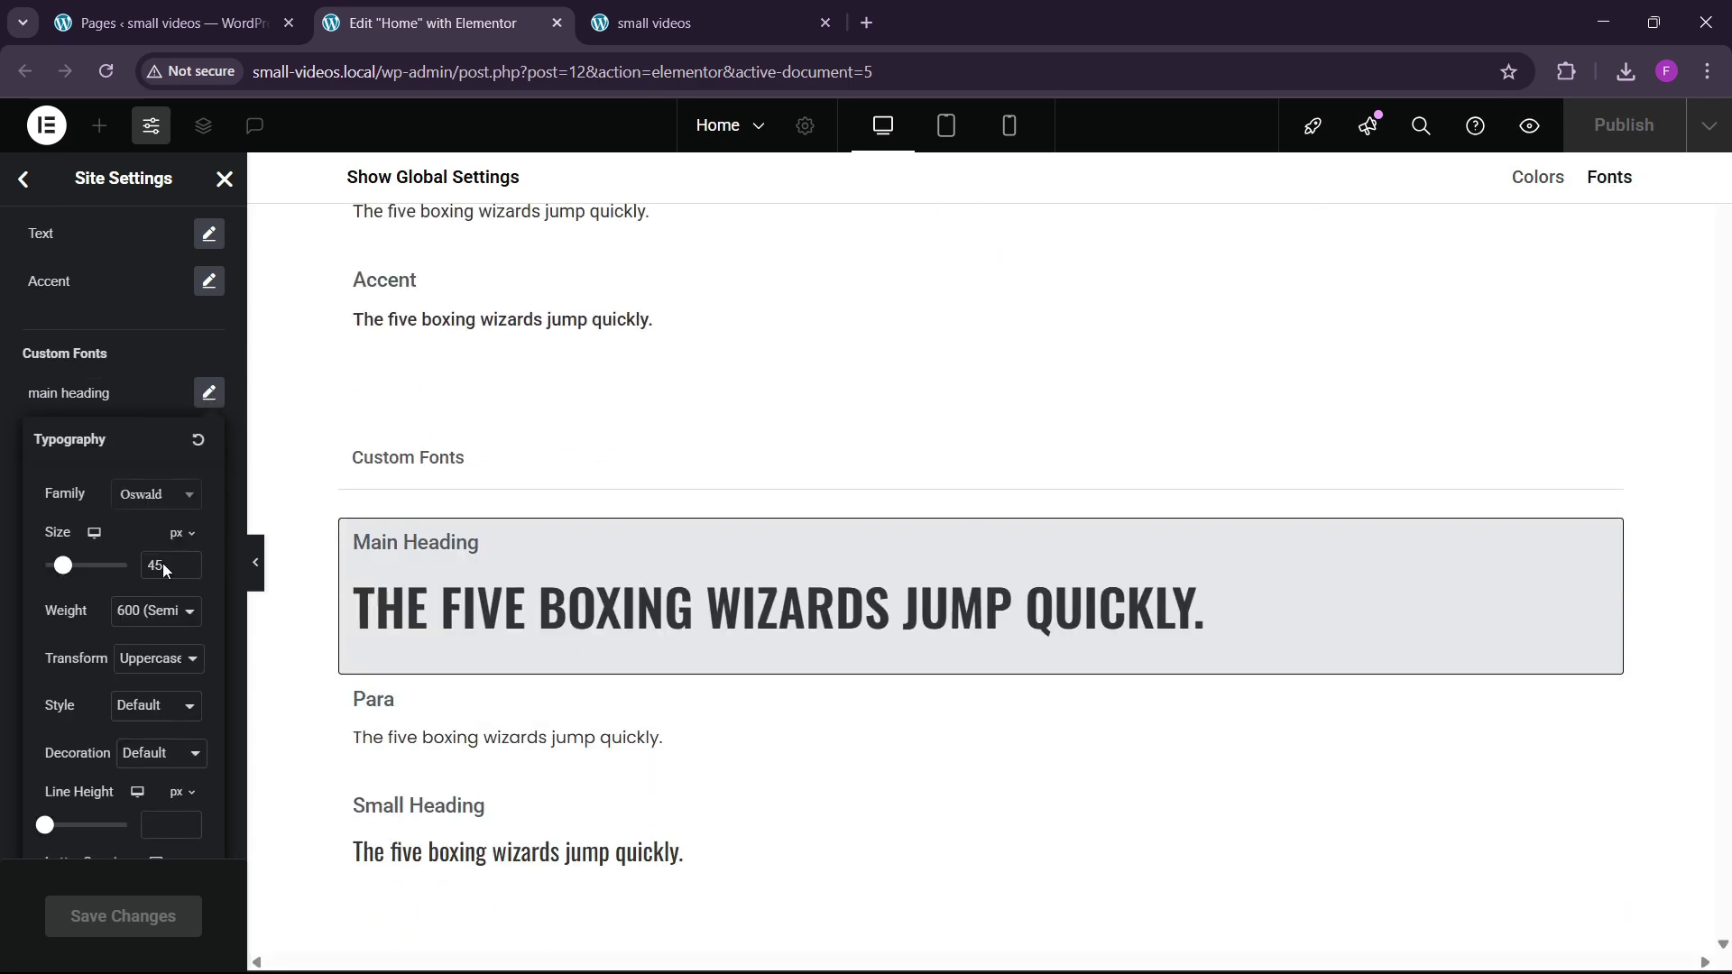
click(175, 392)
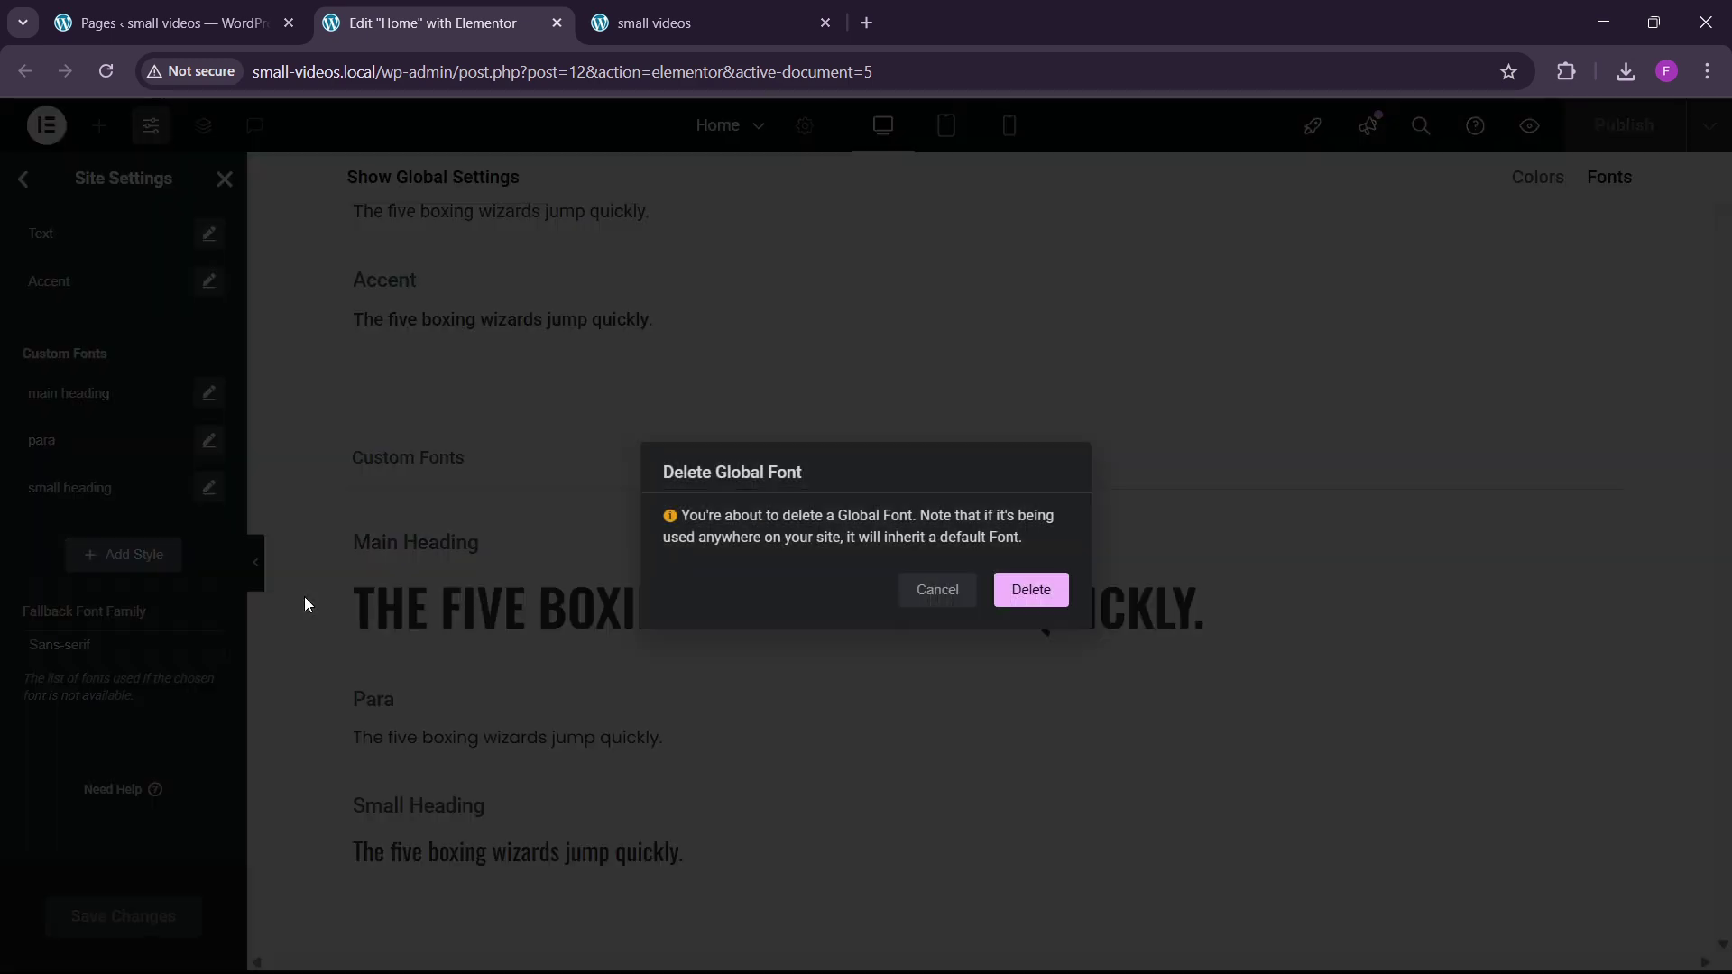
Cancel the deletion and change main heading's size from 45 to 40 px.
click(939, 591)
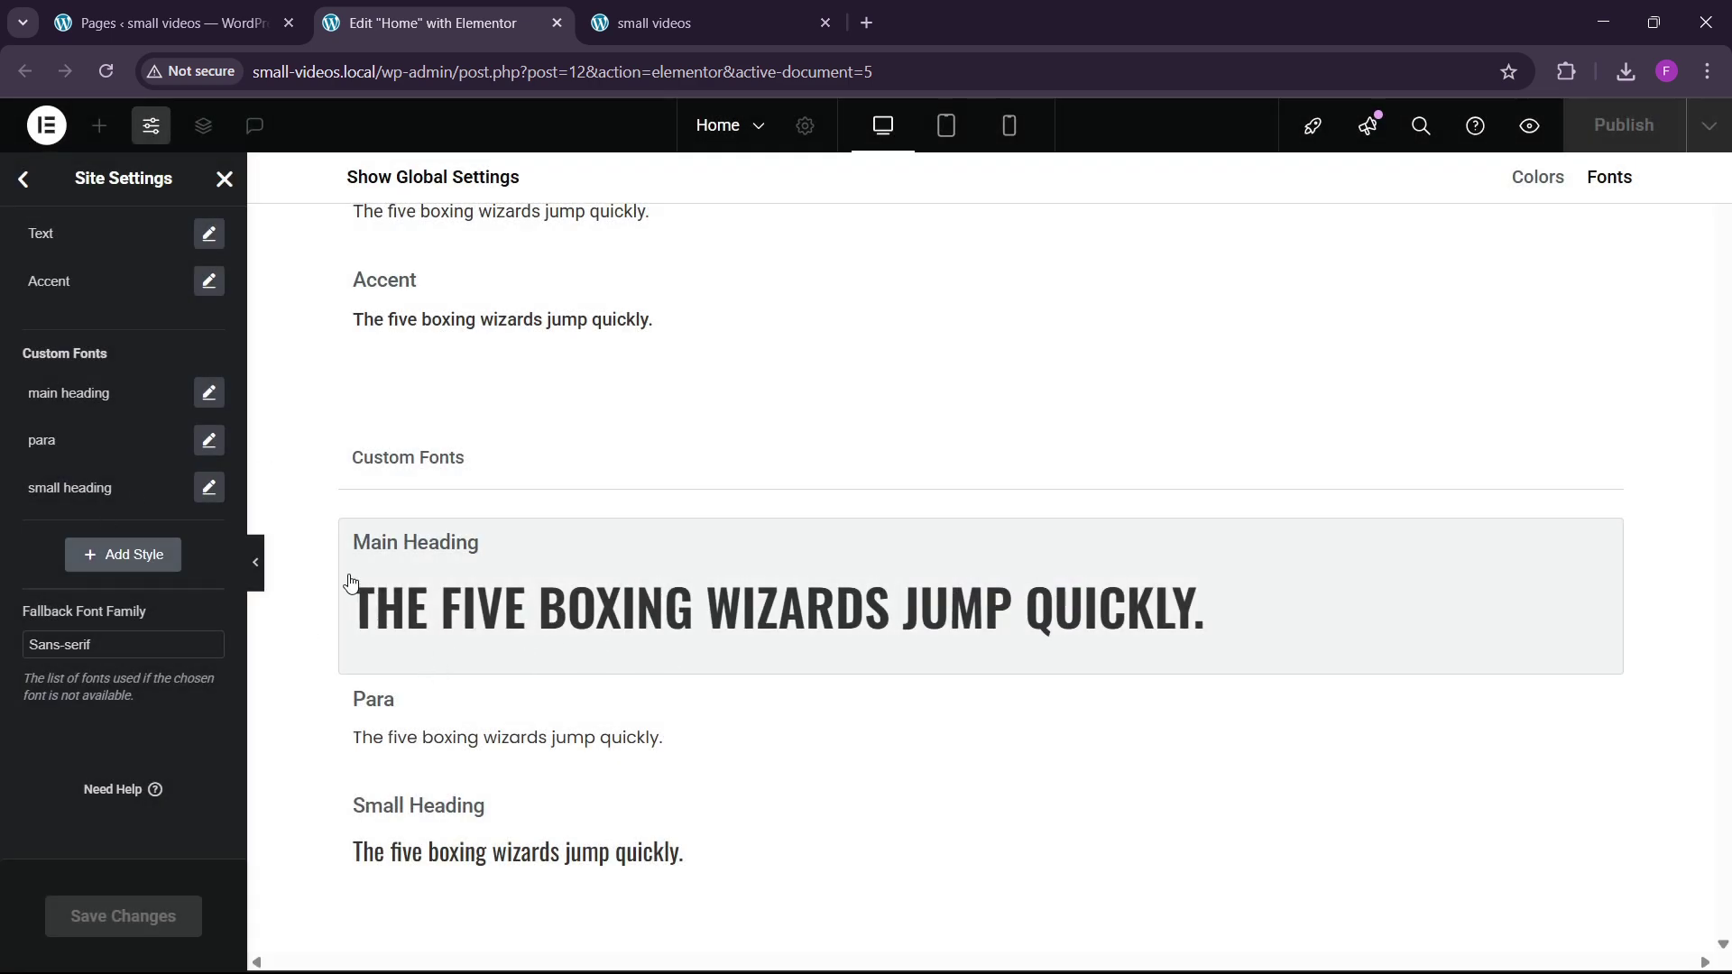
mouse_move(156, 408)
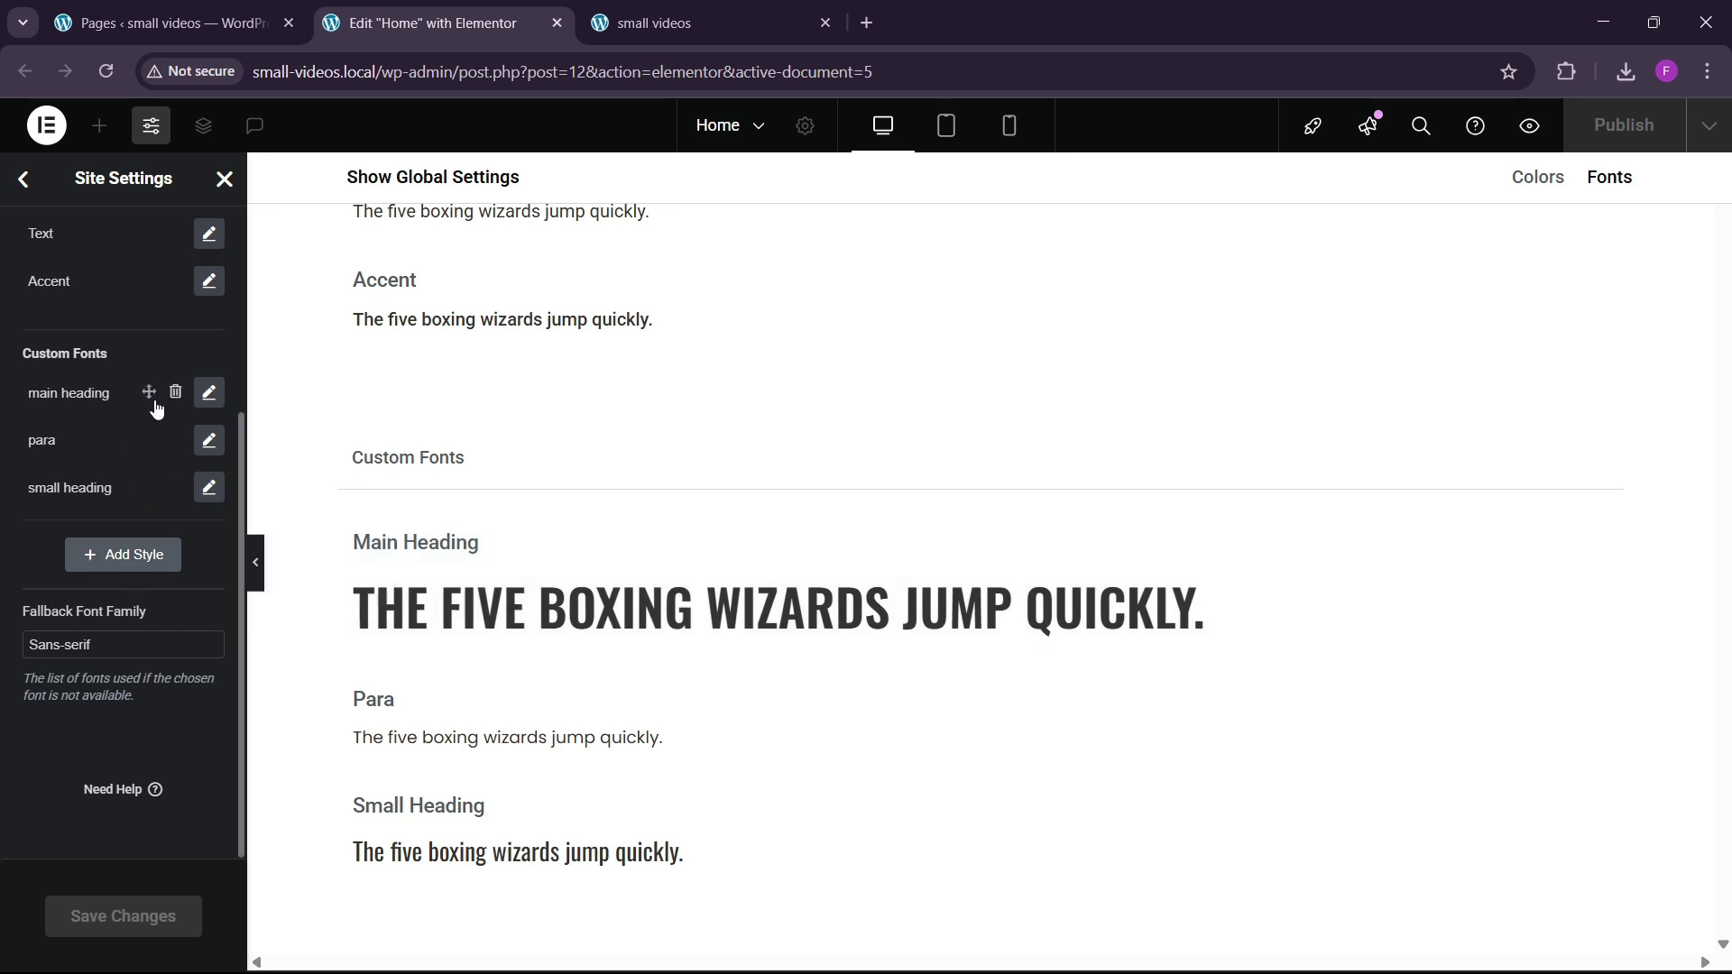
click(209, 397)
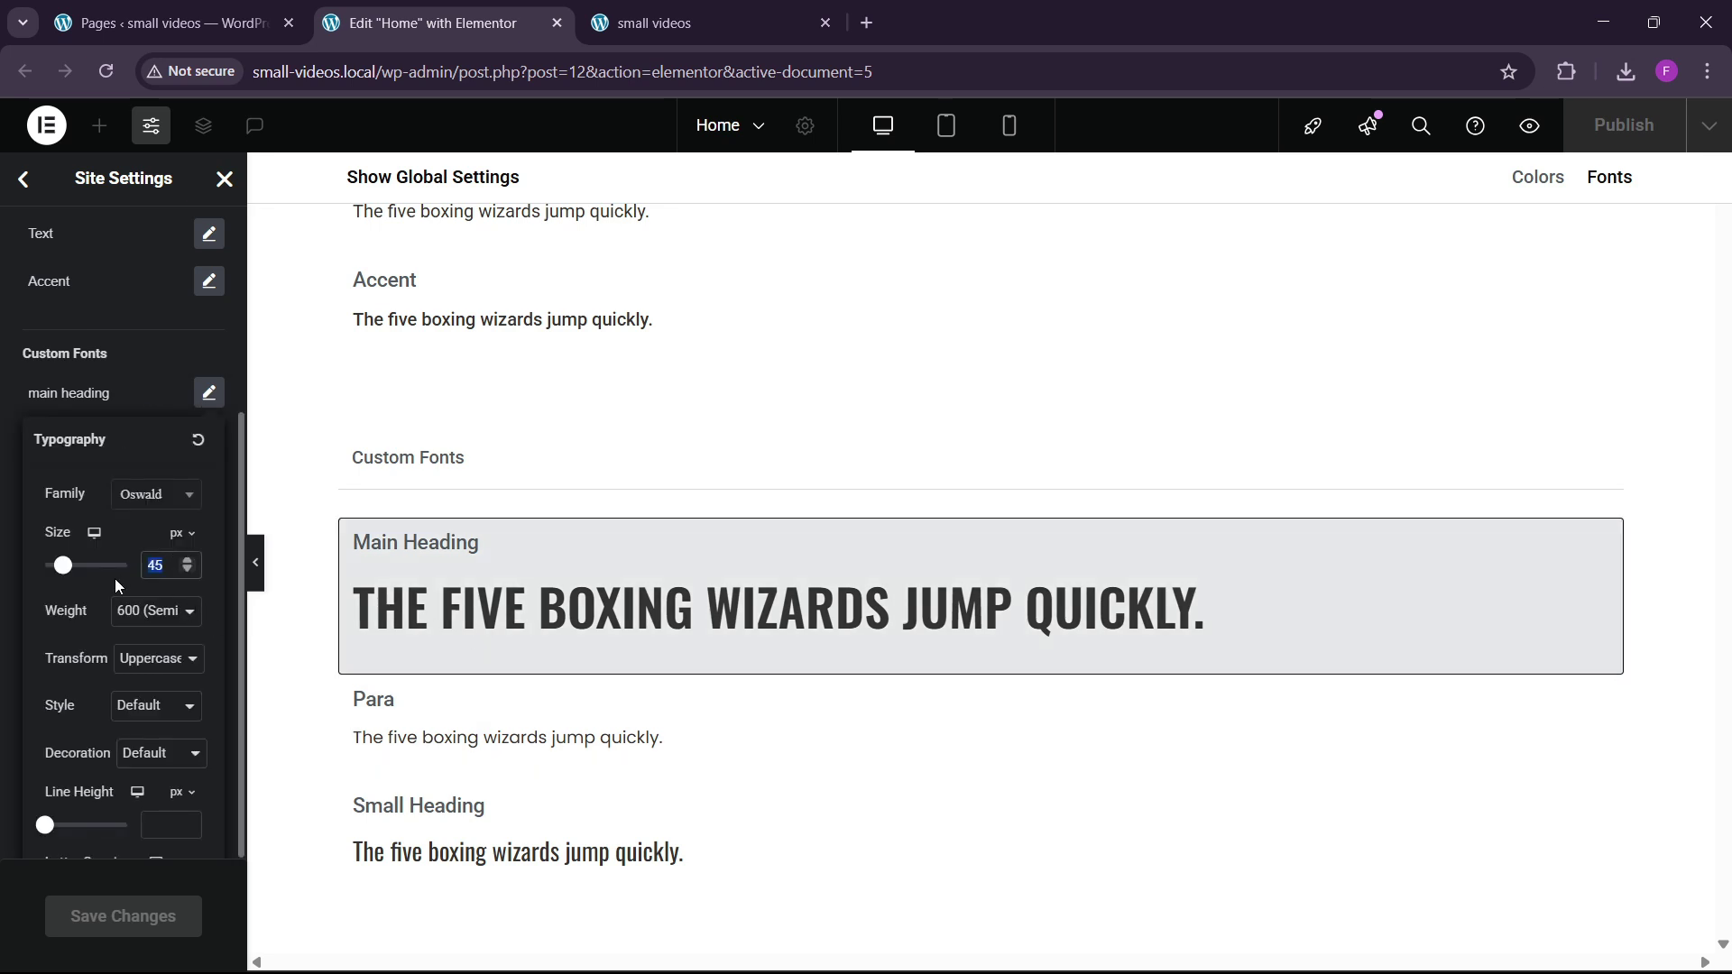
text(40)
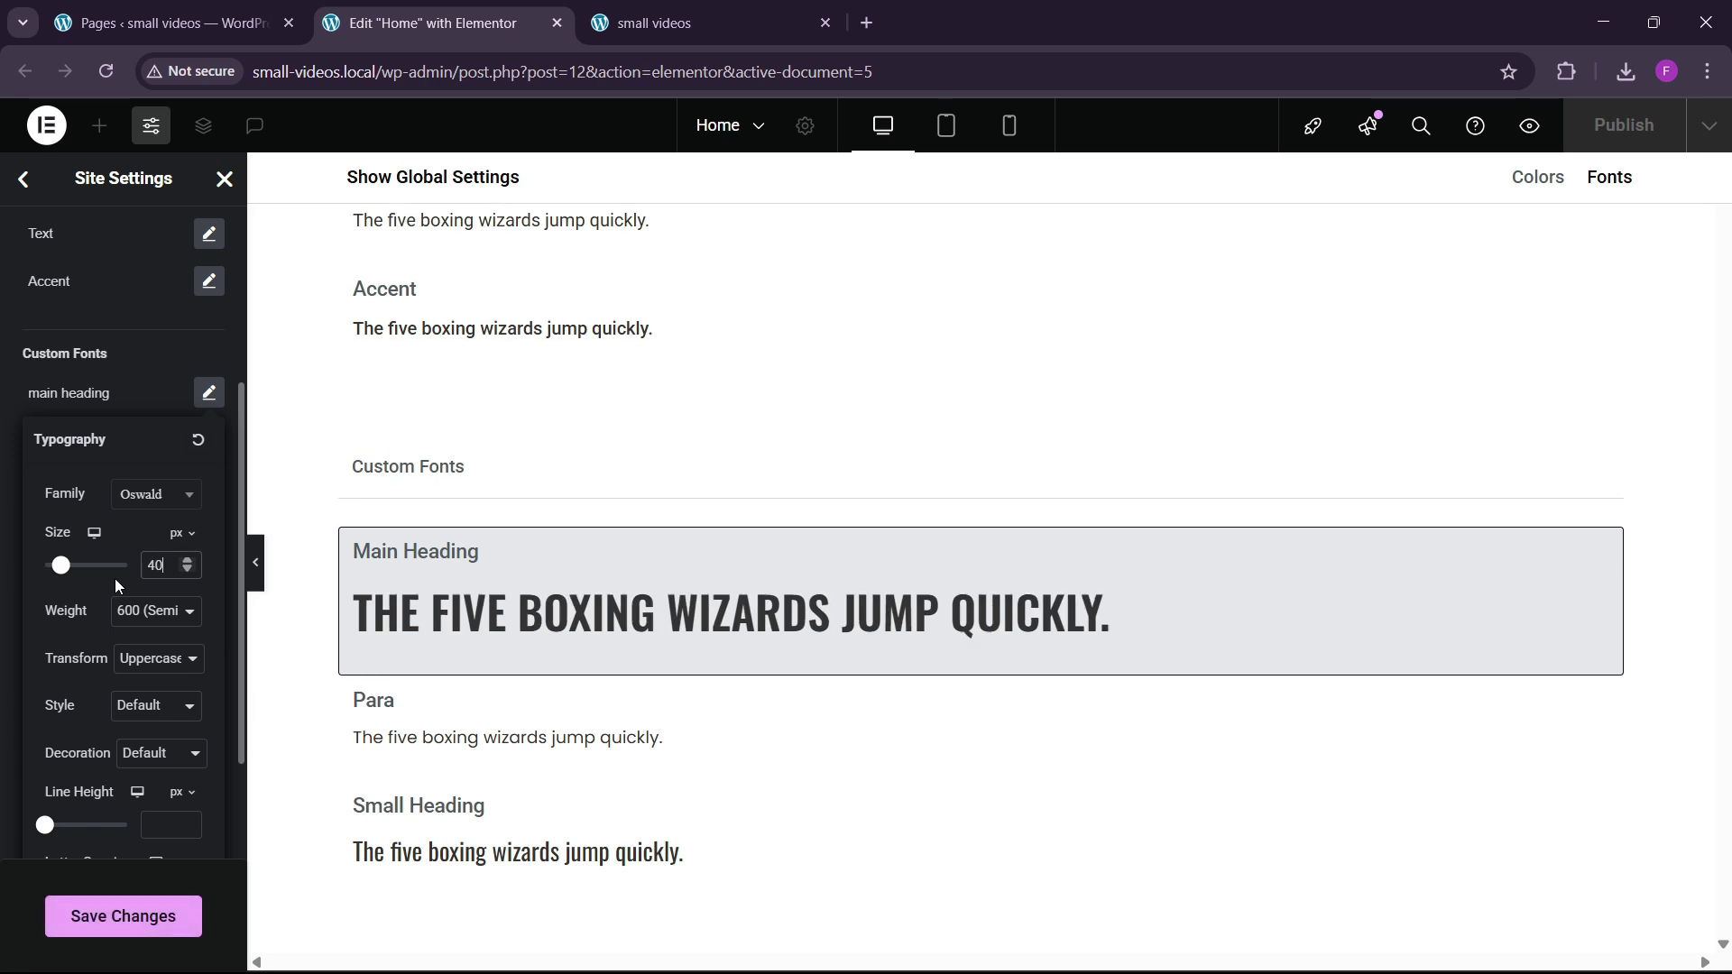
click(141, 395)
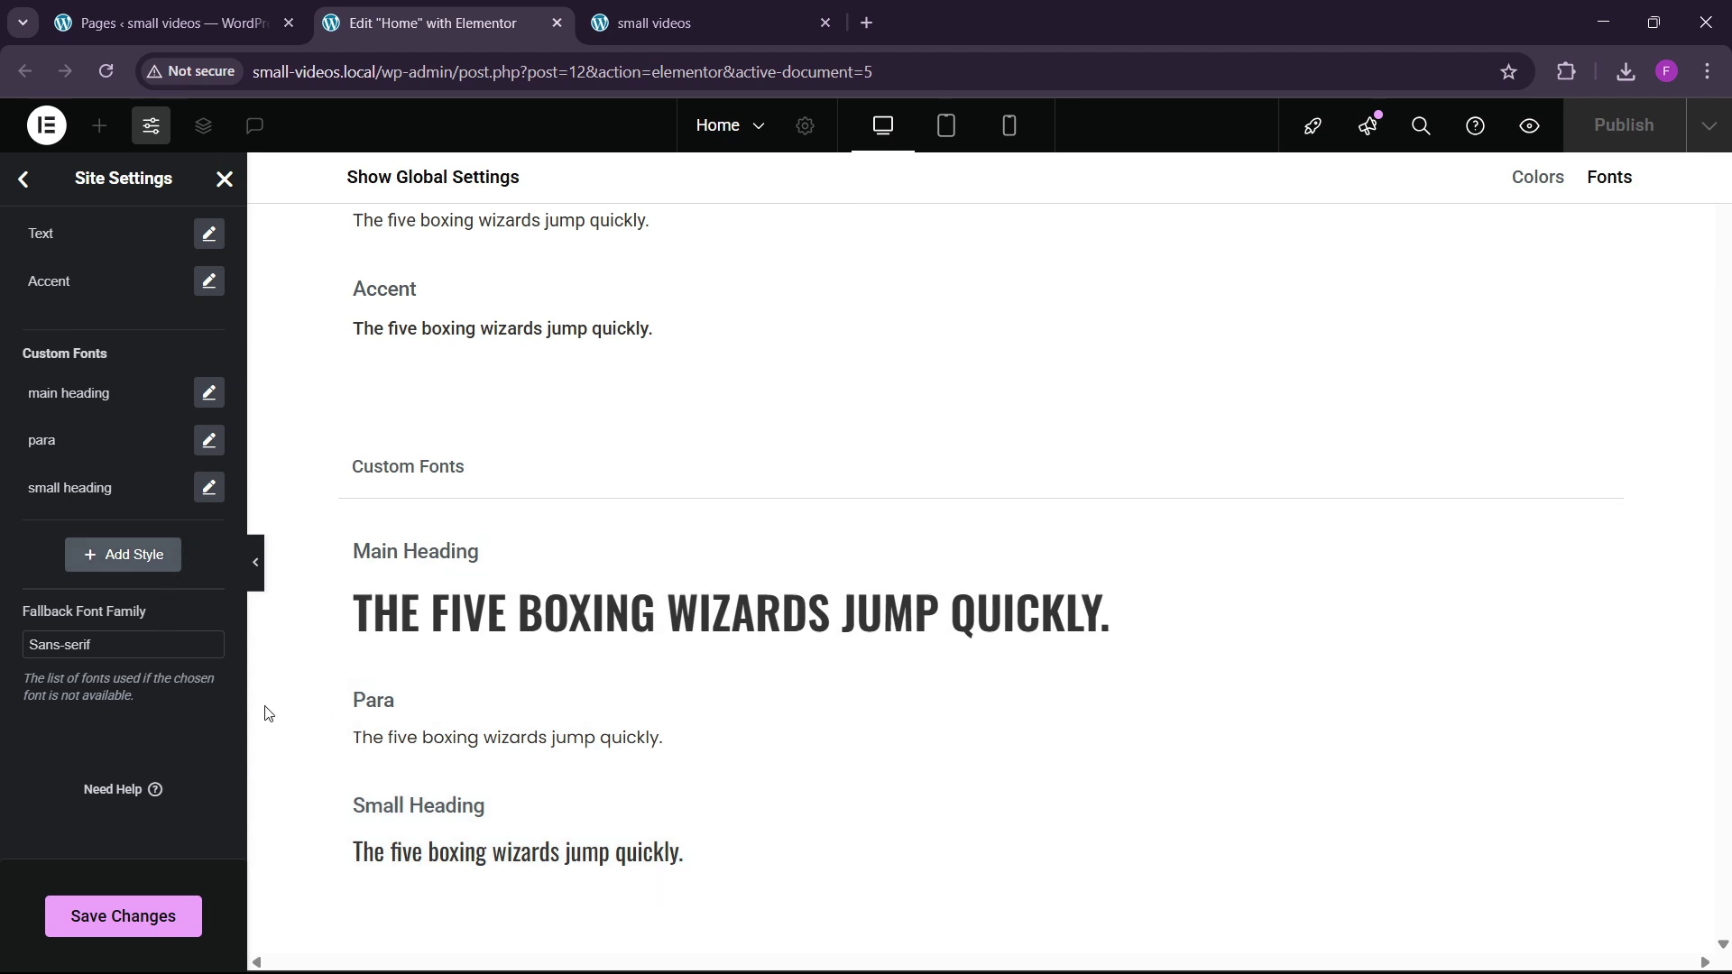
Add a new custom global font named 'btn font'.
click(131, 554)
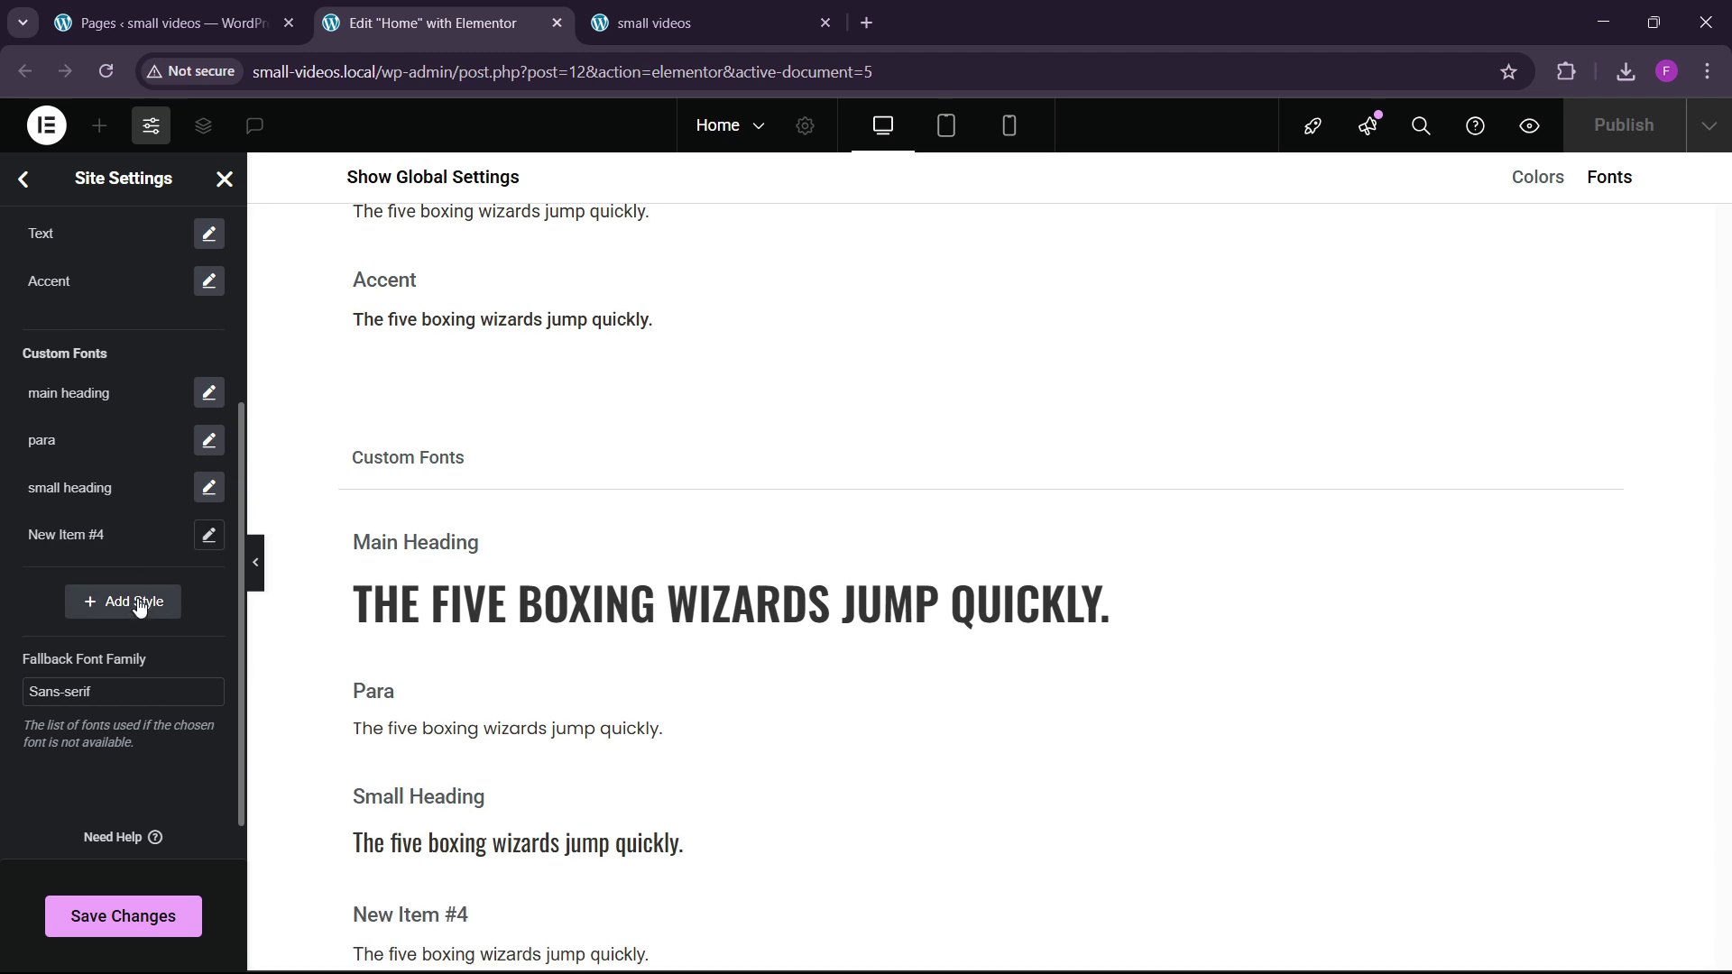
key(ctrl+a)
key(BackSpace)
text(b)
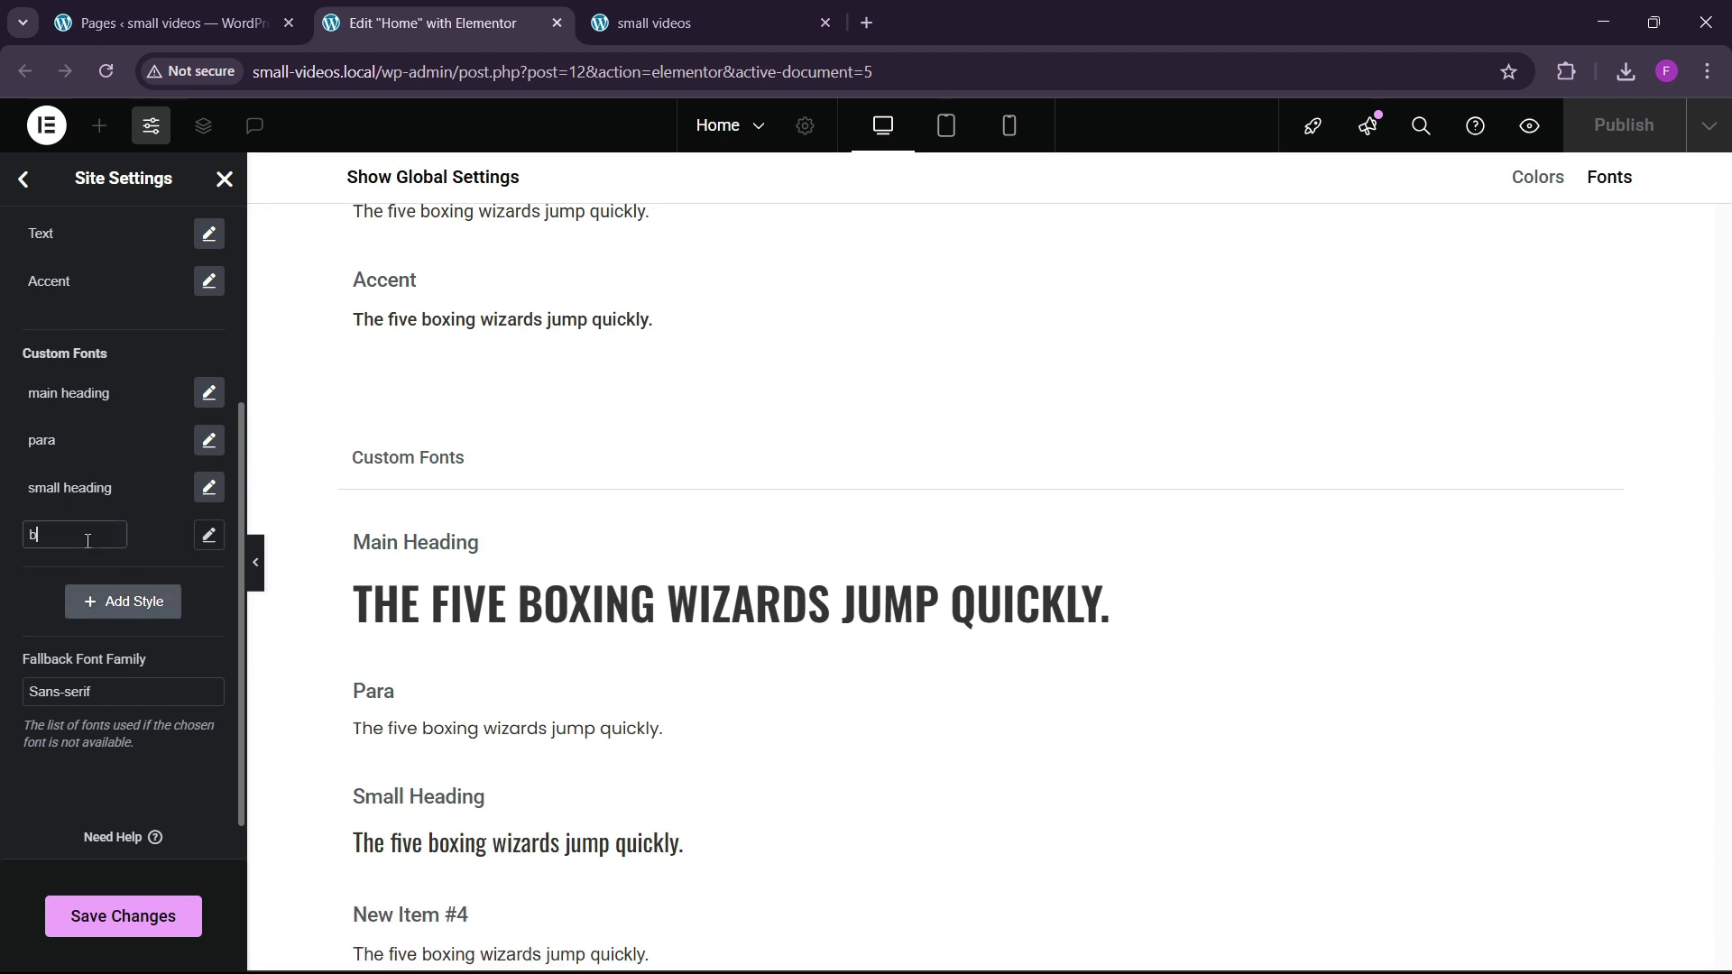
text(tn)
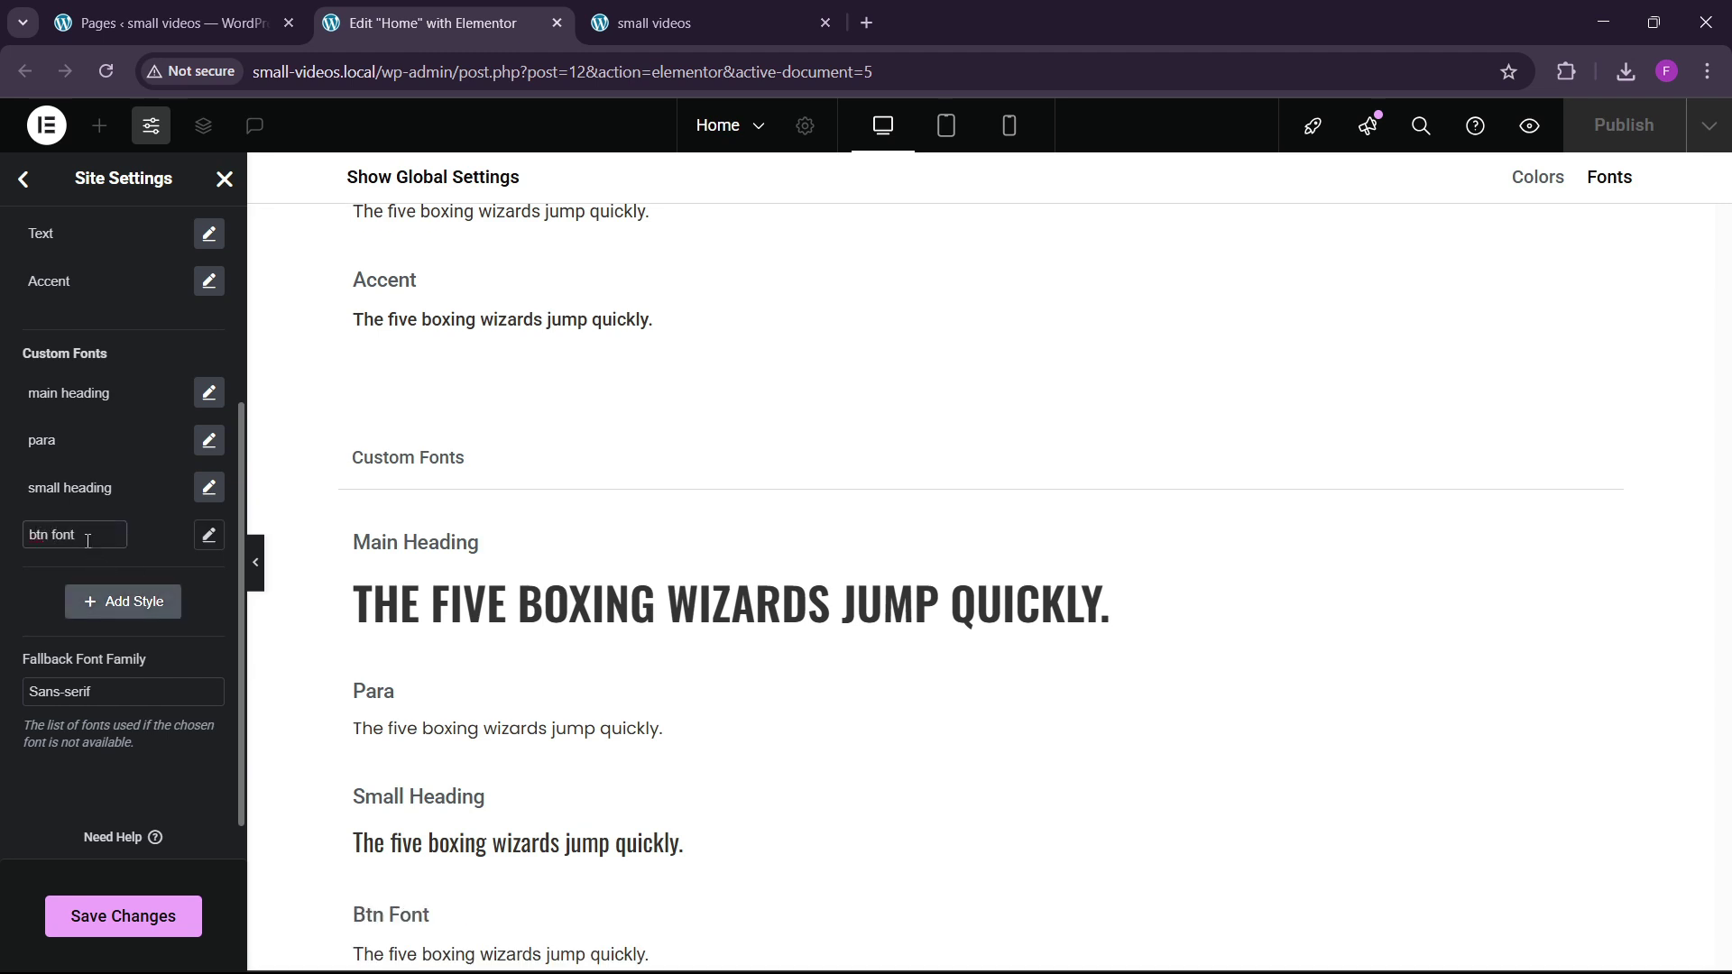
text( font)
Set btn font to Poppins at size 14 and save the changes.
click(210, 535)
click(166, 639)
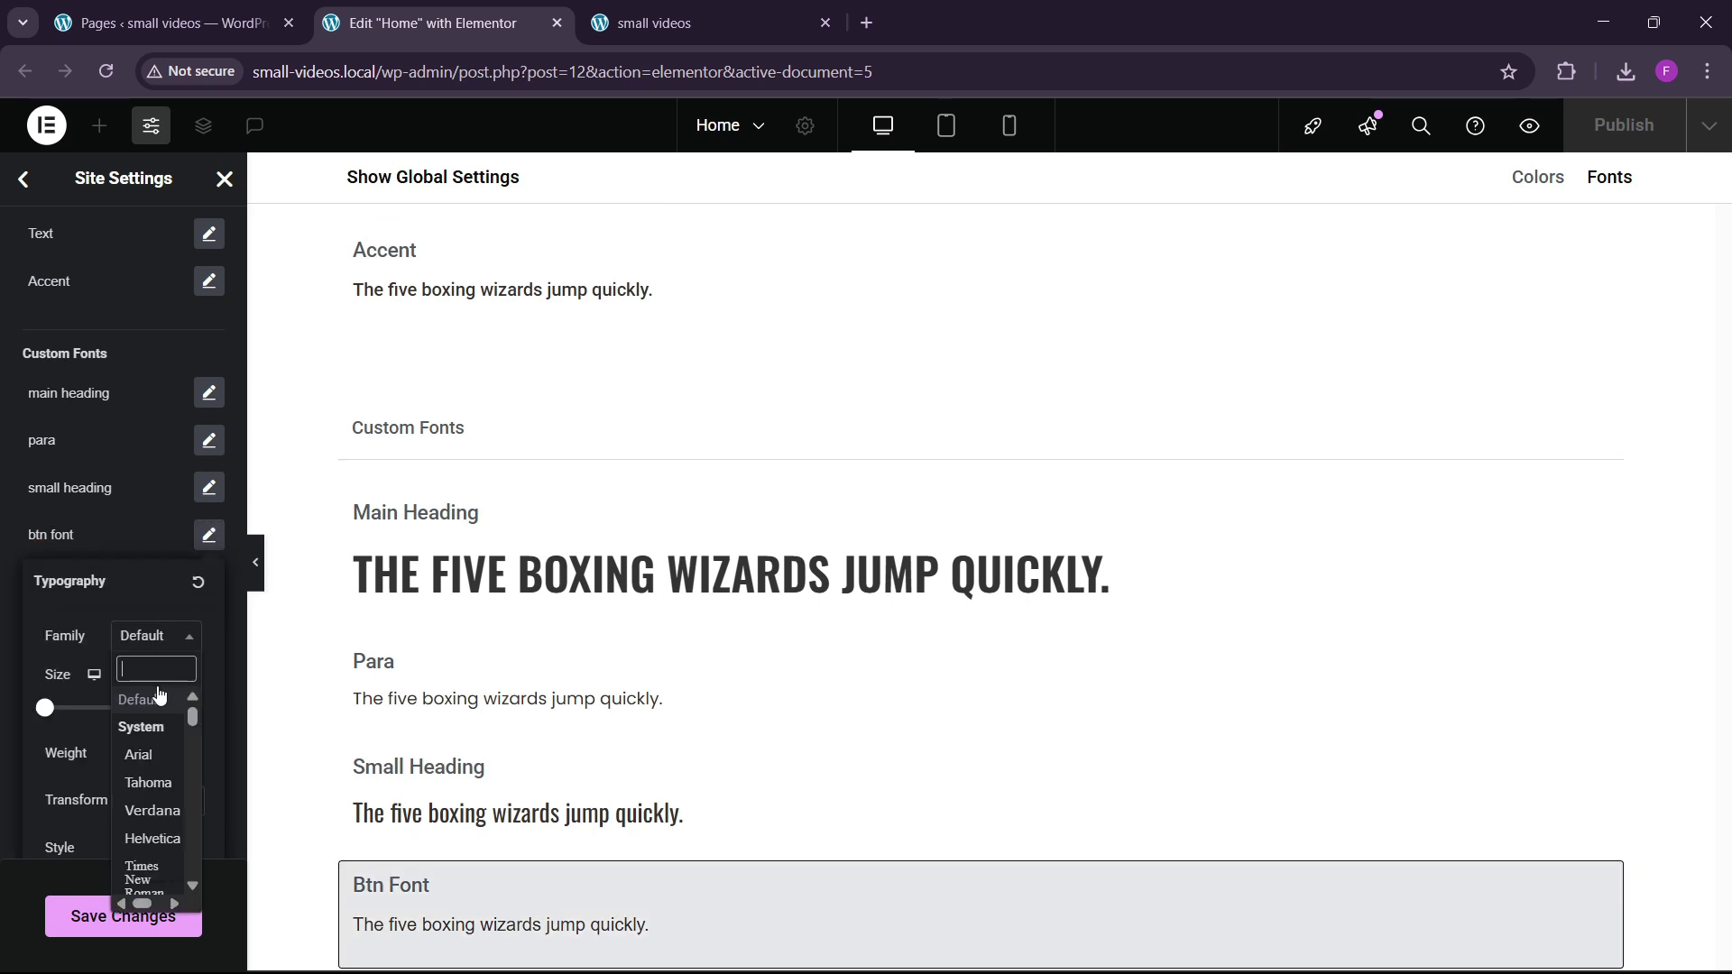
text(poppins)
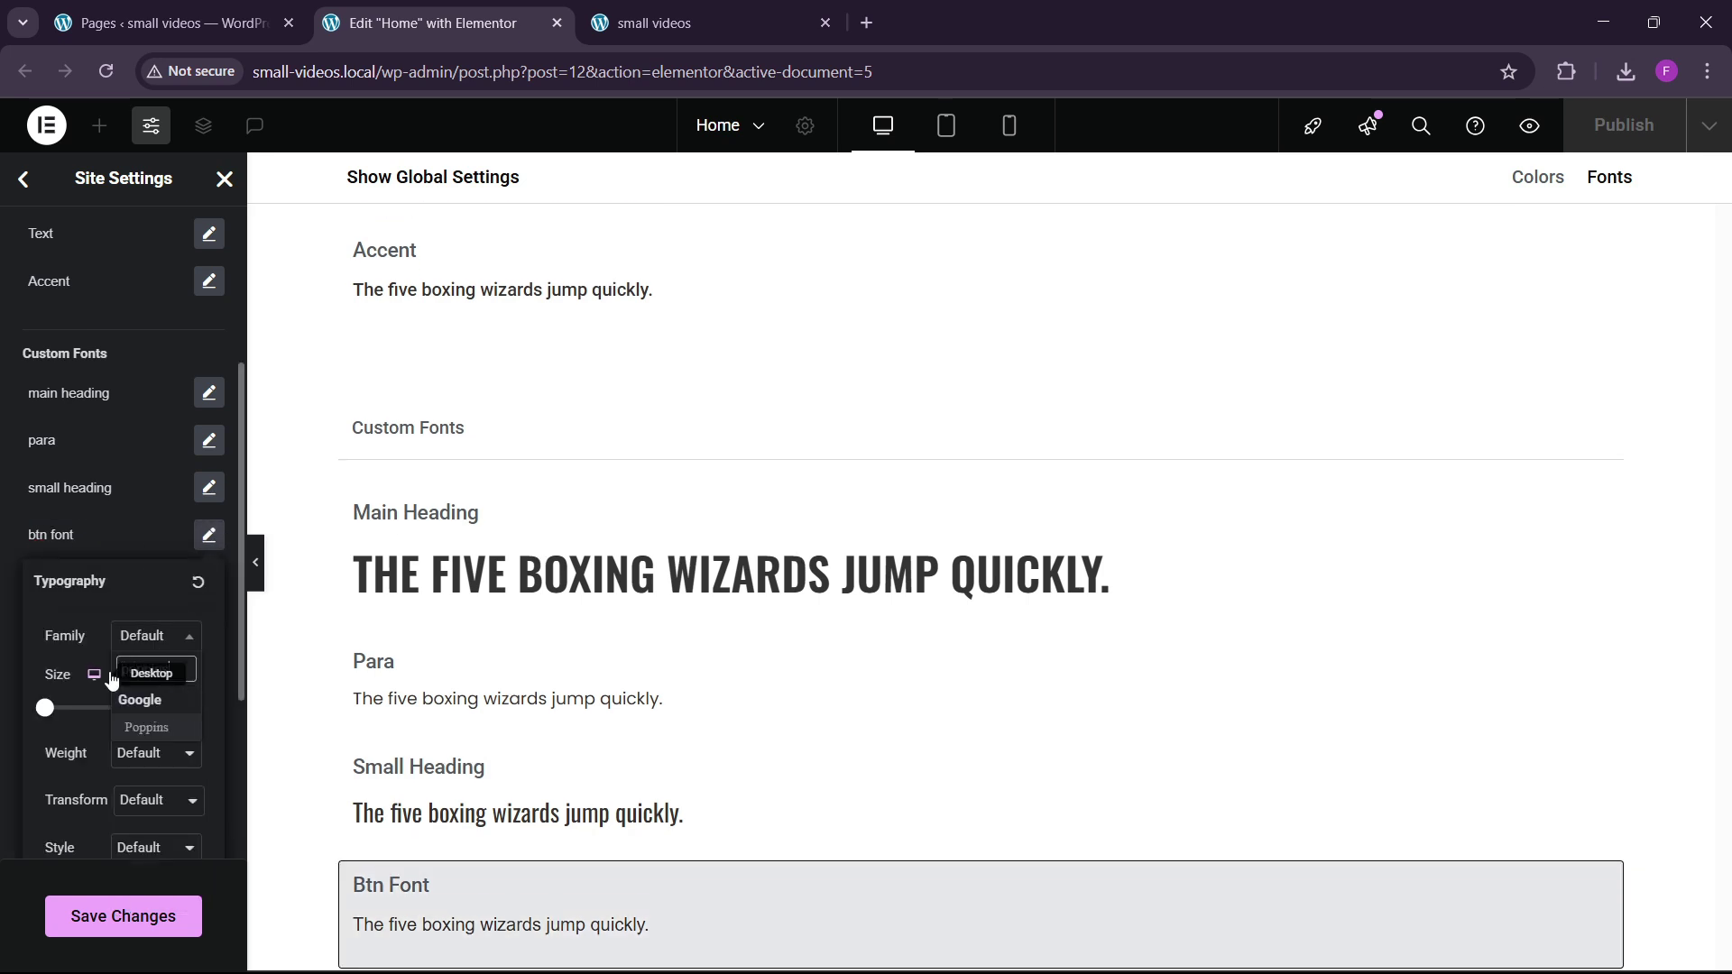
key(Return)
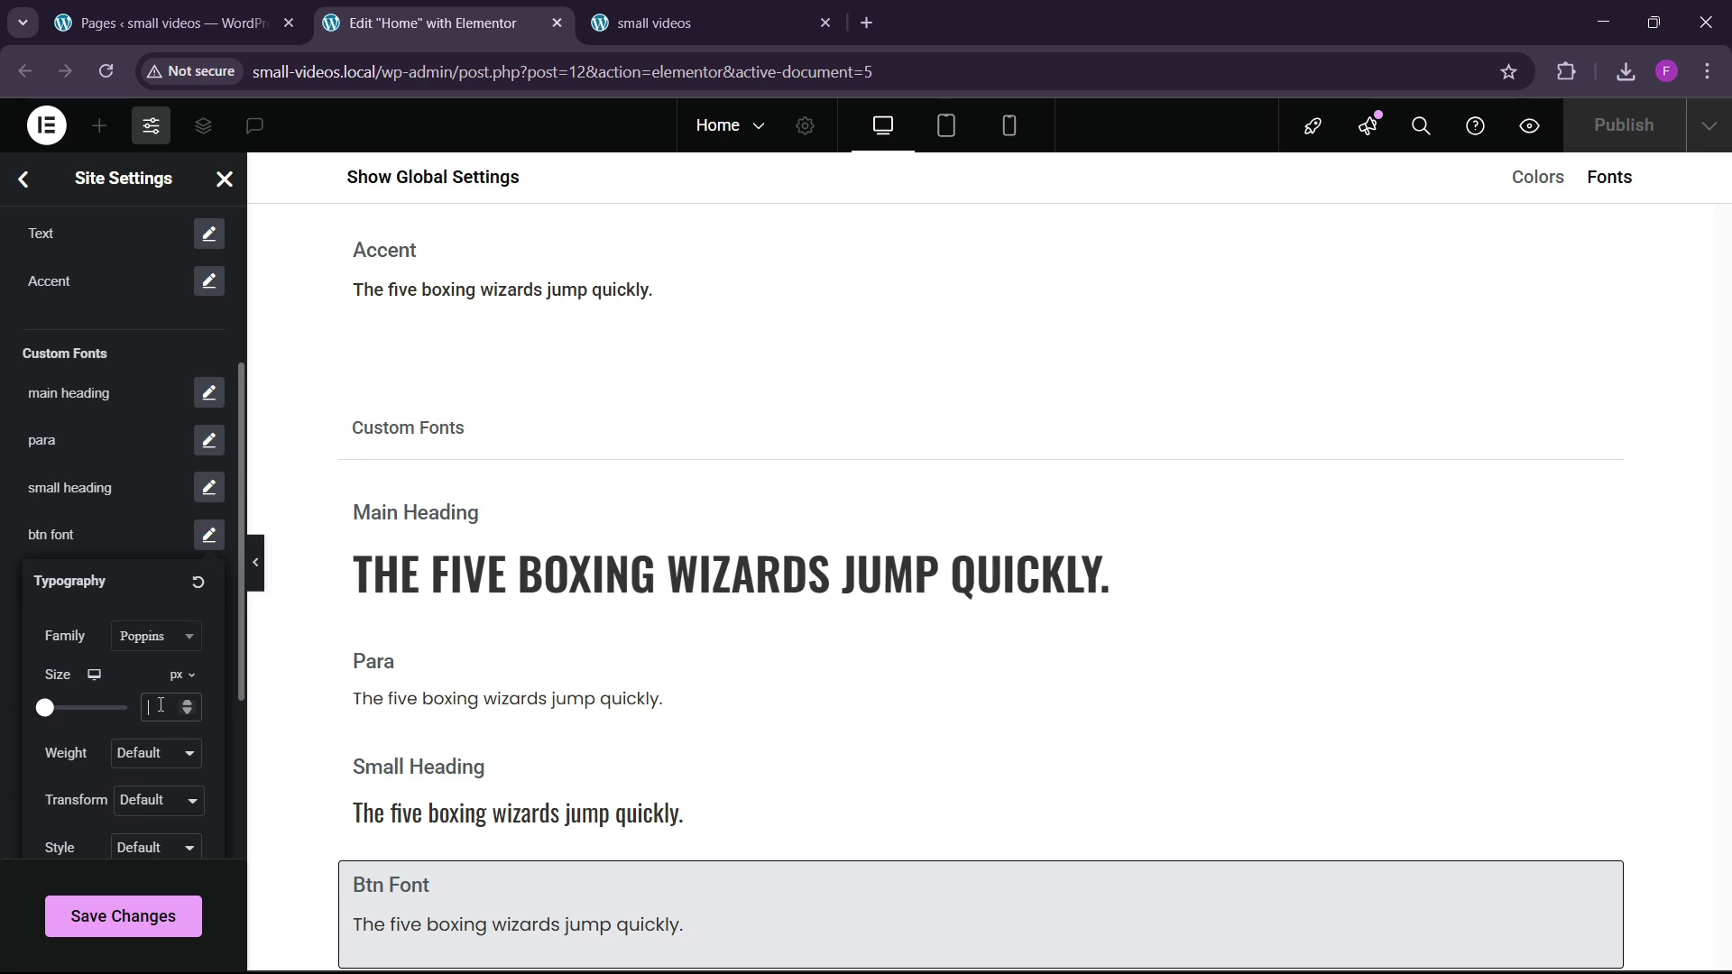
text(14)
click(140, 507)
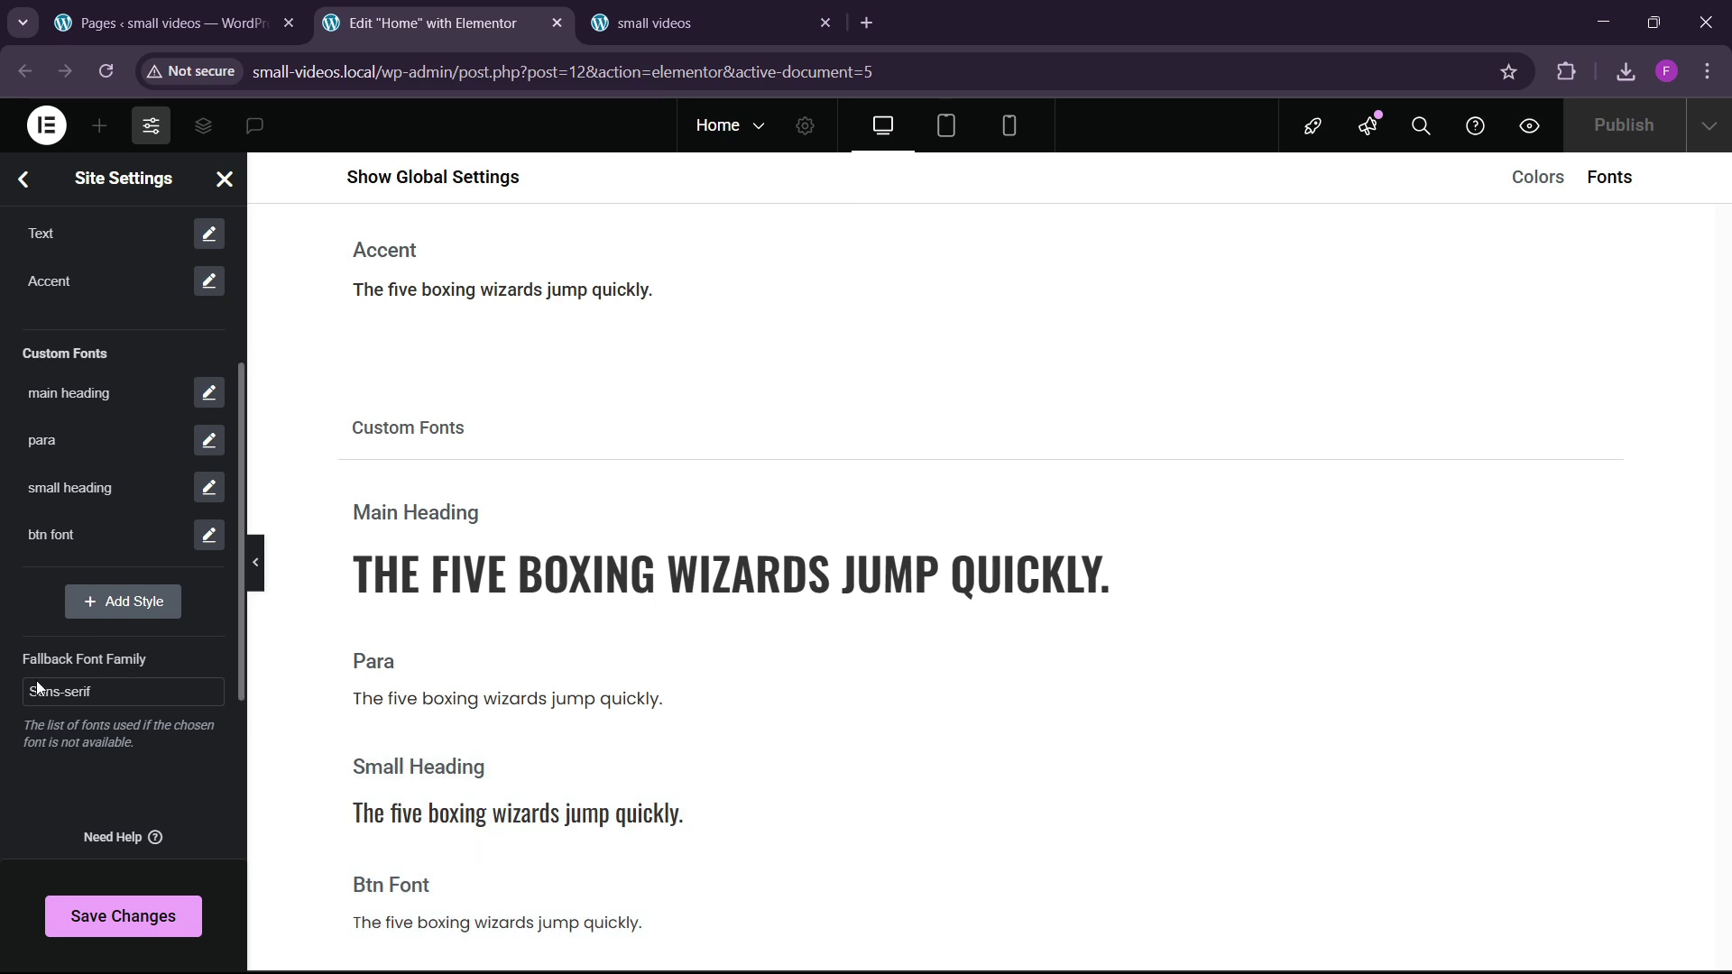
click(133, 915)
scroll(85, 383, up, 3)
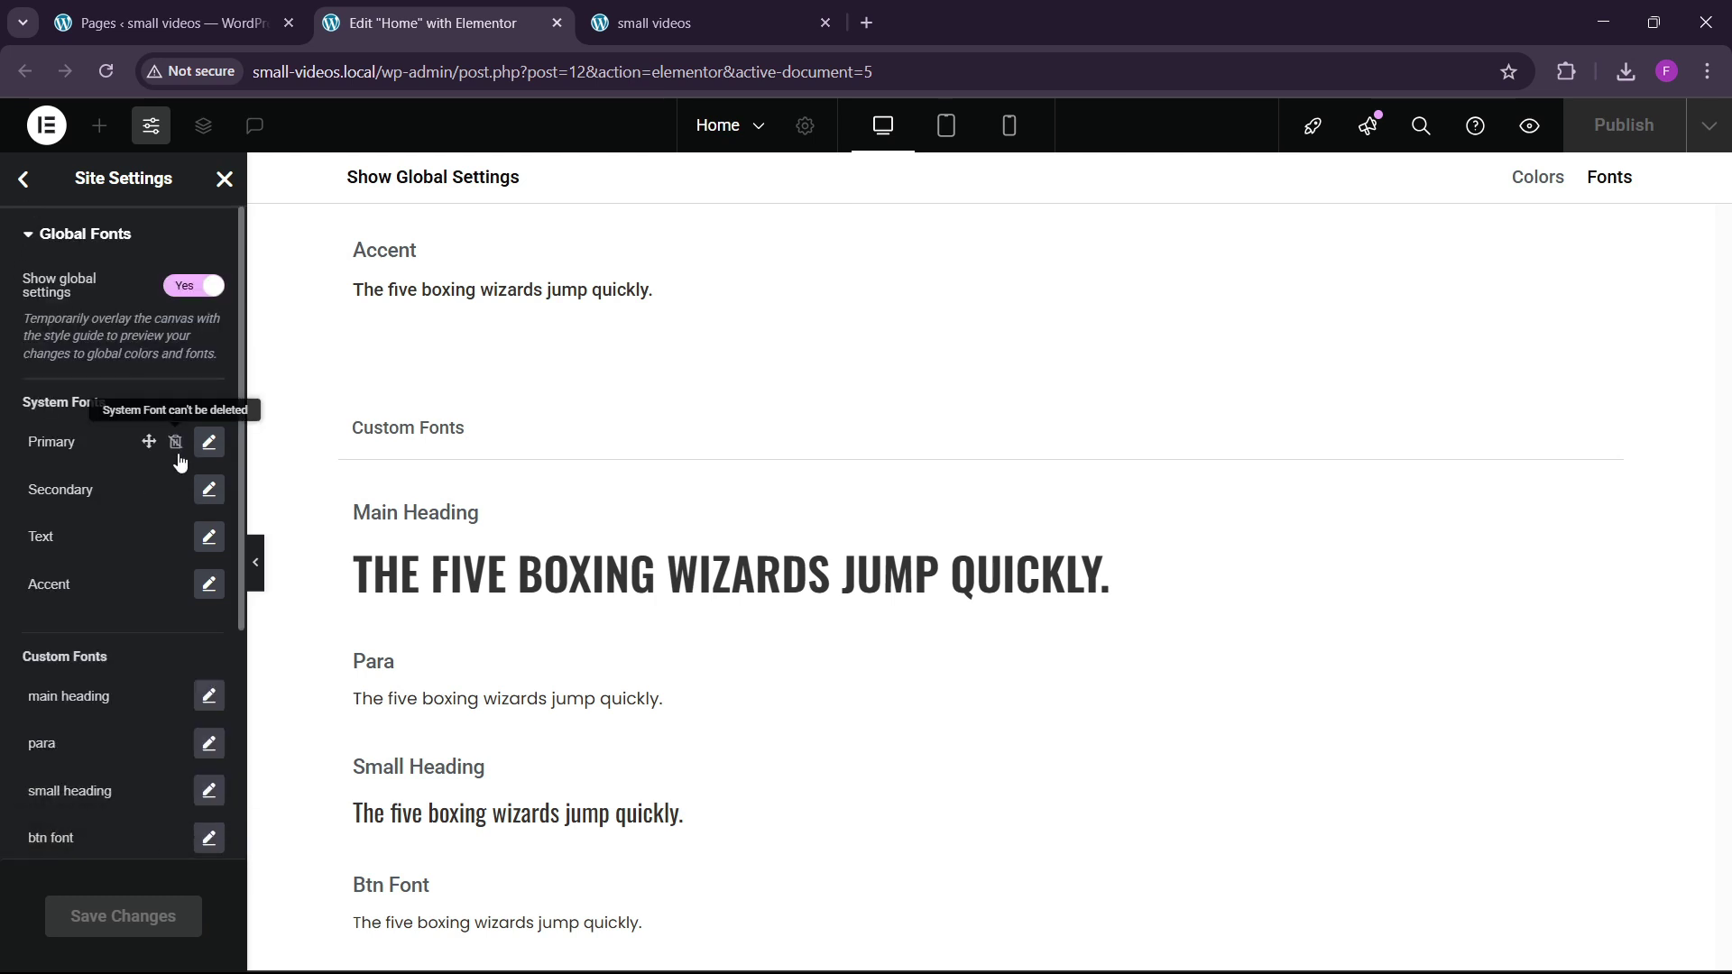
Open Site Settings' Global Colors and check the live site page.
click(23, 181)
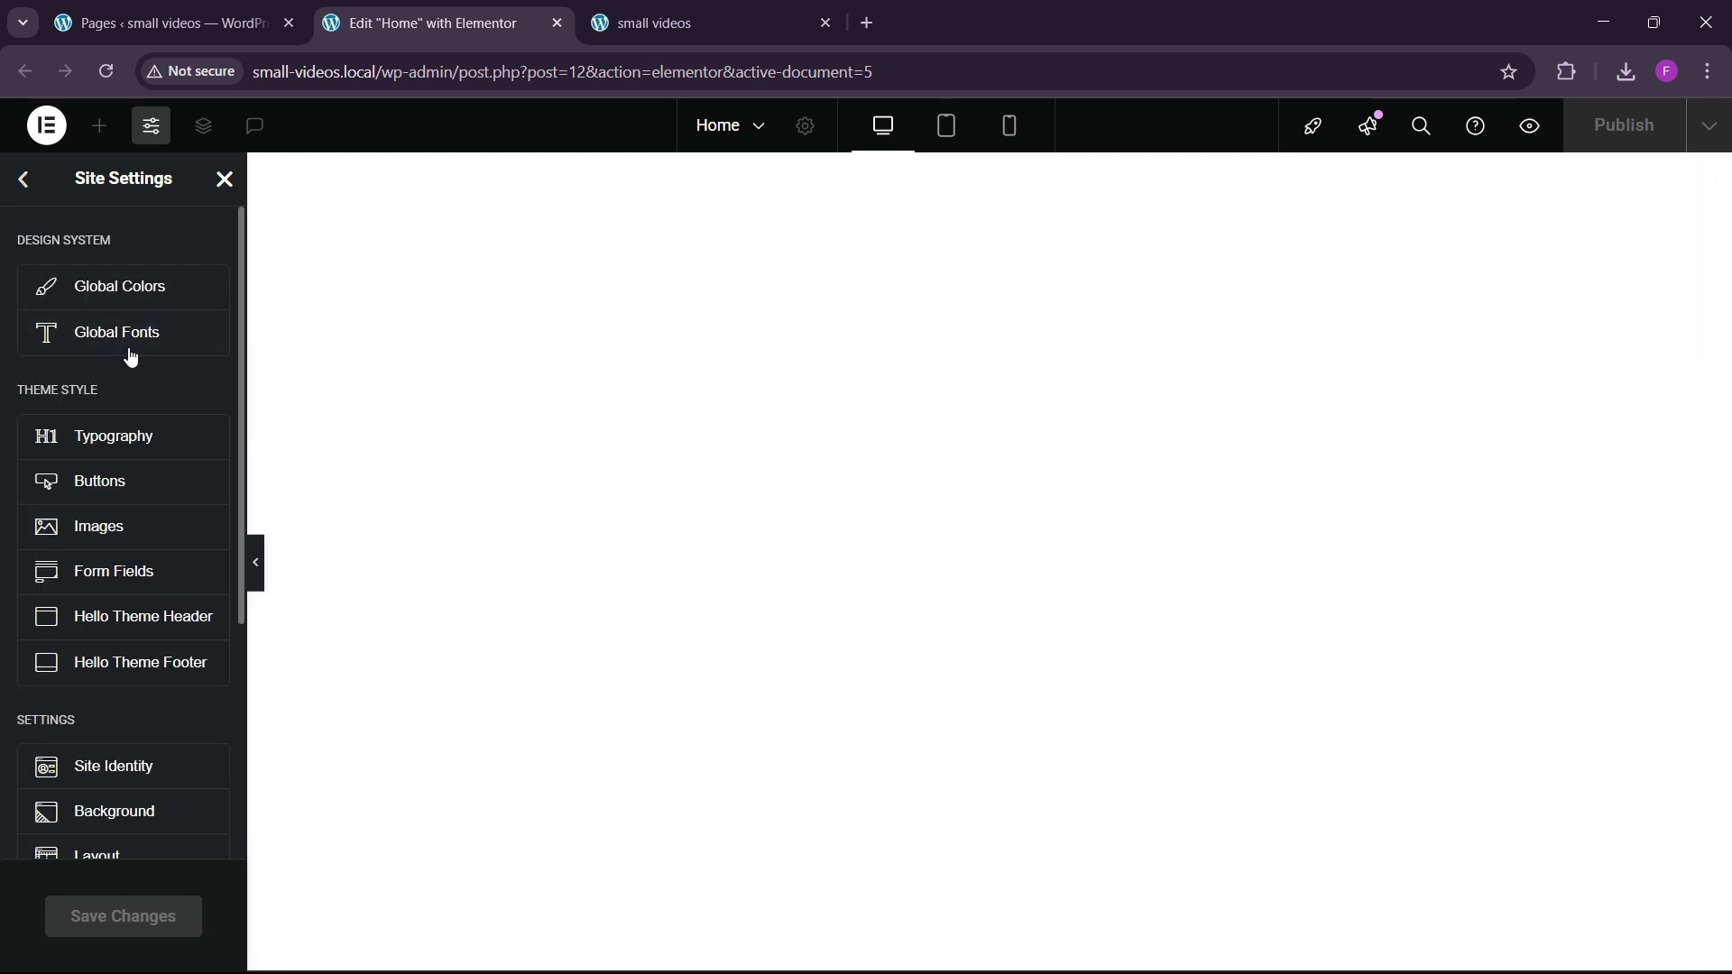
click(127, 288)
scroll(127, 569, down, 1)
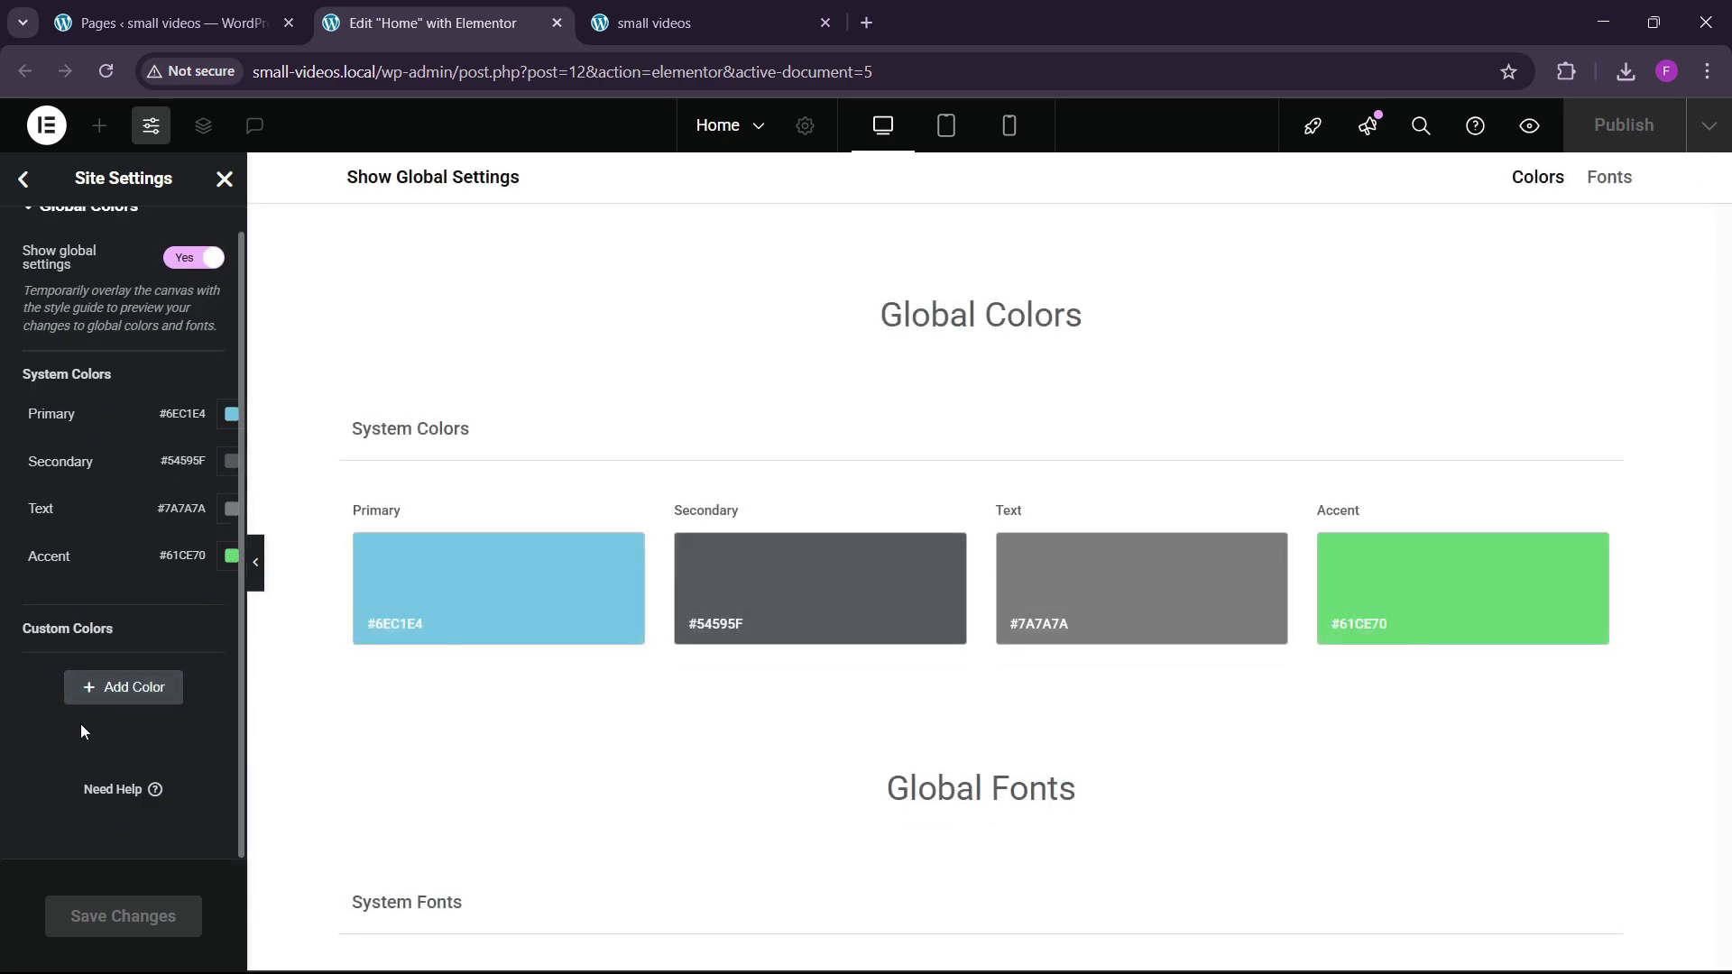
click(685, 23)
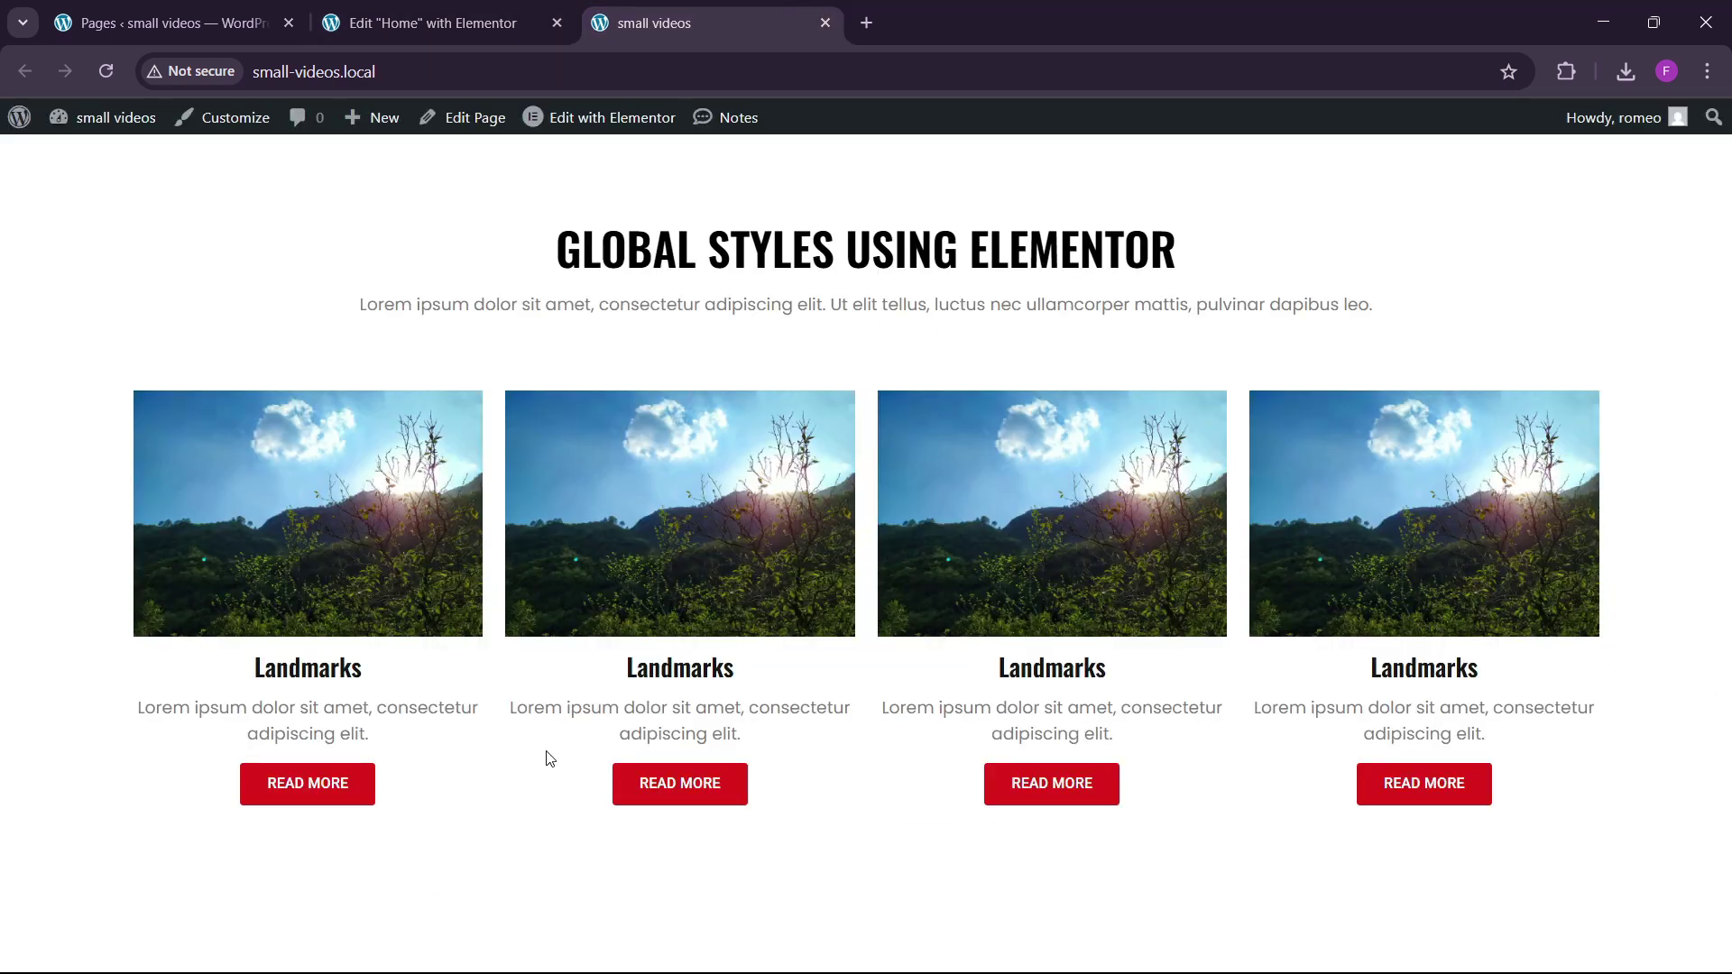
click(472, 18)
Add a custom colour named 'bla' set to near-black #1C1919.
double_click(92, 629)
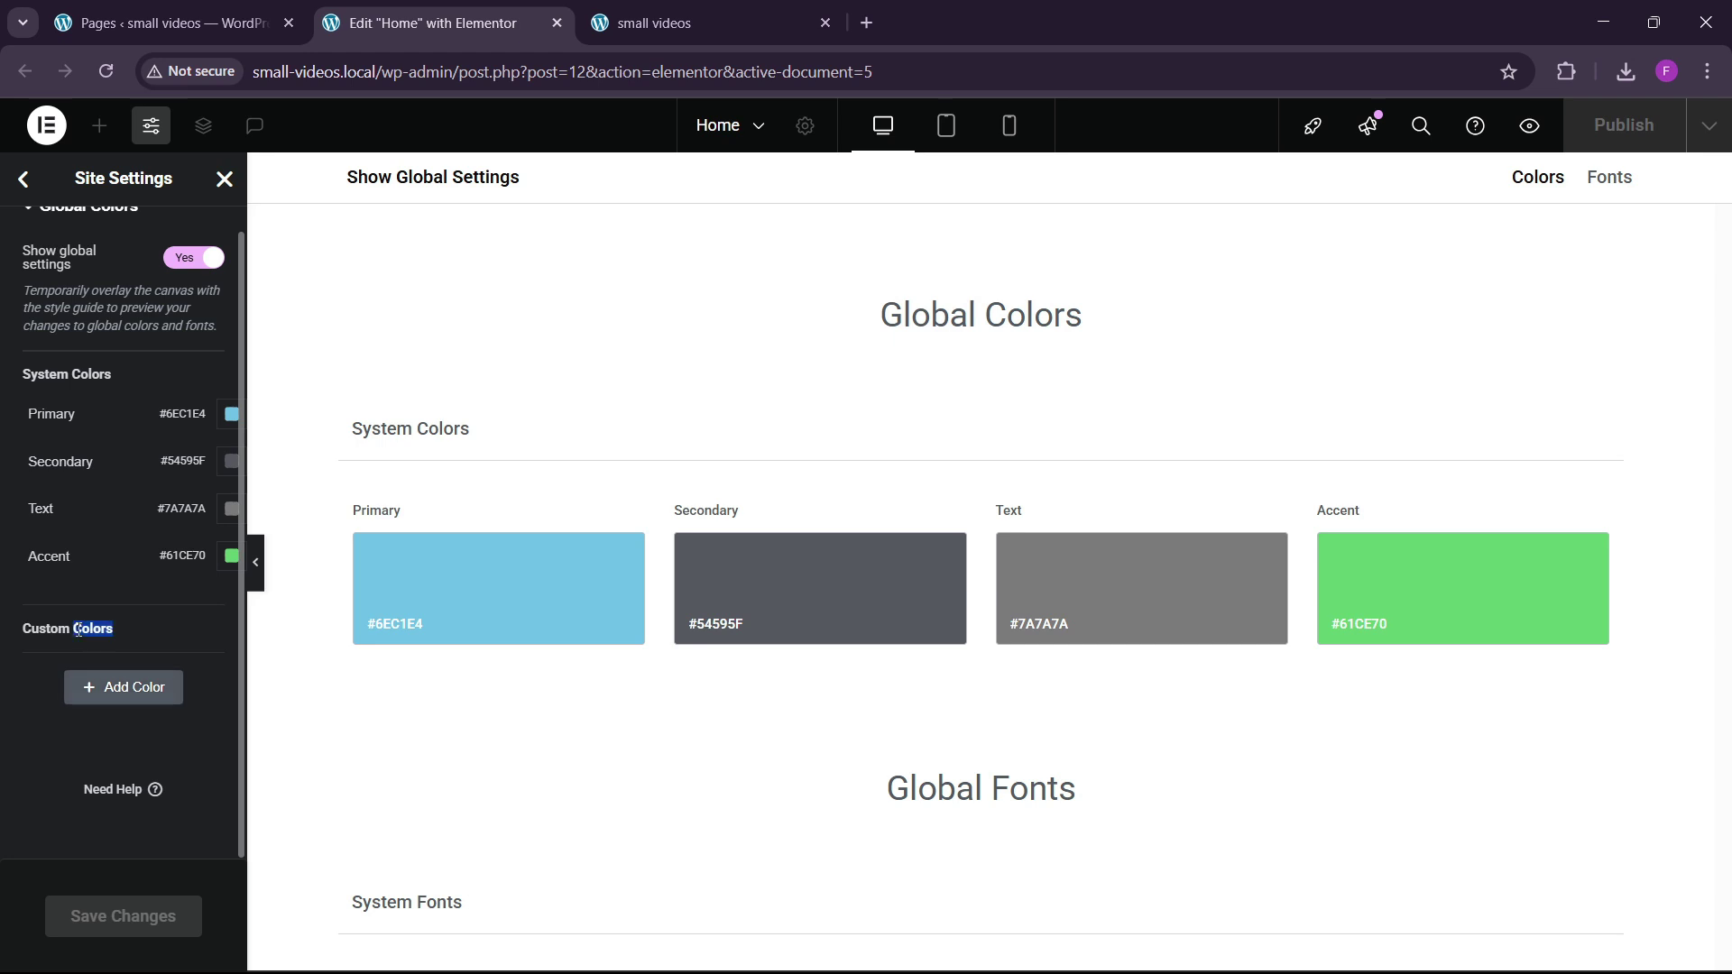
click(118, 687)
triple_click(55, 667)
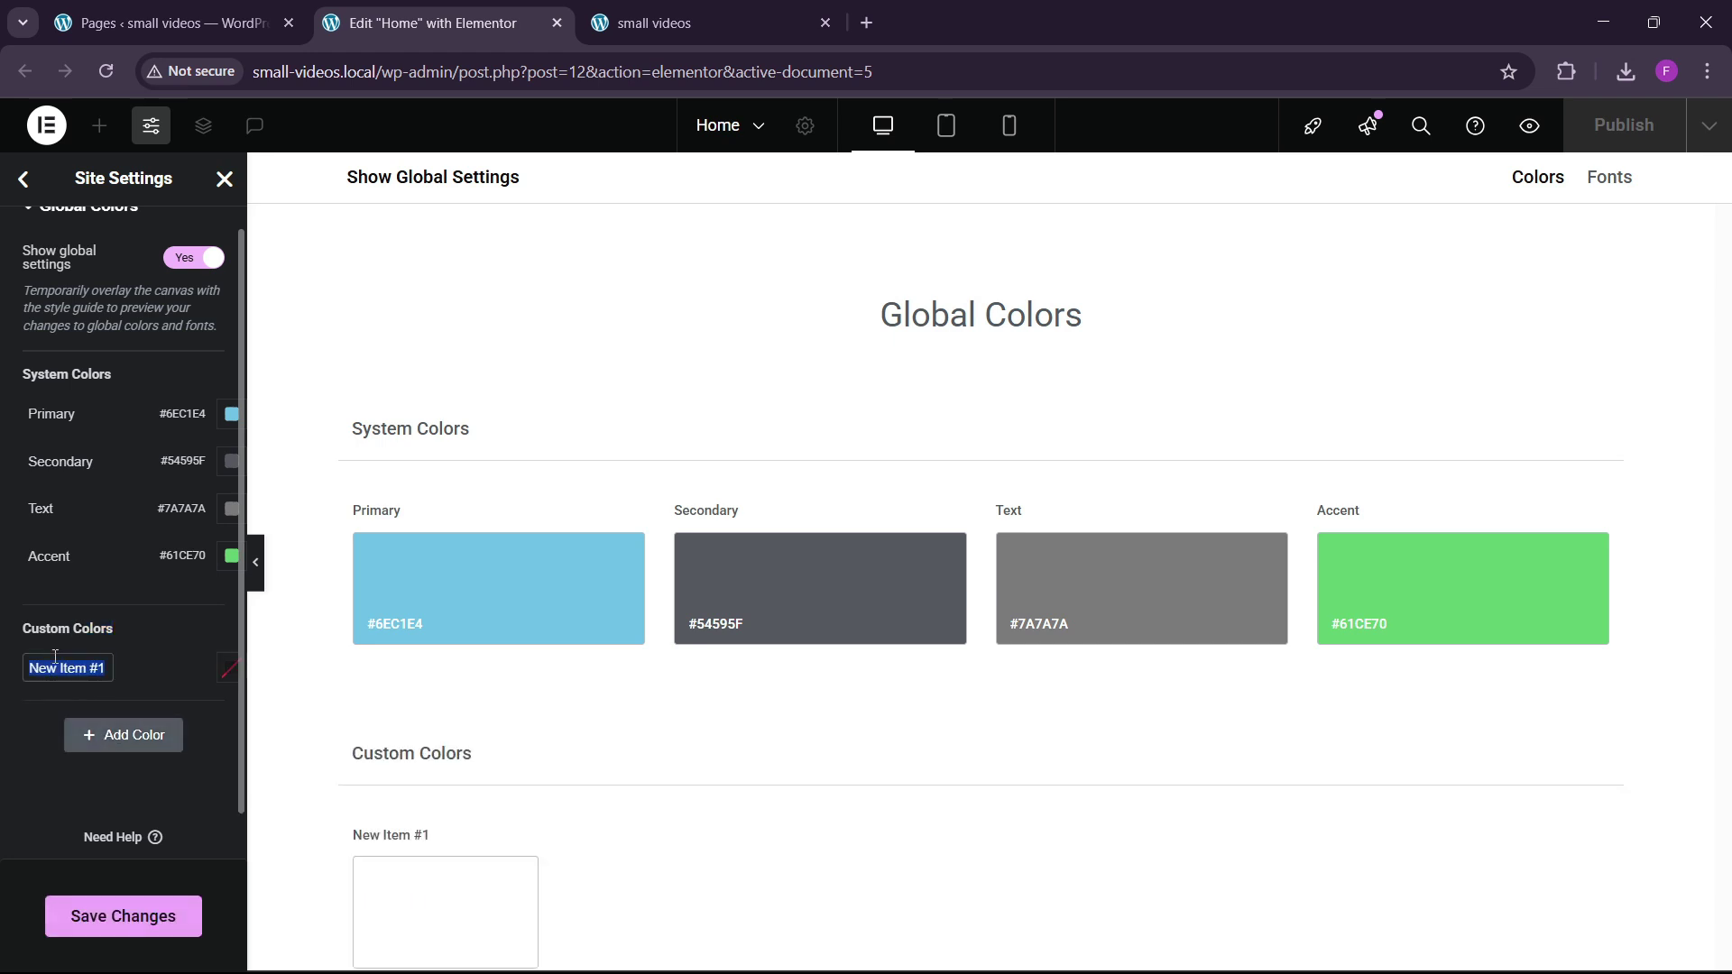
key(BackSpace)
text(black)
click(230, 668)
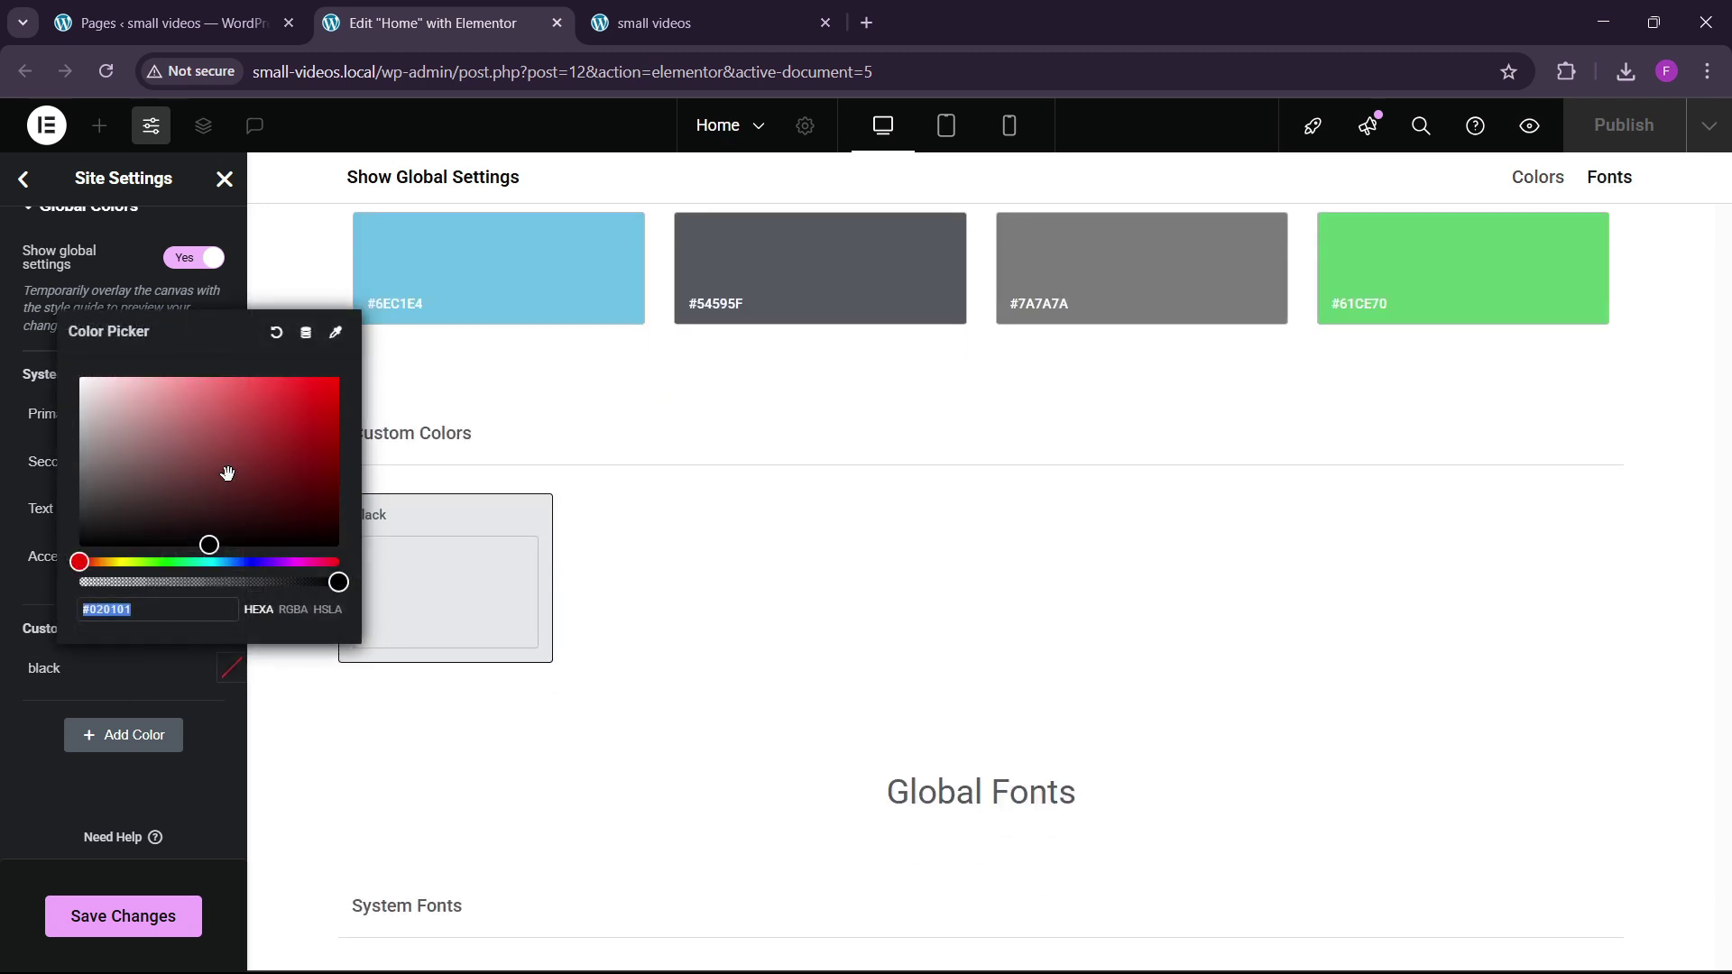
drag(172, 510, 105, 529)
click(18, 707)
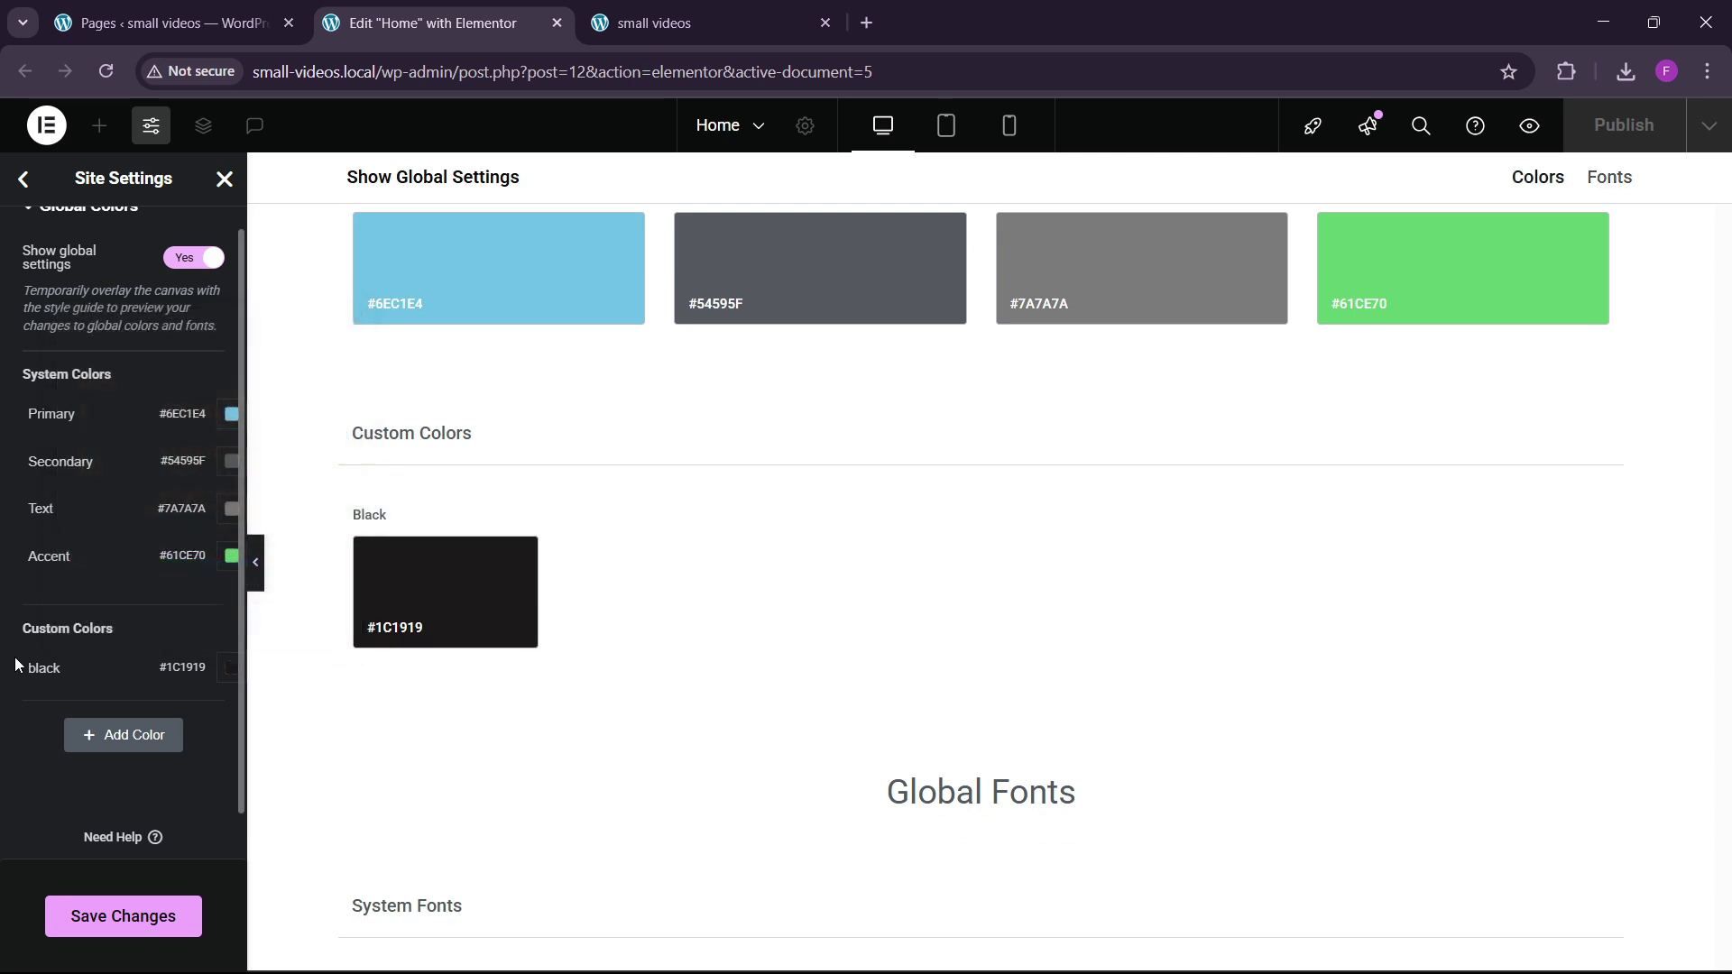
Add a second custom colour set to pure red #FF0000 and save.
click(87, 736)
click(82, 713)
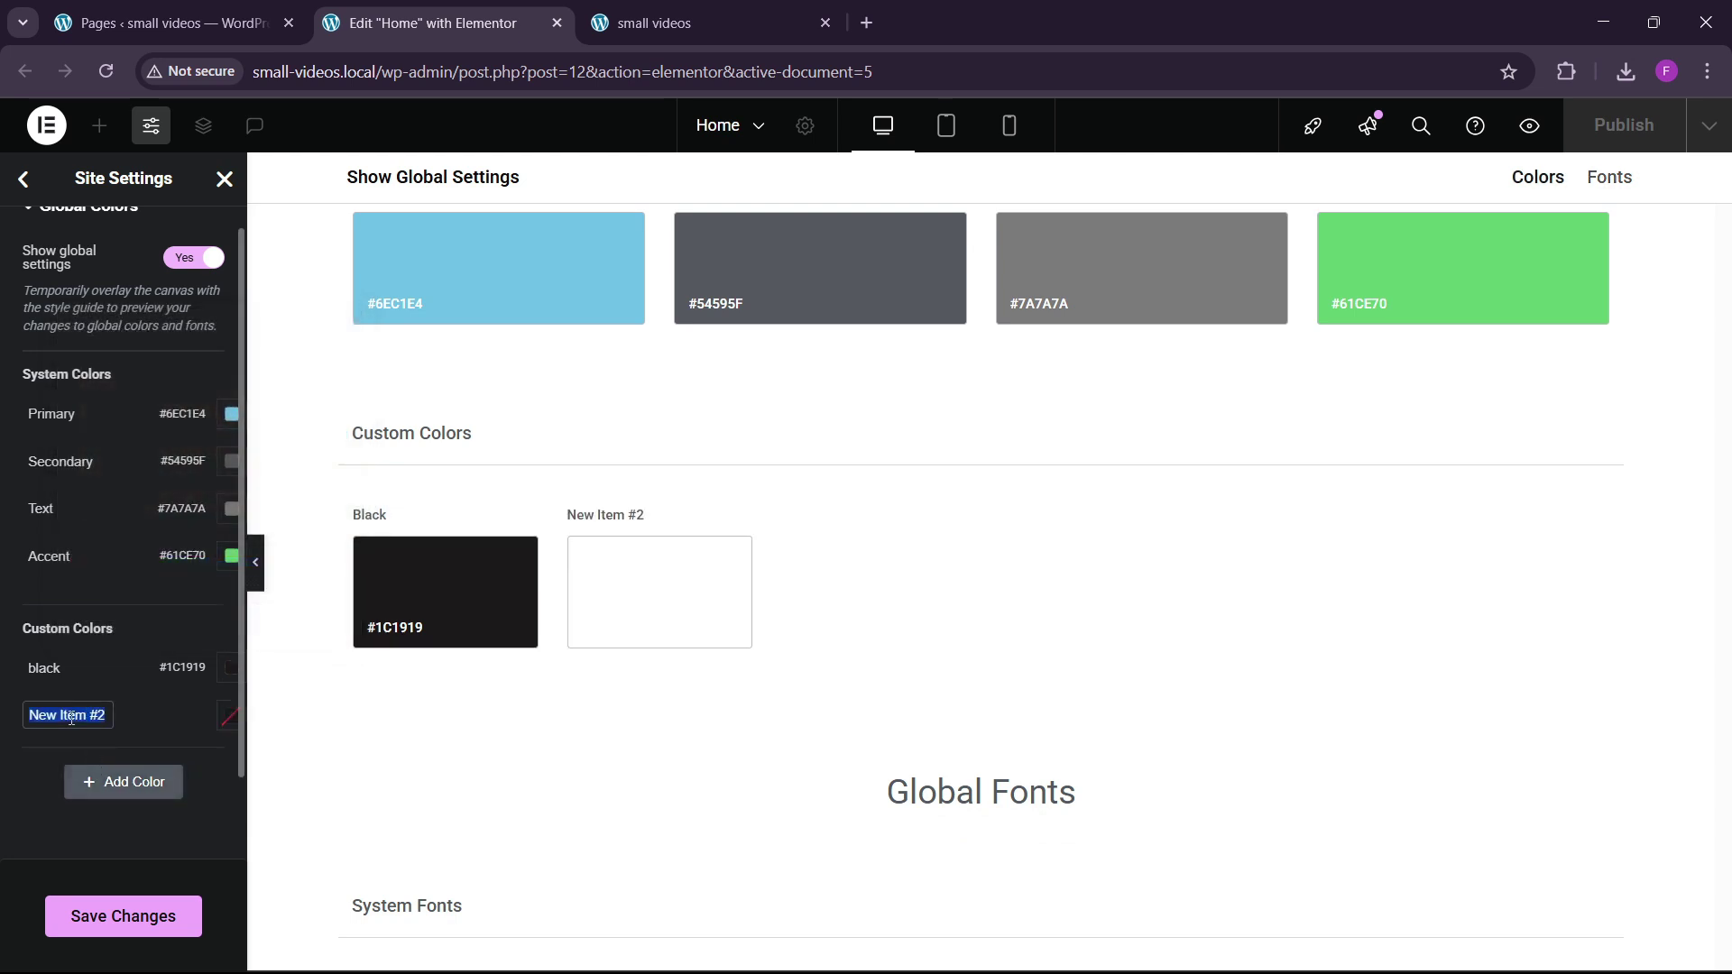
text(l)
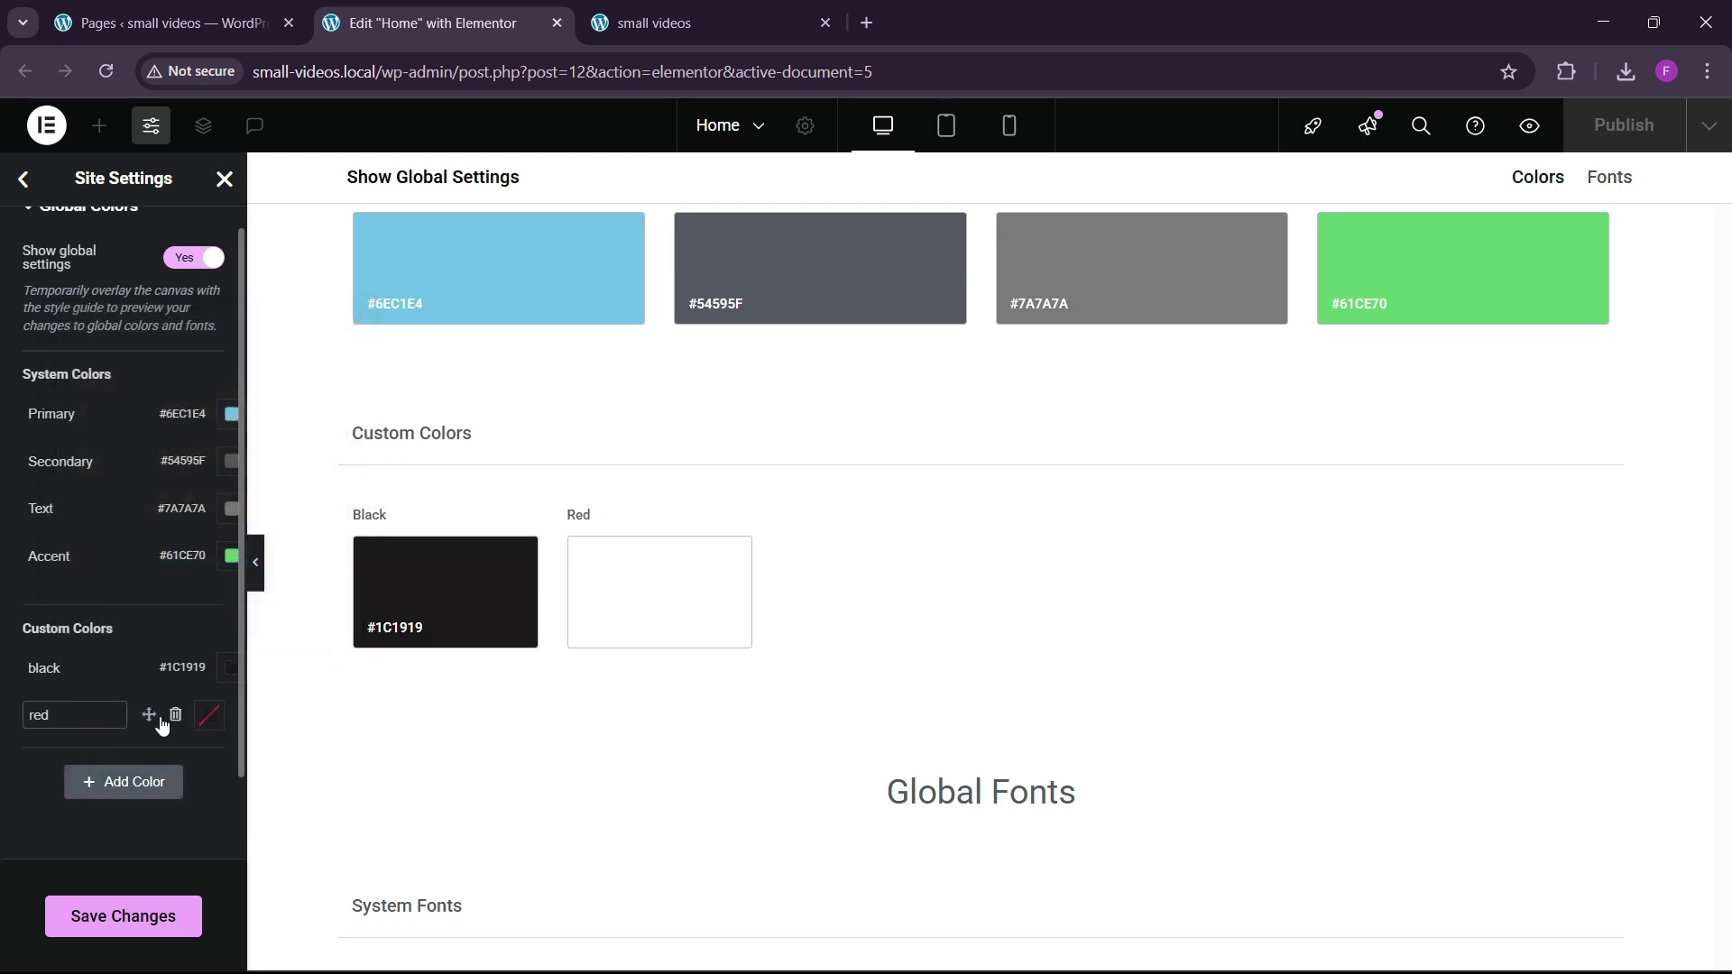
click(232, 715)
click(307, 482)
drag(317, 474, 339, 426)
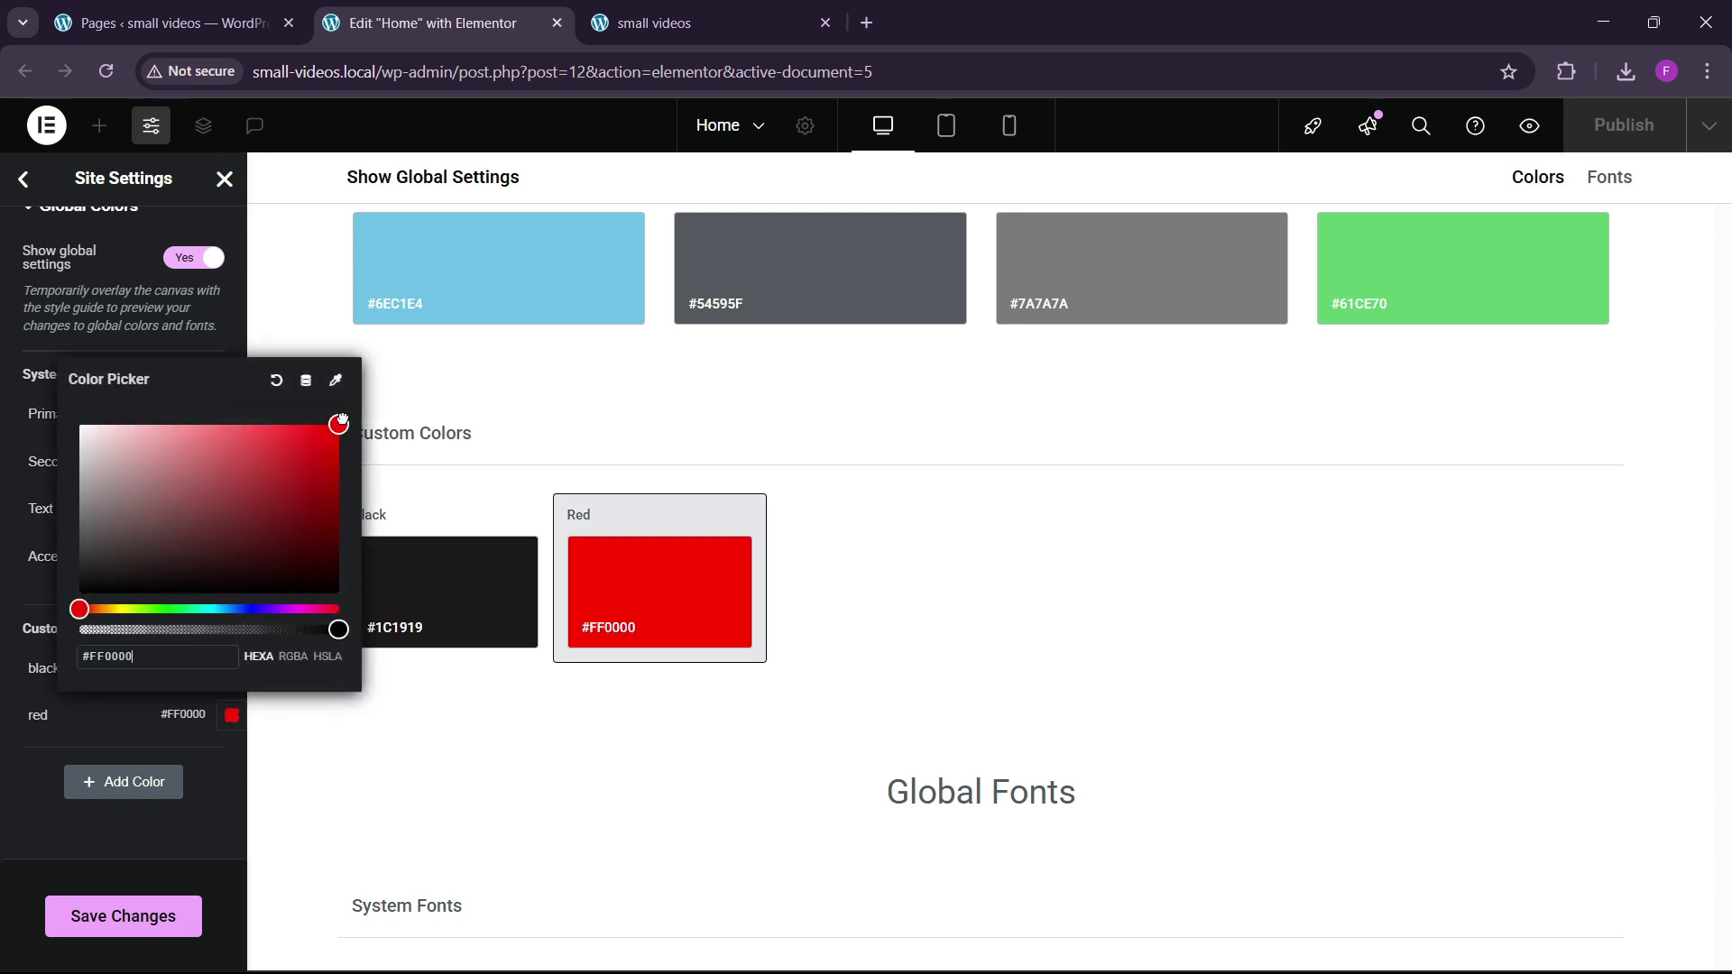
click(9, 767)
click(131, 920)
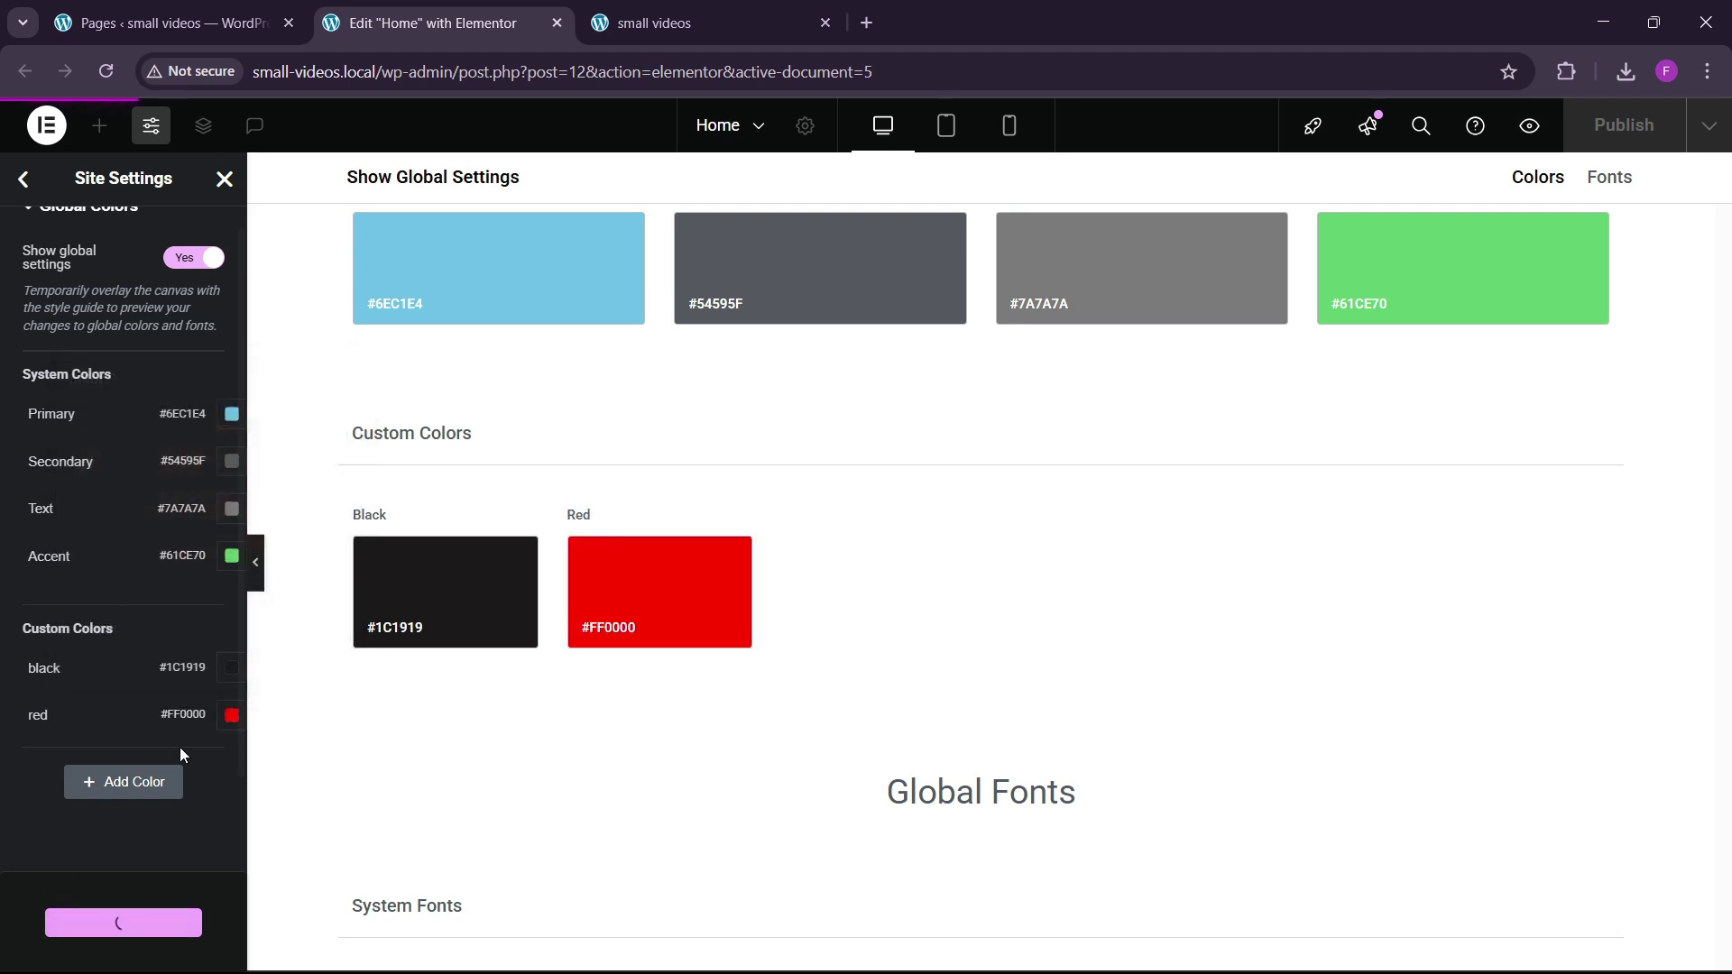
Close Site Settings and add a single-column Flexbox container to the page.
click(224, 179)
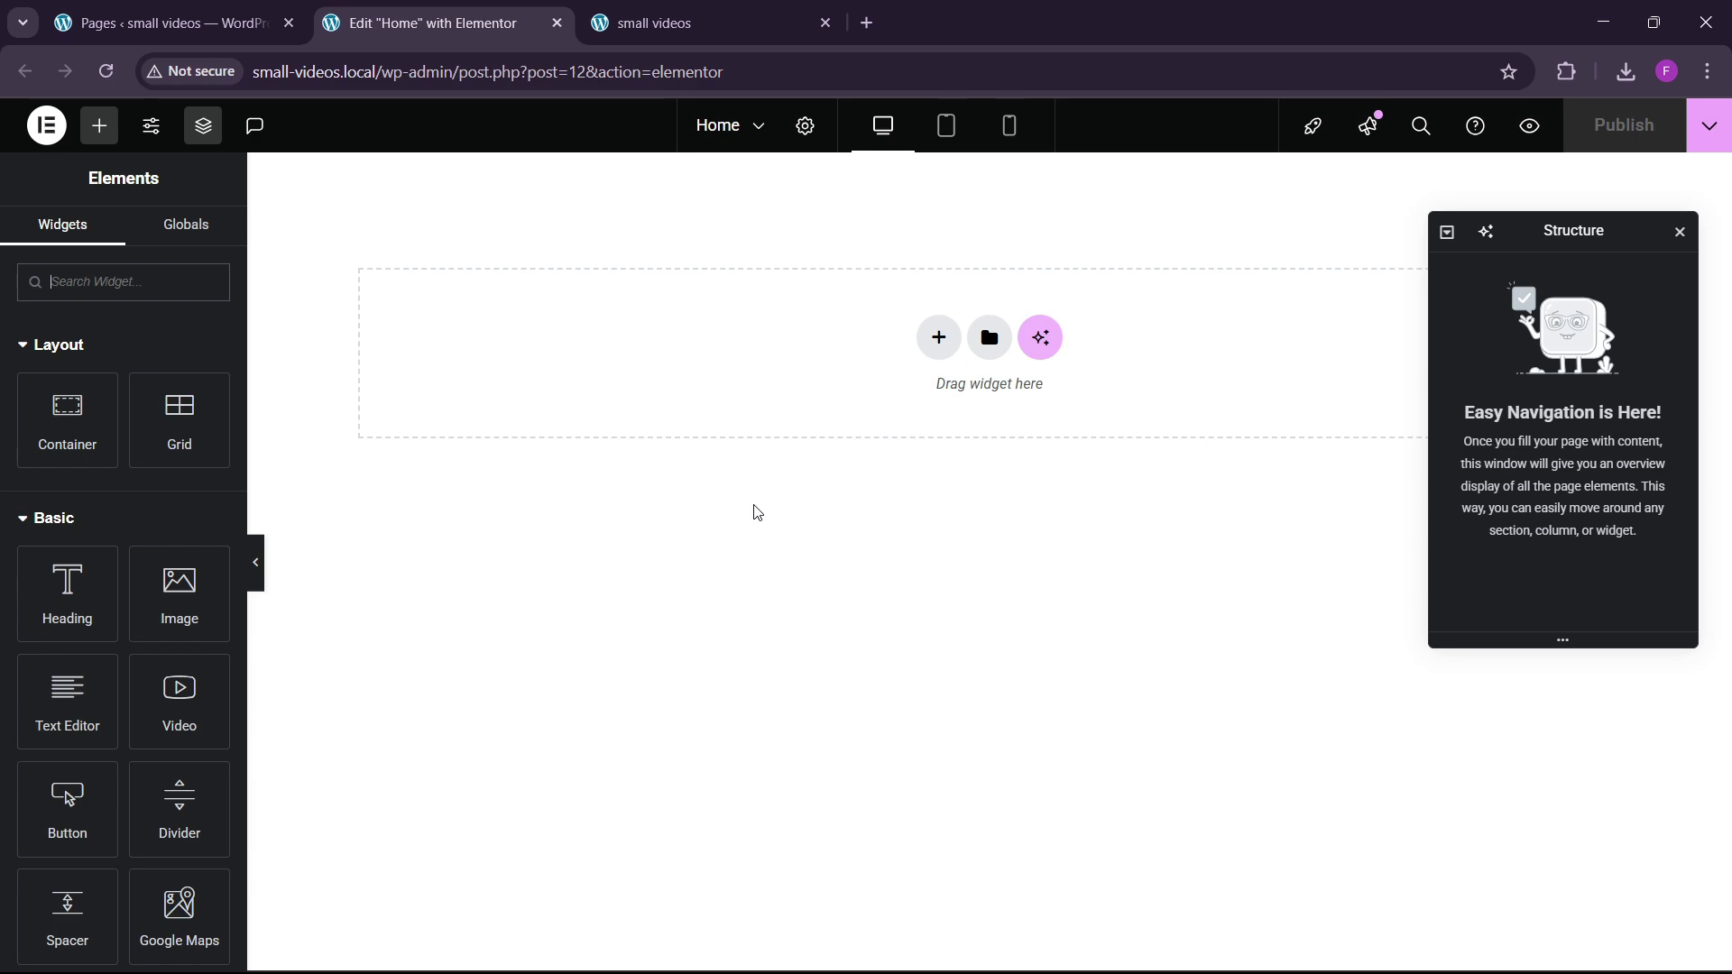
click(658, 20)
click(528, 25)
click(939, 339)
click(906, 433)
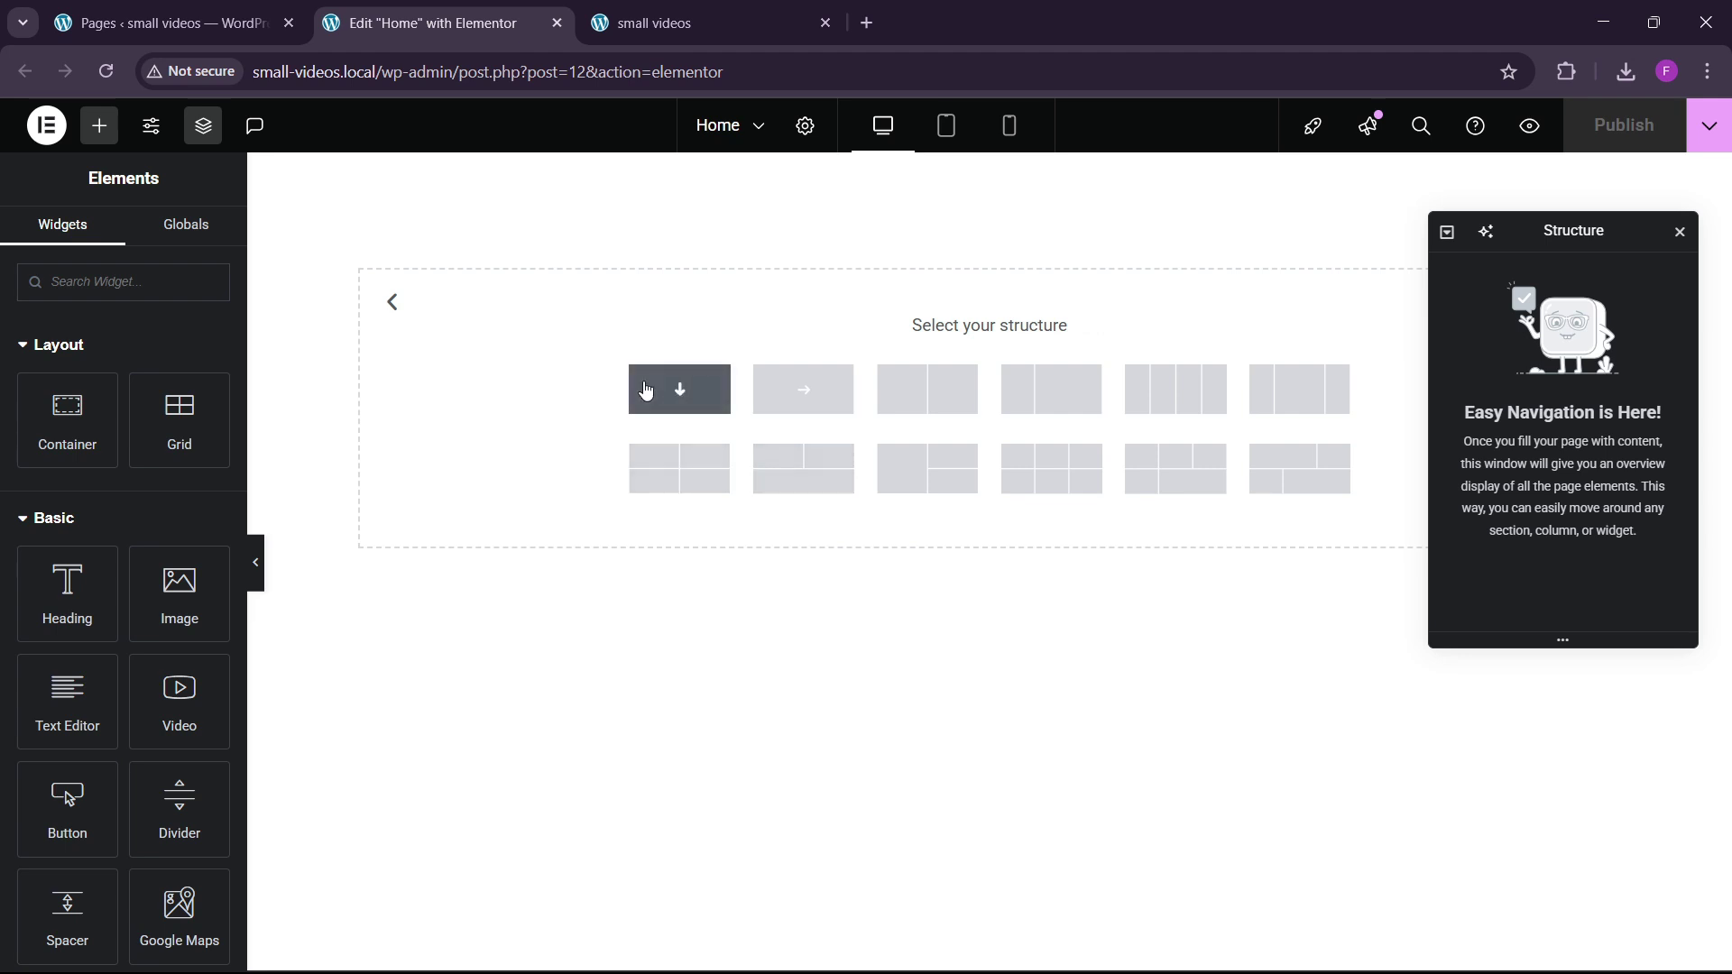
click(681, 389)
Name the container 'main', with width 1300 and 80 px top padding.
double_click(1527, 270)
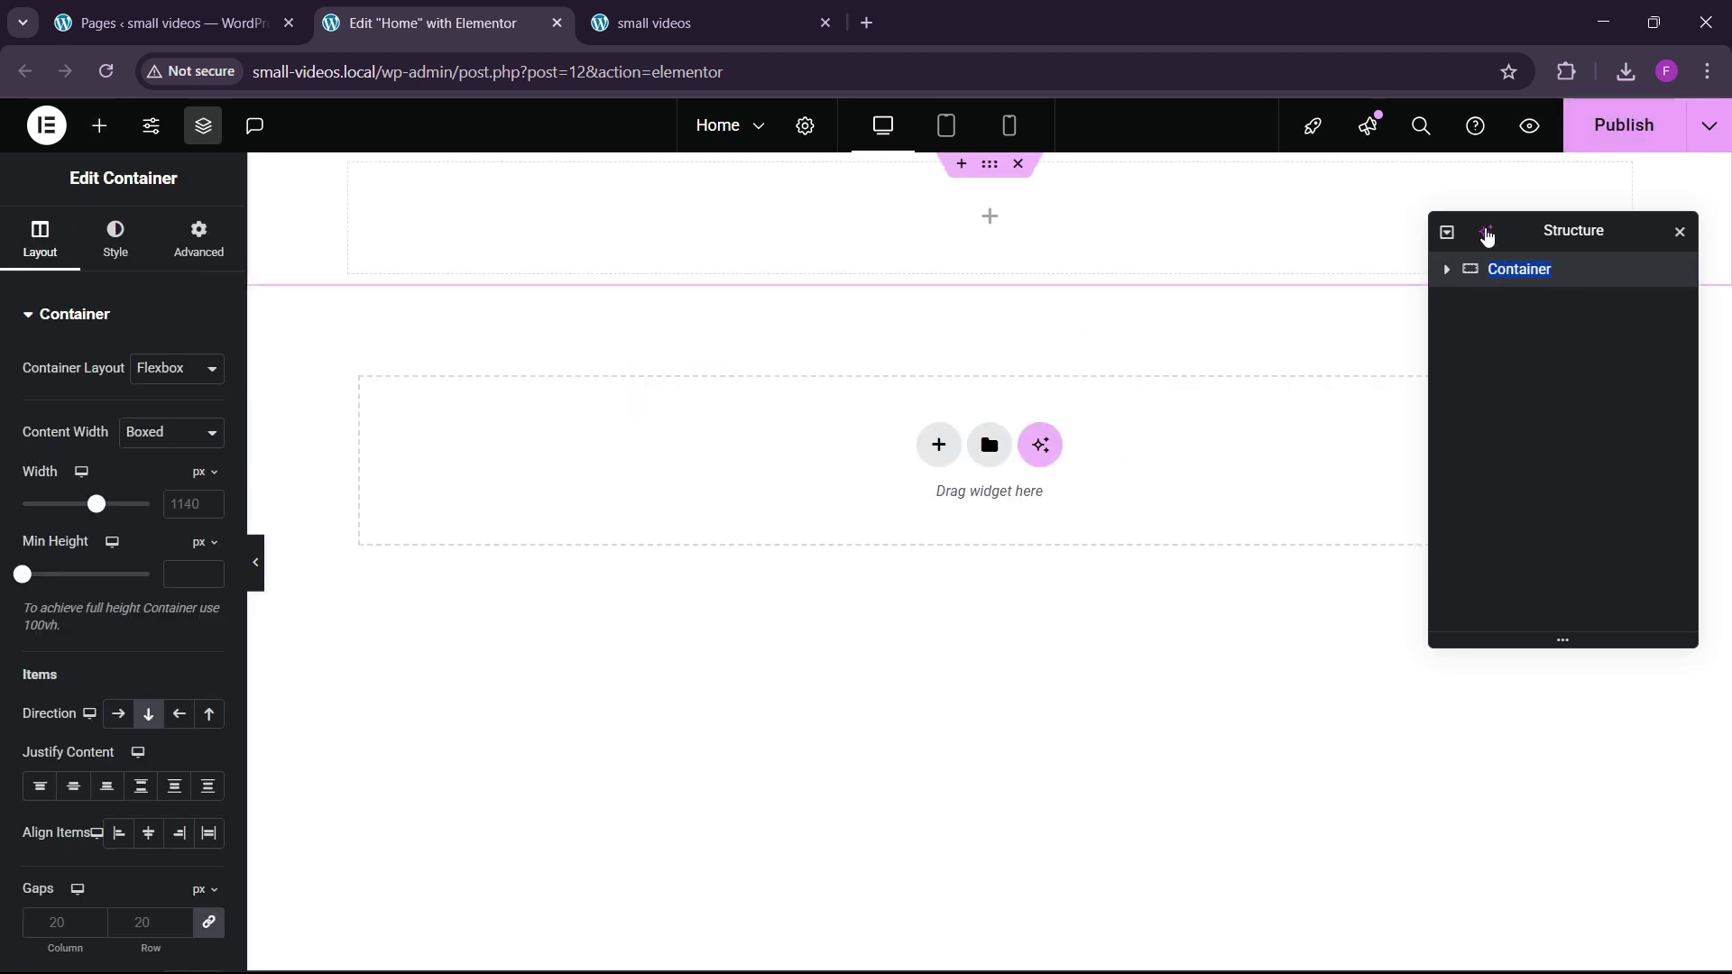
text(main)
click(179, 501)
text(130)
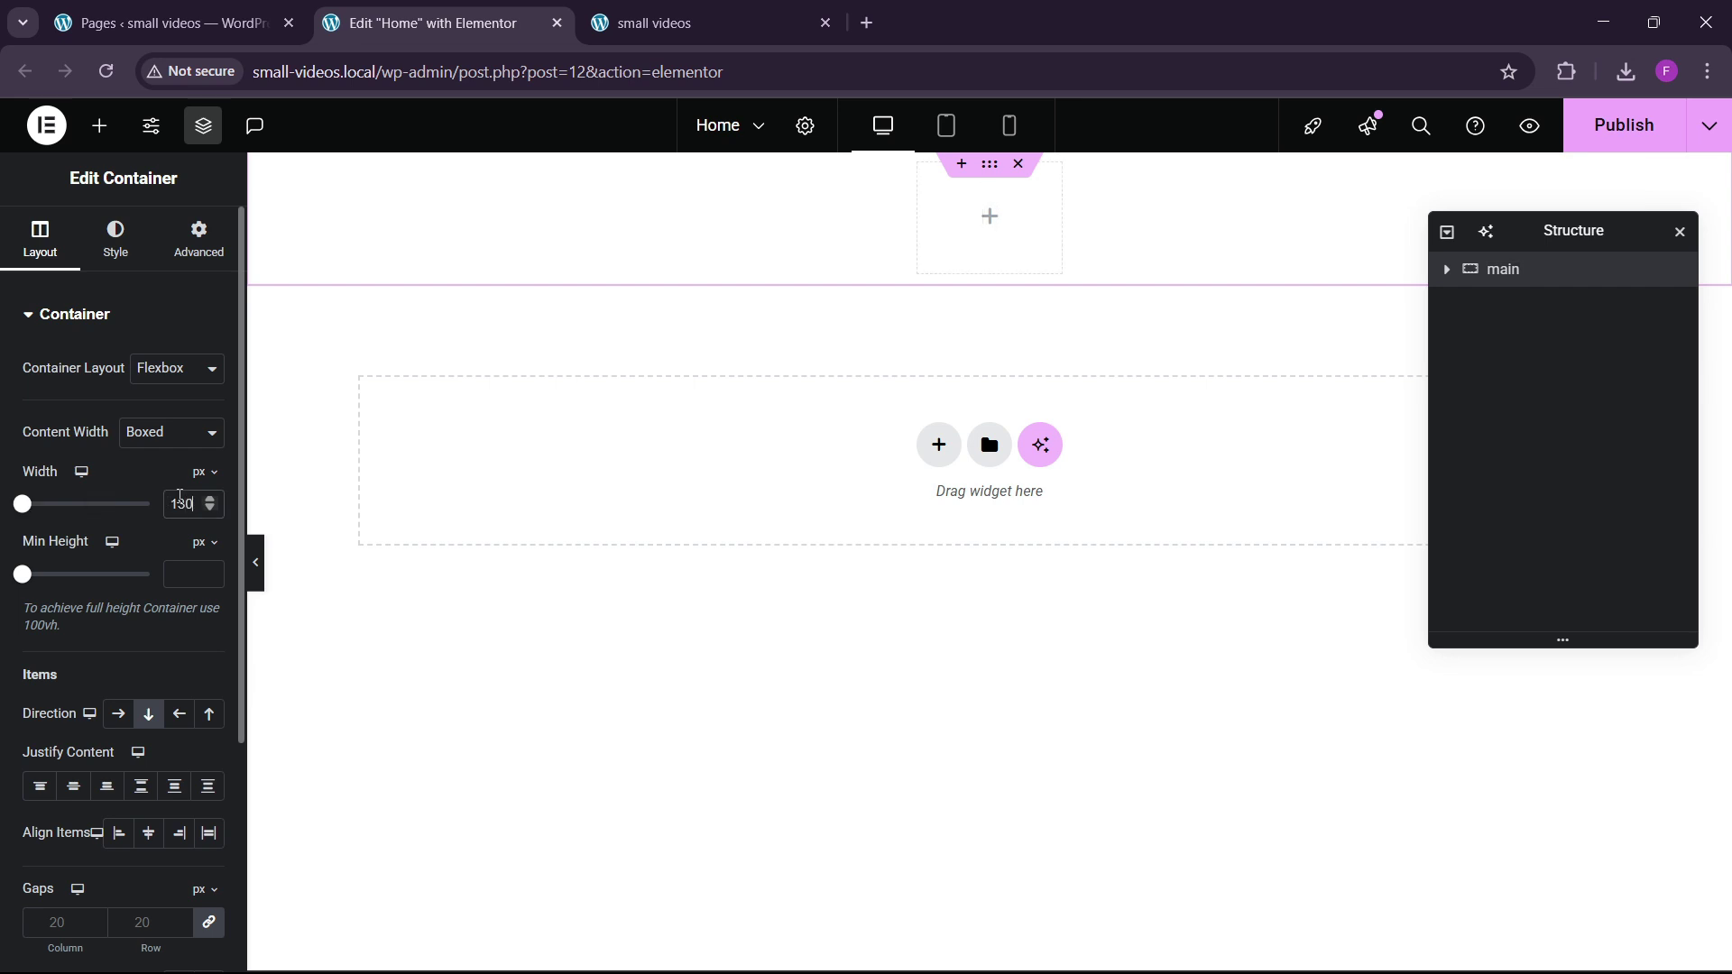
text(0)
click(192, 249)
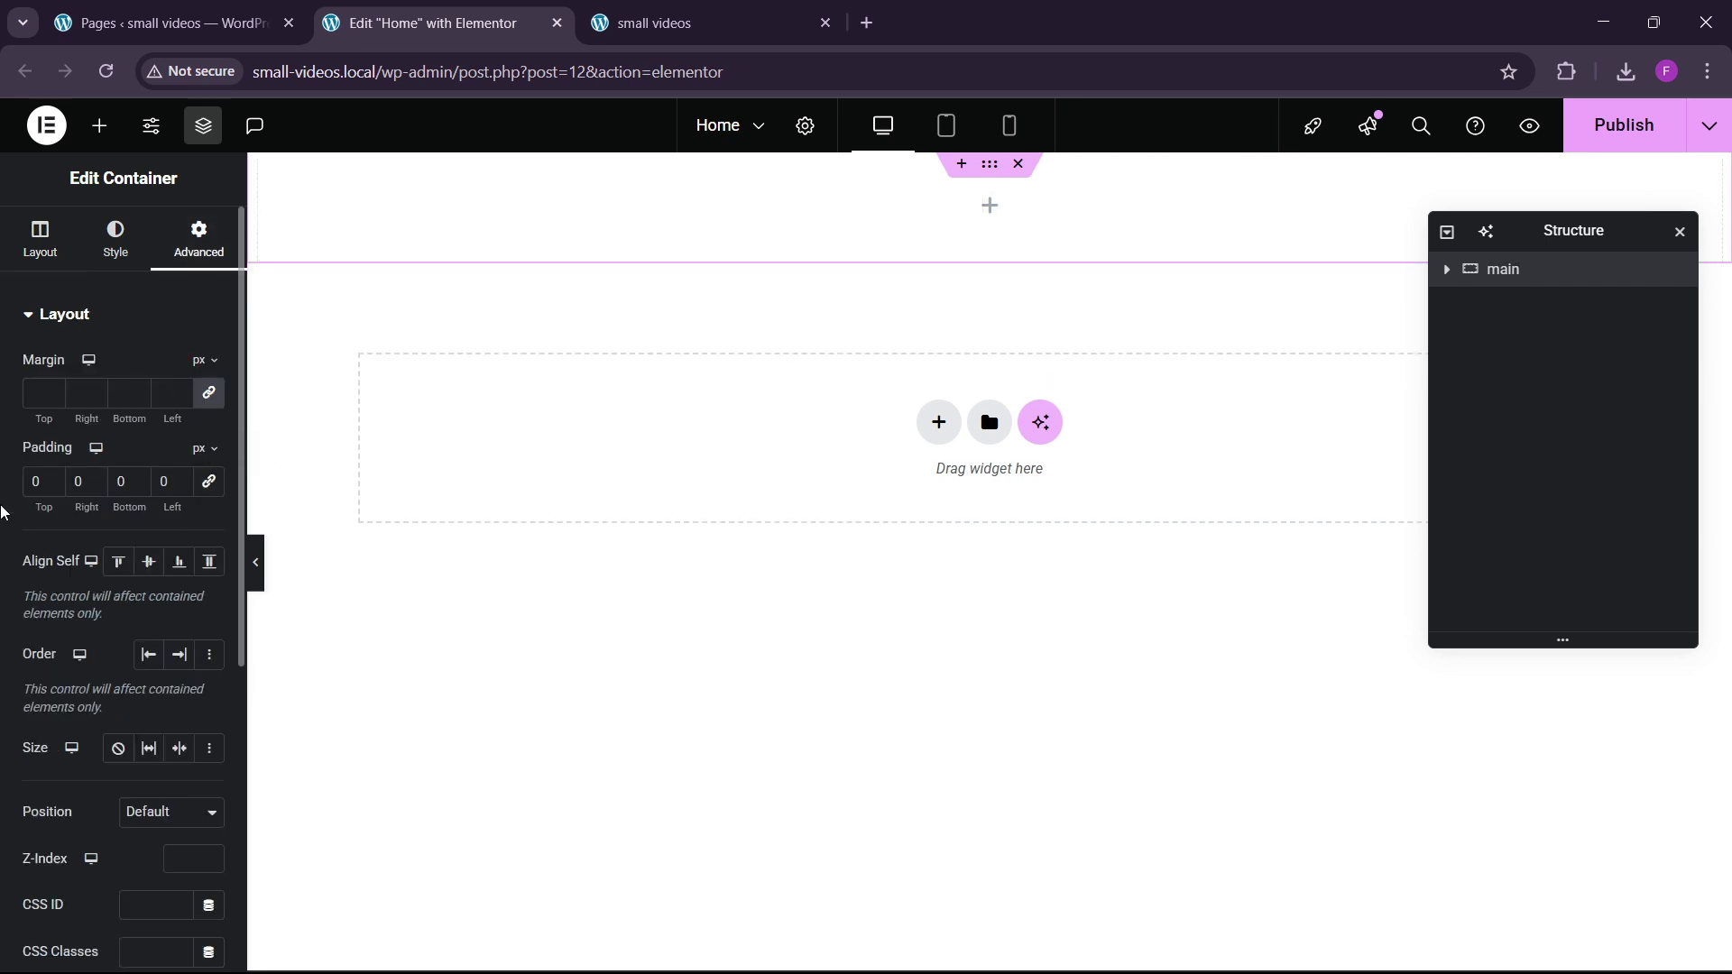
text(8)
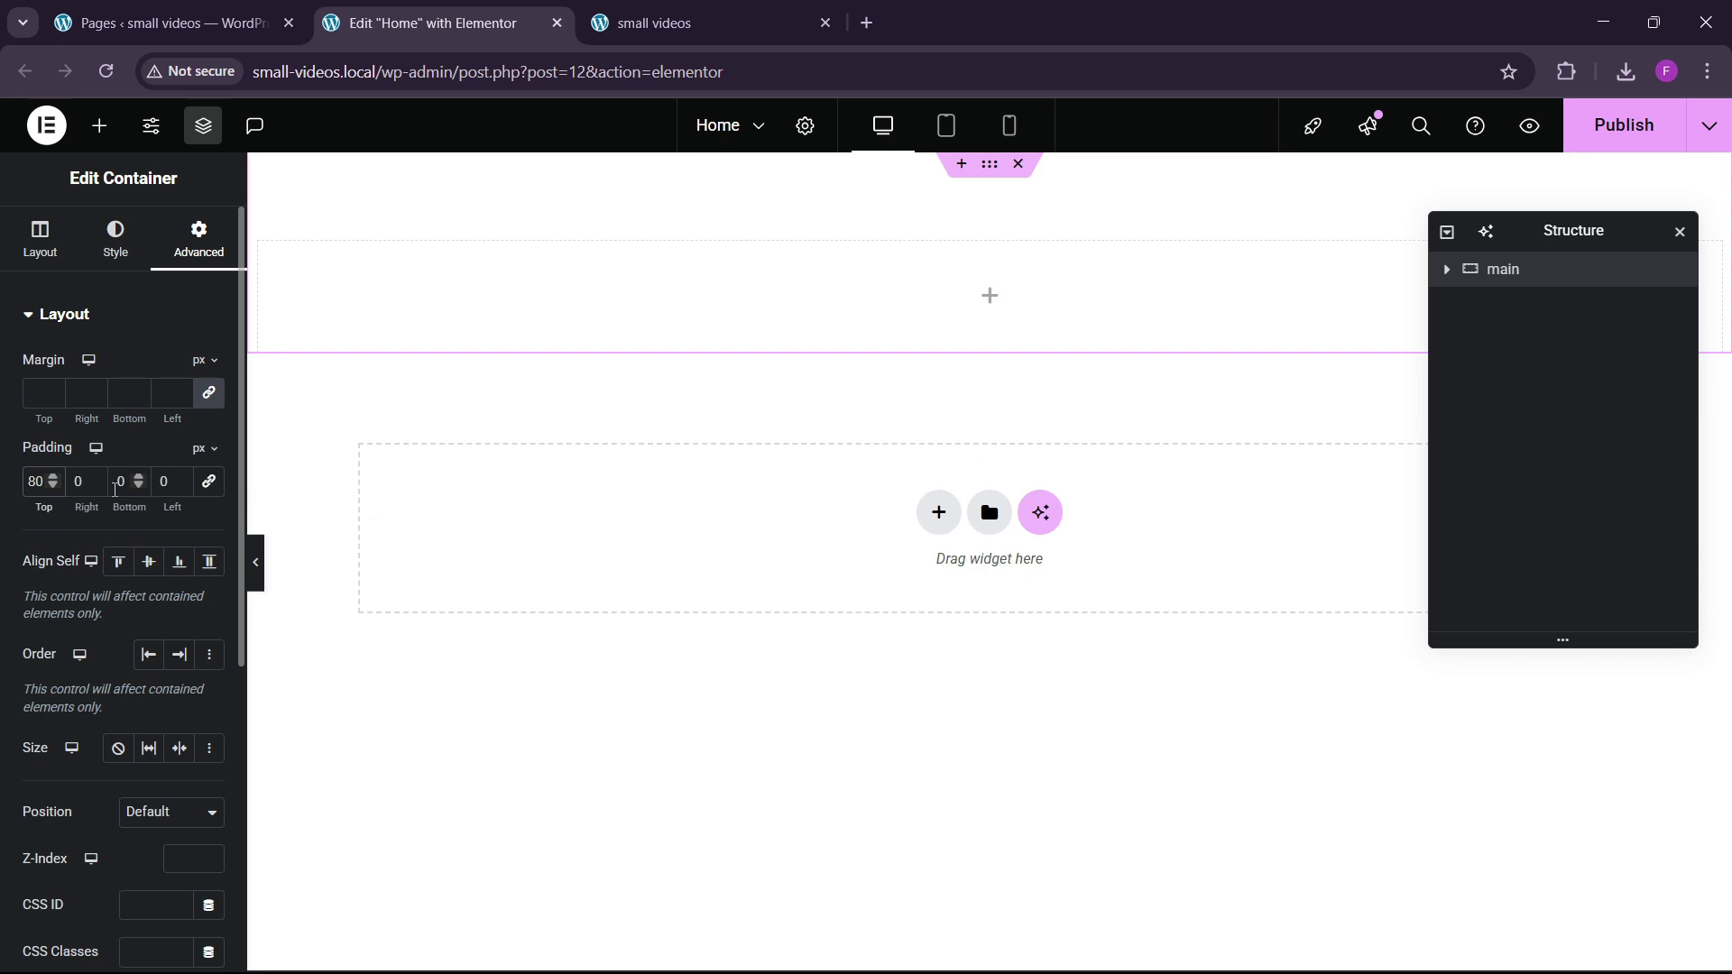
Place a Heading widget in the main container and centre its content.
click(102, 140)
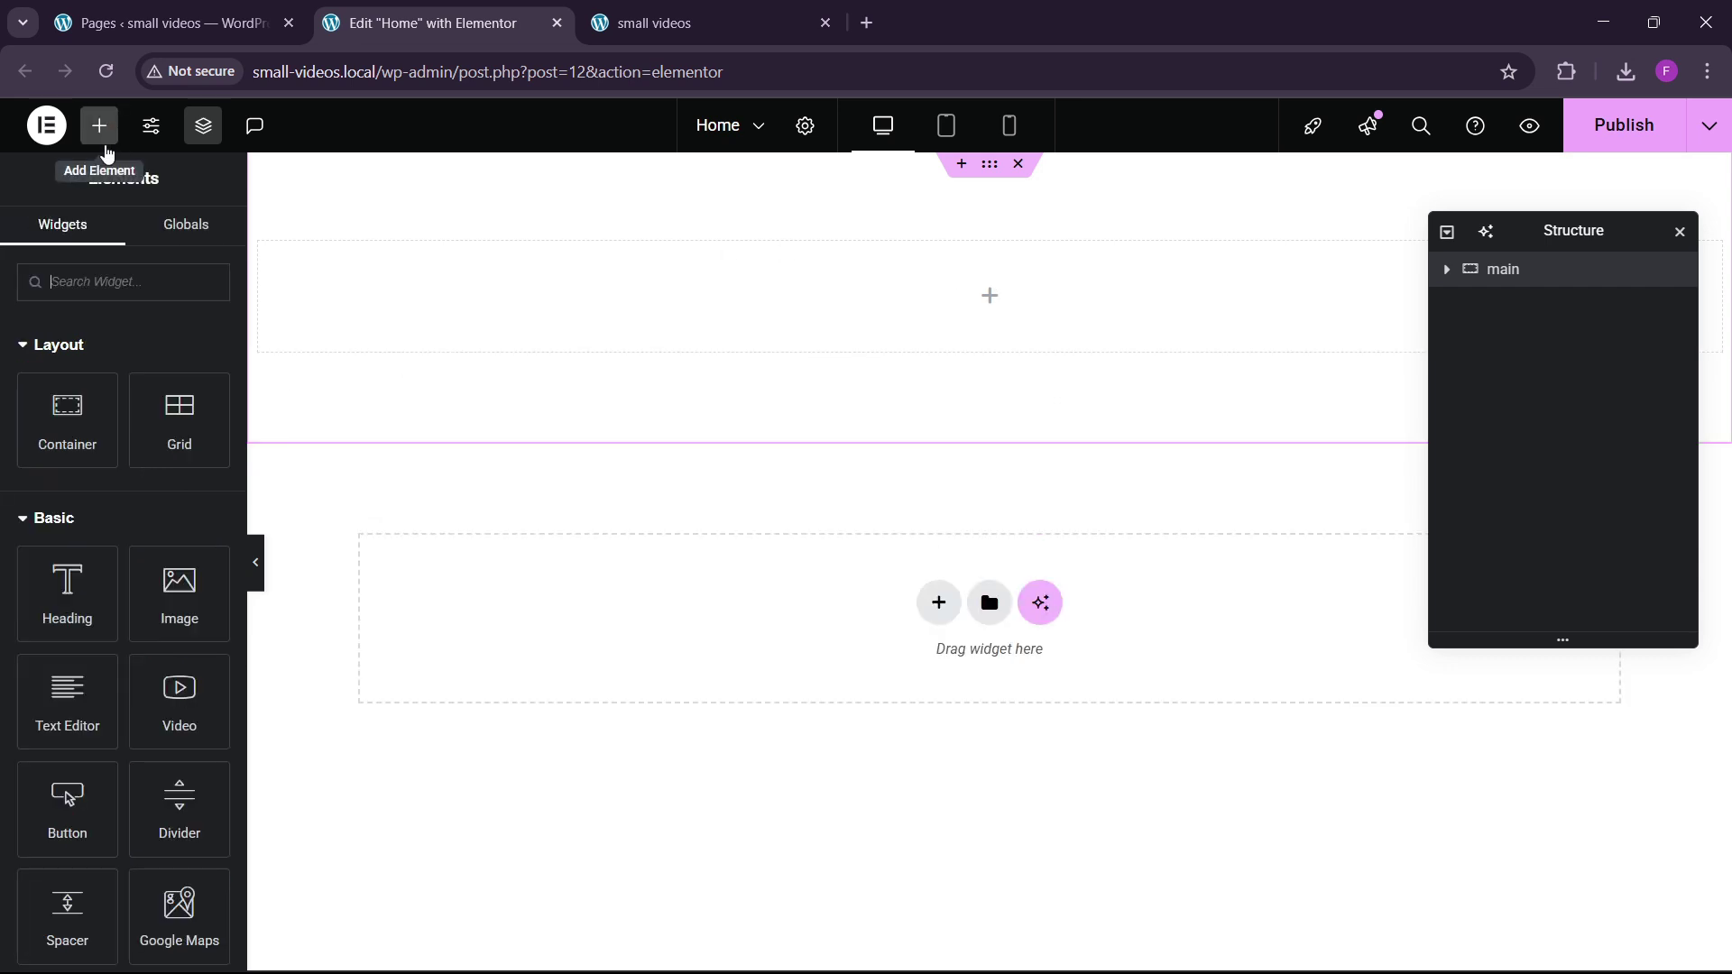
drag(68, 594, 611, 360)
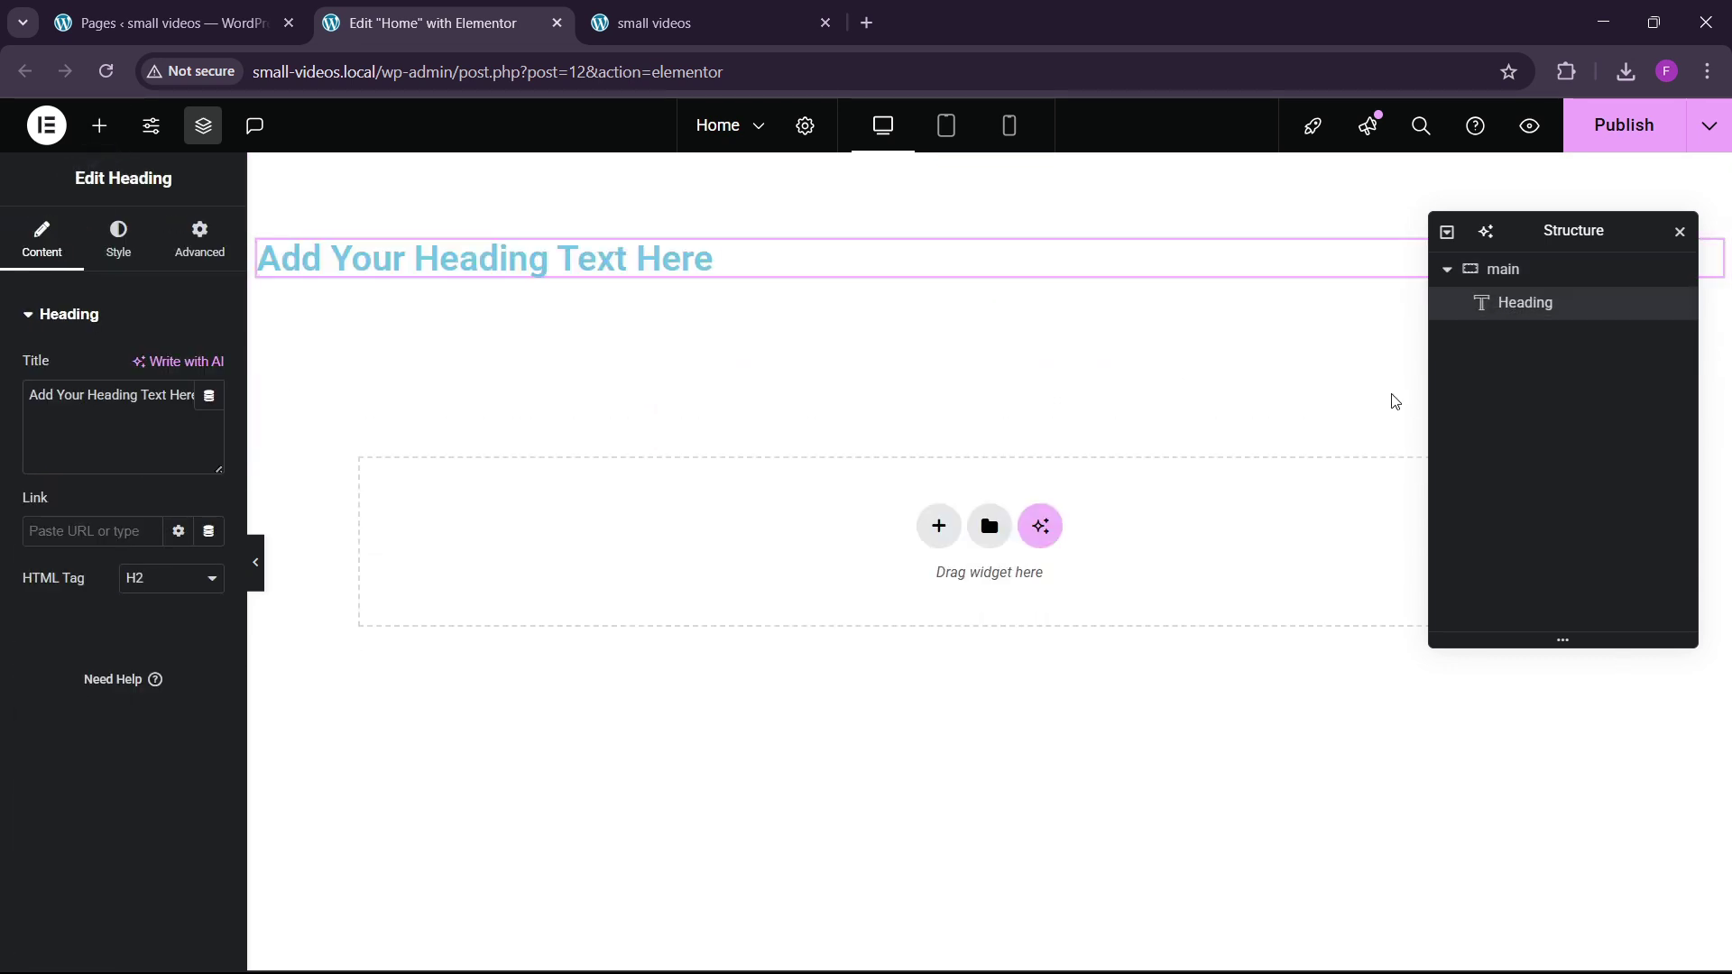
click(1461, 275)
click(40, 239)
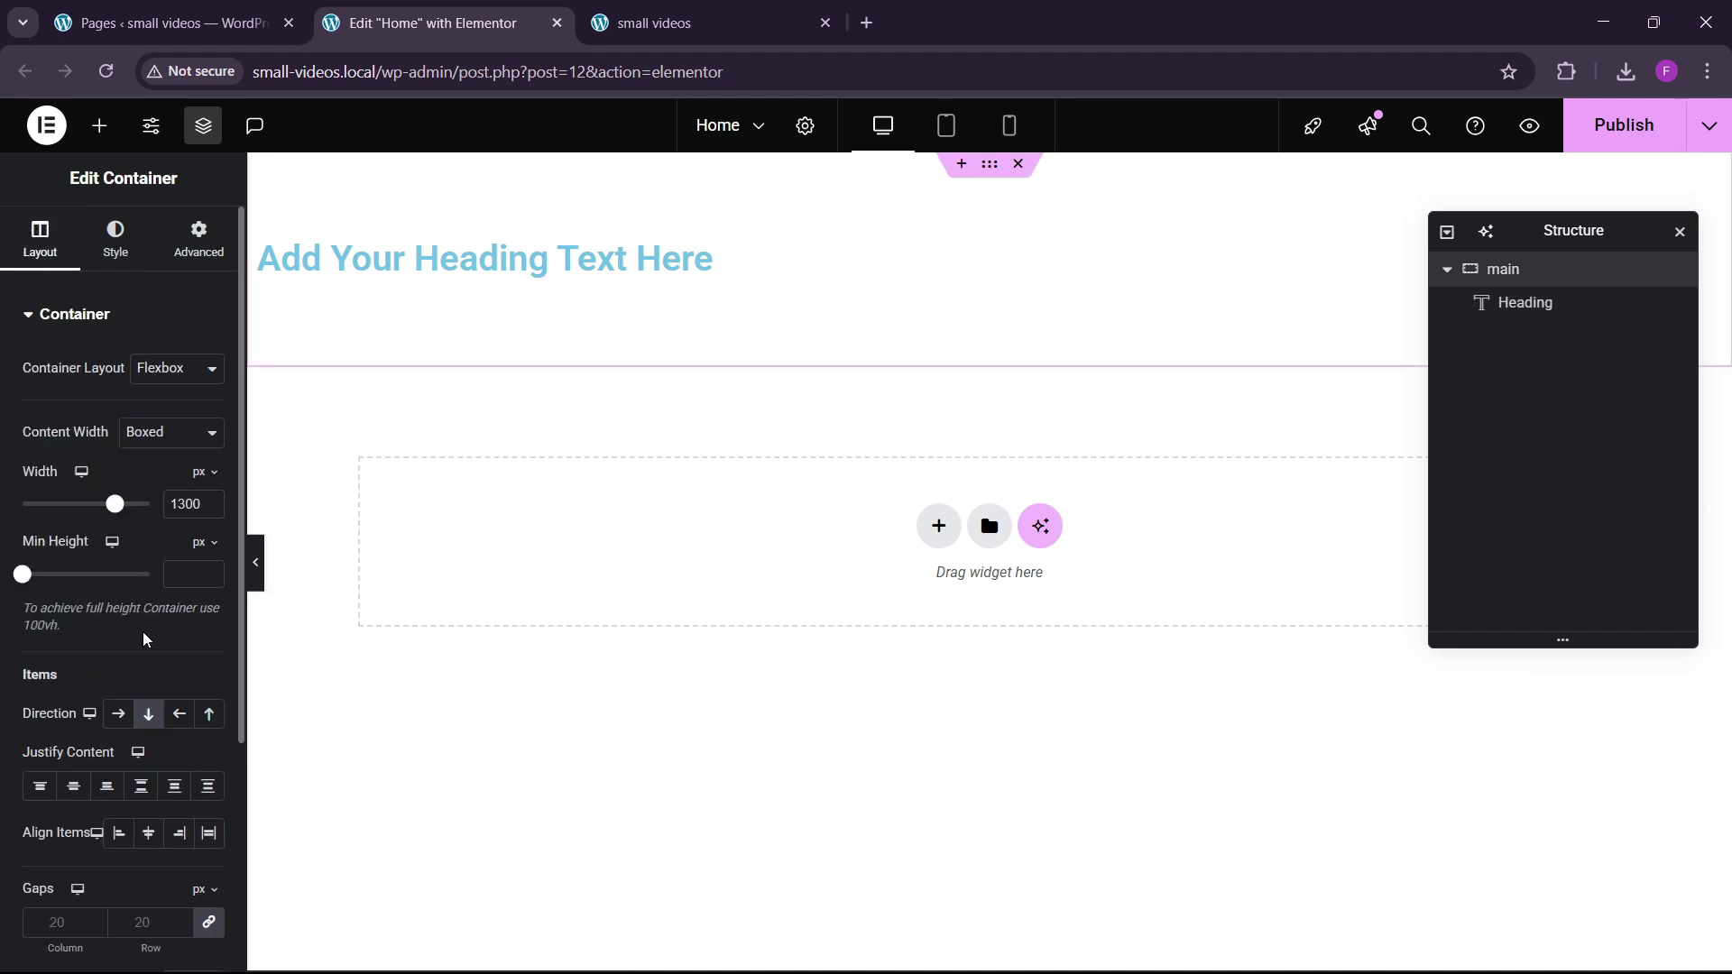
click(74, 785)
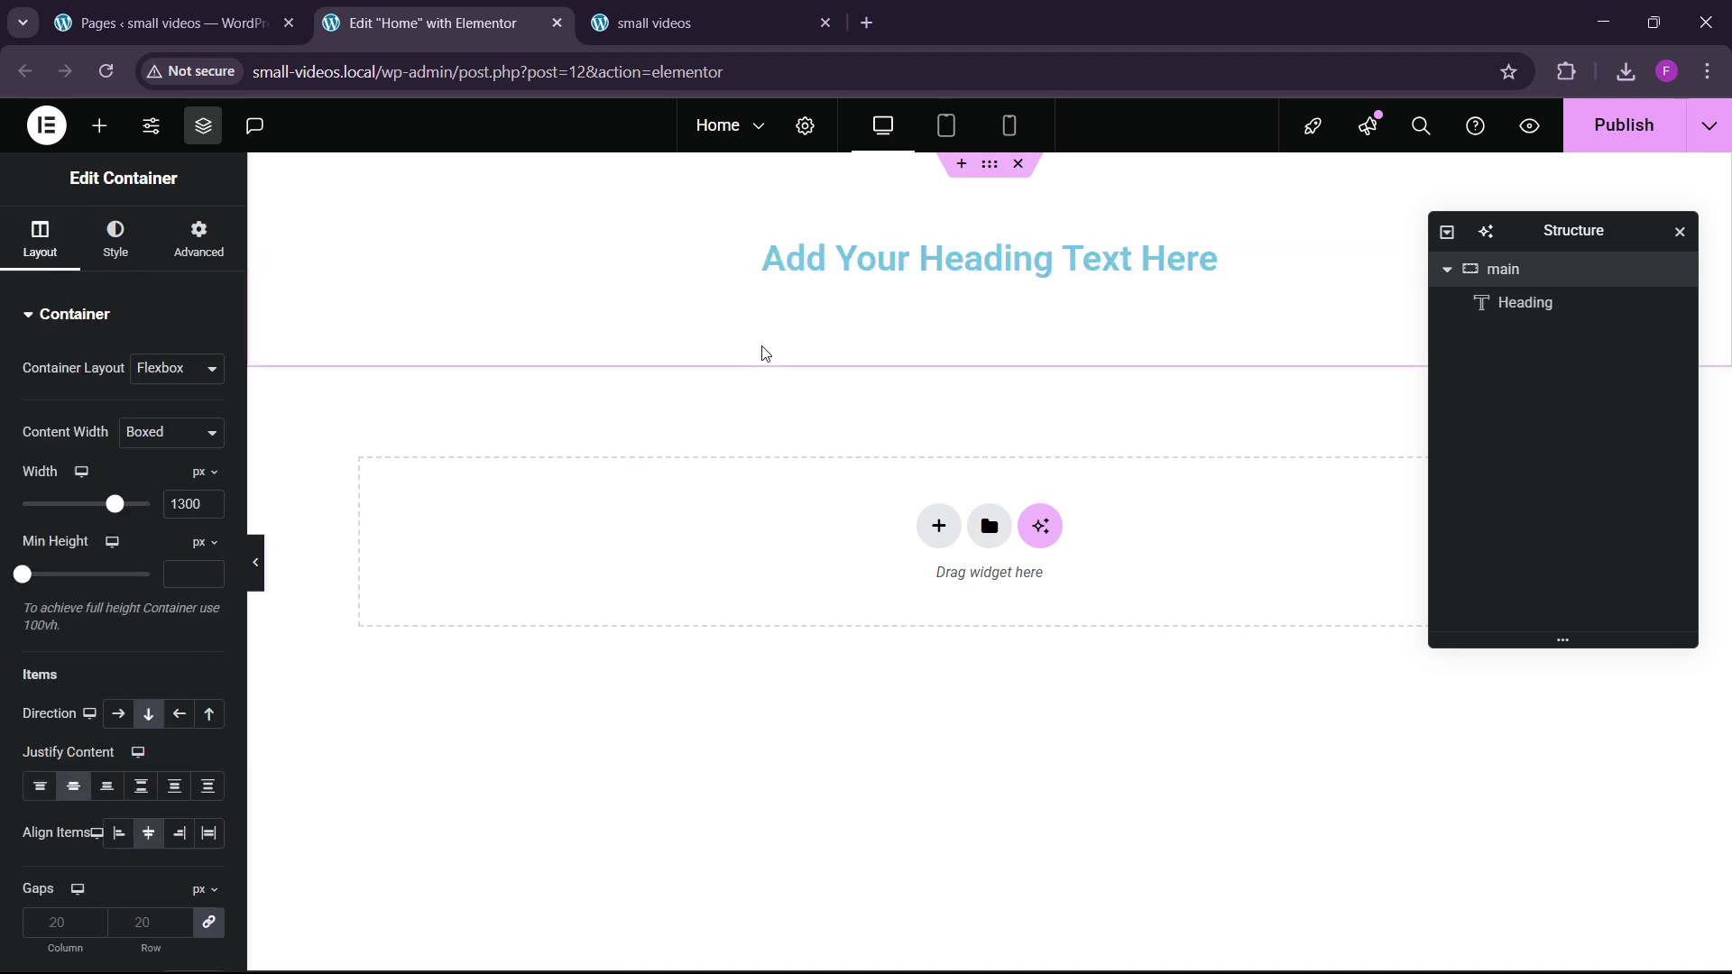
Replace the heading's placeholder text with 'GLOBAL STYLES USING'.
click(843, 269)
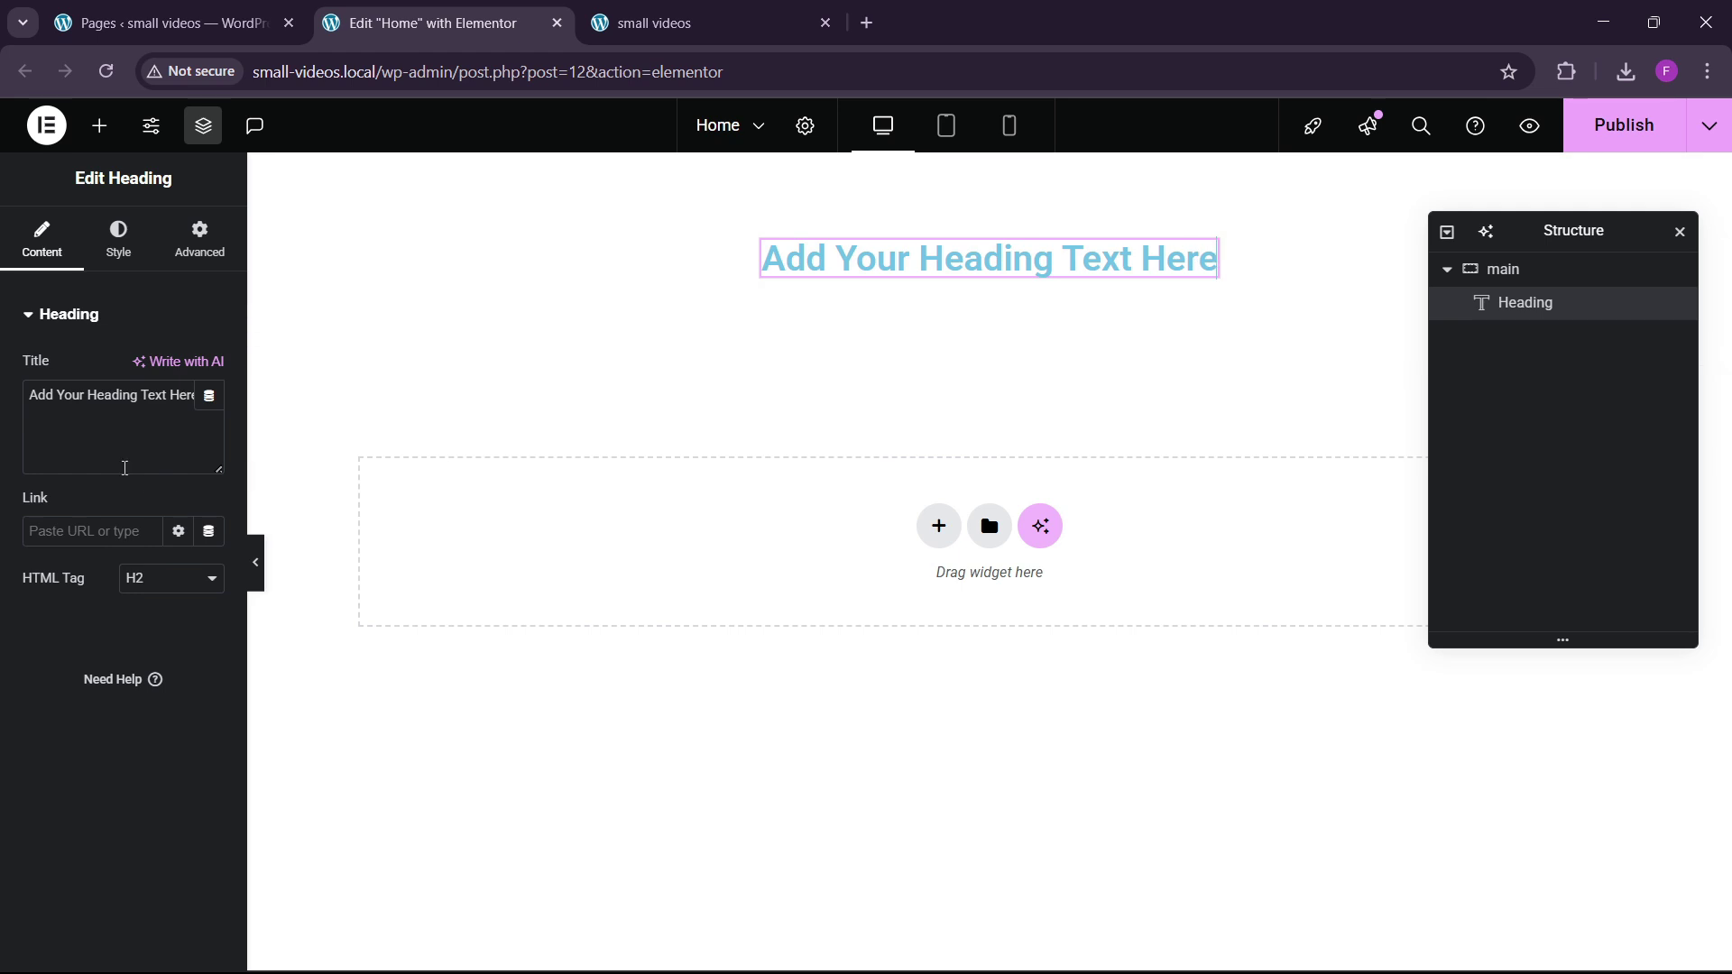
key(ctrl+a)
key(BackSpace)
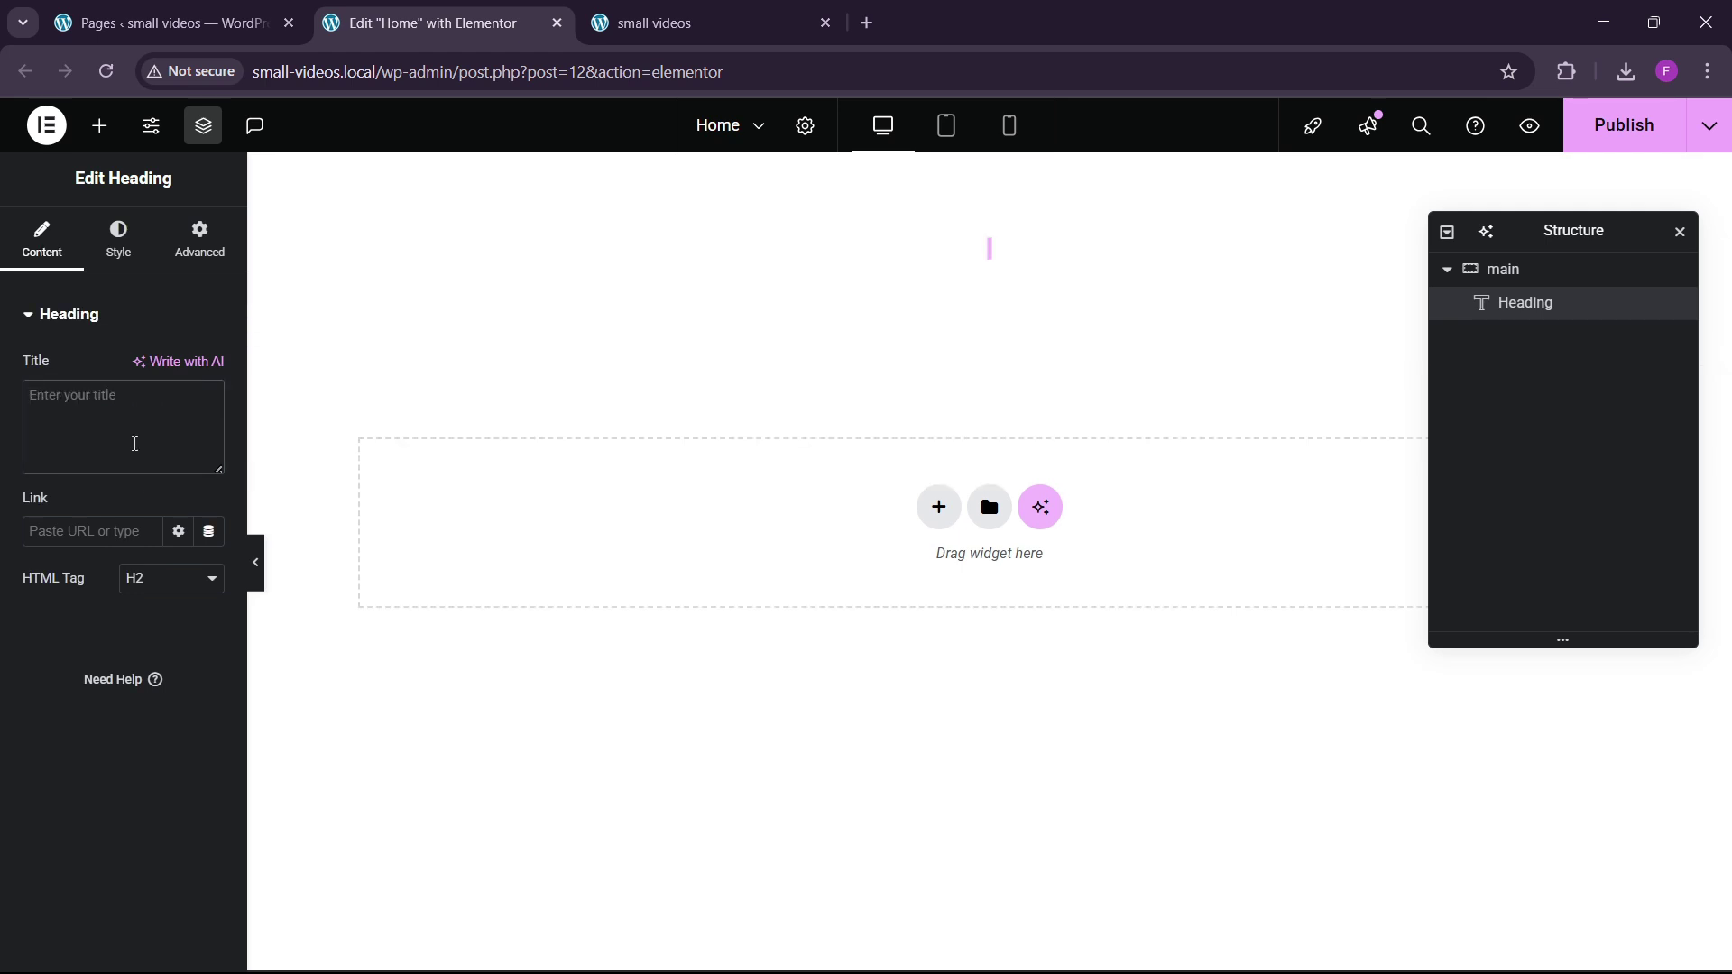
text(GLOBALK)
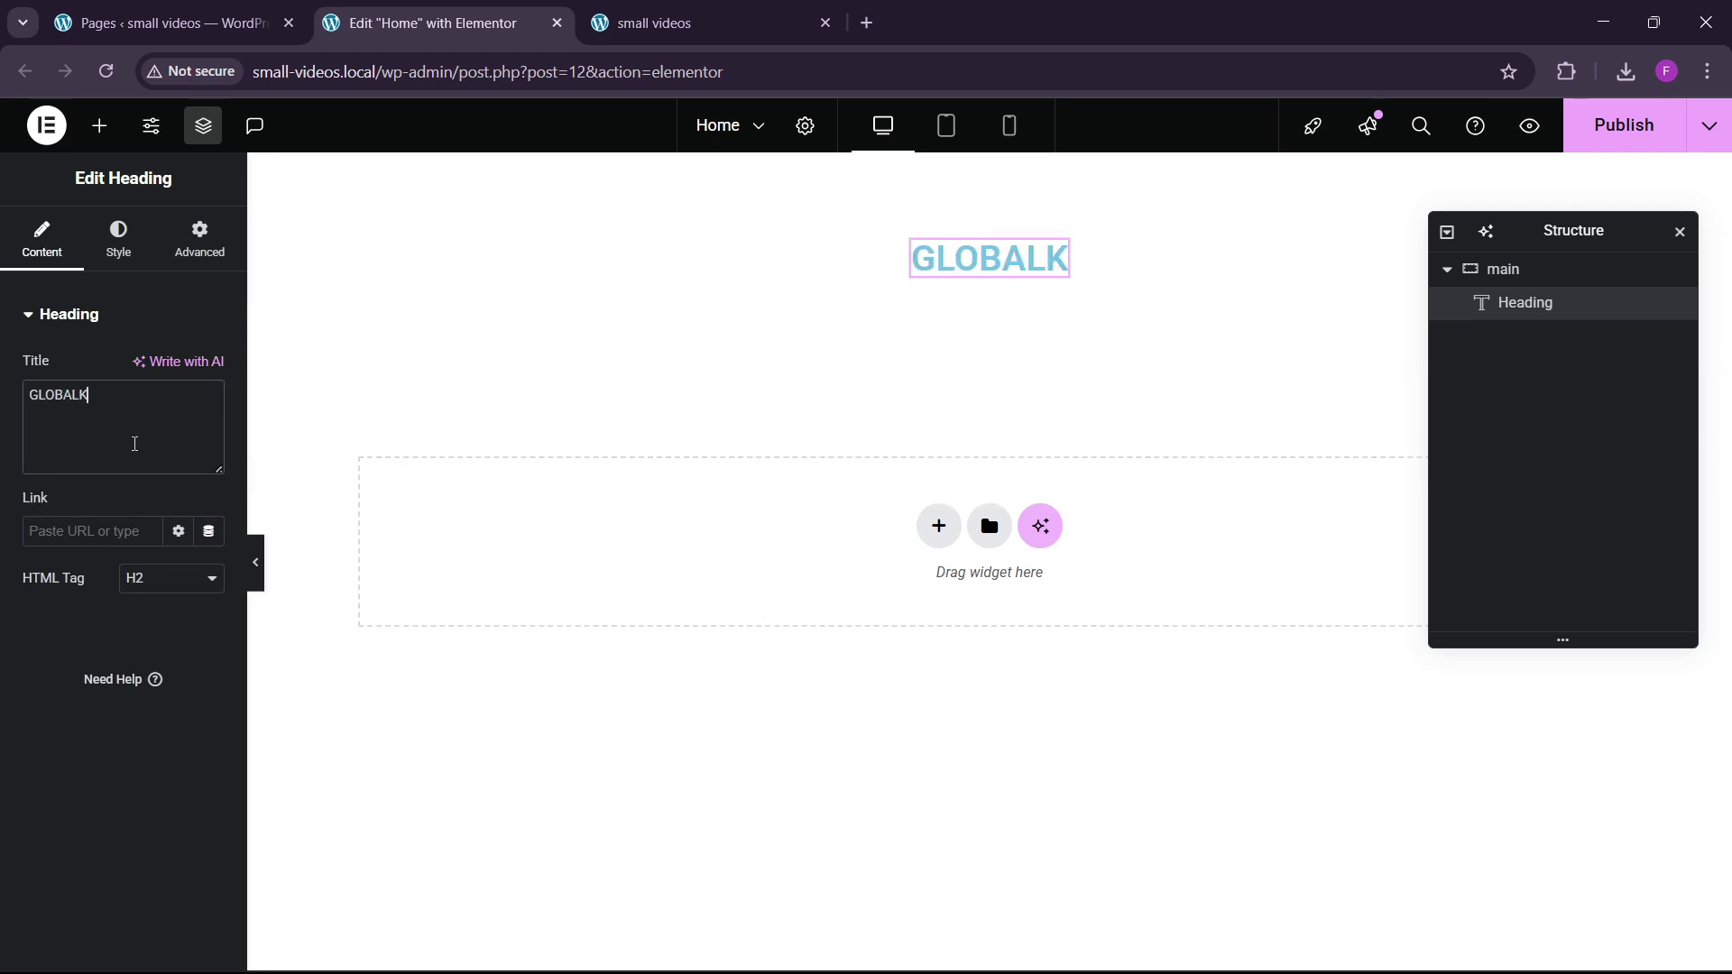
key(BackSpace)
text(STYLE)
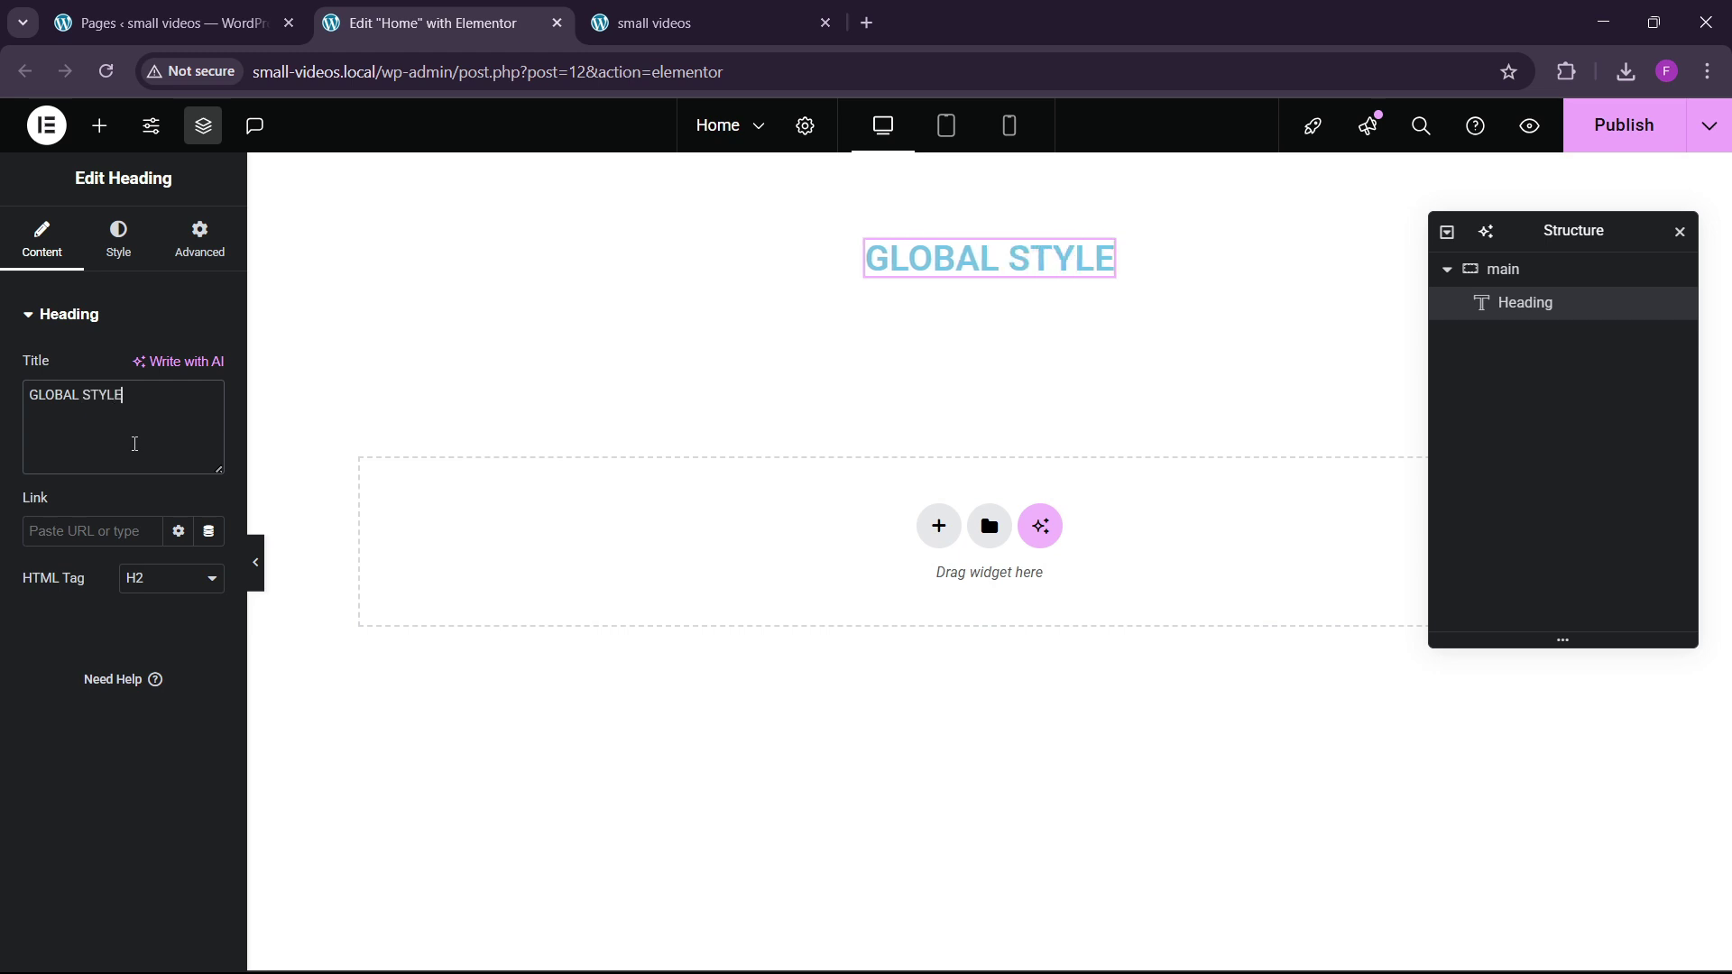
text(S USING ELEM)
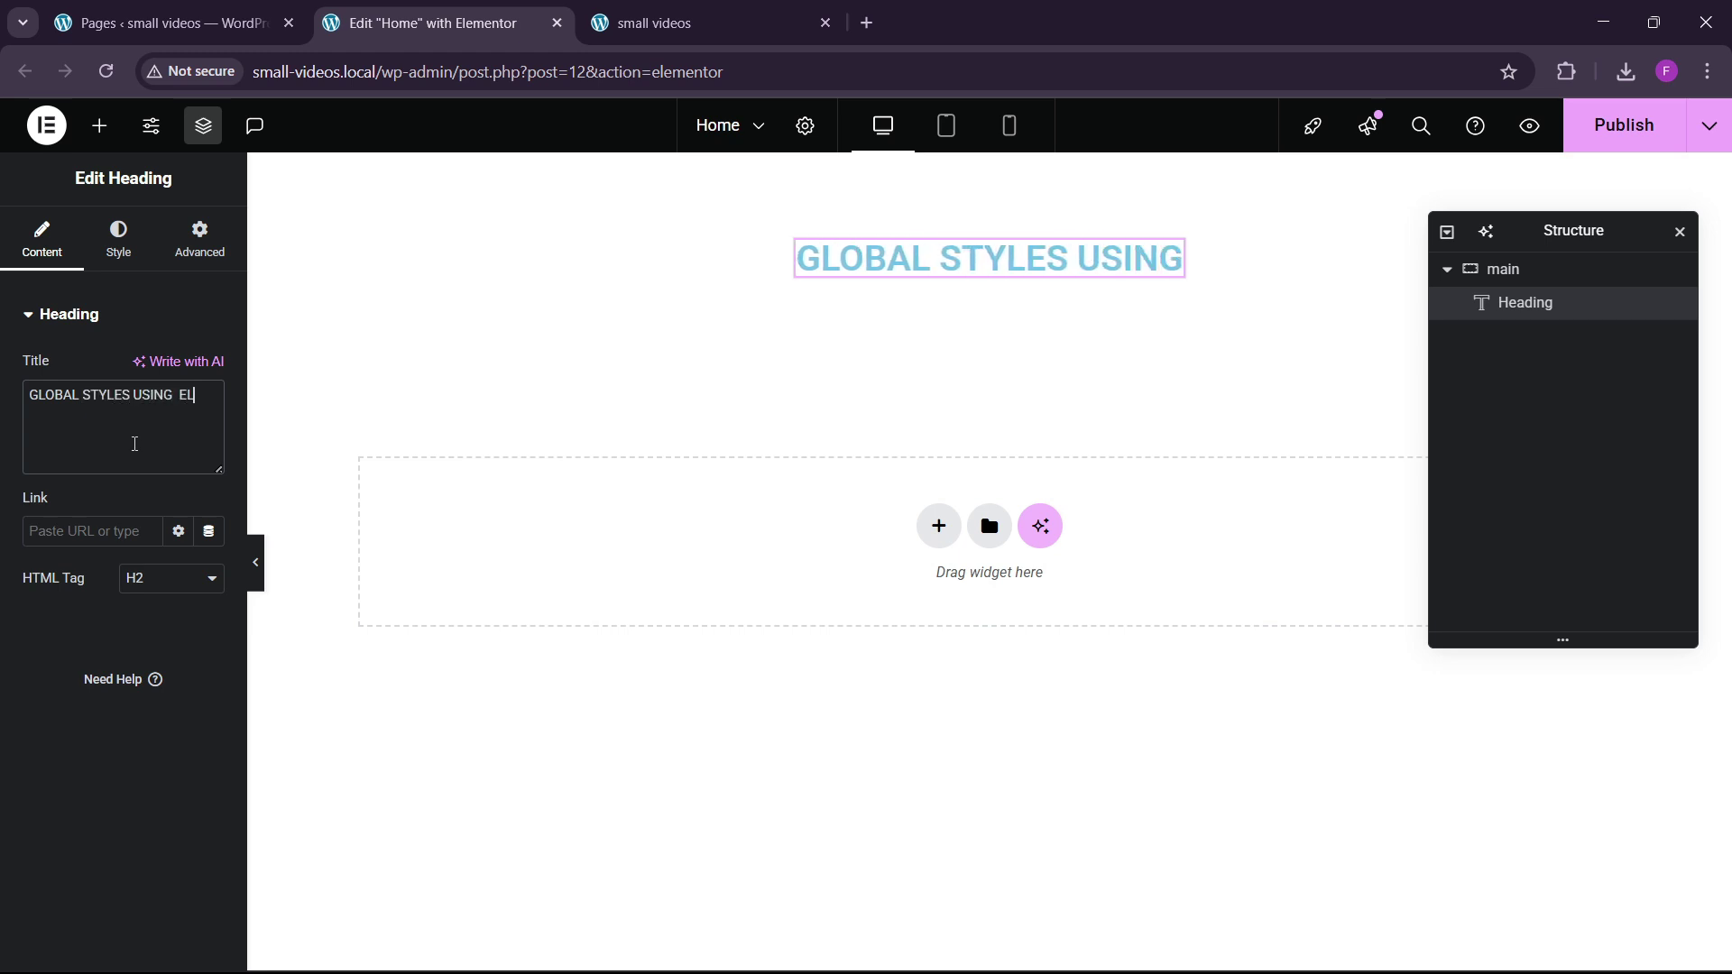
key(BackSpace)
key(BackSpace)
key(BackSpace)
key(BackSpace)
Complete the title 'GLOBAL STYLES USING ELEMENTOR' and apply the MAIN HEADING global font and black global colour.
text(ELEMENTOR)
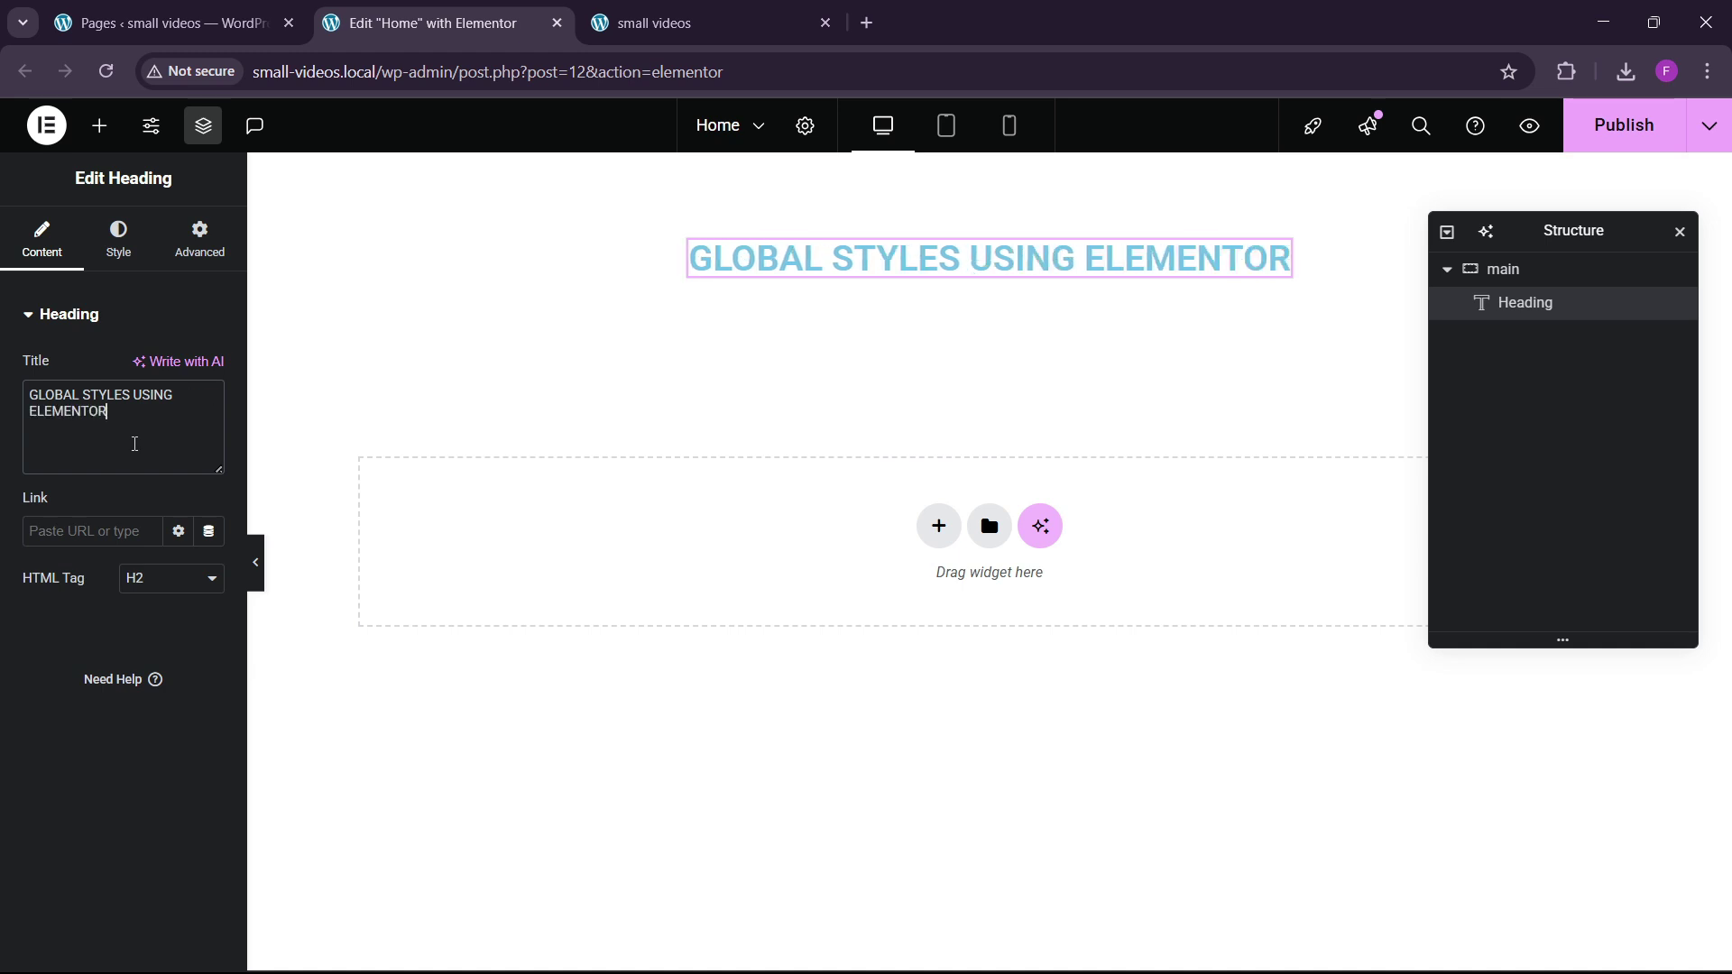
click(127, 253)
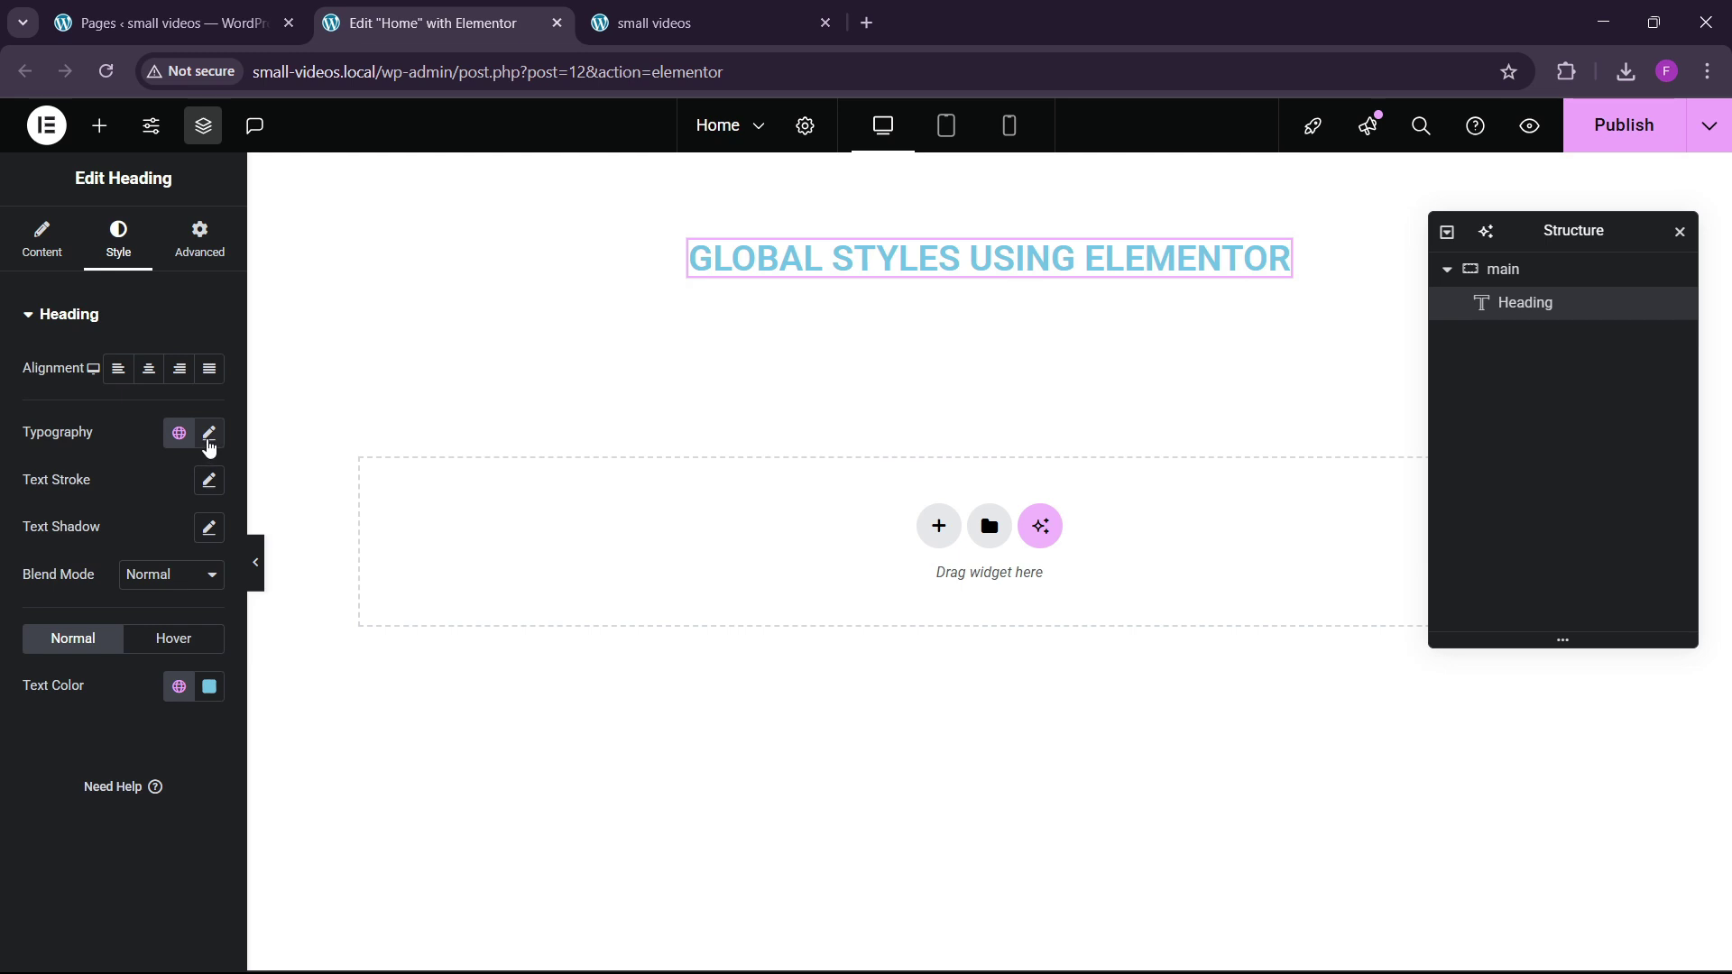
click(179, 438)
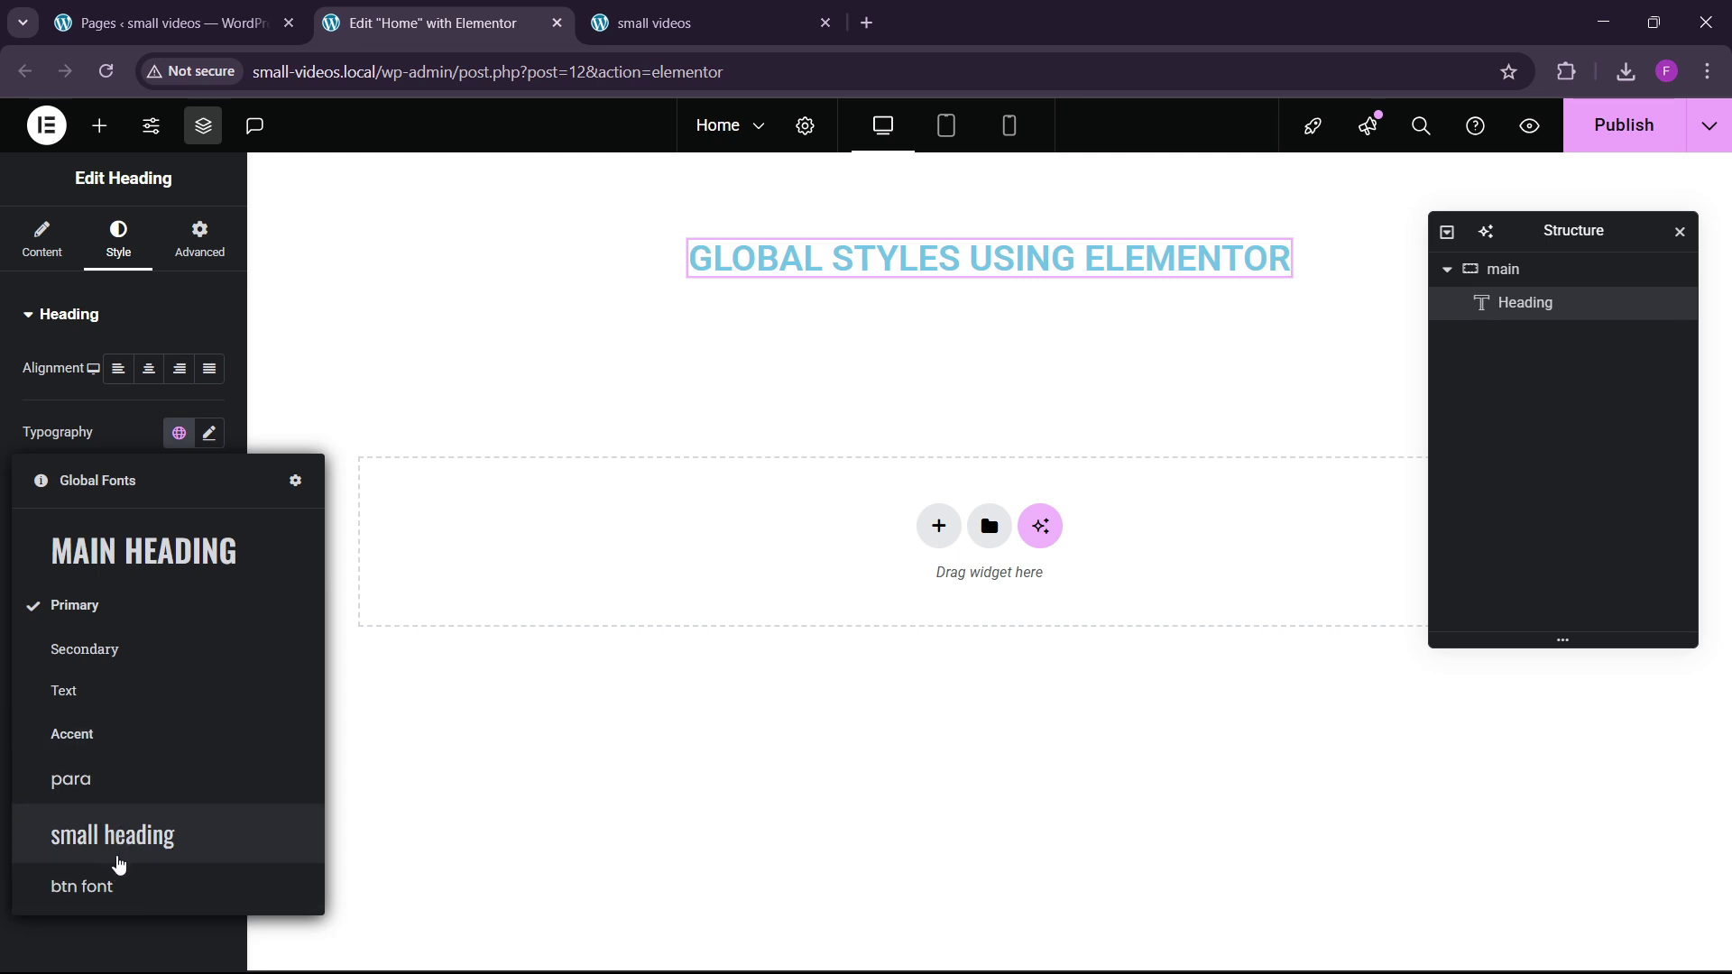
click(119, 861)
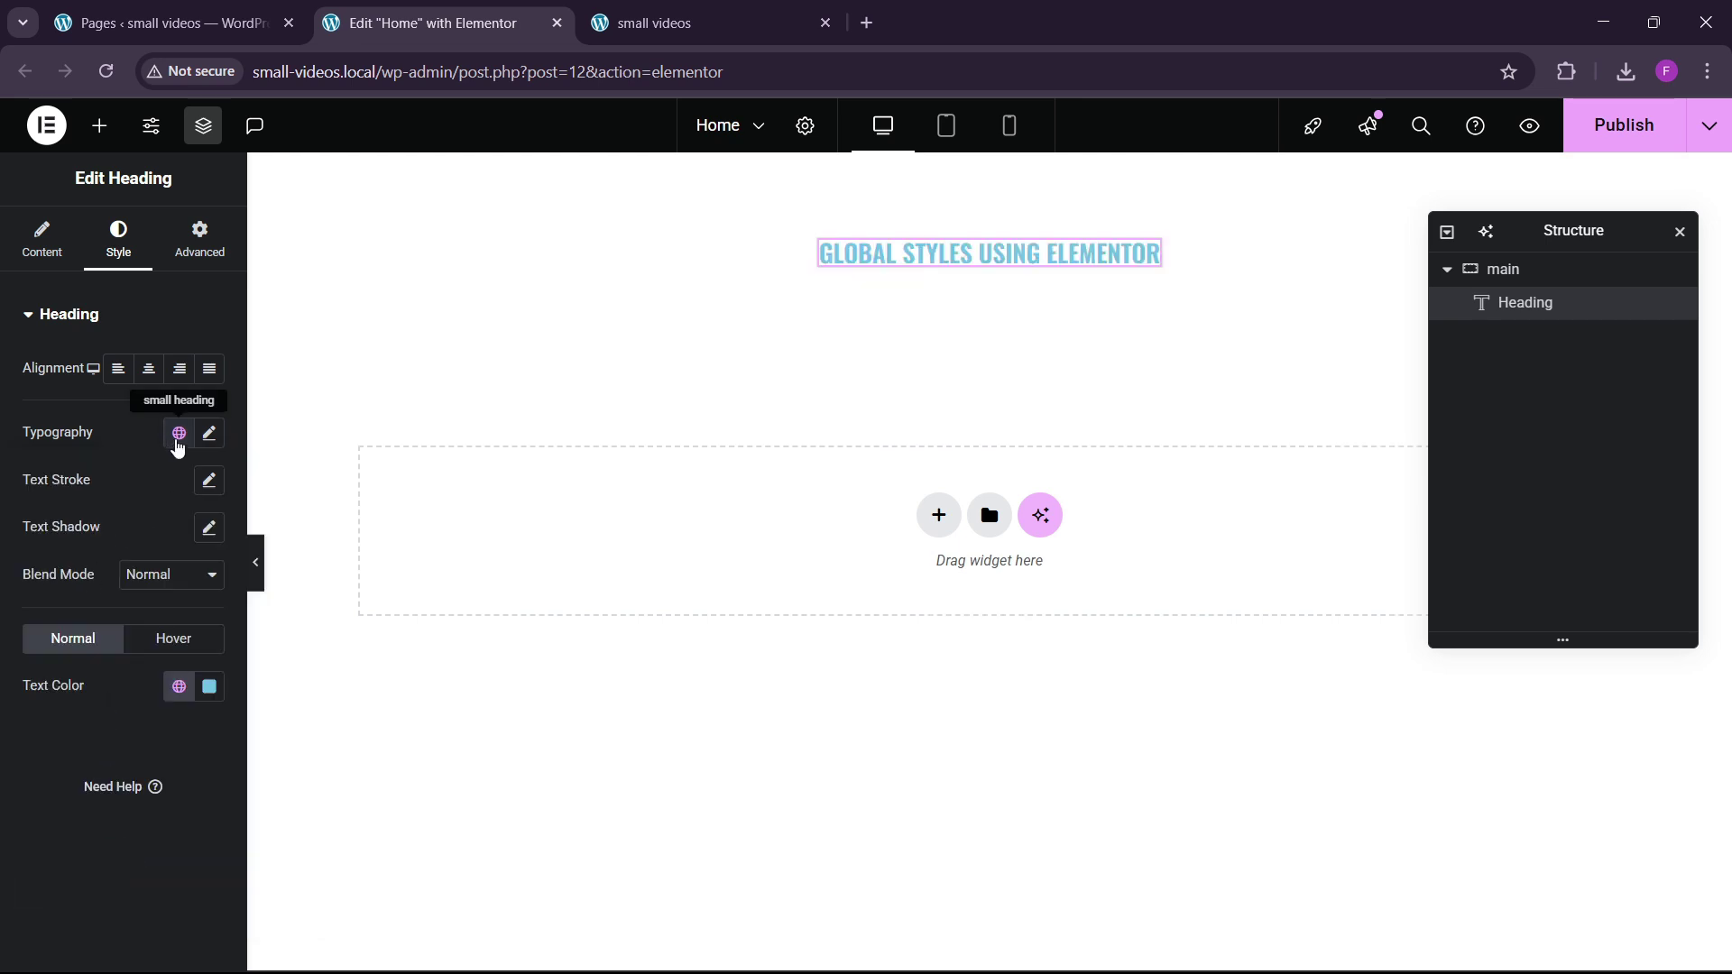
click(179, 433)
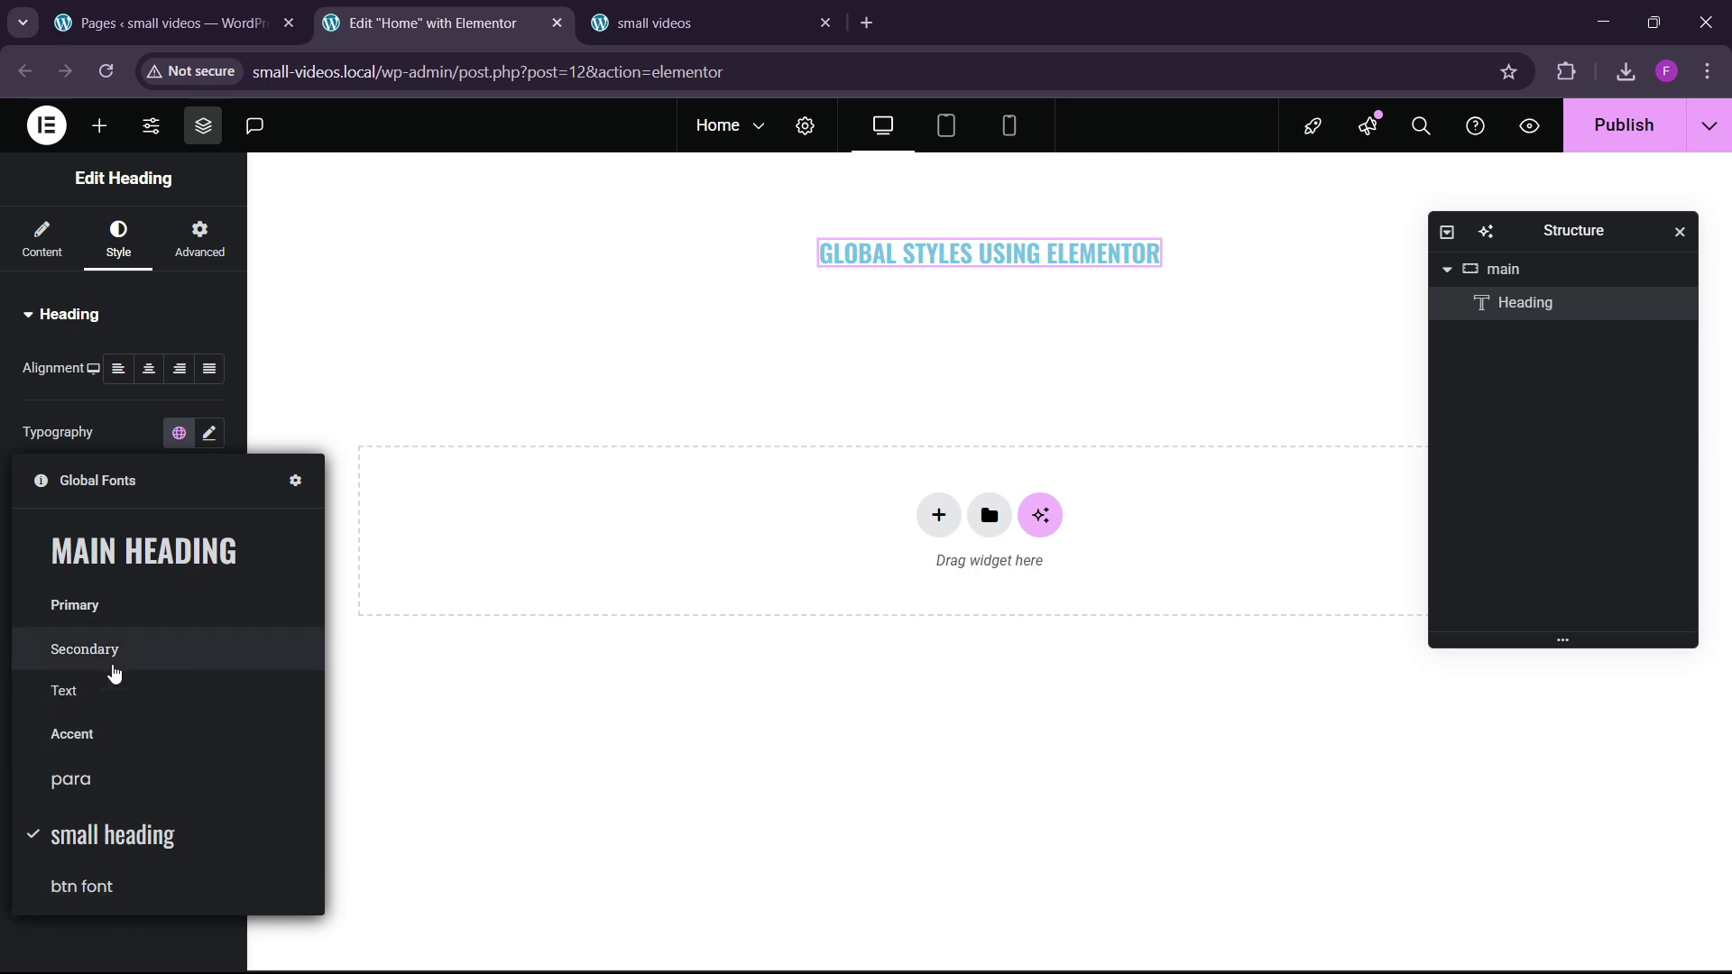
click(136, 564)
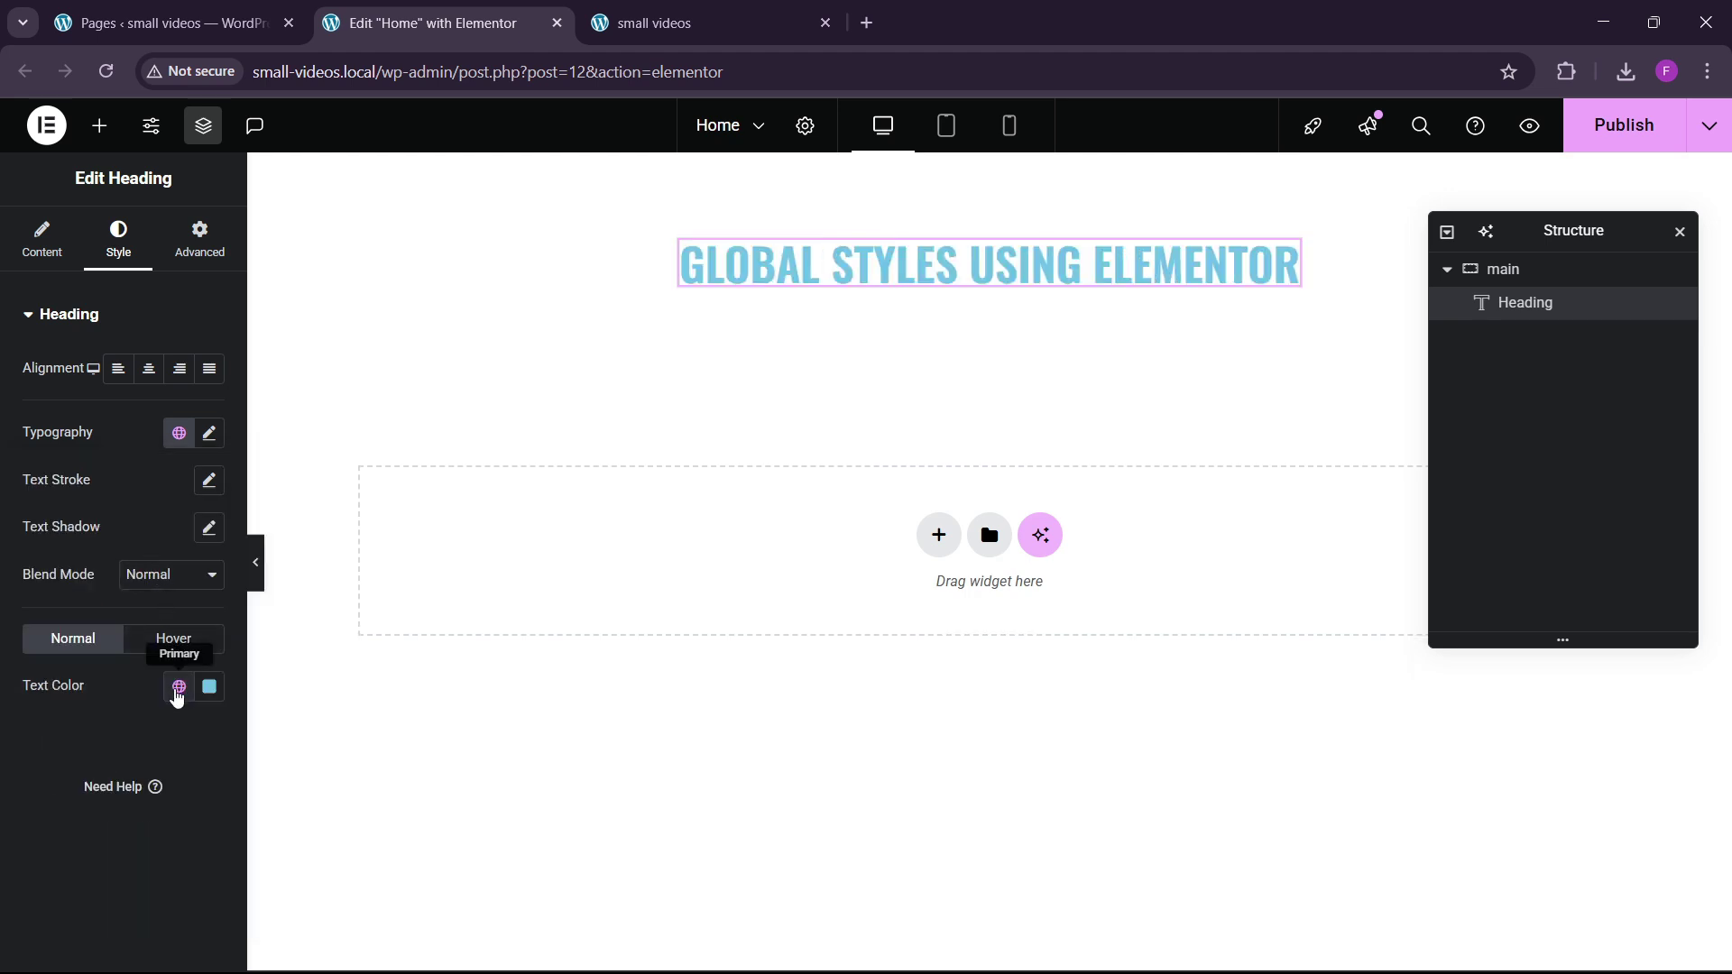
click(177, 690)
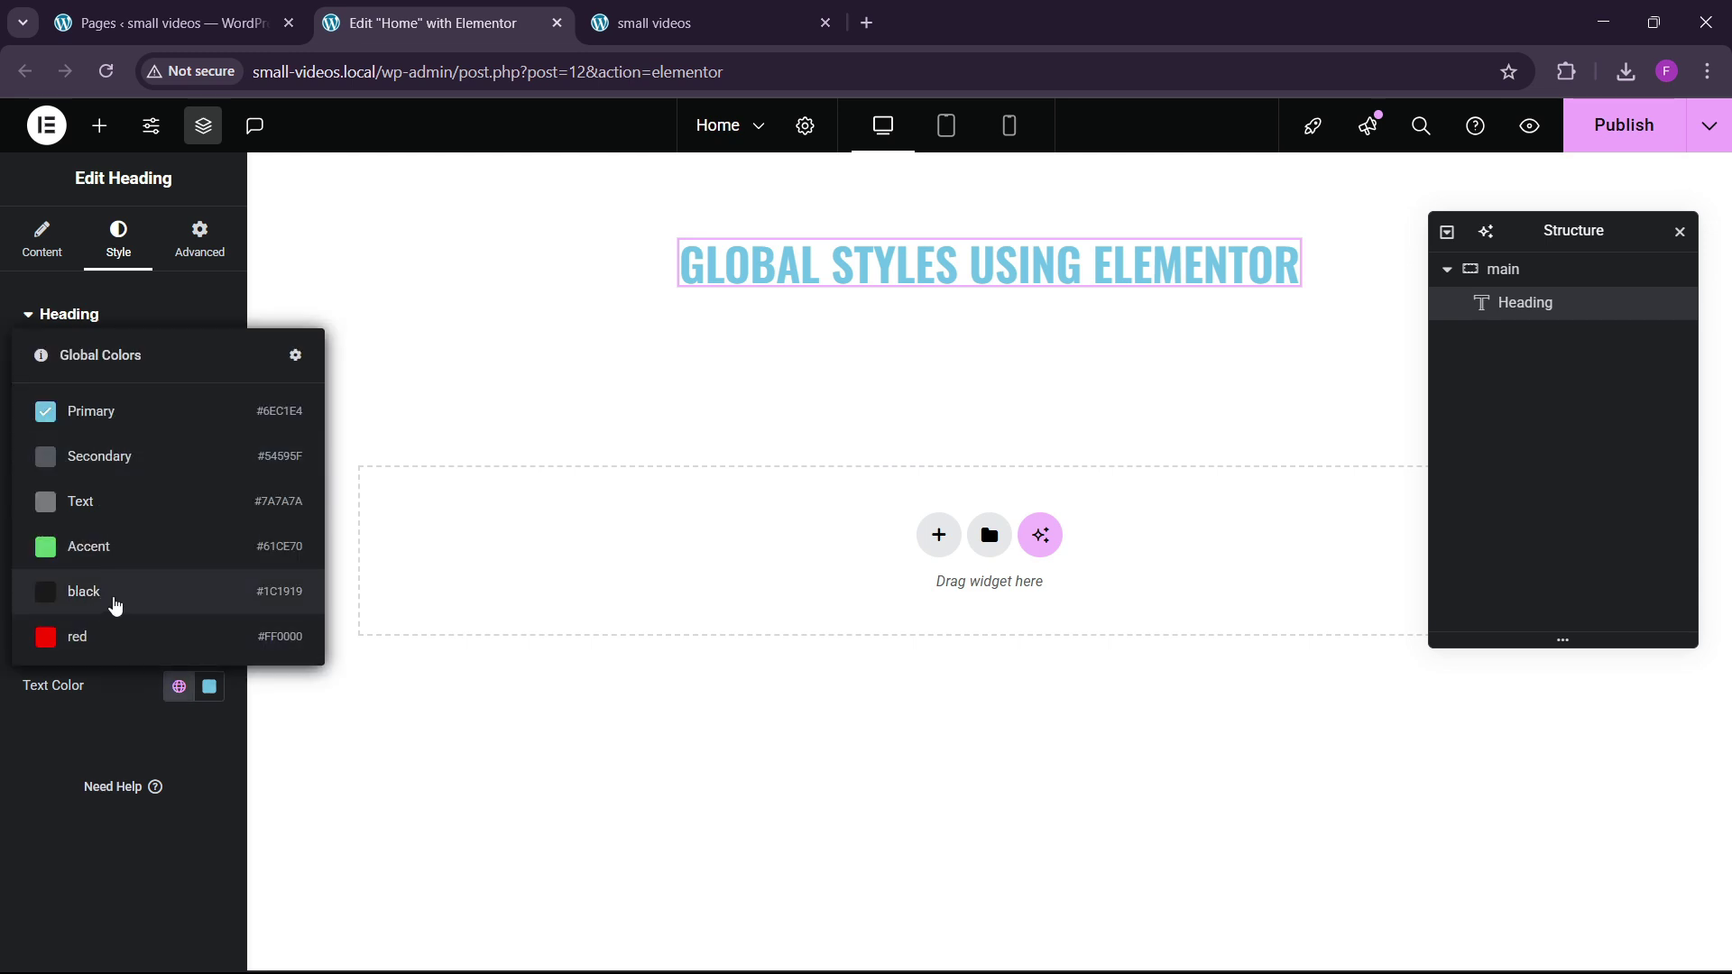
click(104, 606)
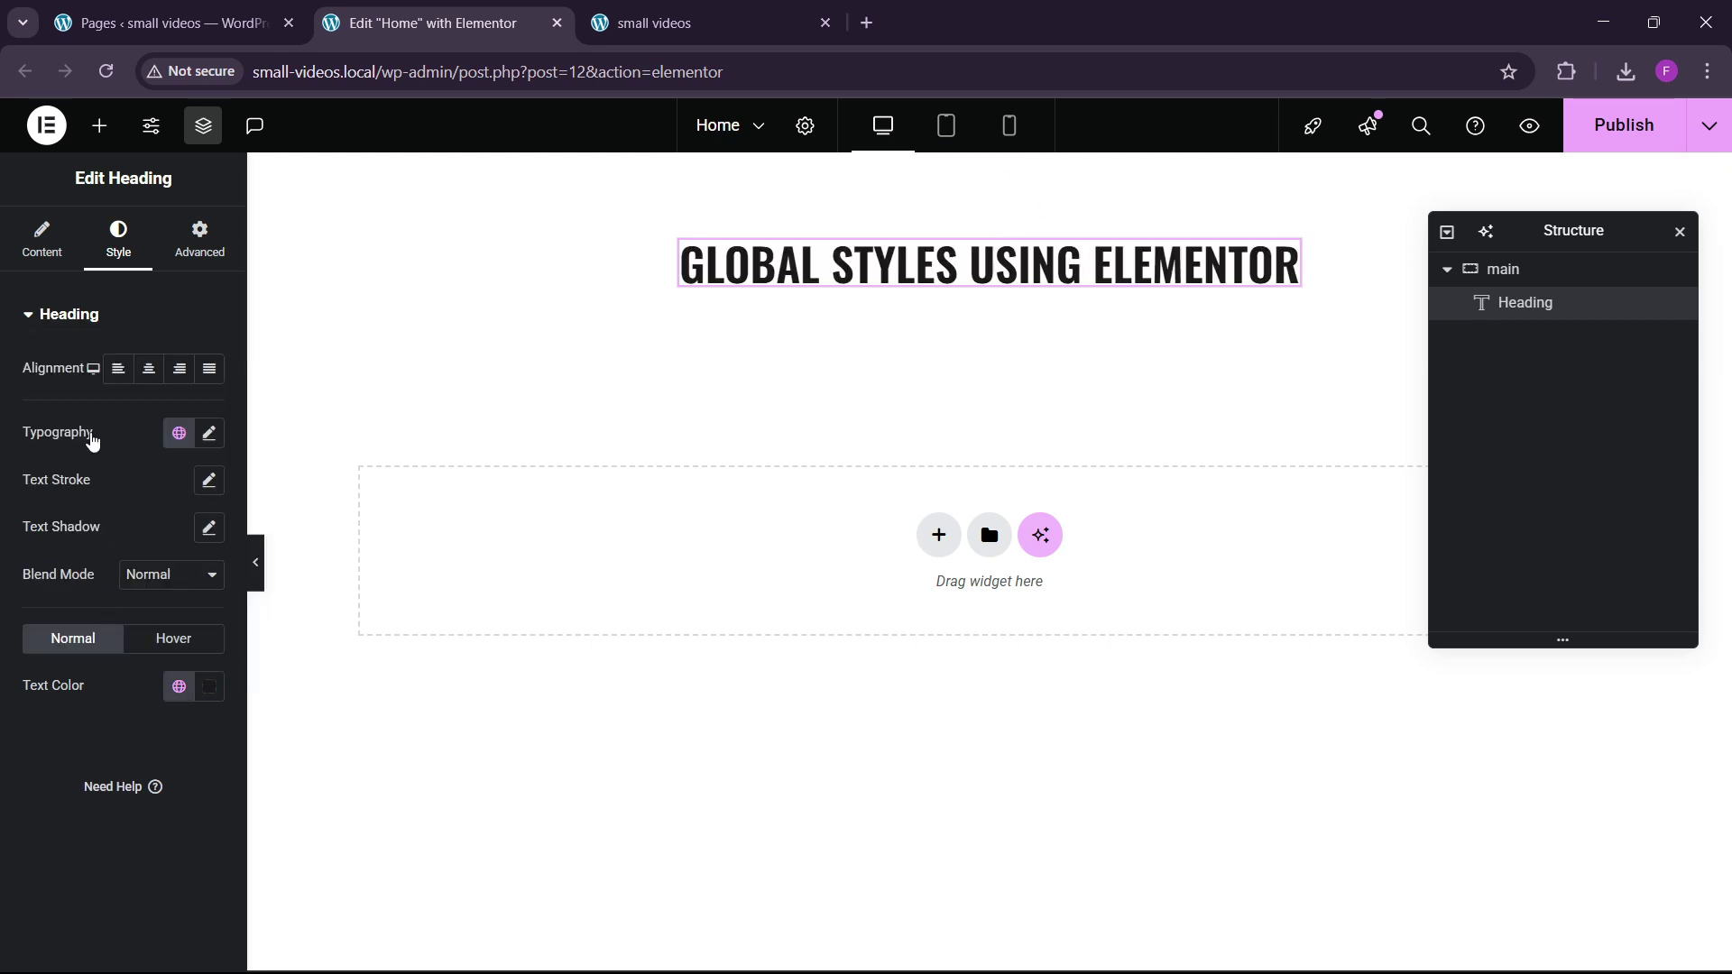
click(99, 125)
Drop a Text Editor paragraph under the heading, set it to the 'para' global font, and preview the live page.
drag(67, 699, 875, 307)
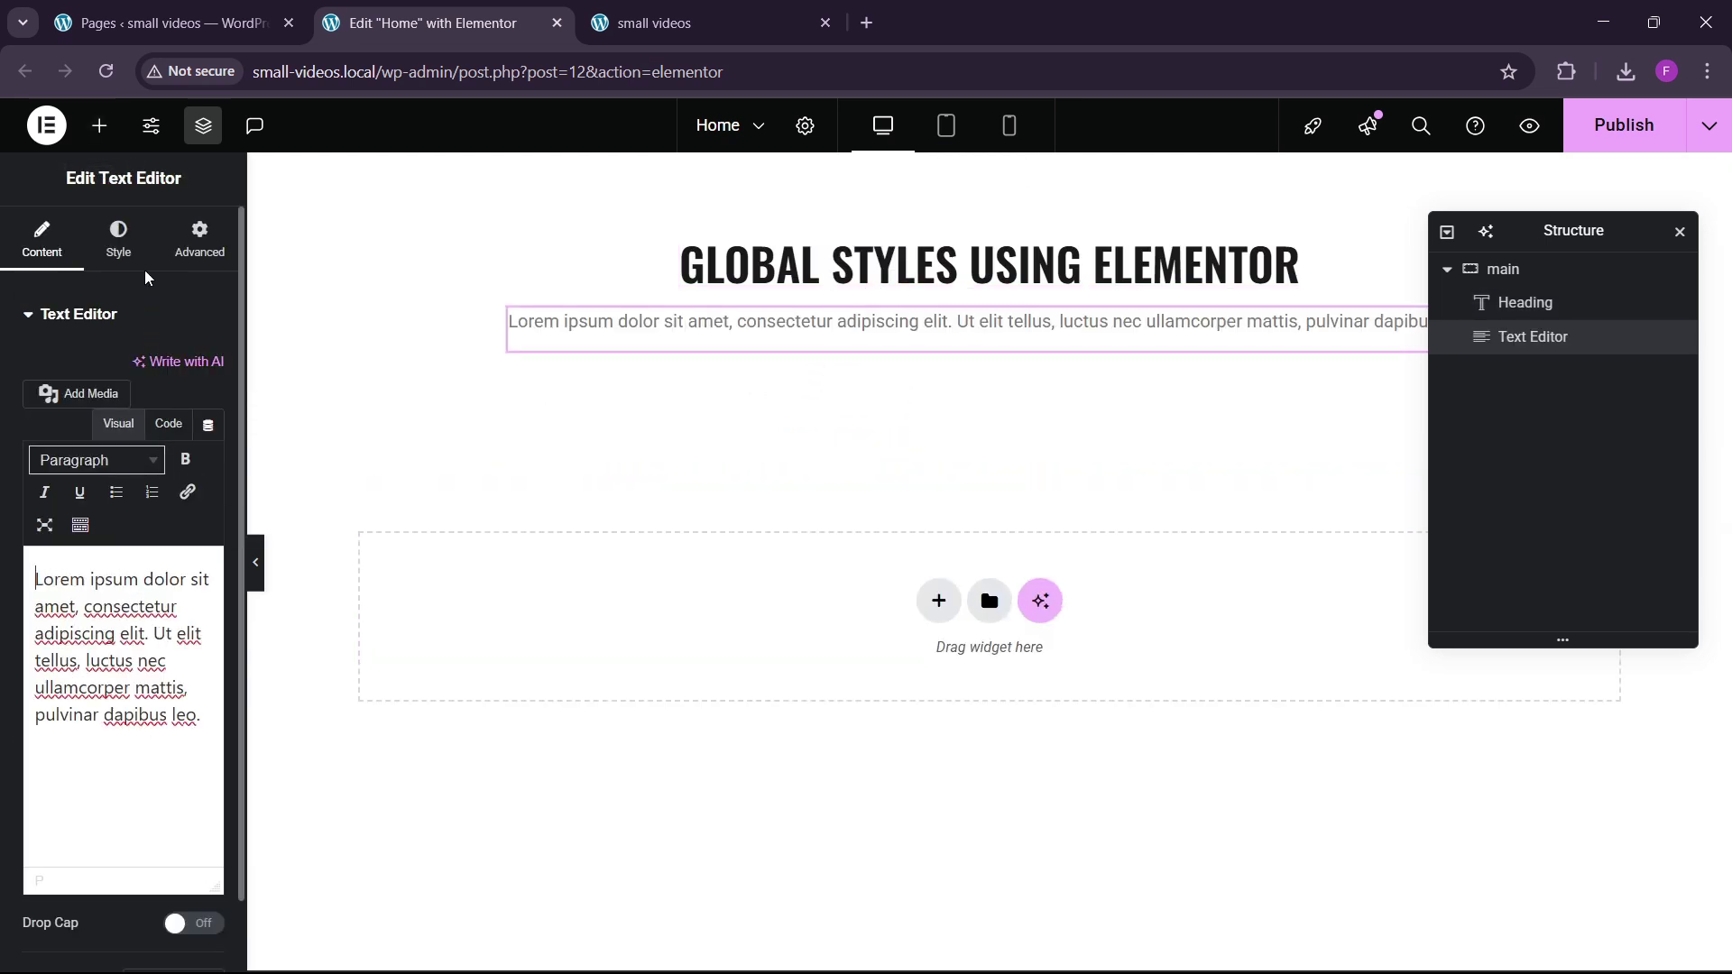
click(118, 239)
click(178, 436)
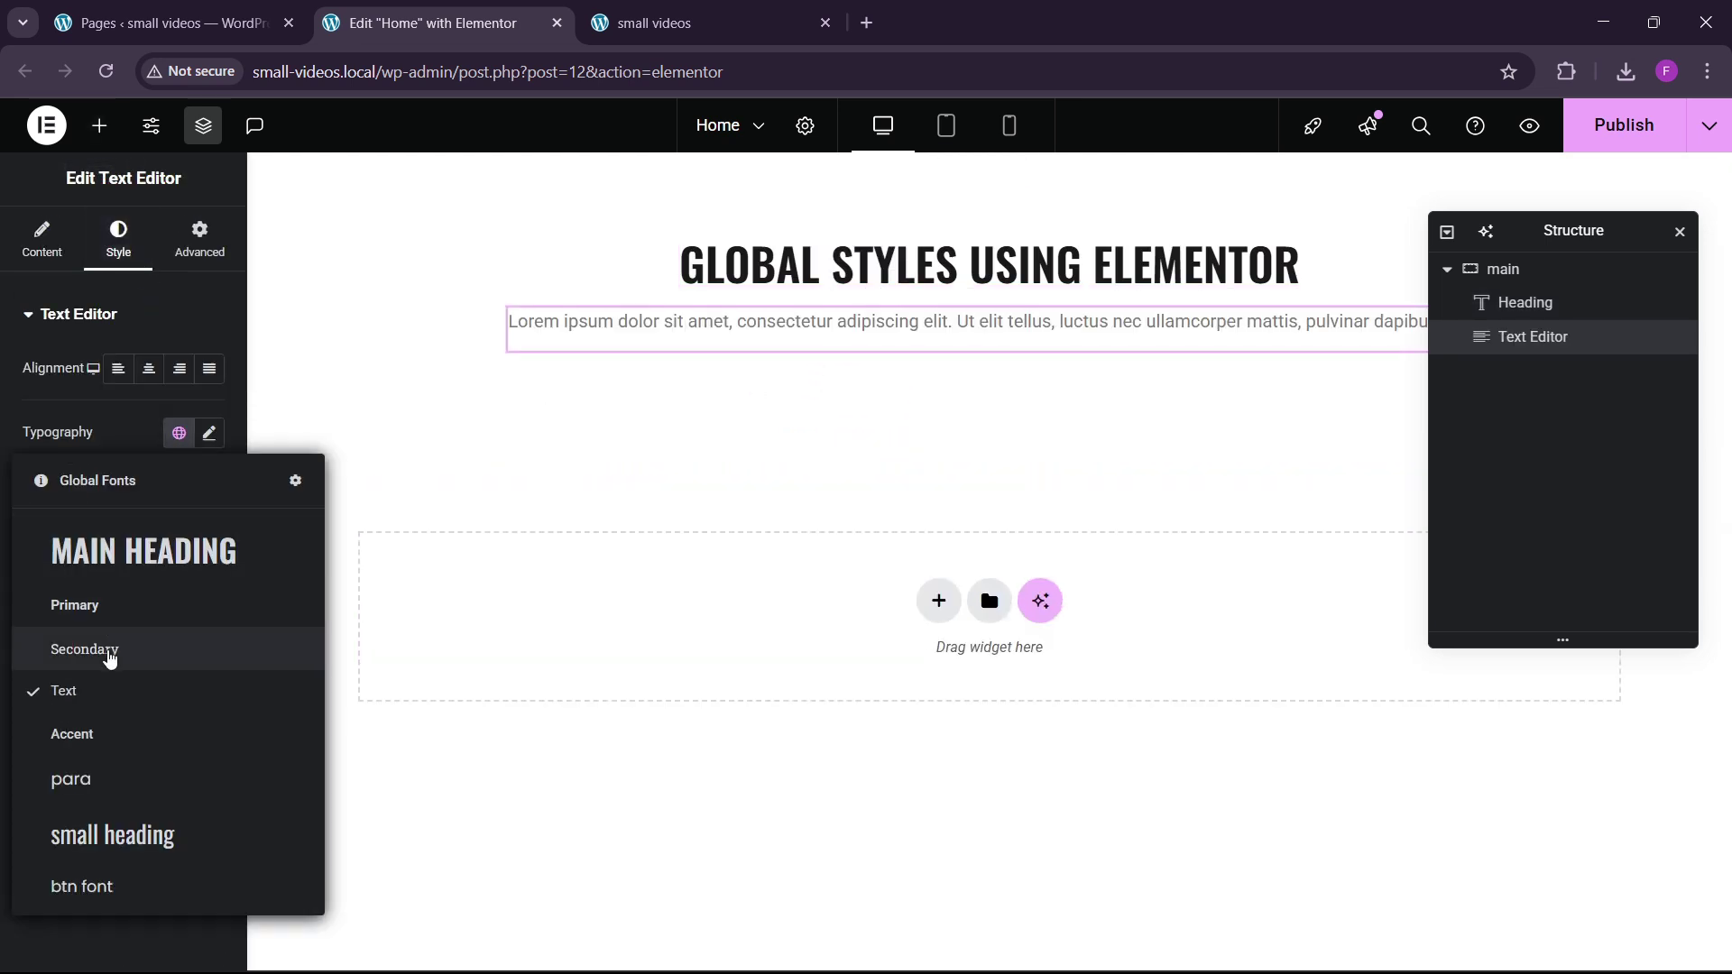
click(131, 771)
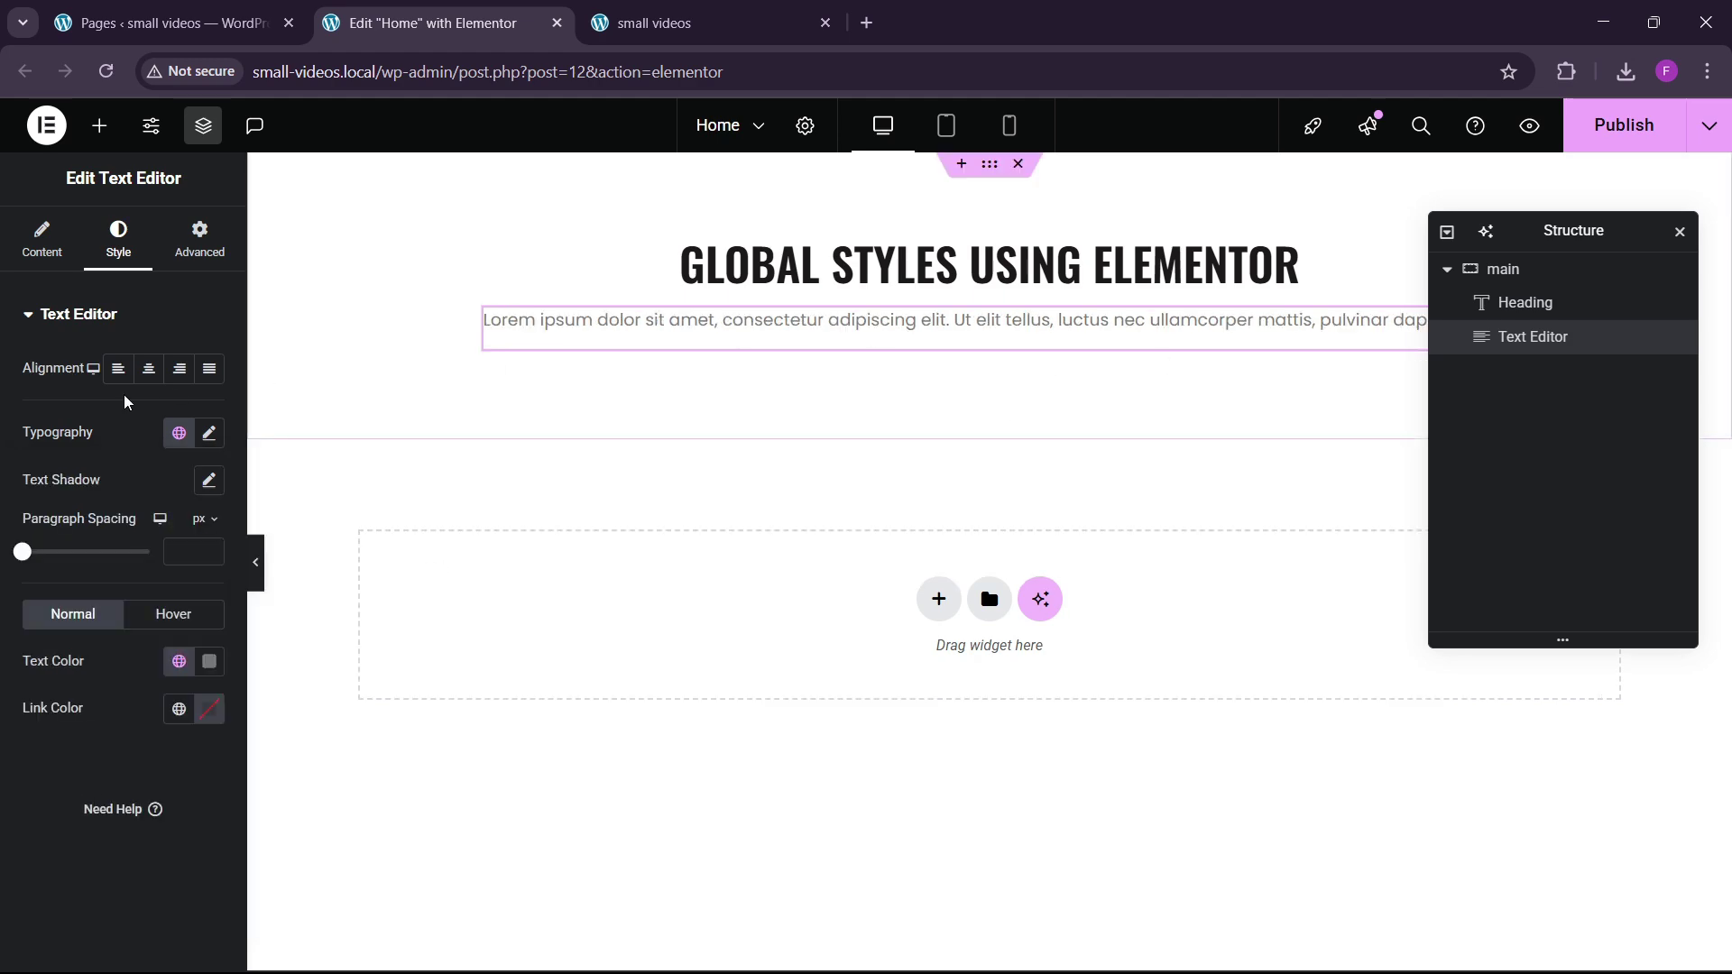
click(661, 7)
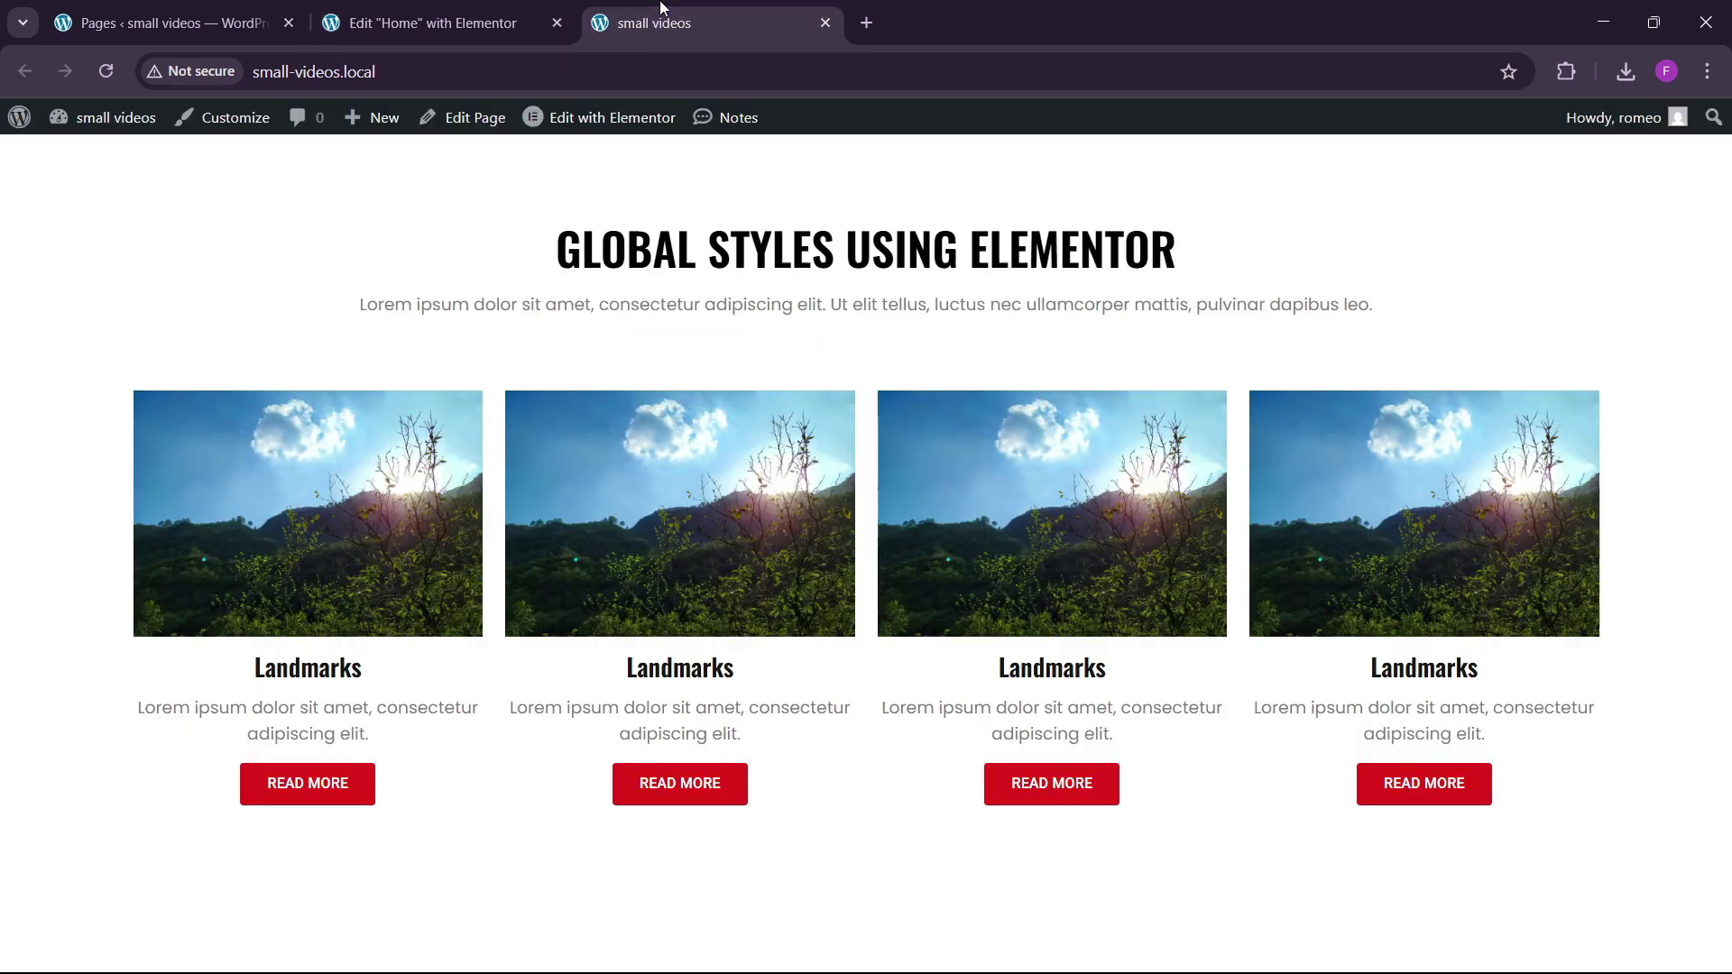
click(424, 20)
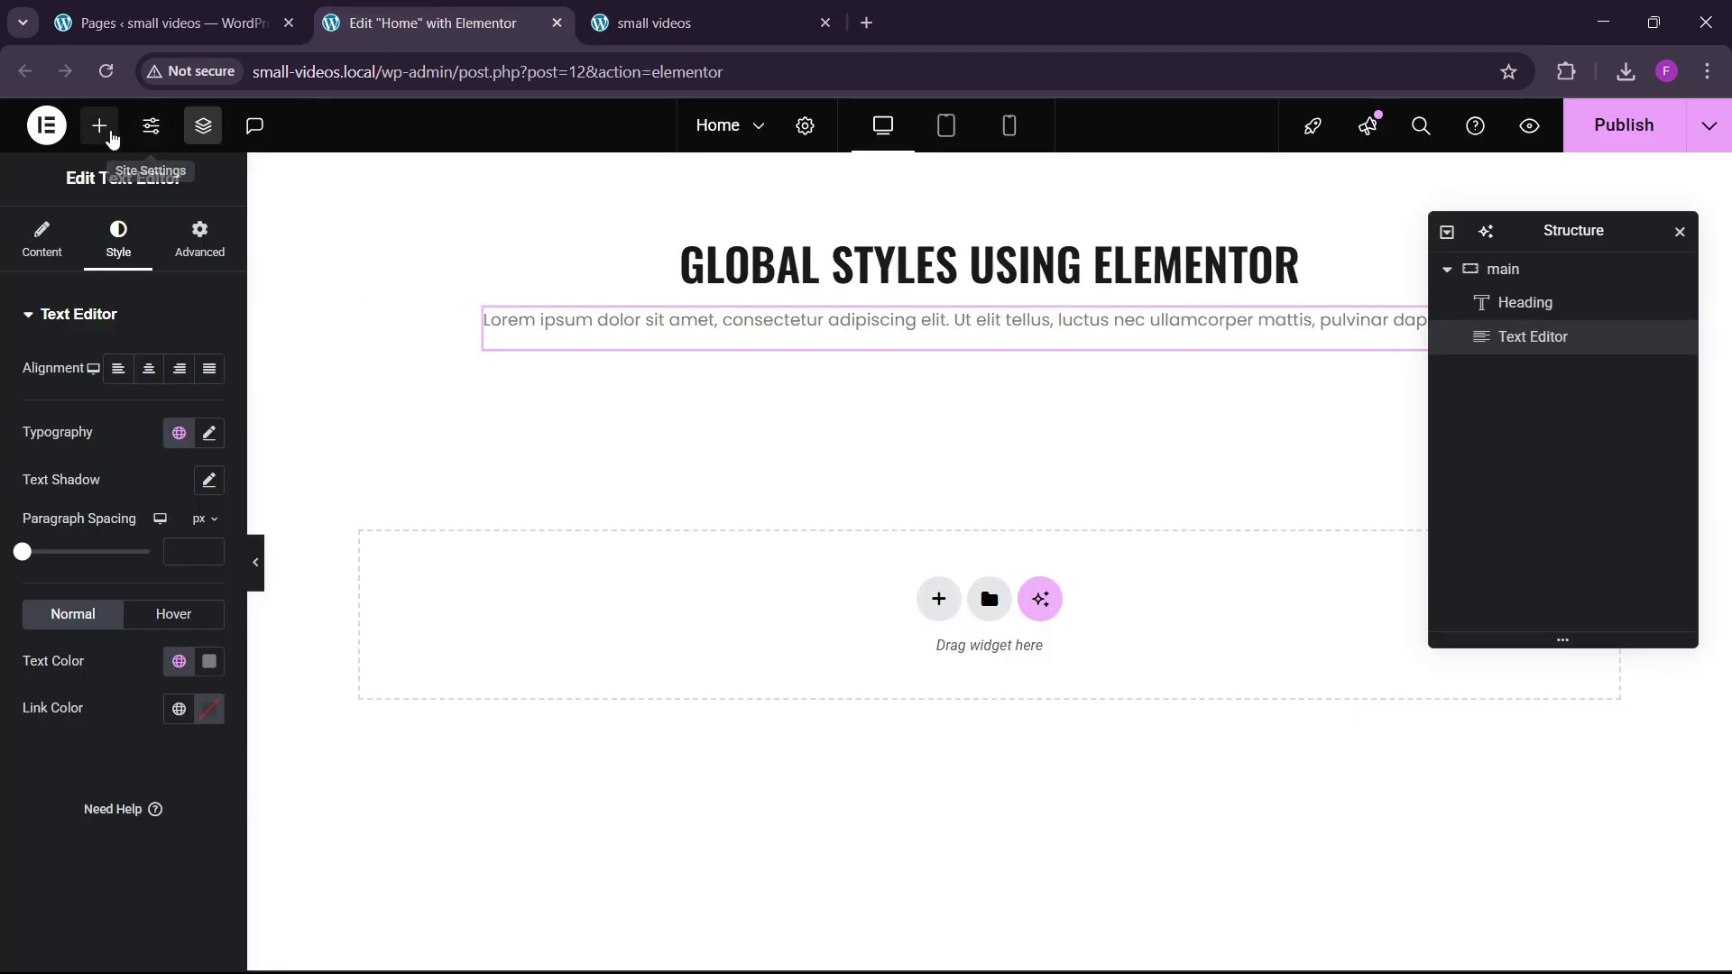
click(99, 126)
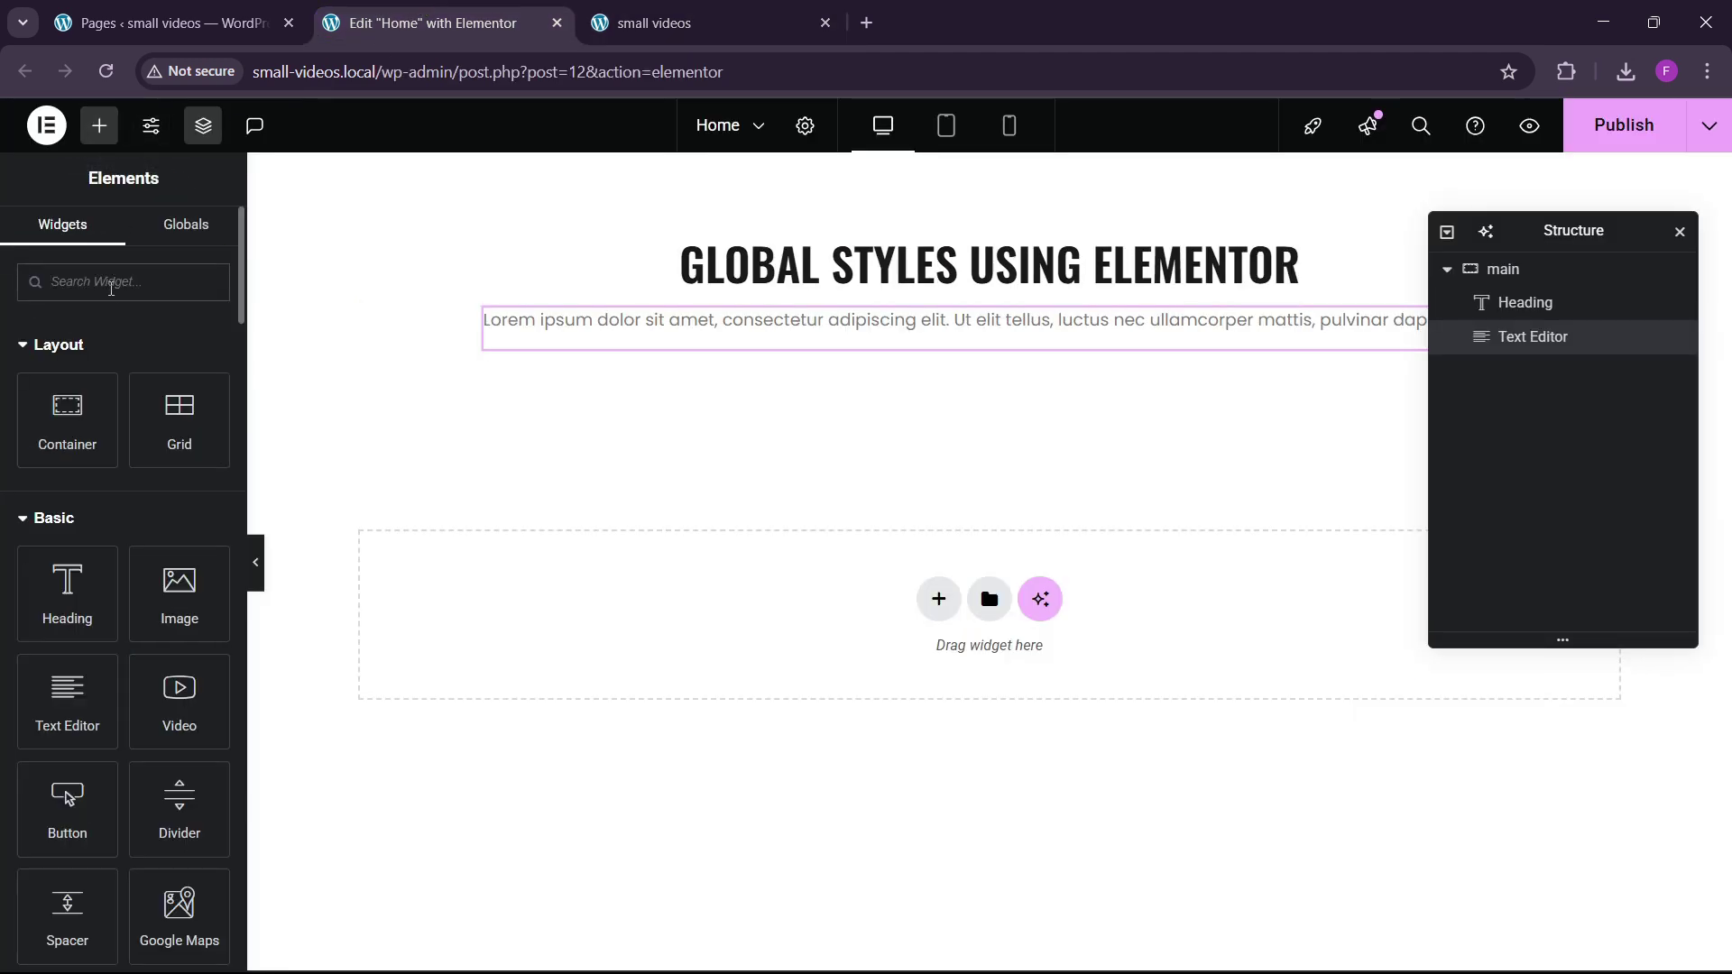
Add a grid below the paragraph with 4 columns, 1 row and no padding.
text(grid)
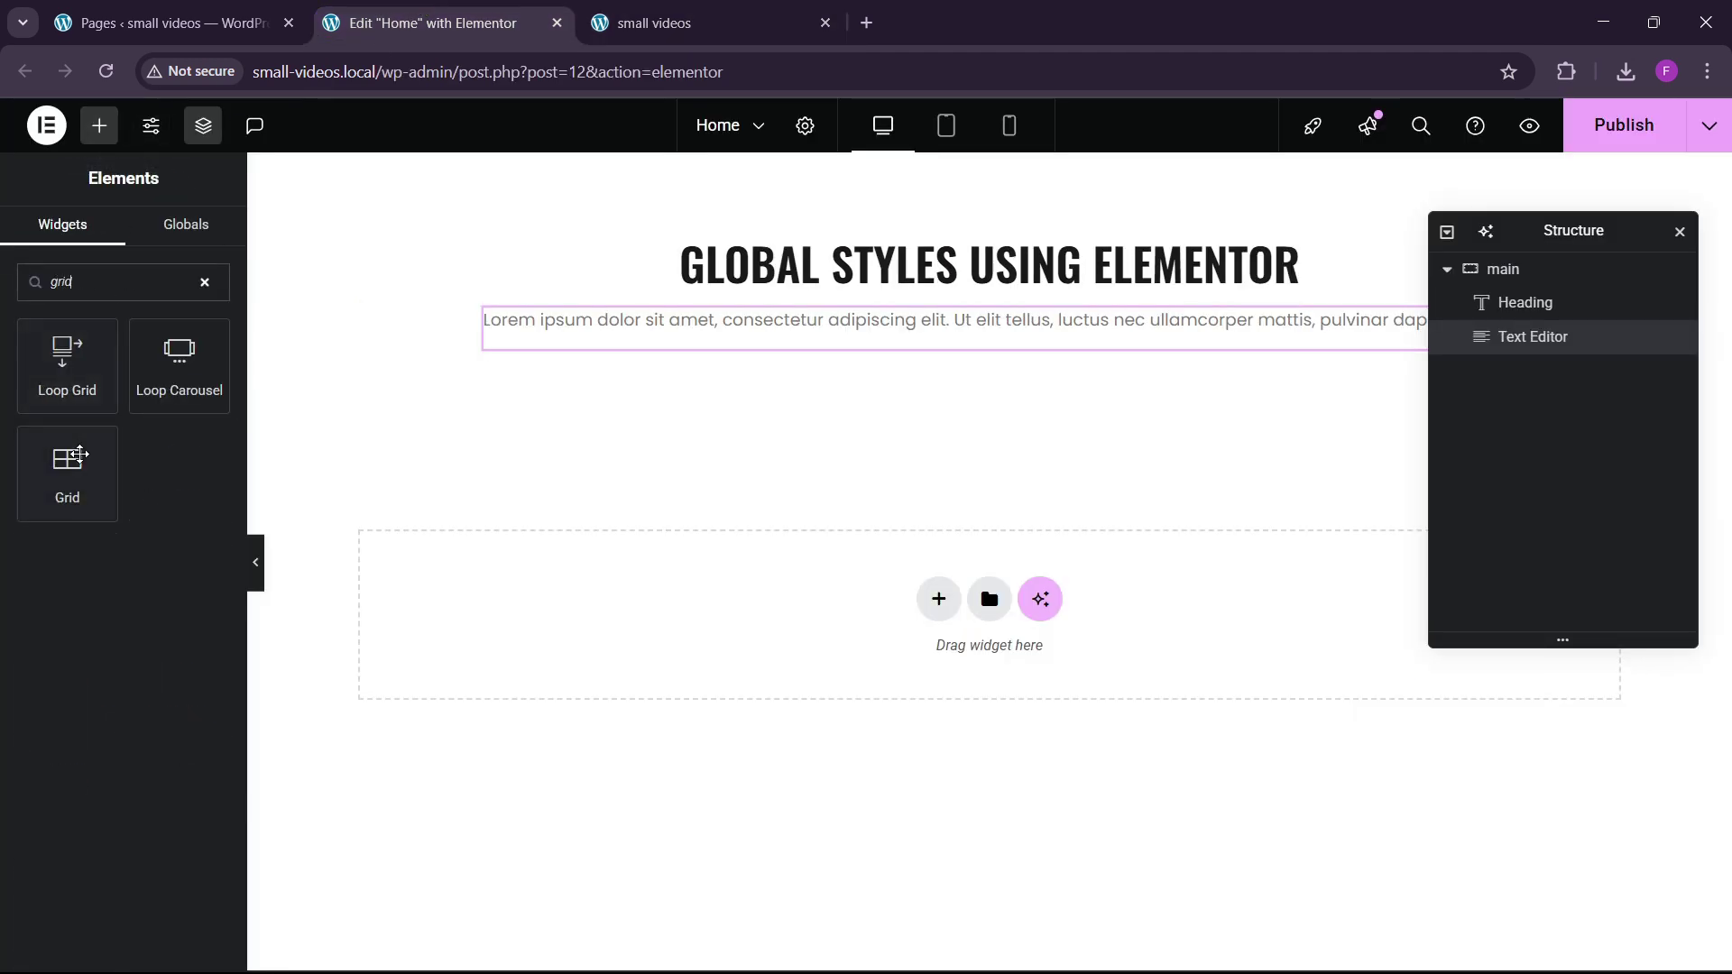
drag(79, 454, 700, 357)
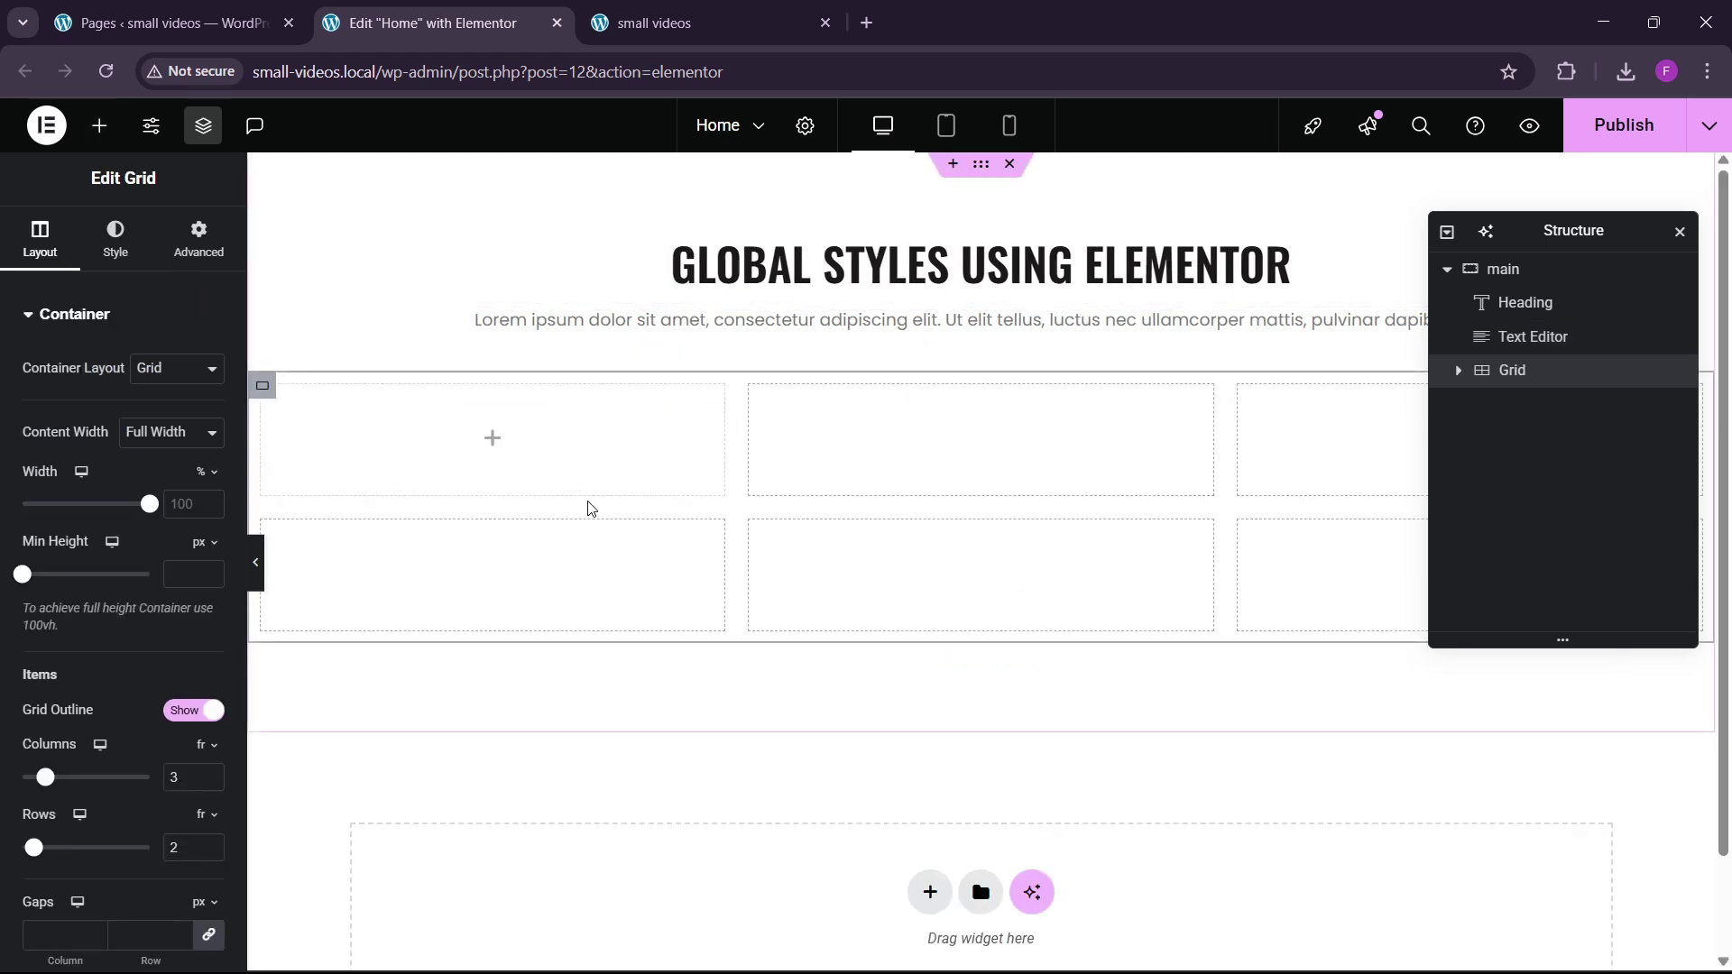
scroll(30, 634, down, 3)
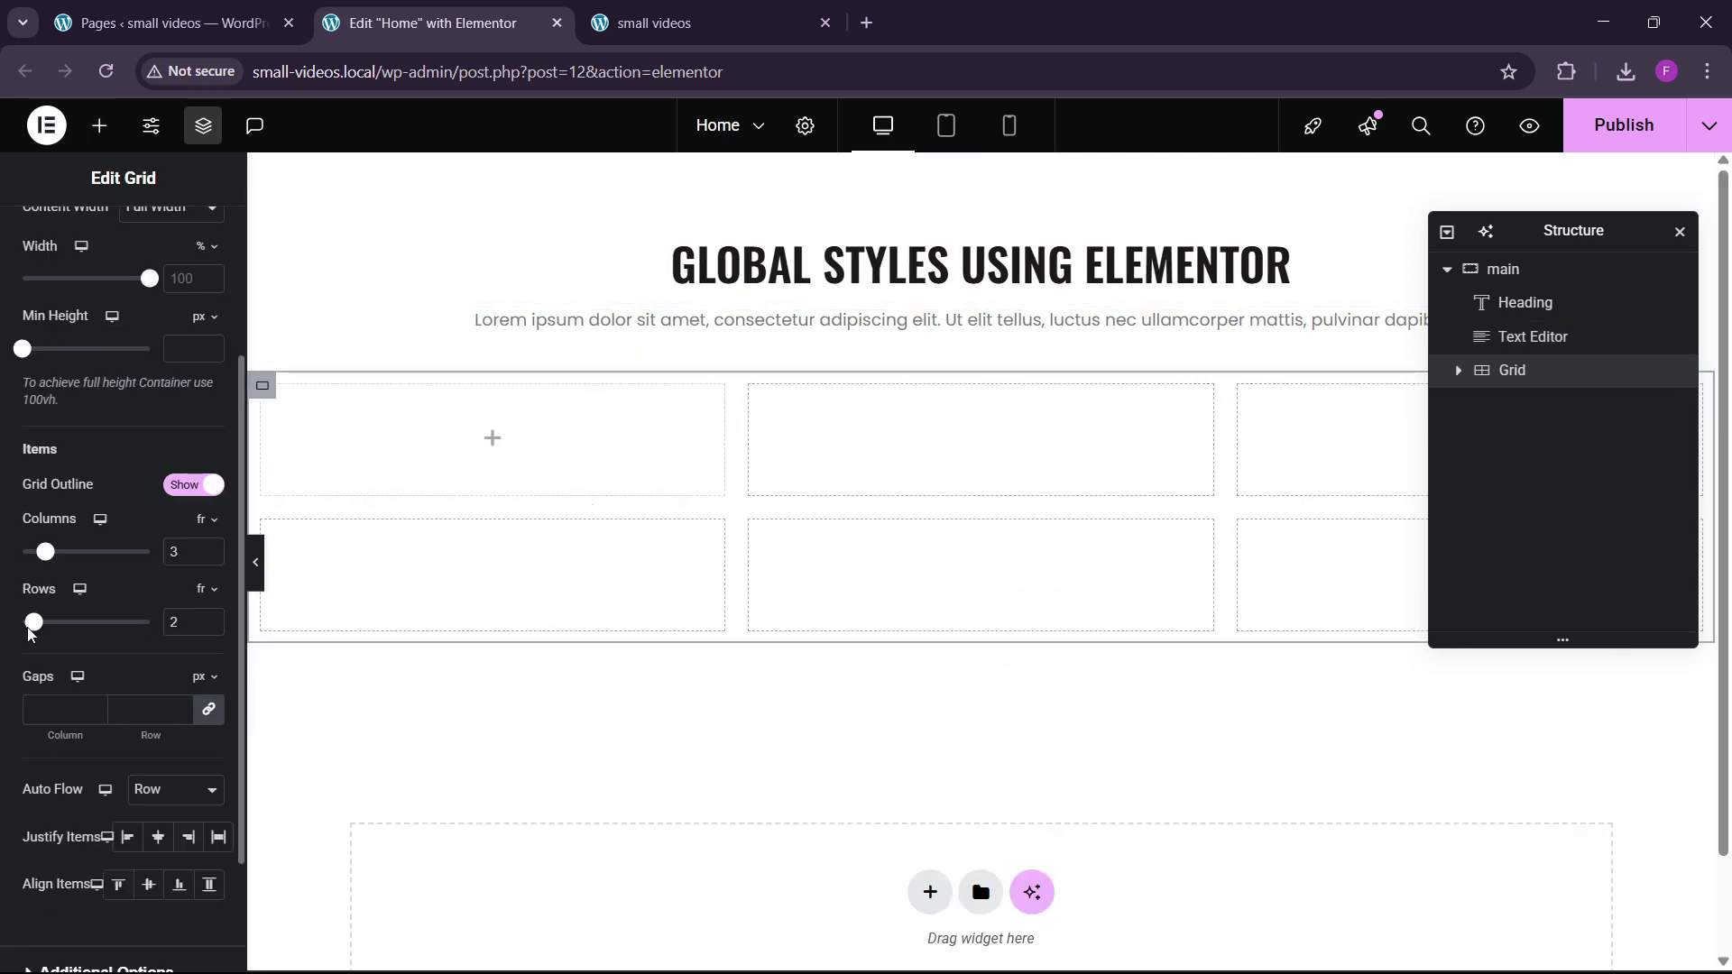
click(211, 548)
click(210, 632)
scroll(127, 462, up, 5)
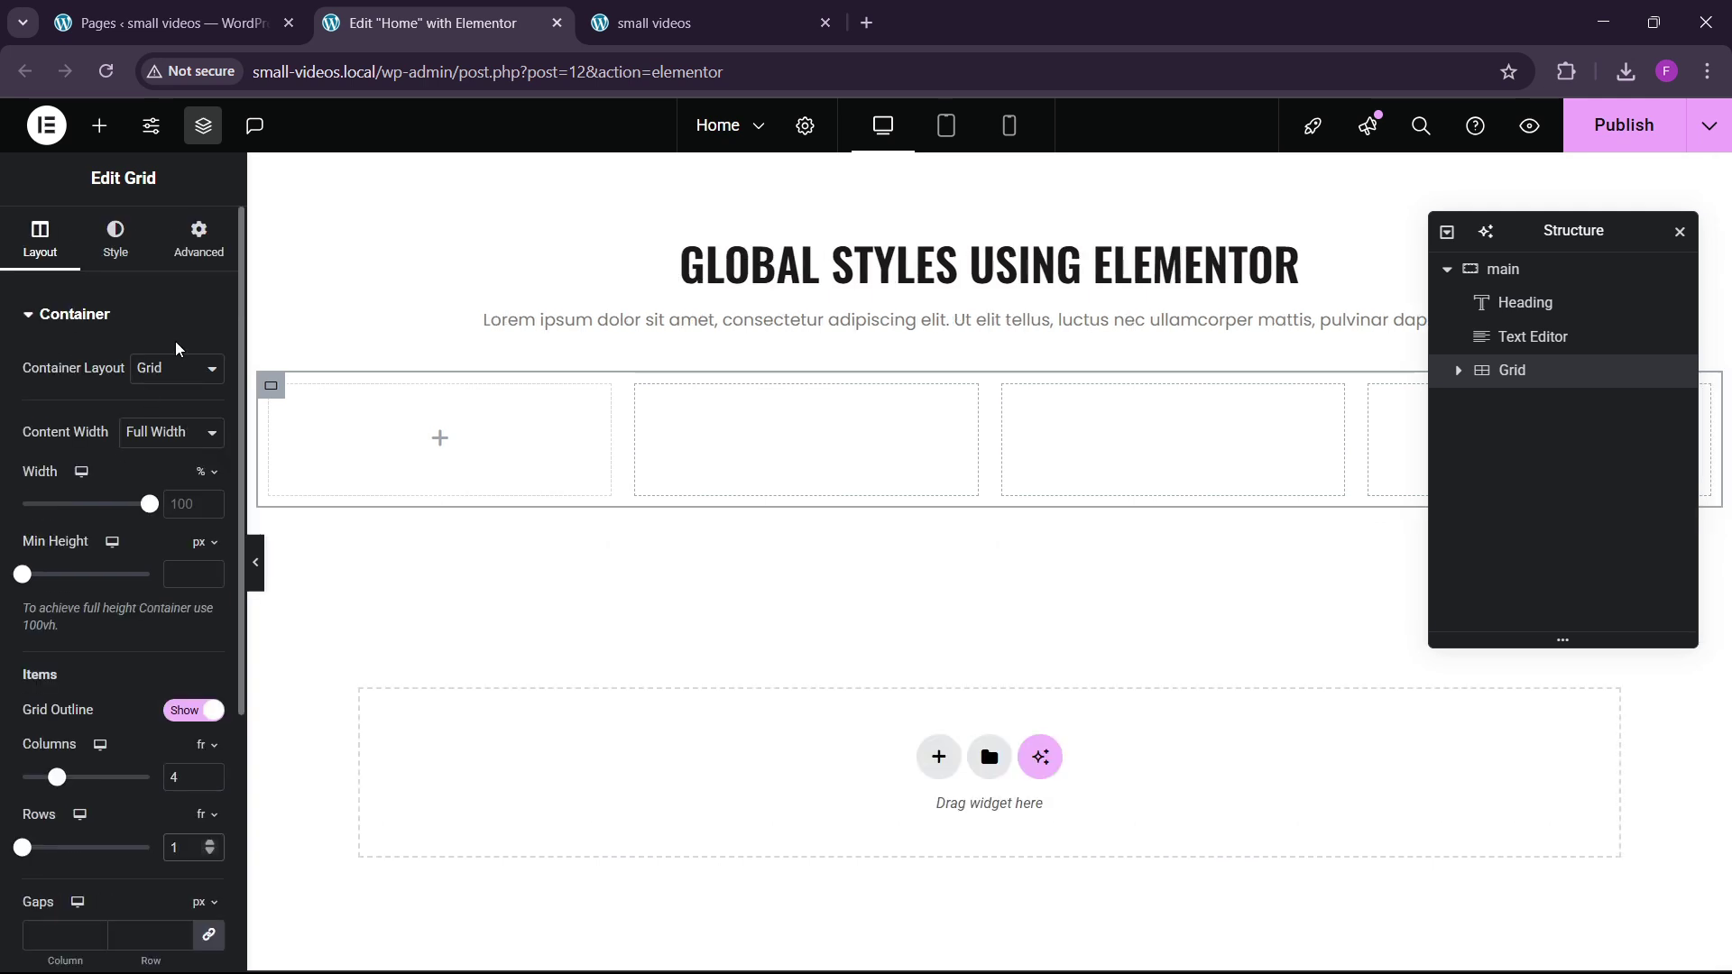
click(199, 239)
click(209, 488)
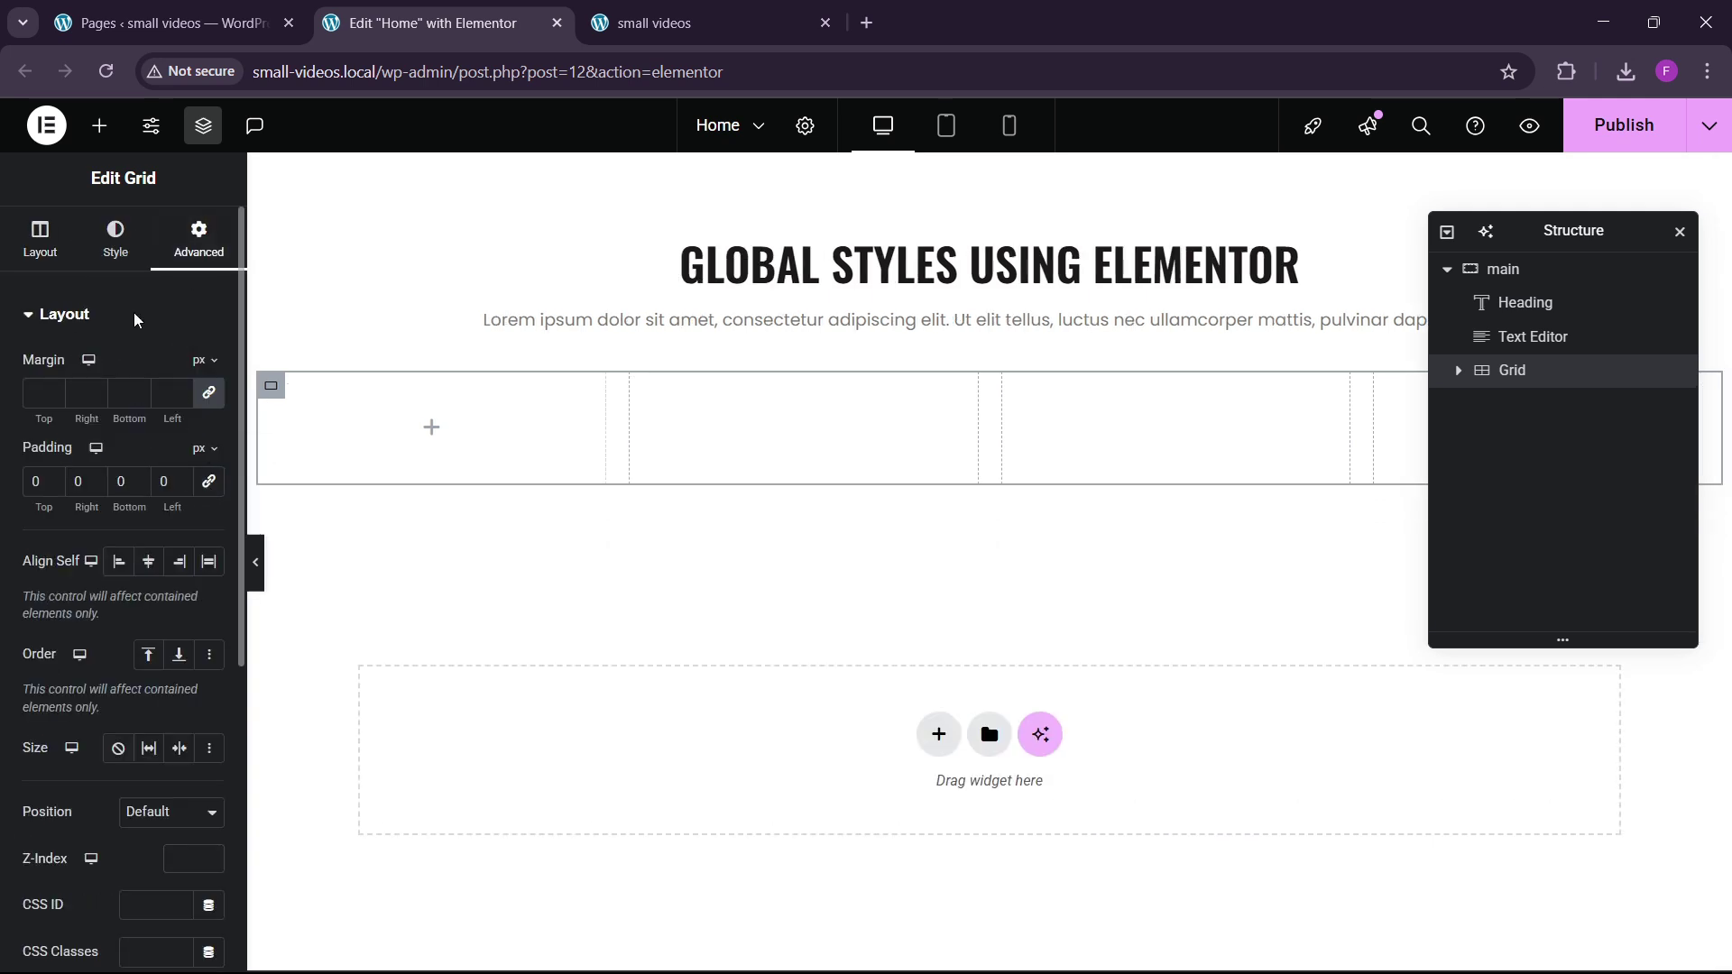
Place a padding-free container in the grid's first cell.
click(99, 125)
drag(74, 451, 441, 417)
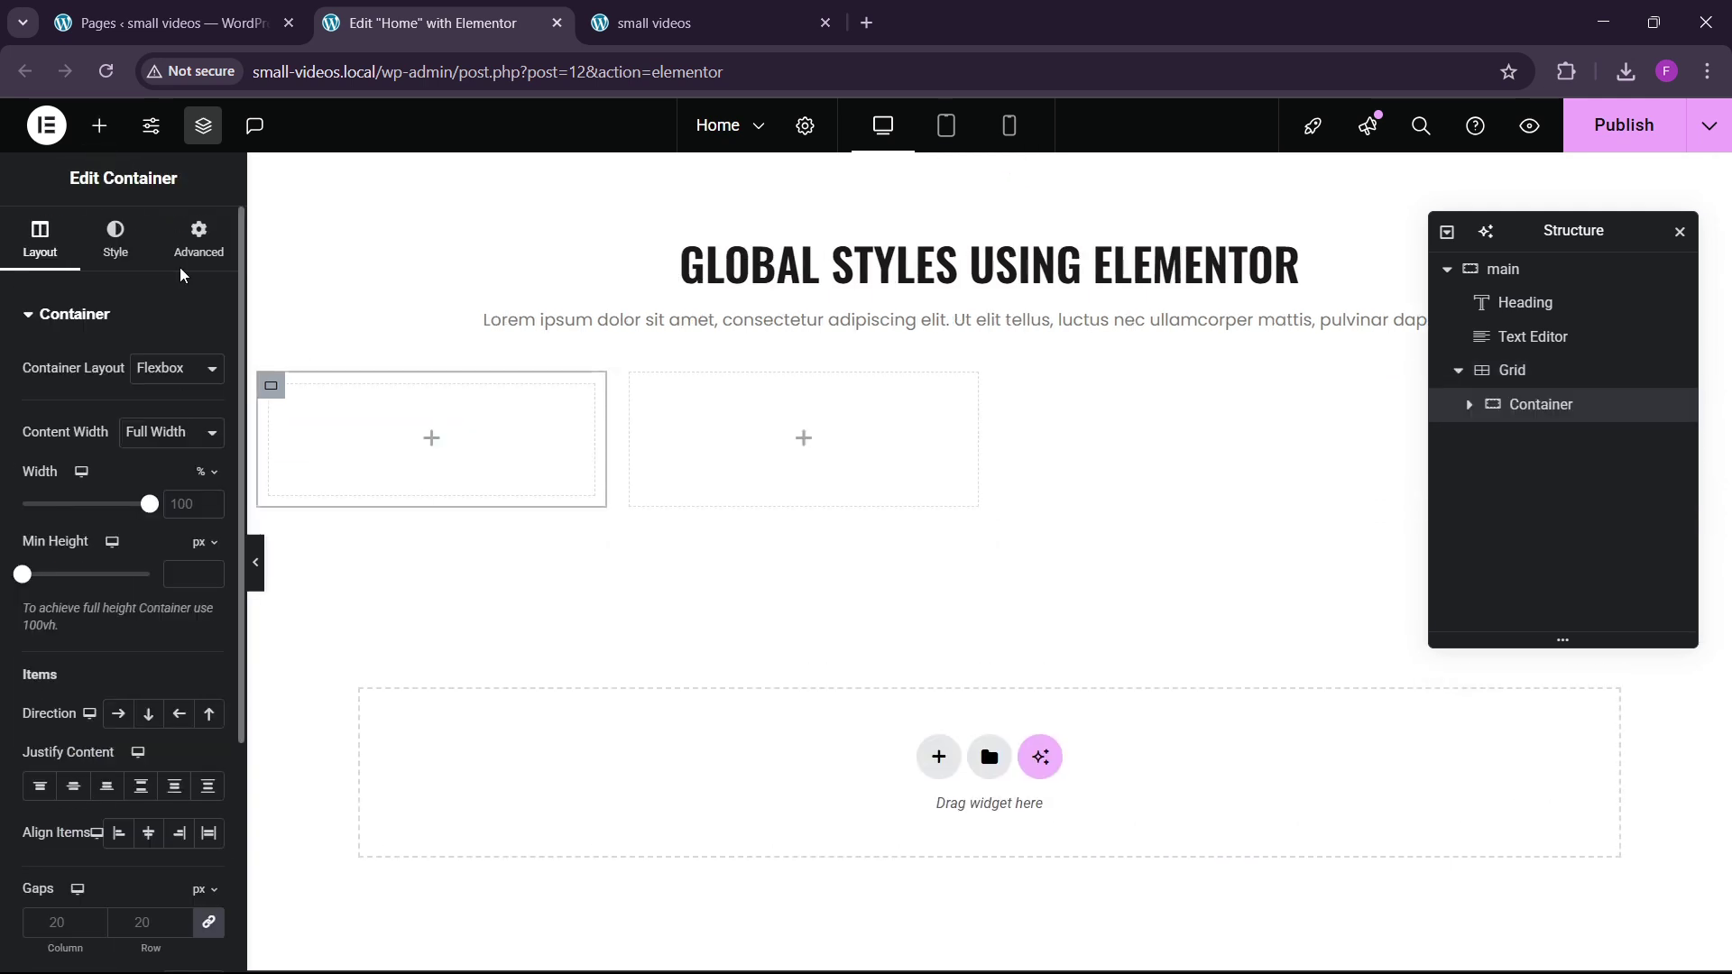
click(198, 239)
click(208, 481)
Add an Image widget to the container showing the green leaves image from the media library.
click(99, 125)
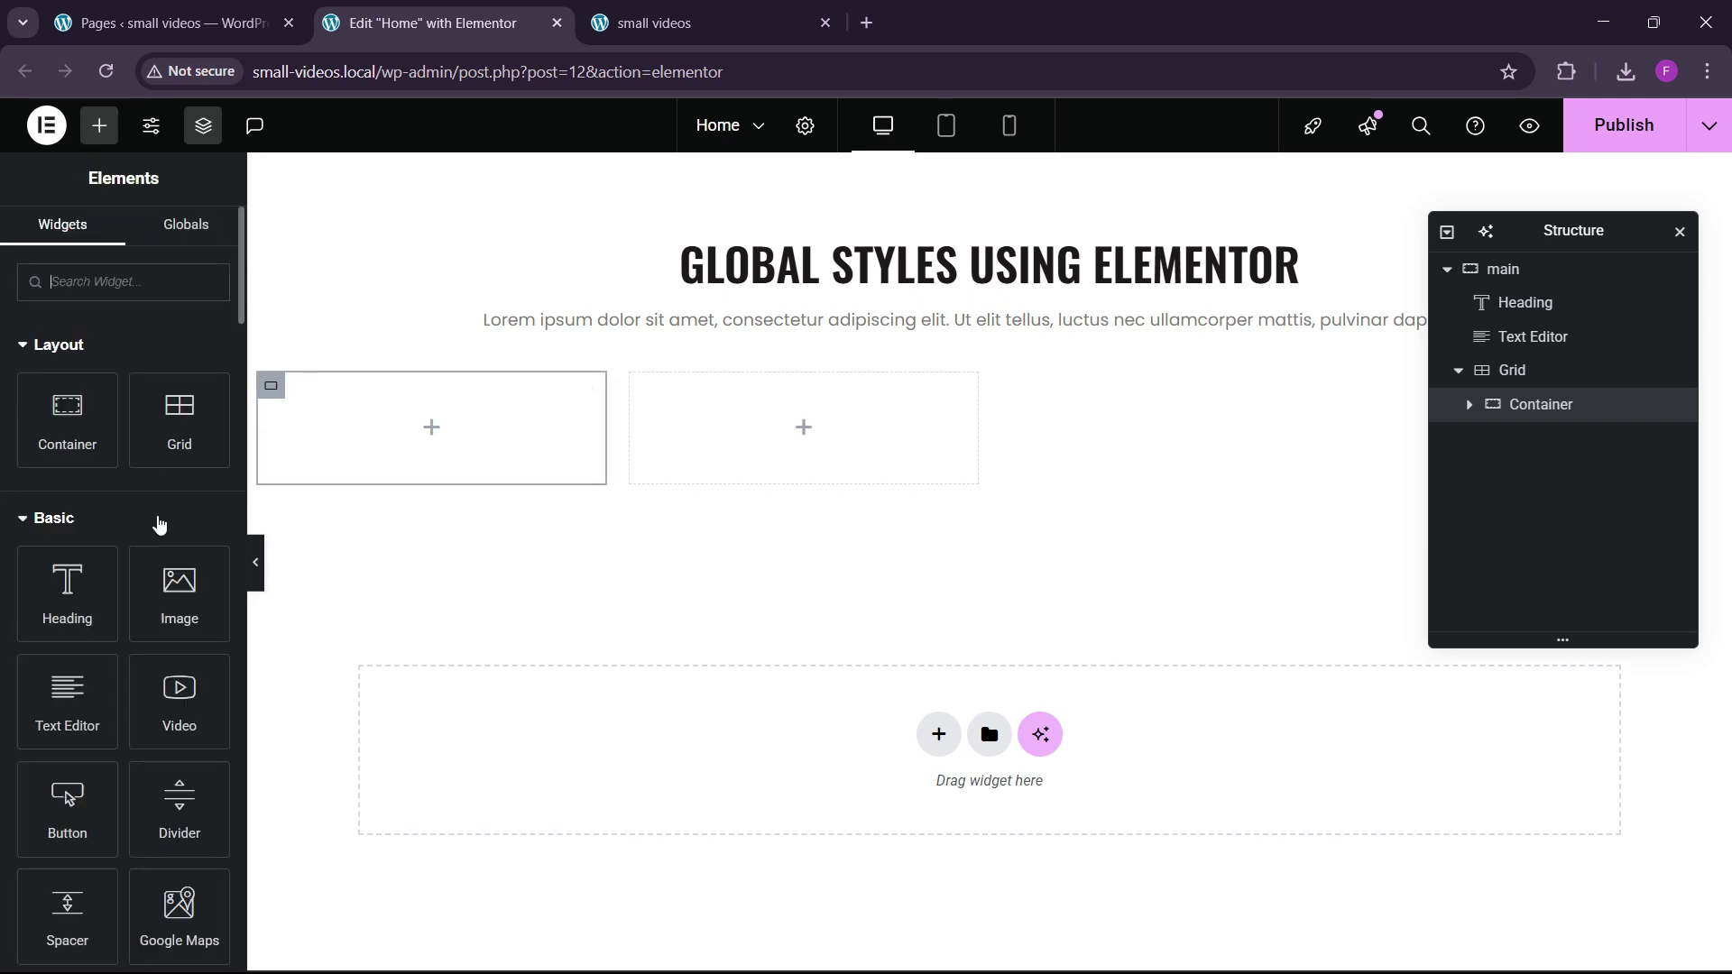
drag(178, 587, 397, 432)
click(181, 456)
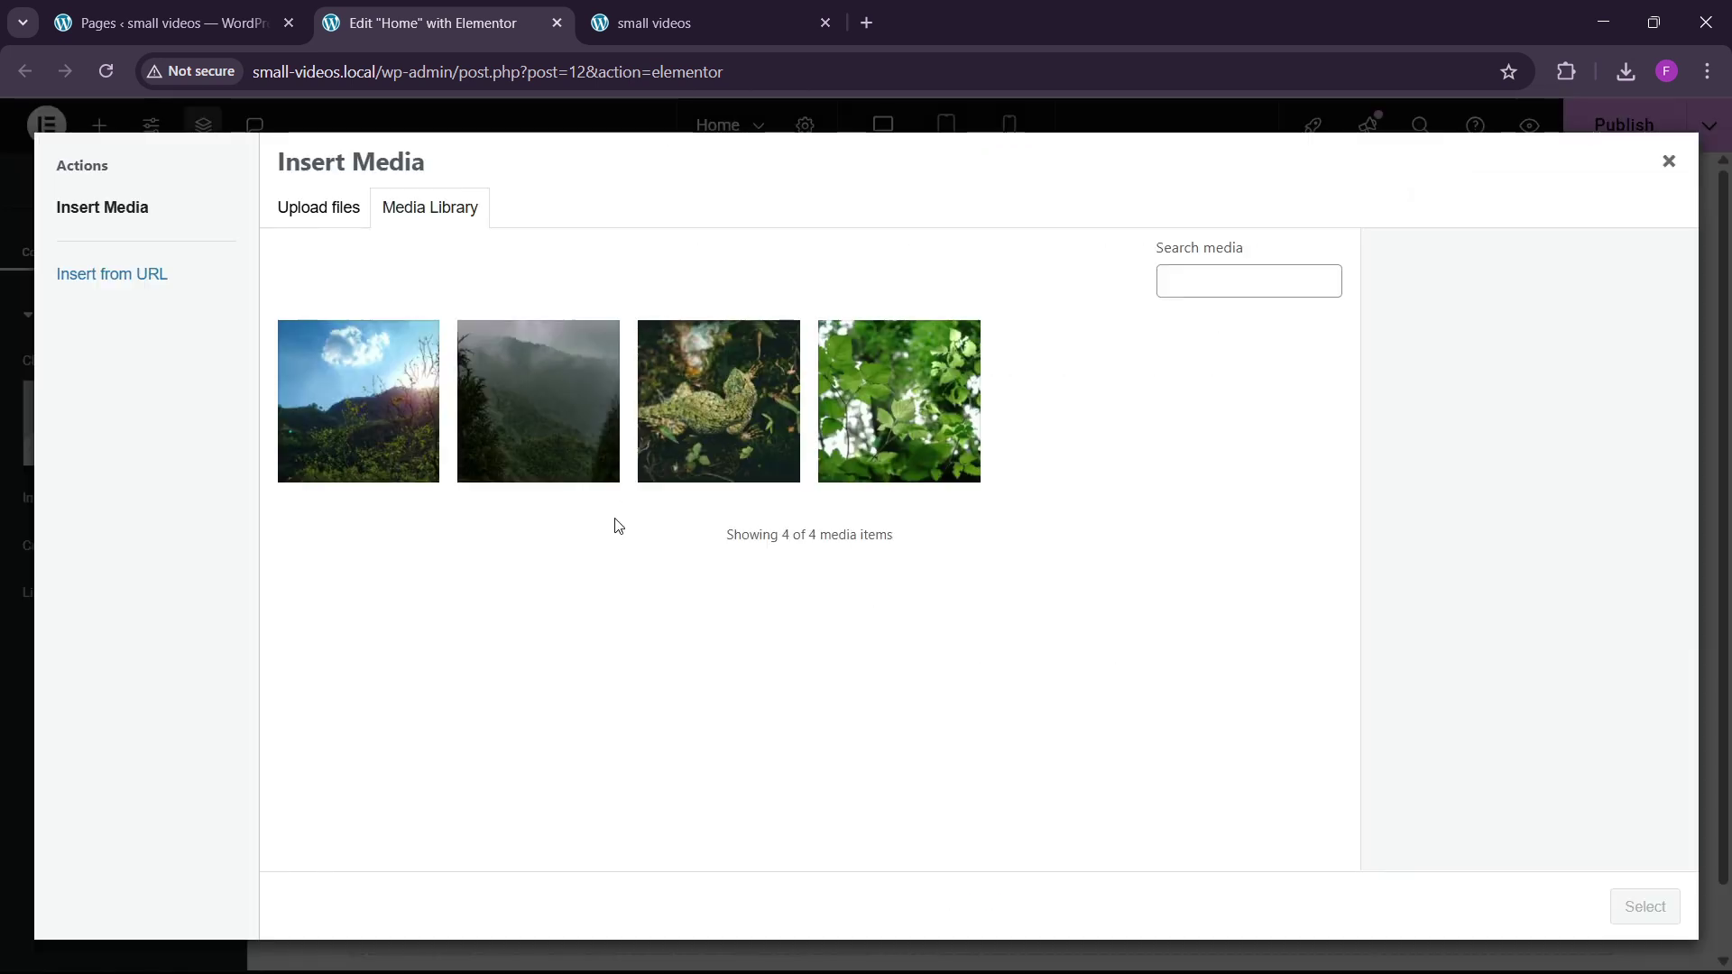
click(555, 473)
click(830, 451)
click(1644, 907)
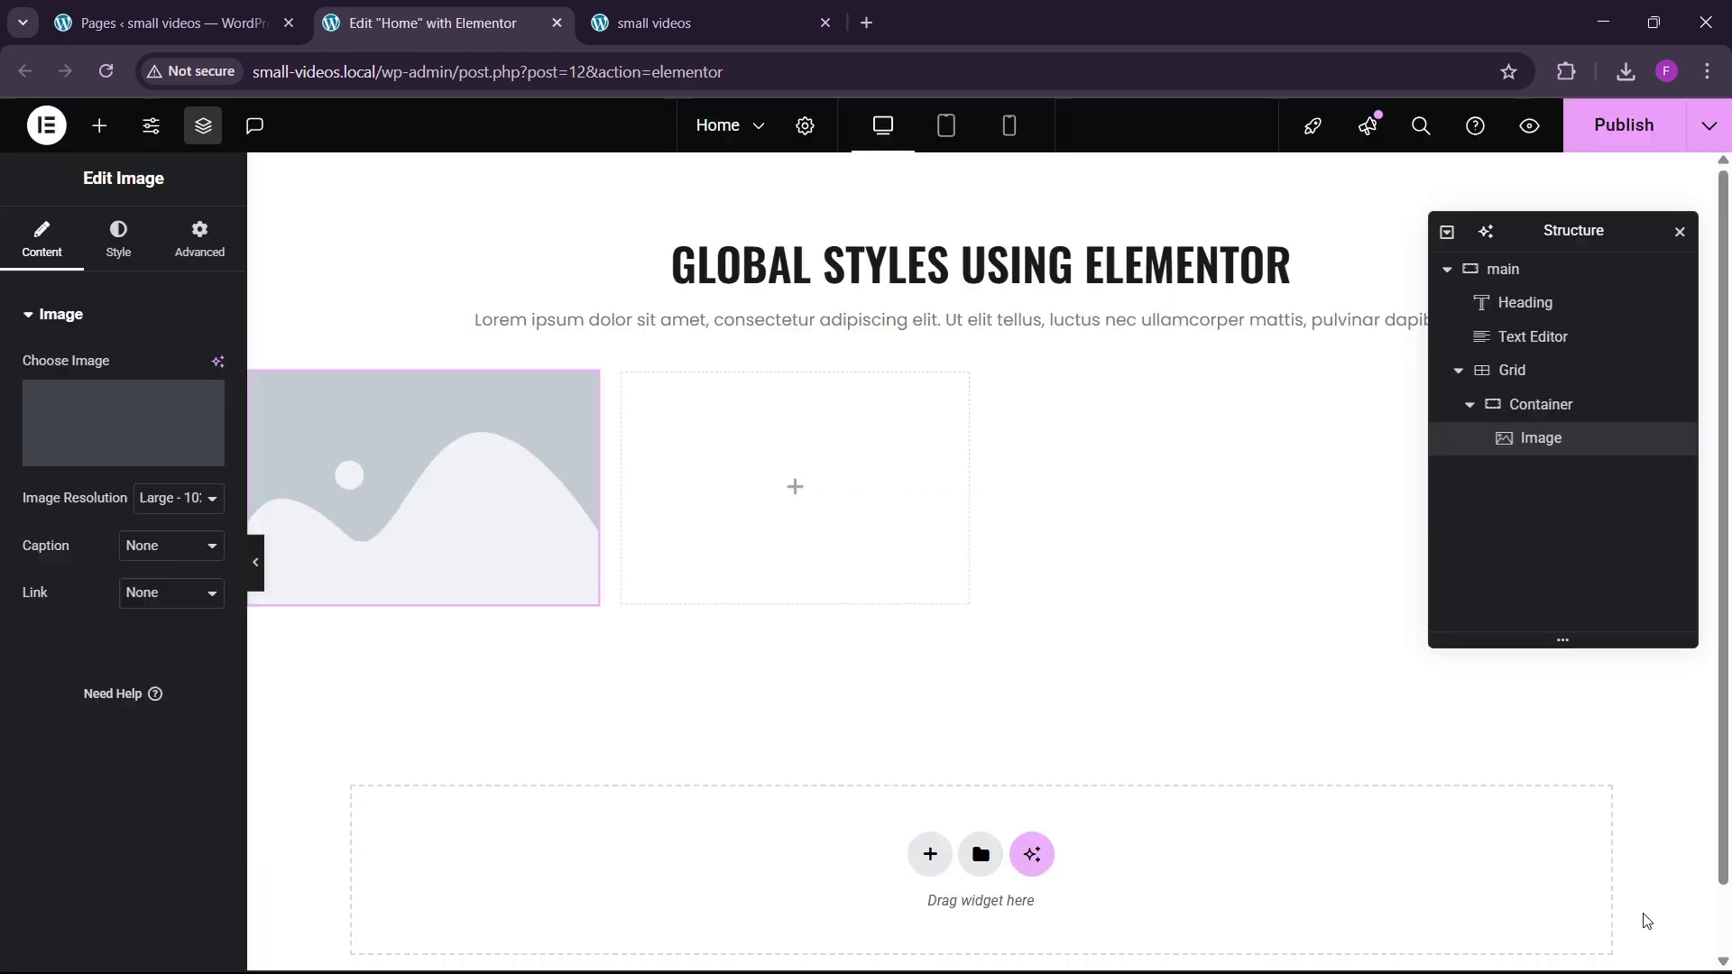
click(99, 126)
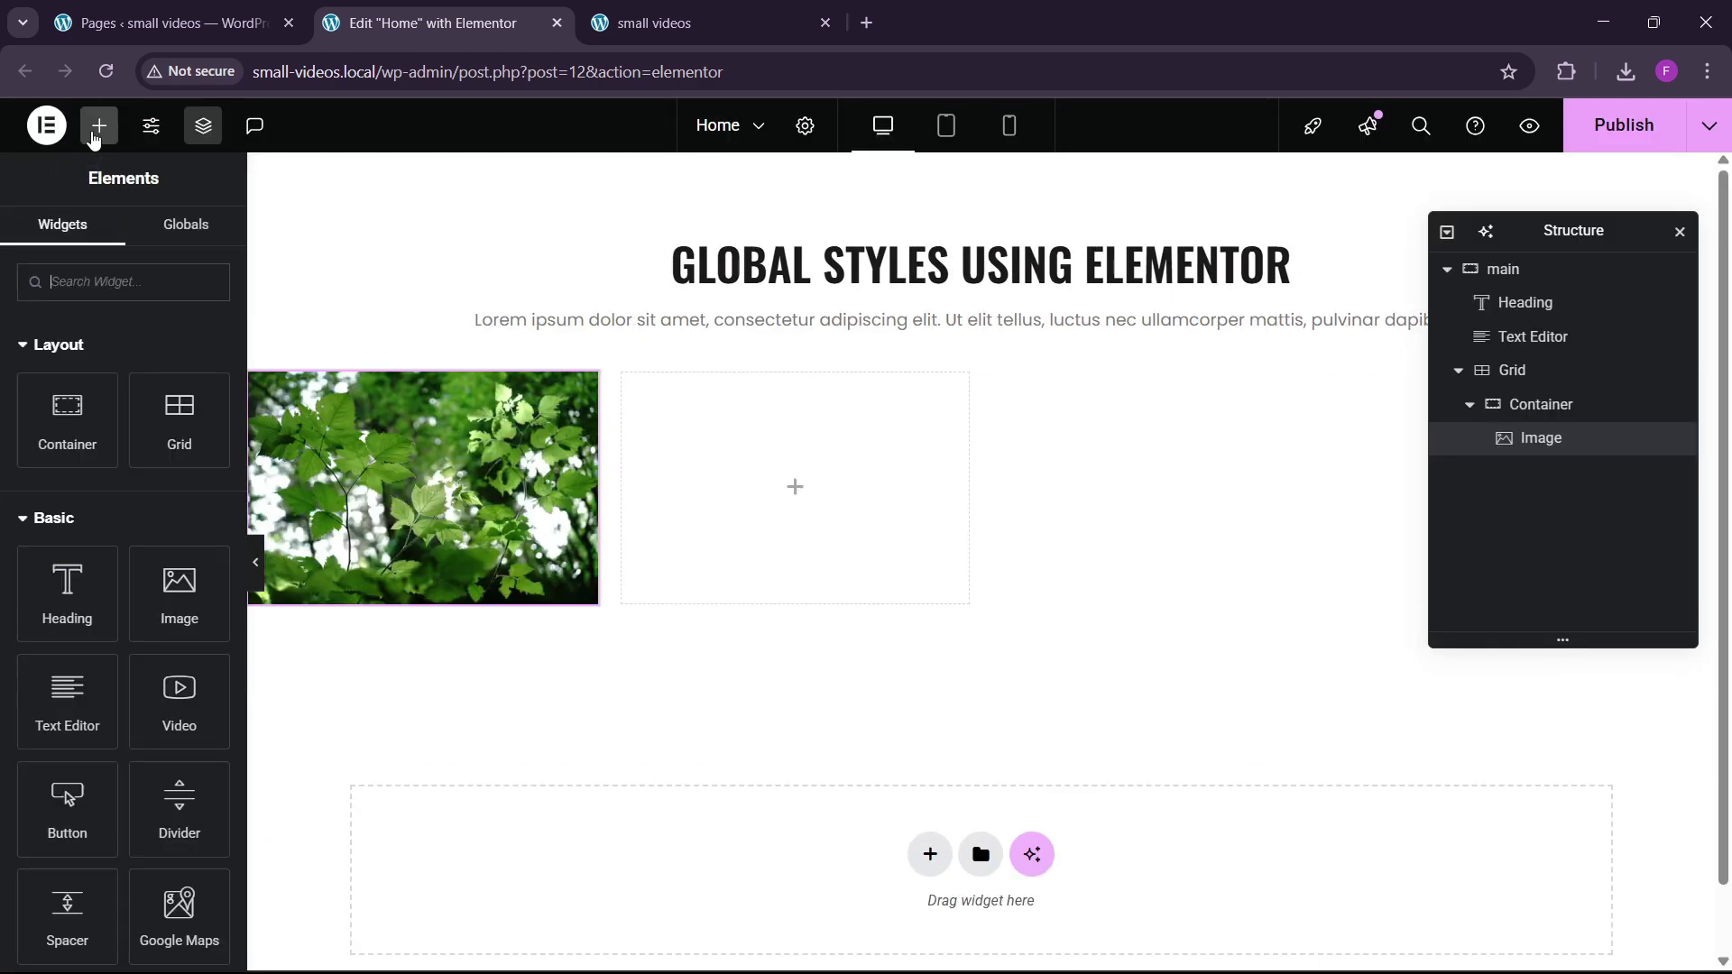
Add a 'Landscapes' heading under the leaves image and centre the card container's contents.
drag(67, 588, 371, 514)
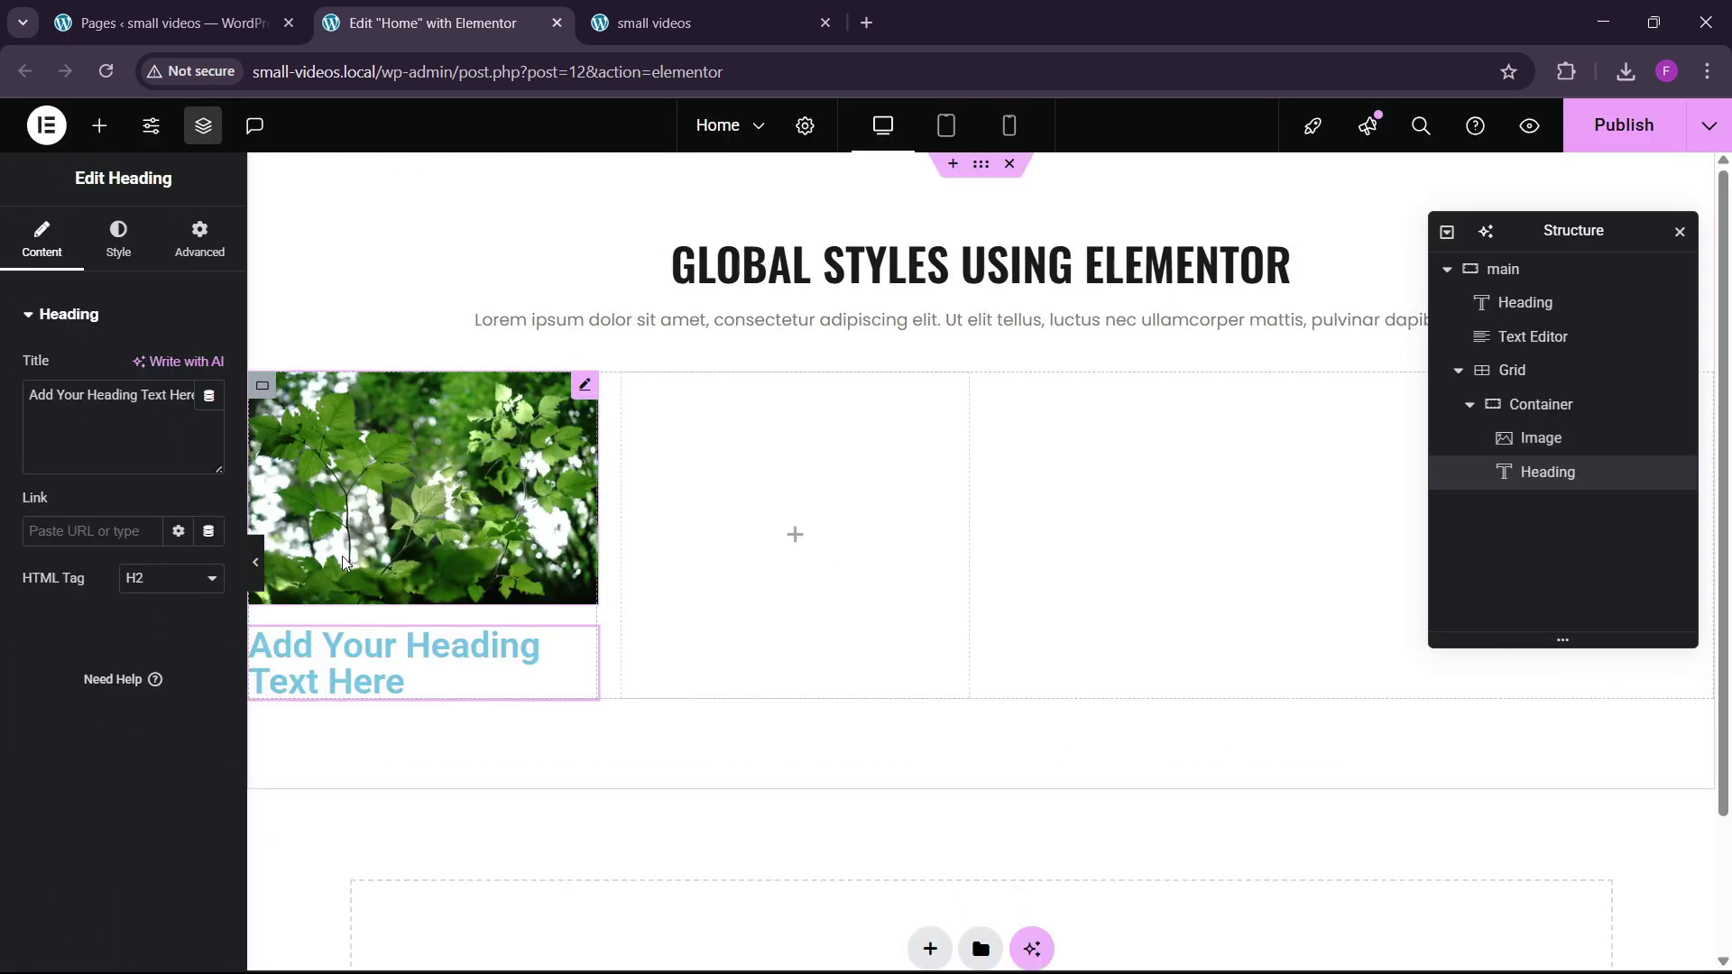
triple_click(148, 426)
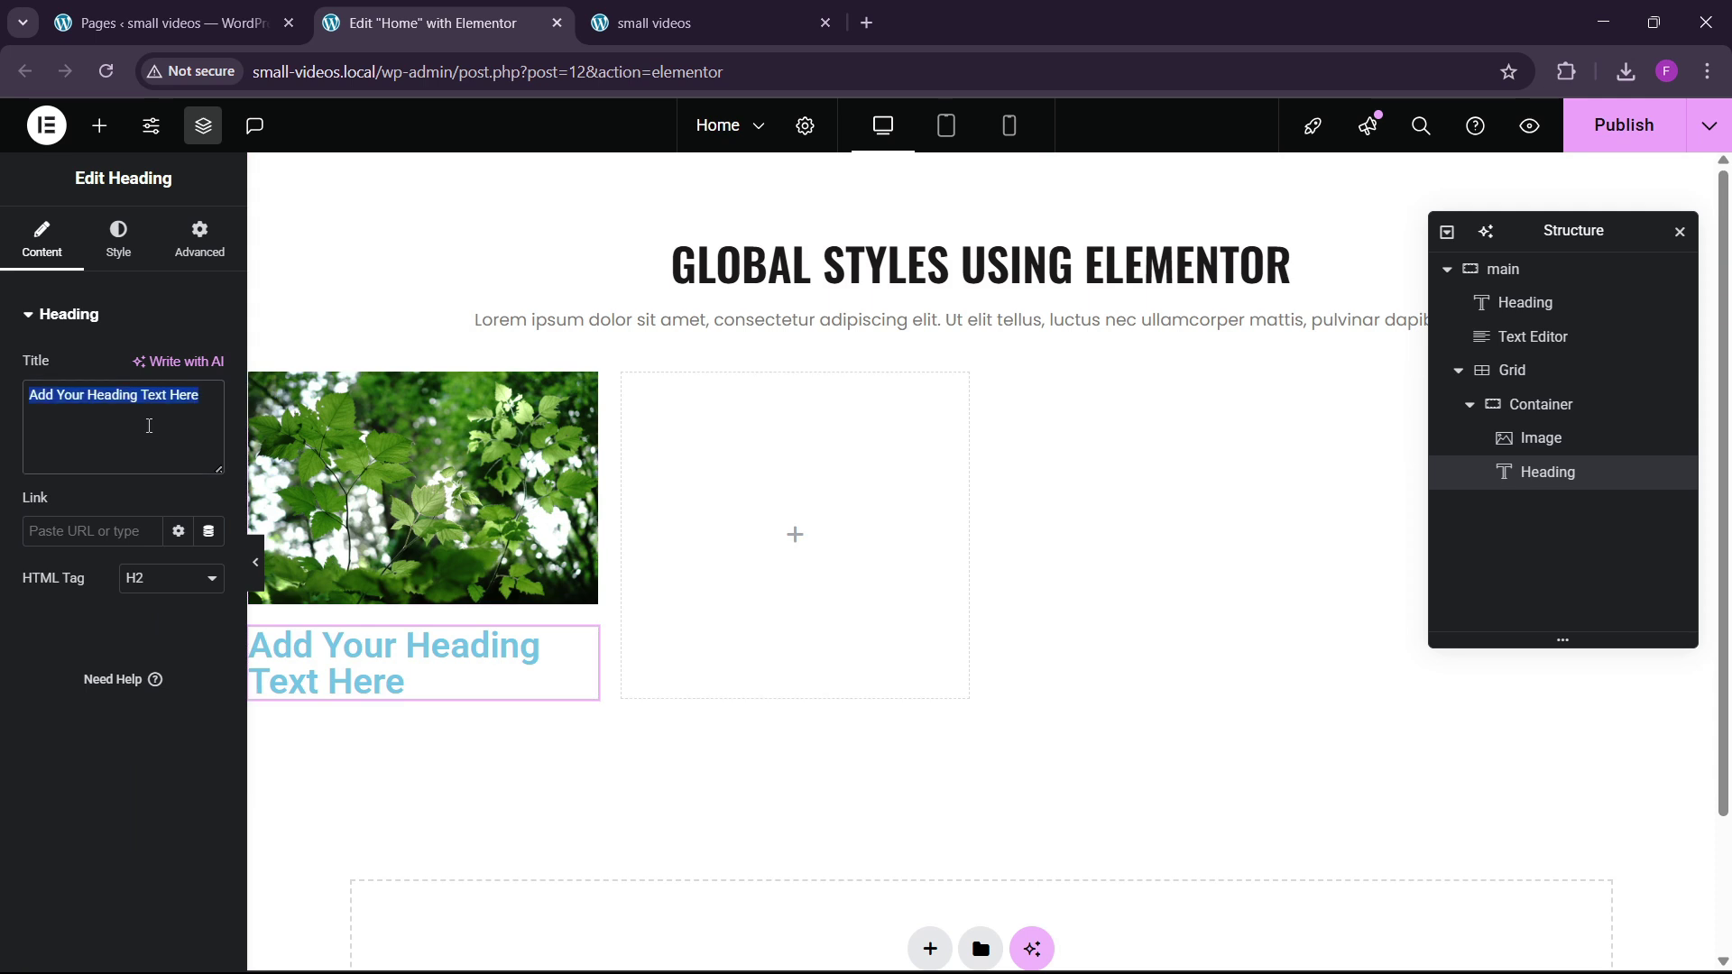
key(BackSpace)
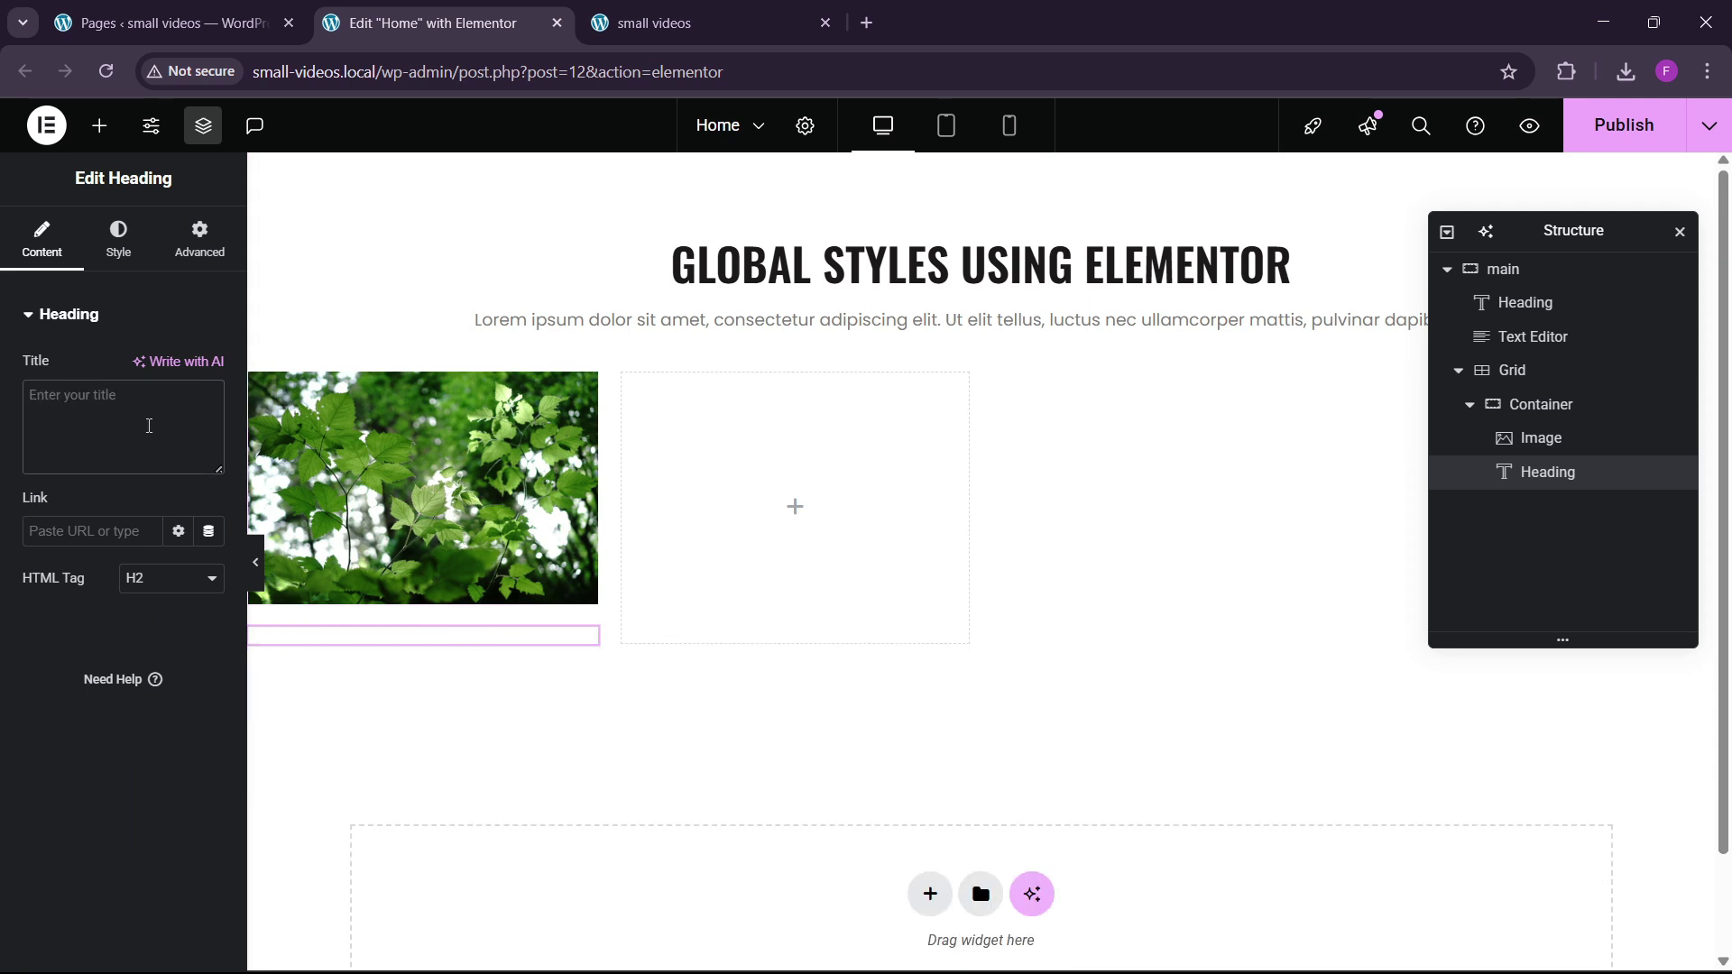
text(Landscapes)
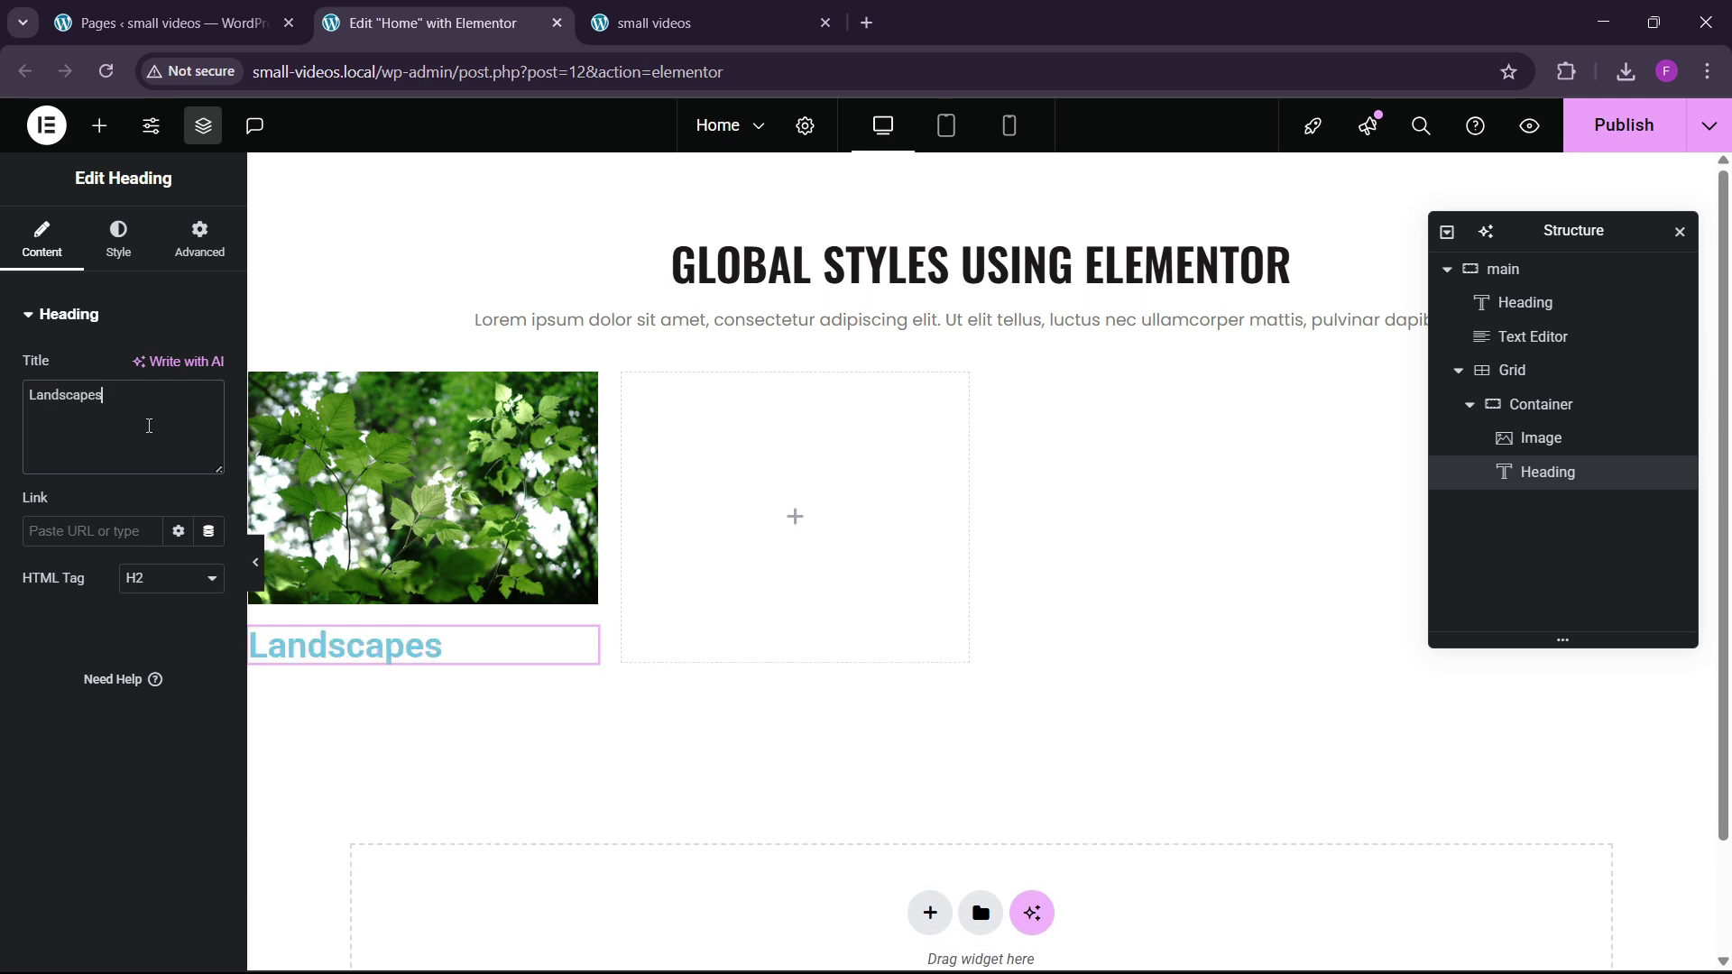
click(1670, 403)
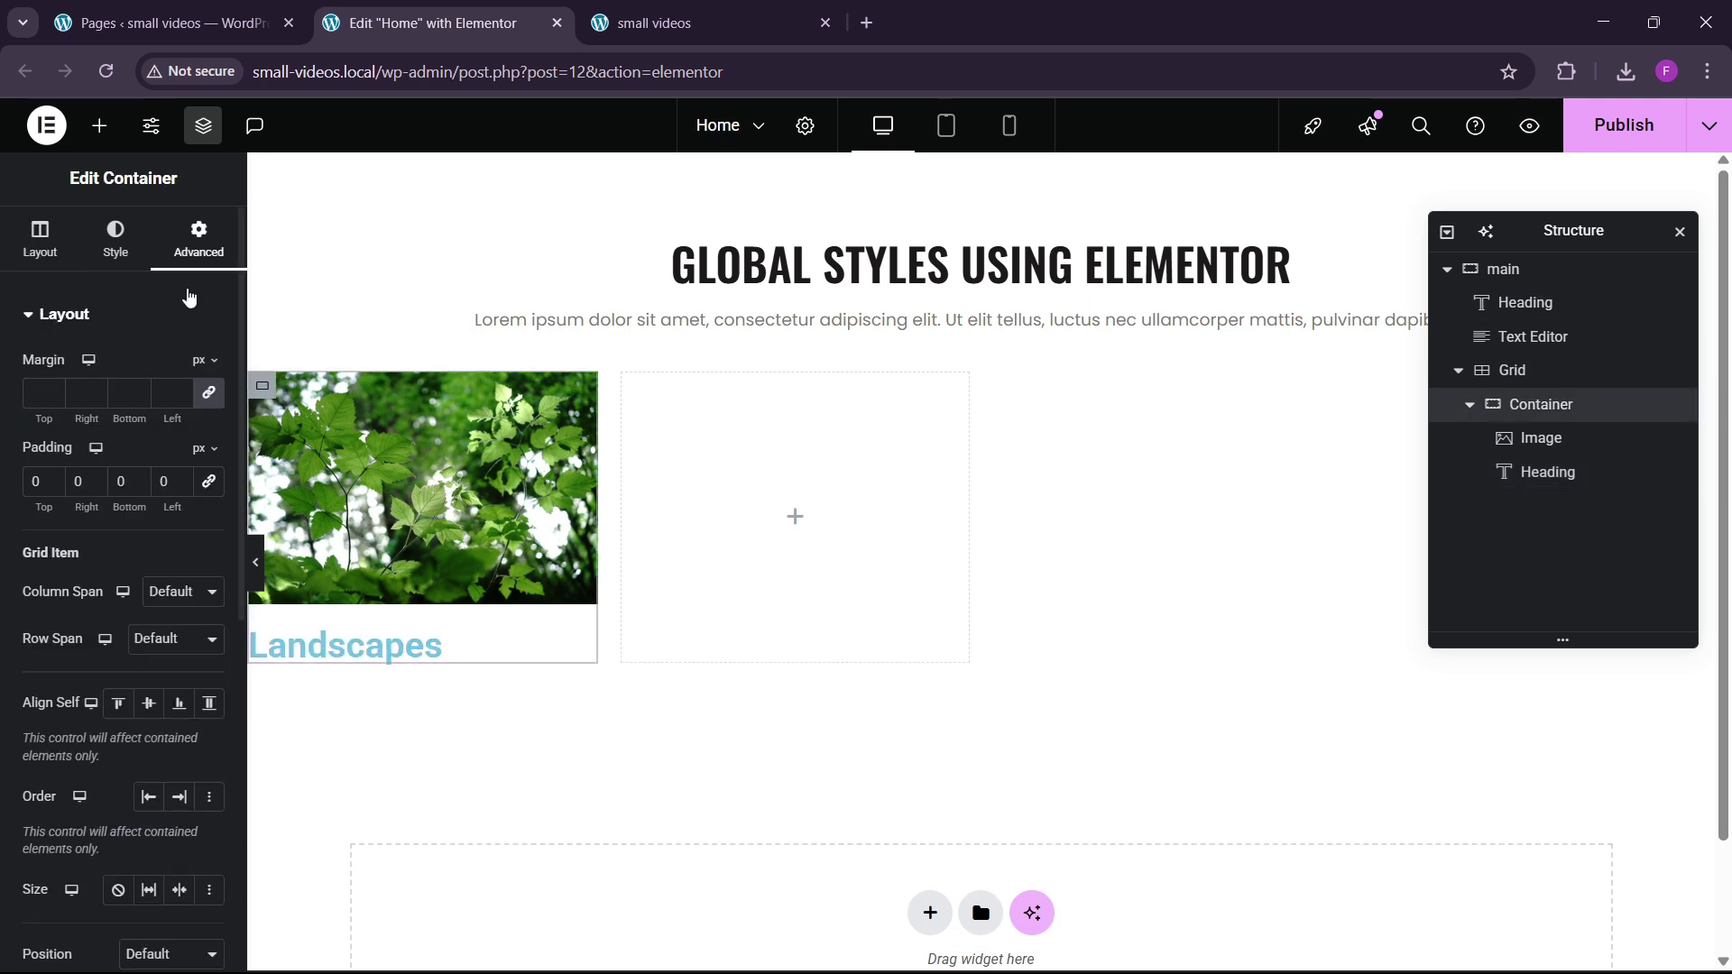
click(73, 785)
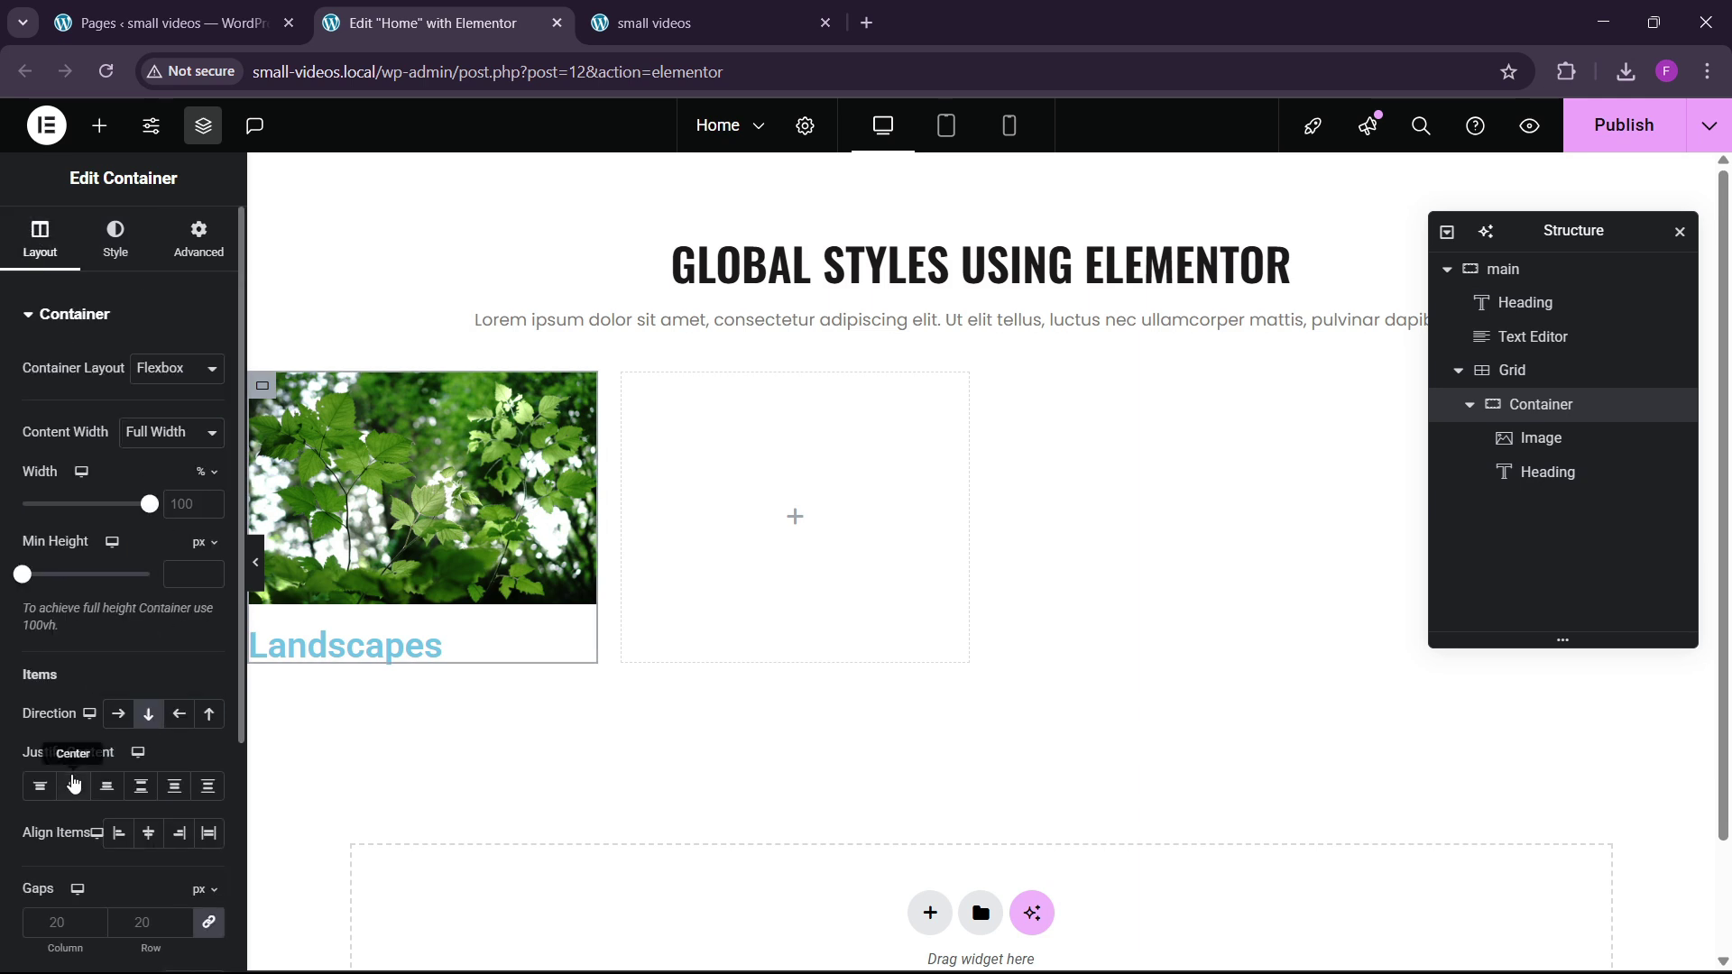
click(155, 844)
Style the Landscapes heading with the small heading global font and black global colour.
click(487, 646)
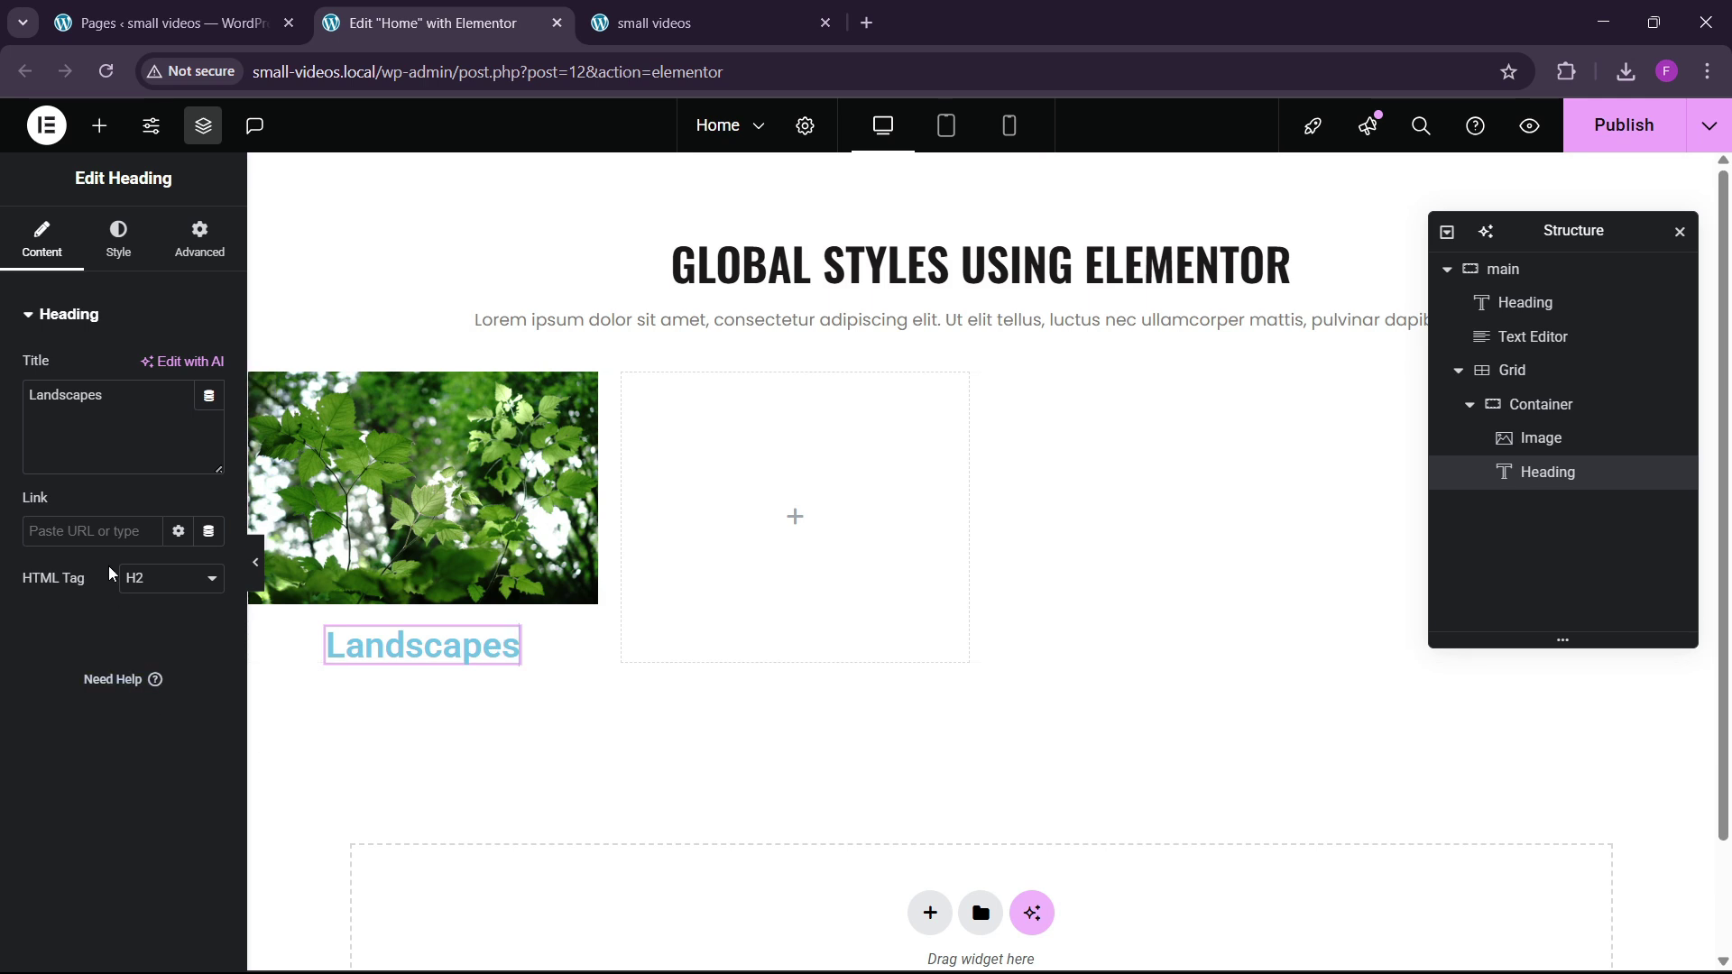
click(118, 239)
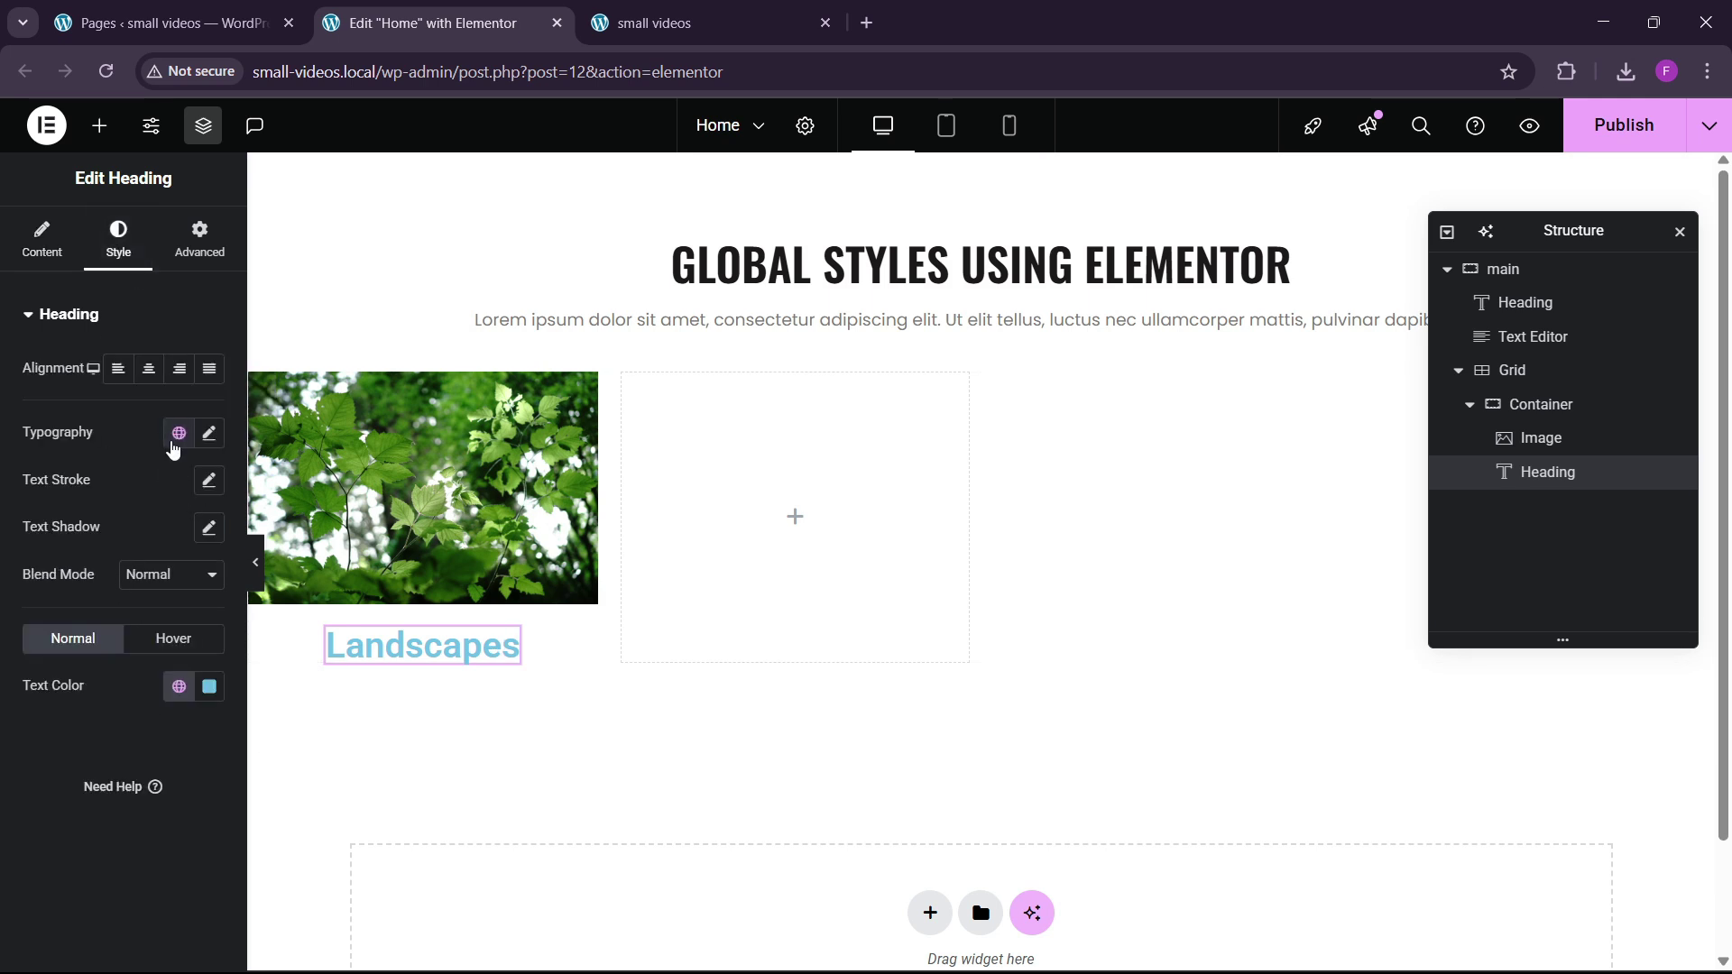
click(177, 433)
click(136, 834)
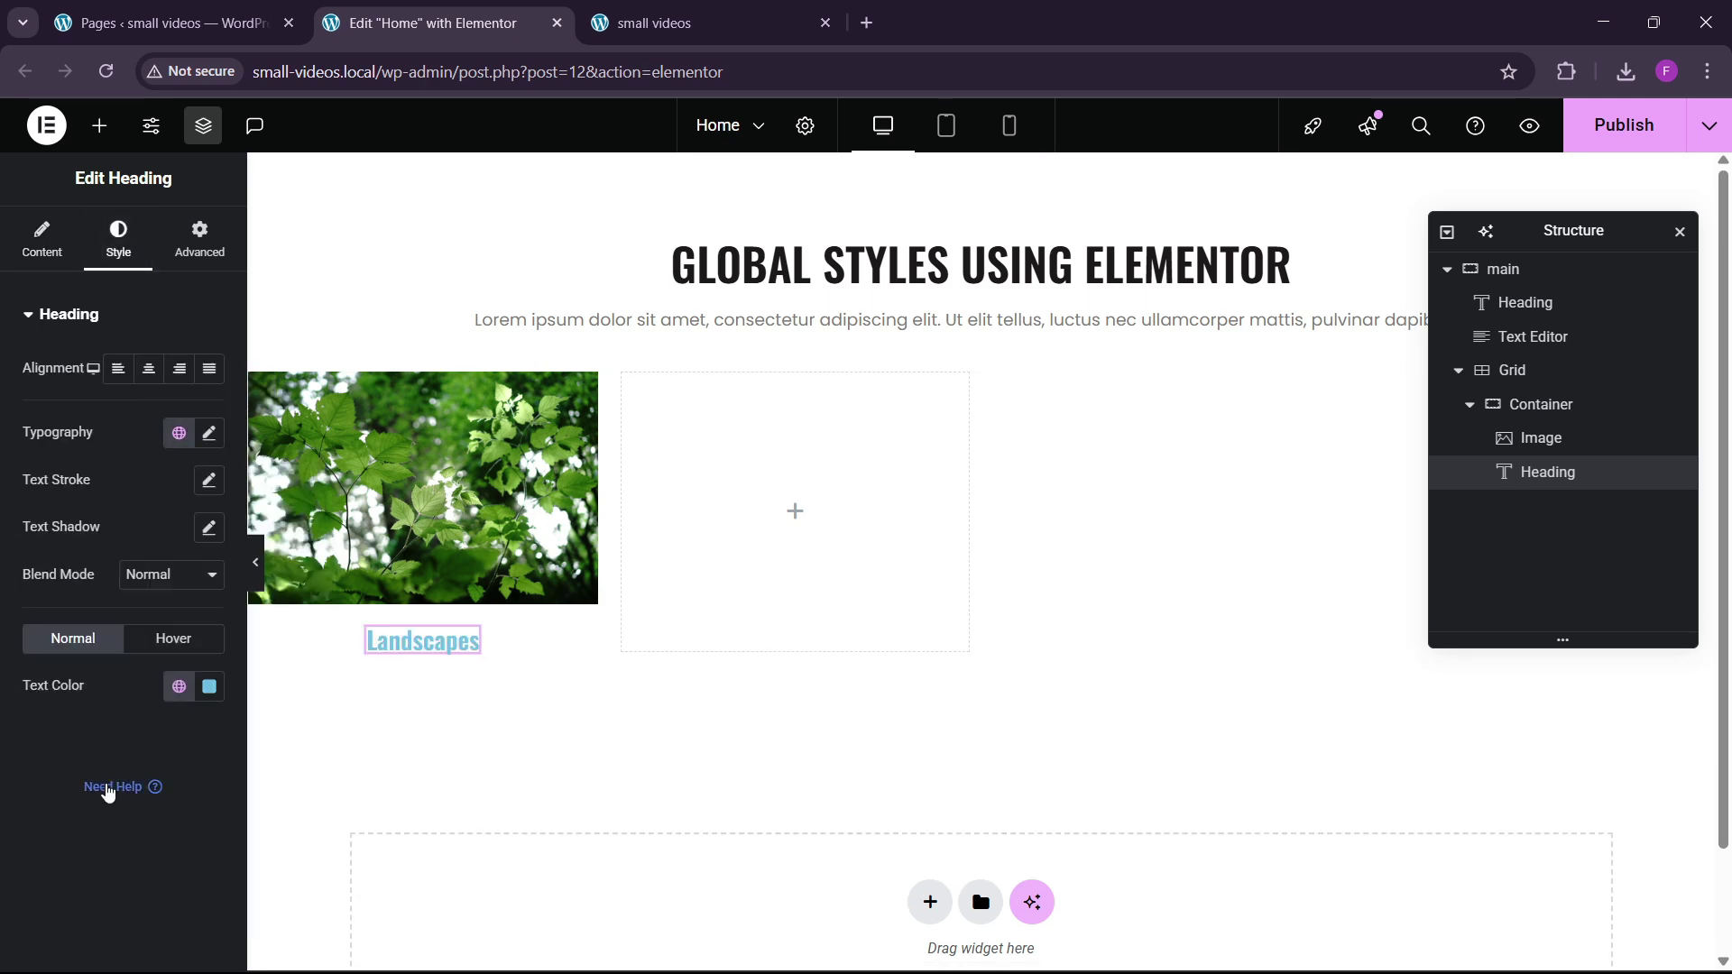
click(178, 687)
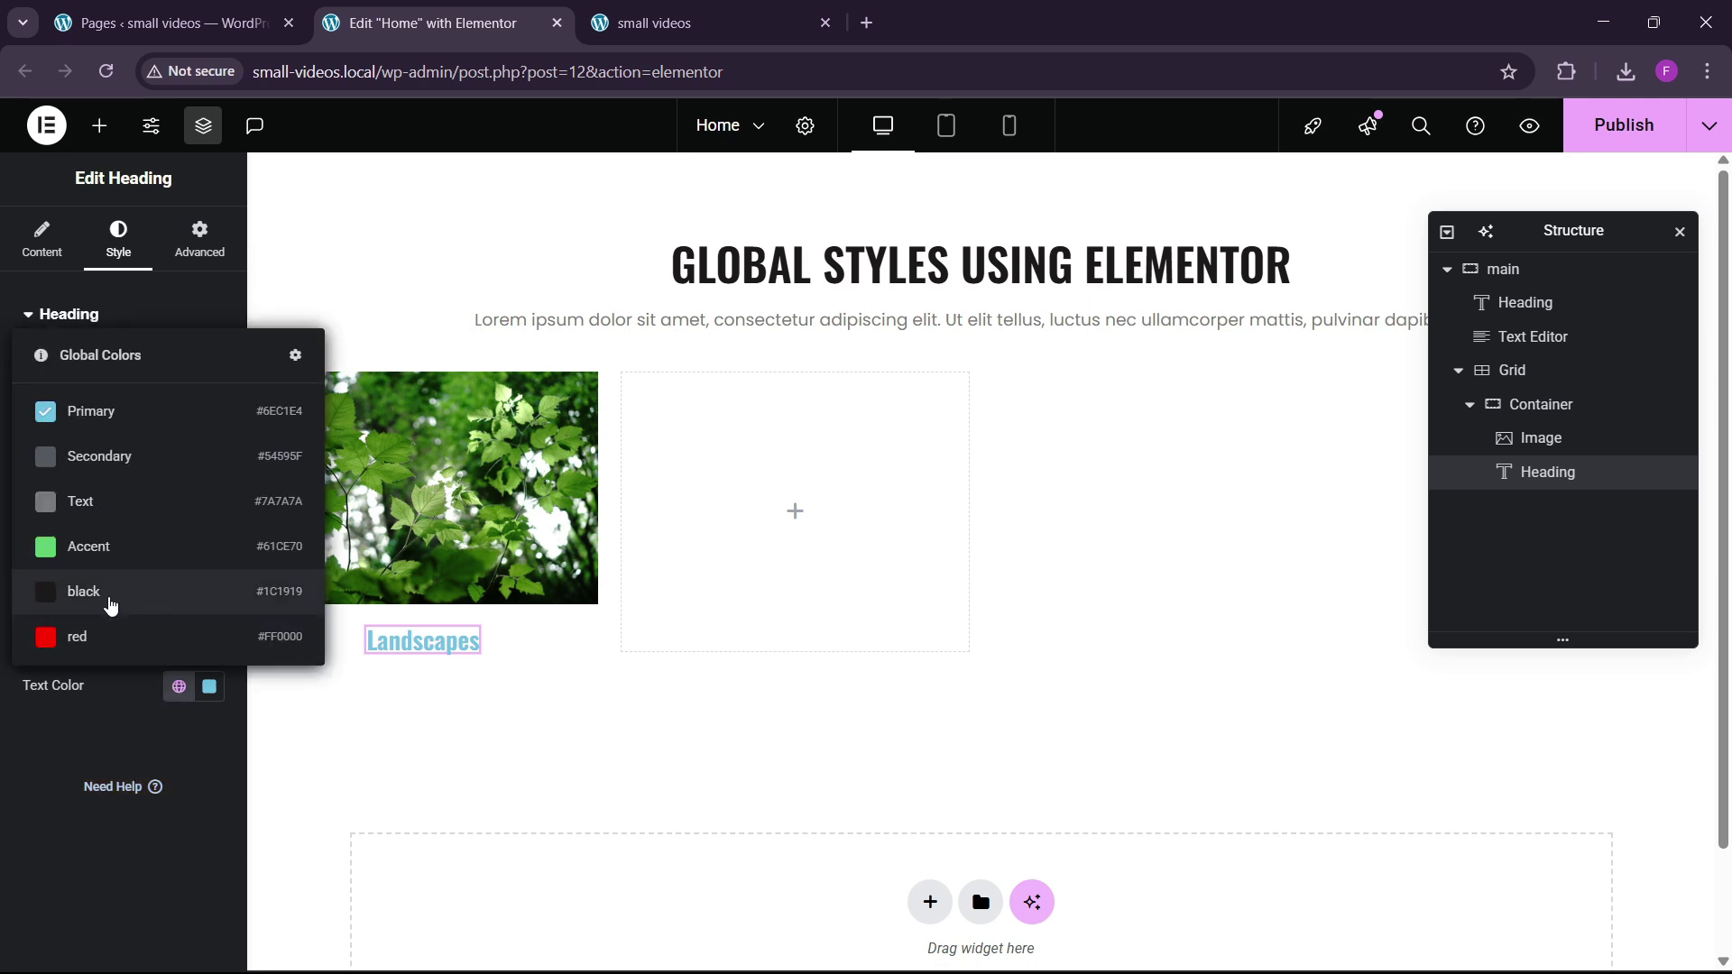
click(107, 591)
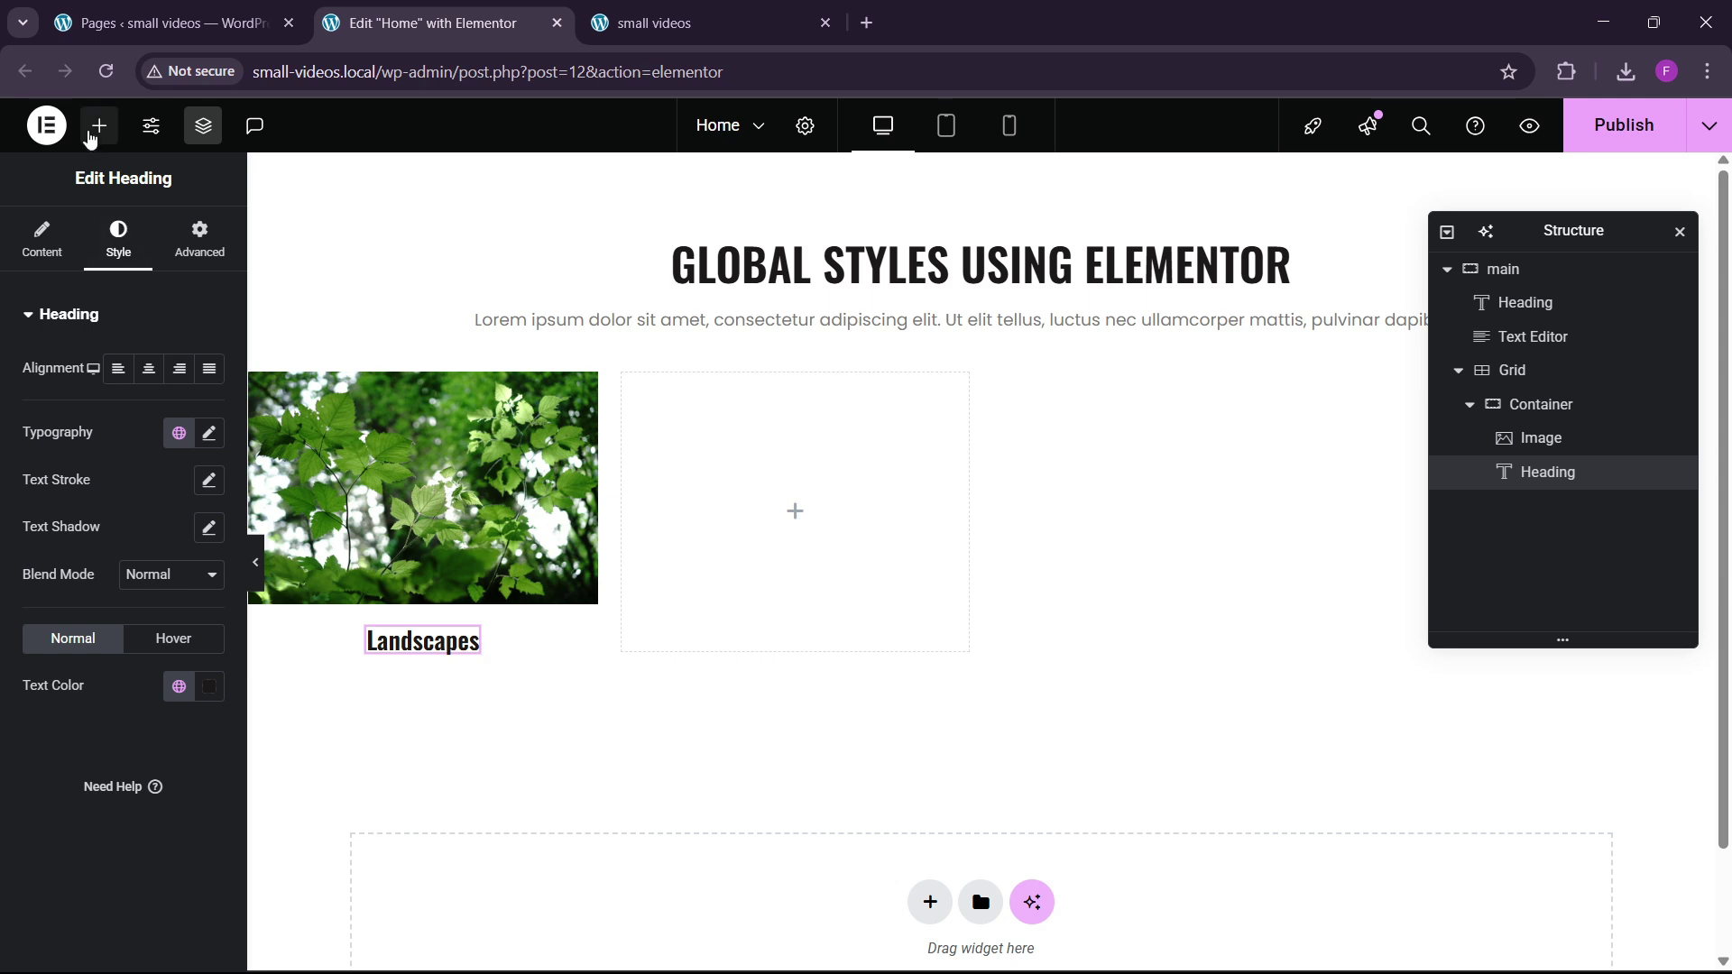
click(99, 125)
scroll(131, 464, down, 2)
Add a centre-aligned text block cut to 'Lorem ipsum dolor sit amet, consectetur adipiscing elit.' in the para font.
drag(71, 505, 406, 636)
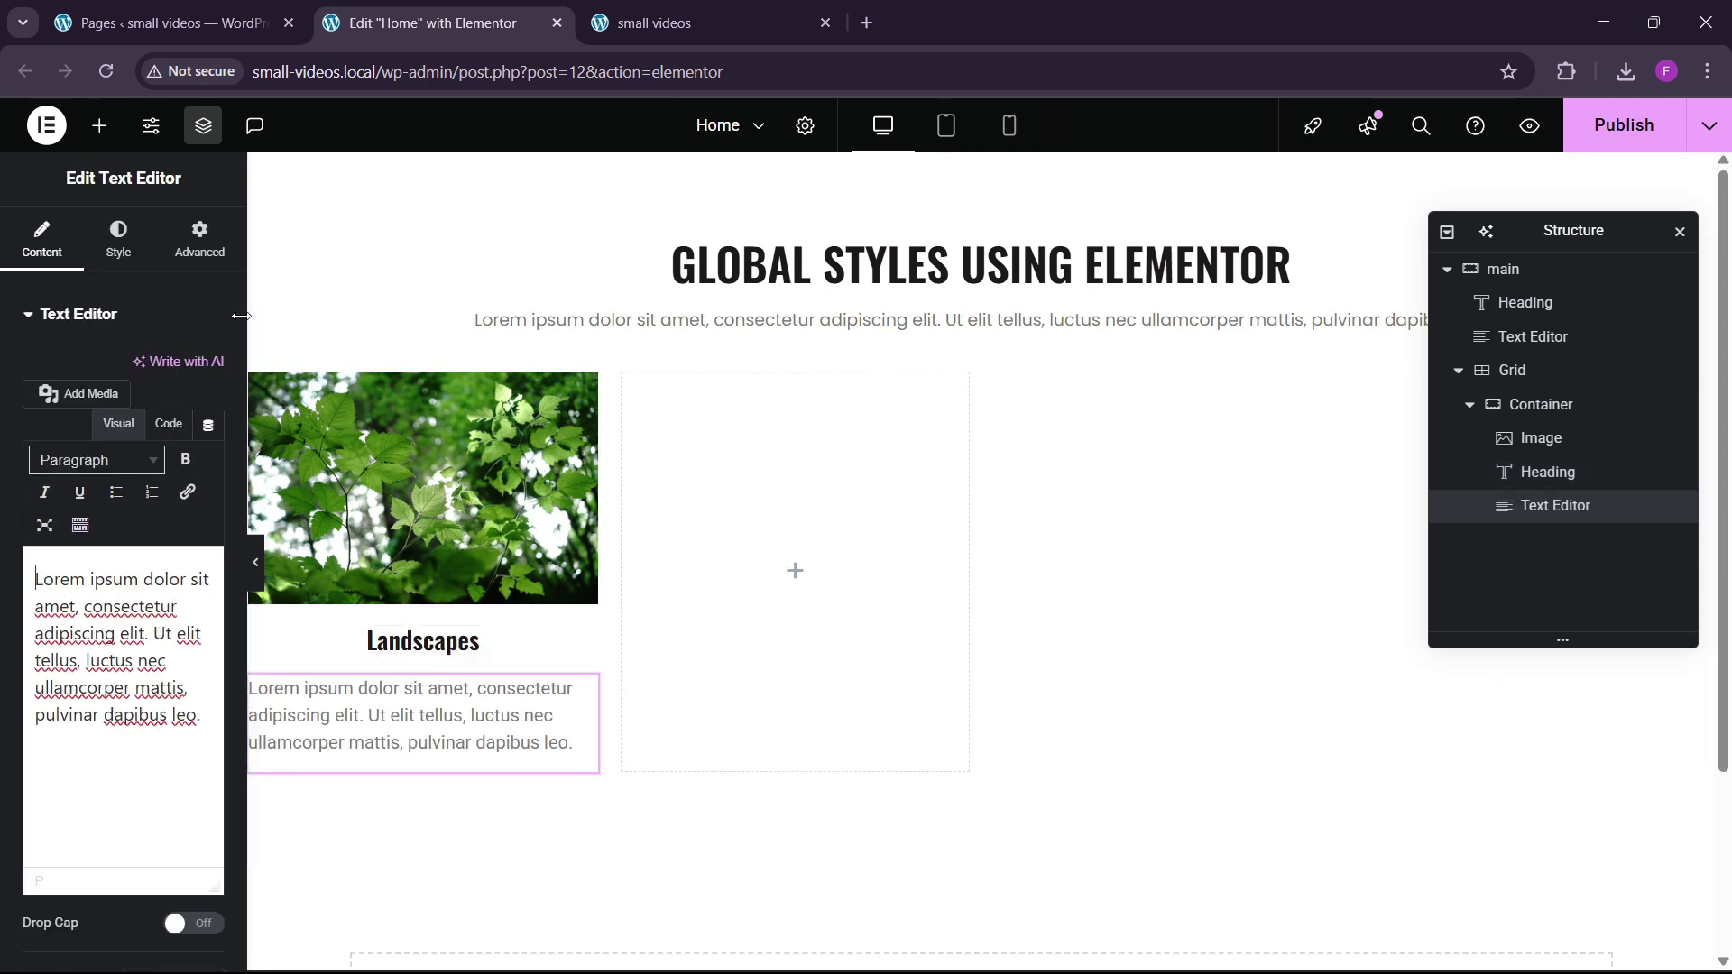
click(118, 239)
click(152, 381)
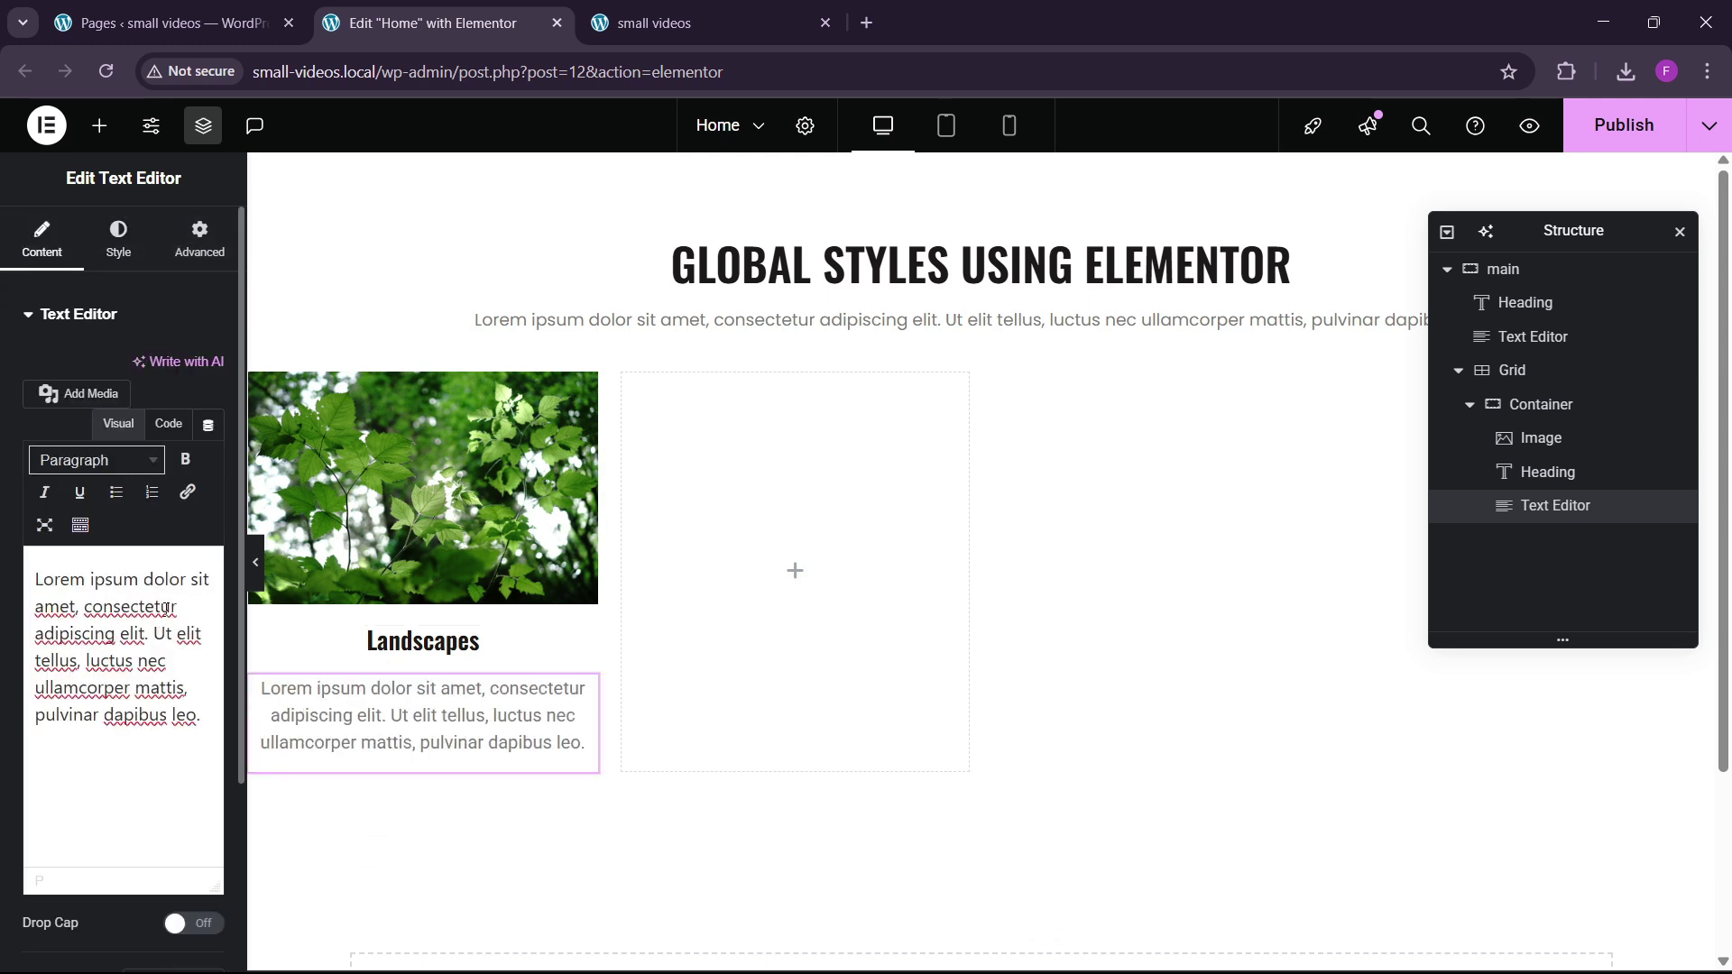
drag(153, 634, 229, 745)
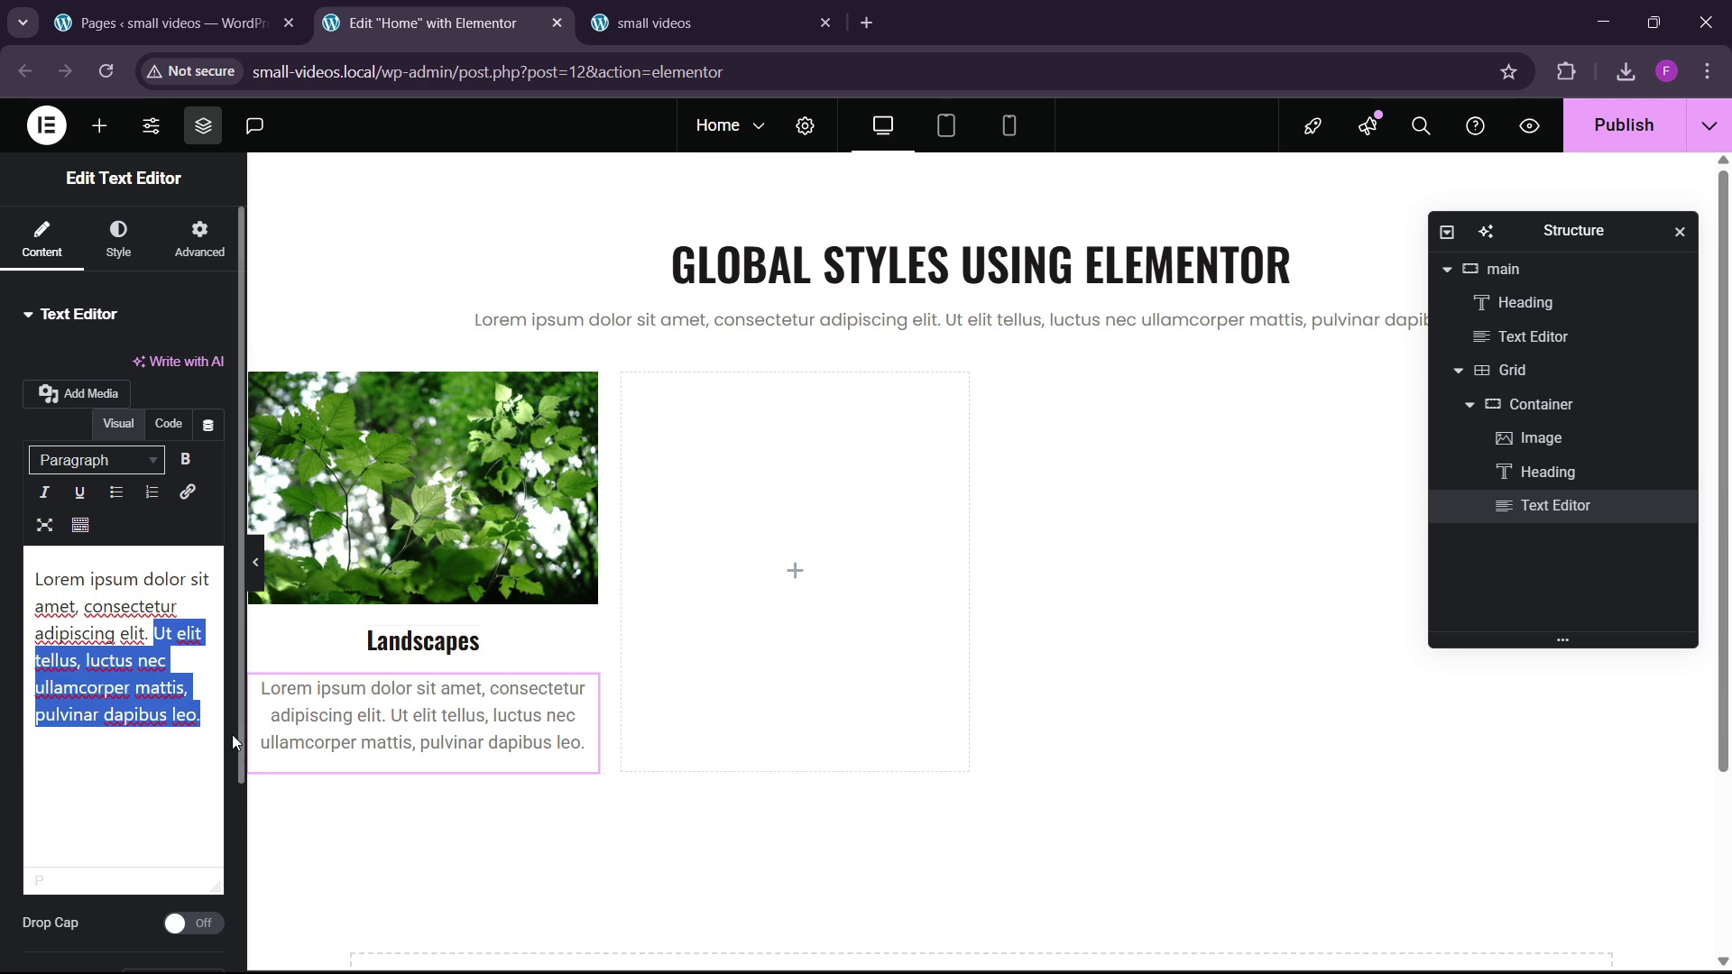
key(BackSpace)
click(118, 239)
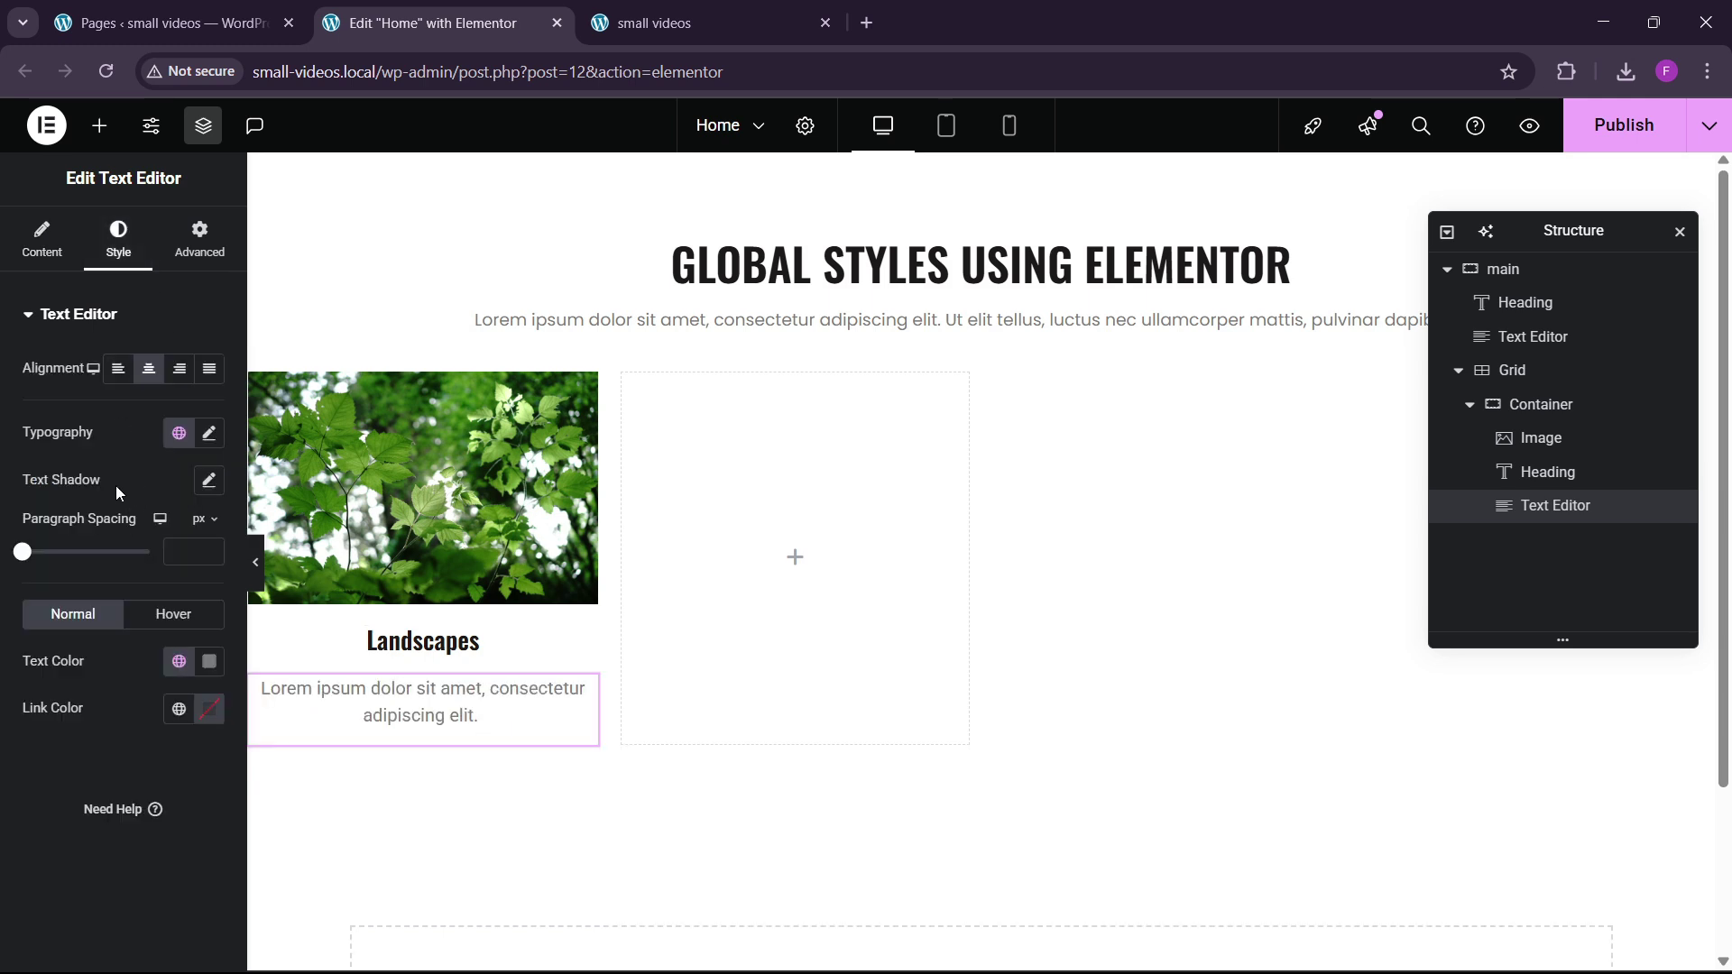
click(177, 436)
click(137, 793)
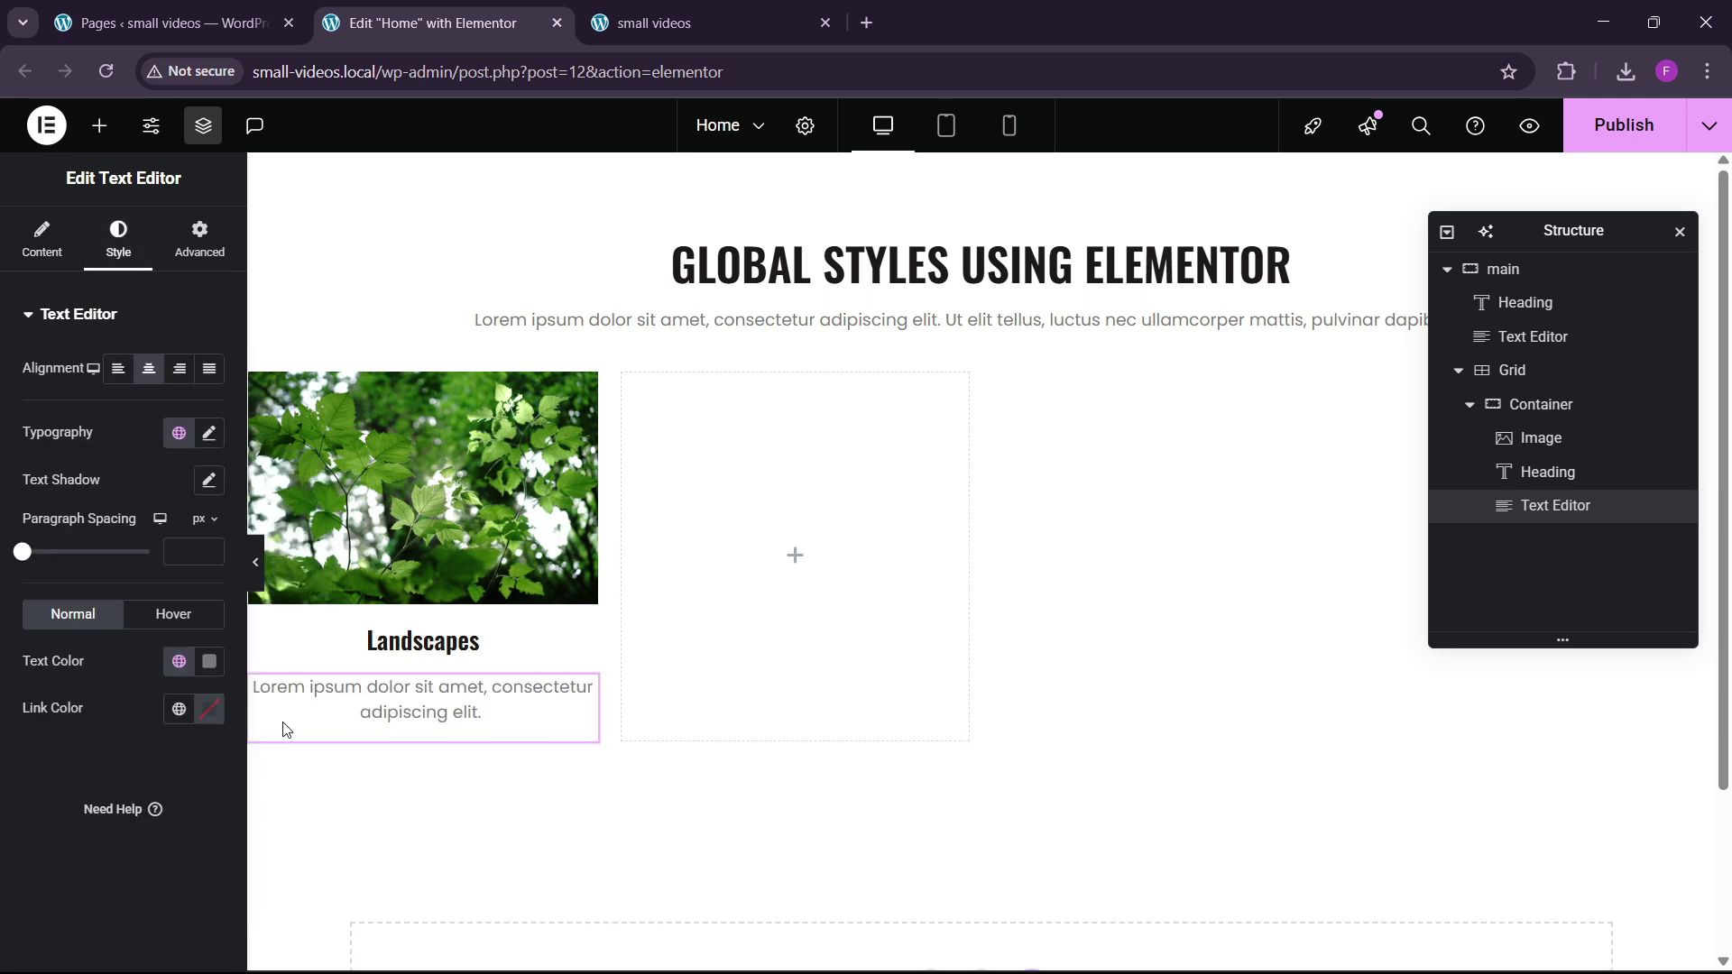
Add a button labelled 'KNOW MORE' below the Landscapes paragraph.
click(99, 125)
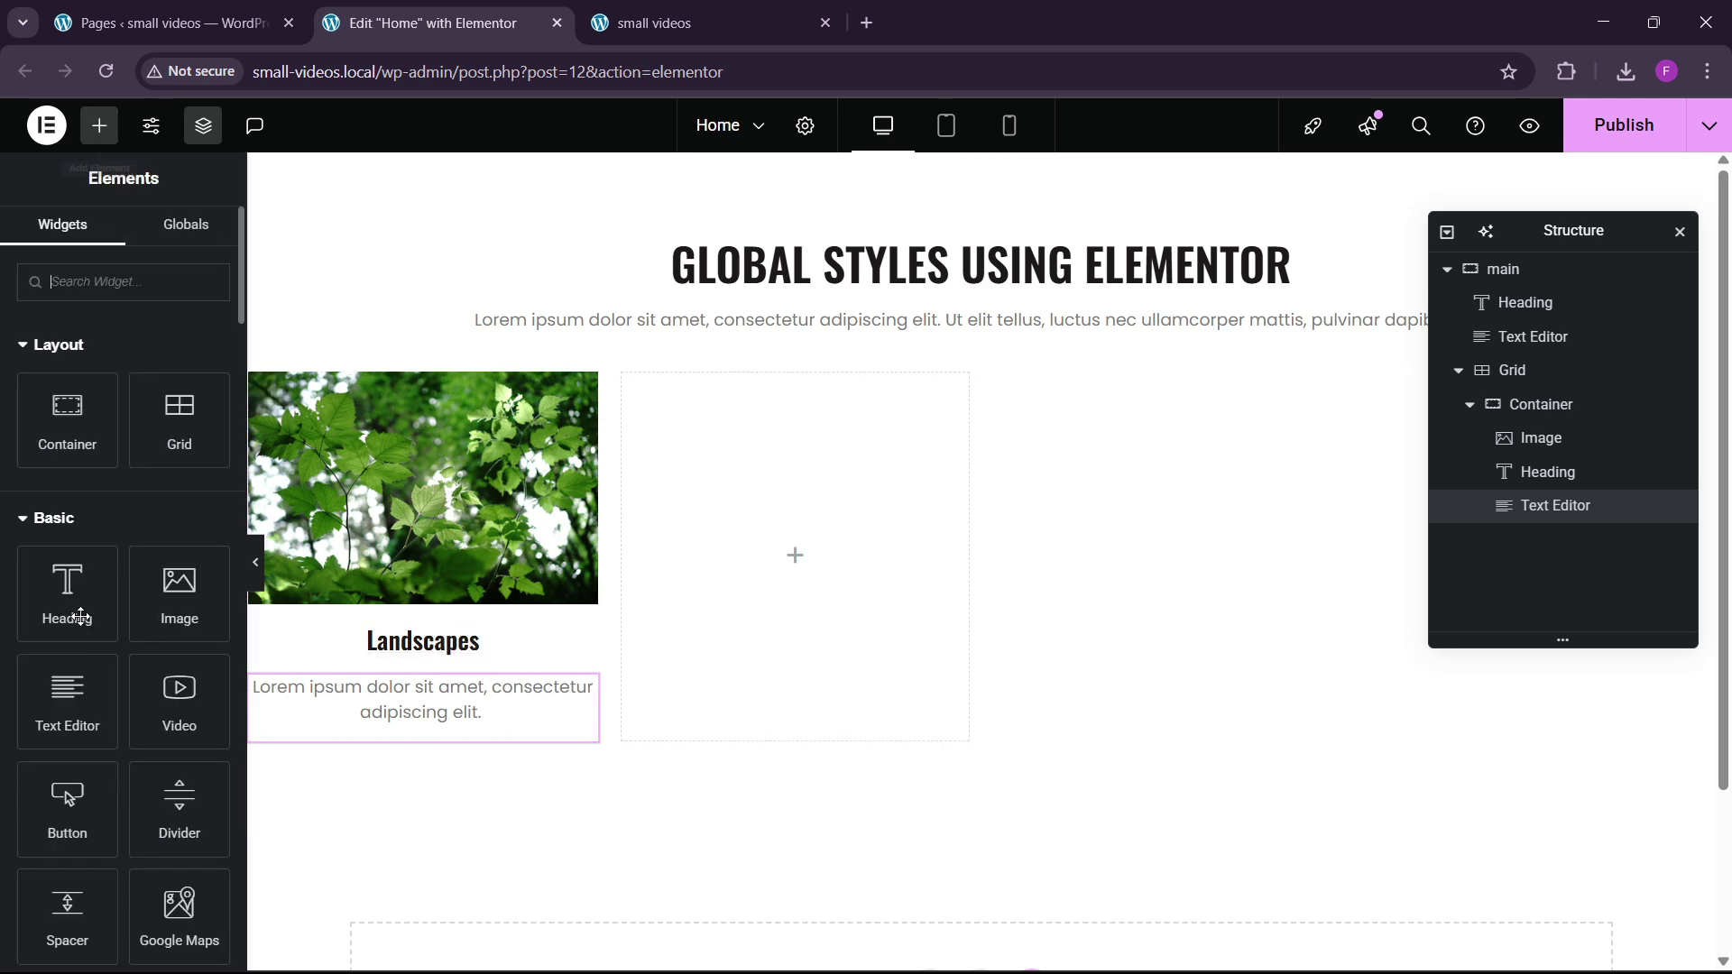
scroll(82, 665, down, 1)
drag(82, 665, 437, 732)
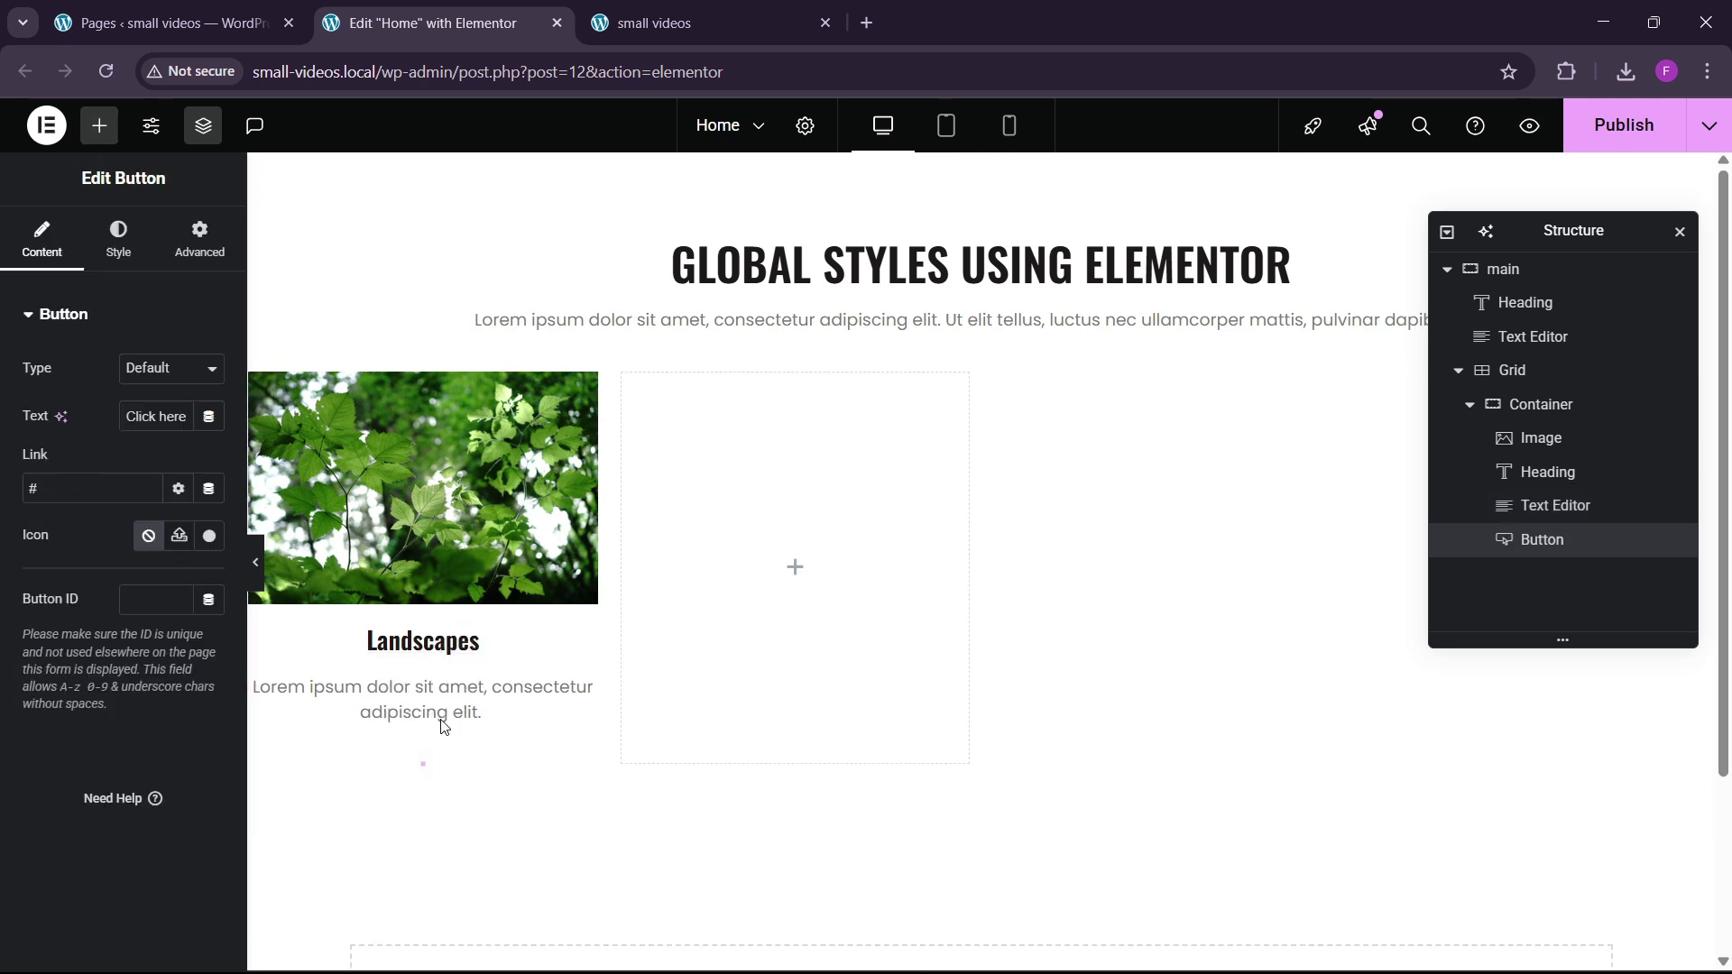
click(164, 420)
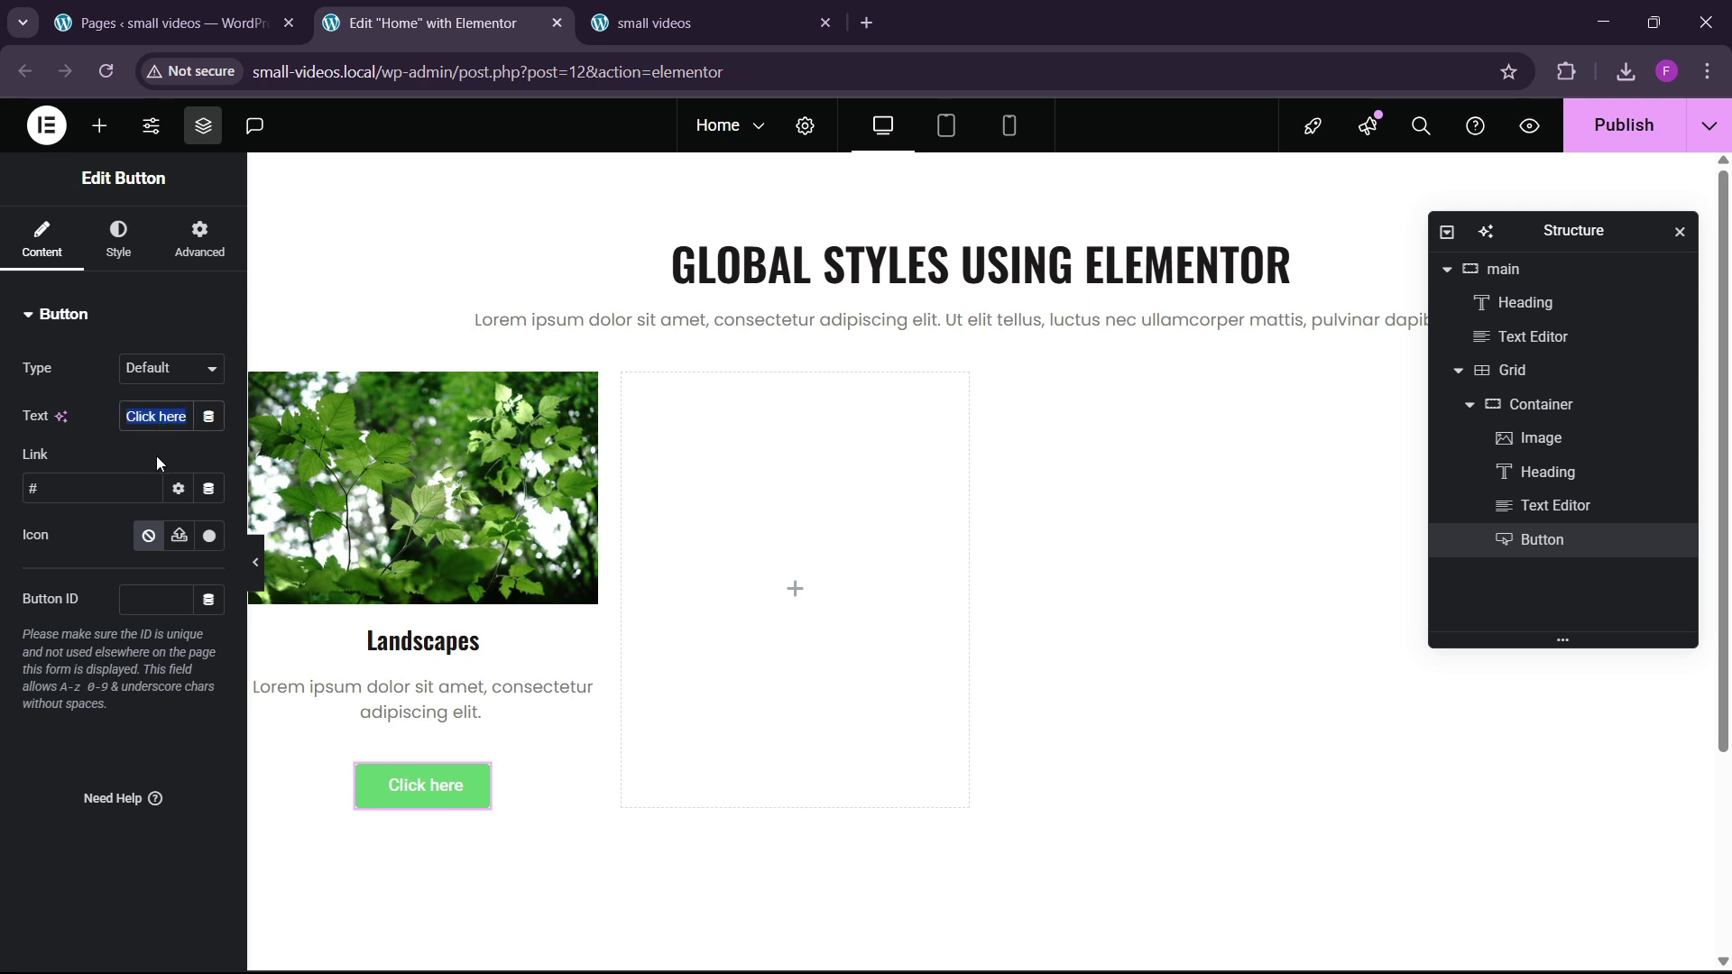
key(BackSpace)
text(LKN)
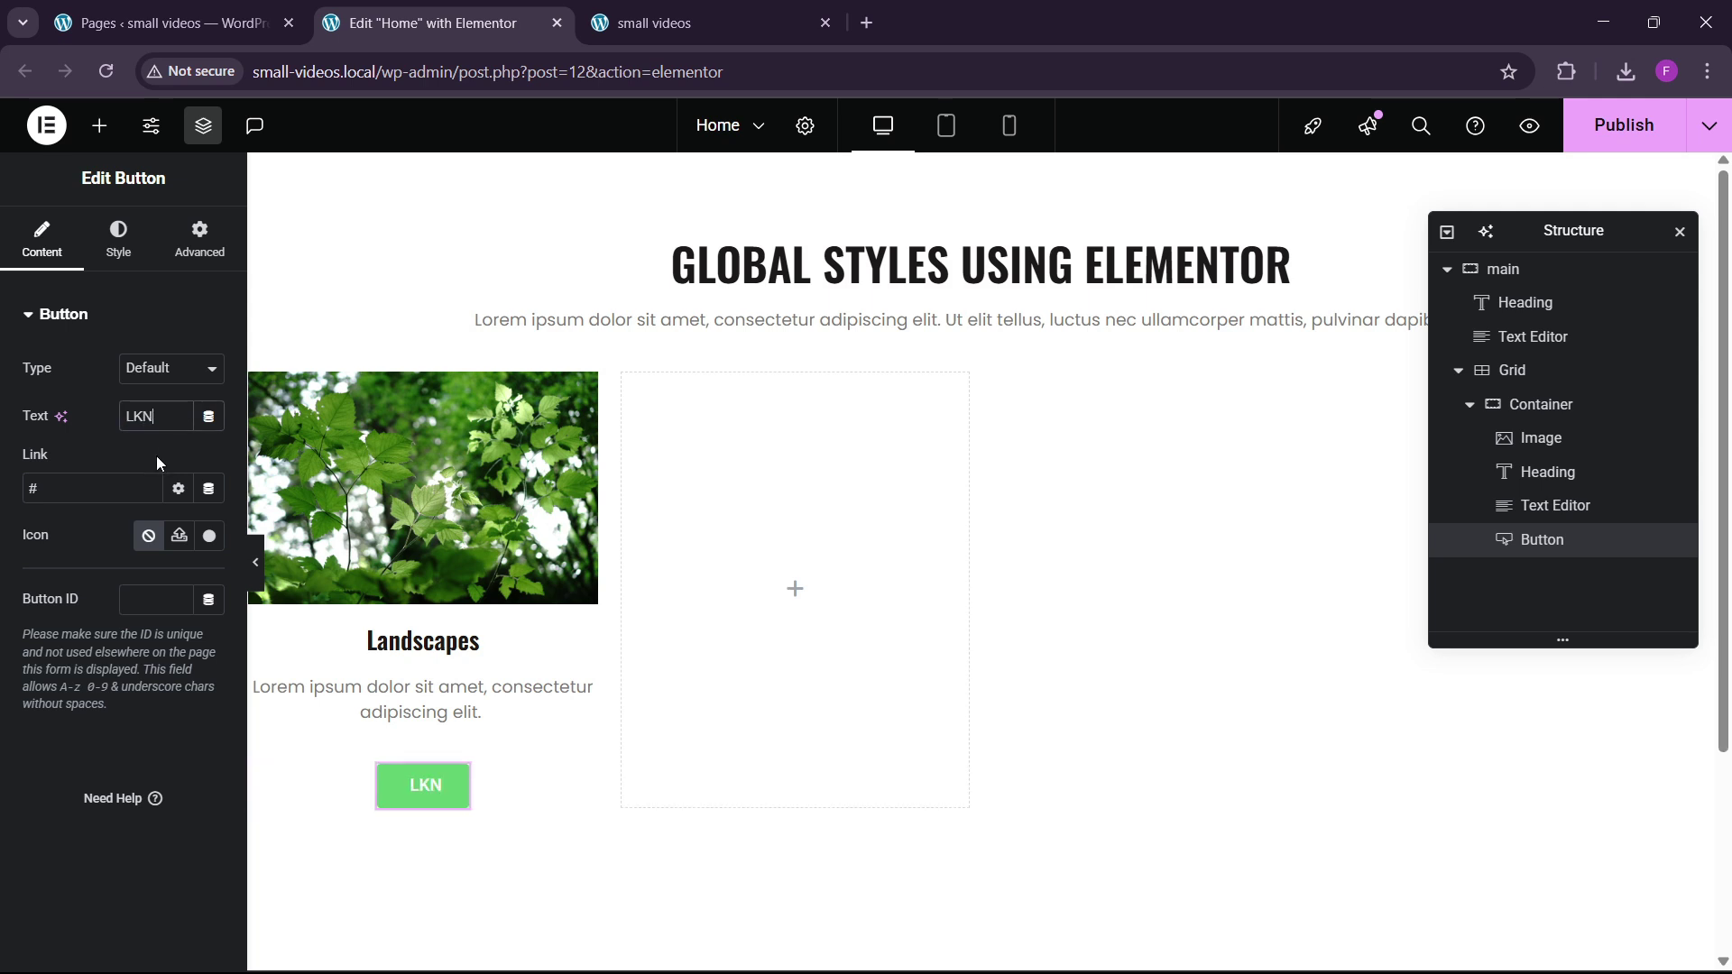
text(OW)
key(BackSpace)
key(BackSpace)
key(BackSpace)
key(BackSpace)
key(BackSpace)
text(KNOW)
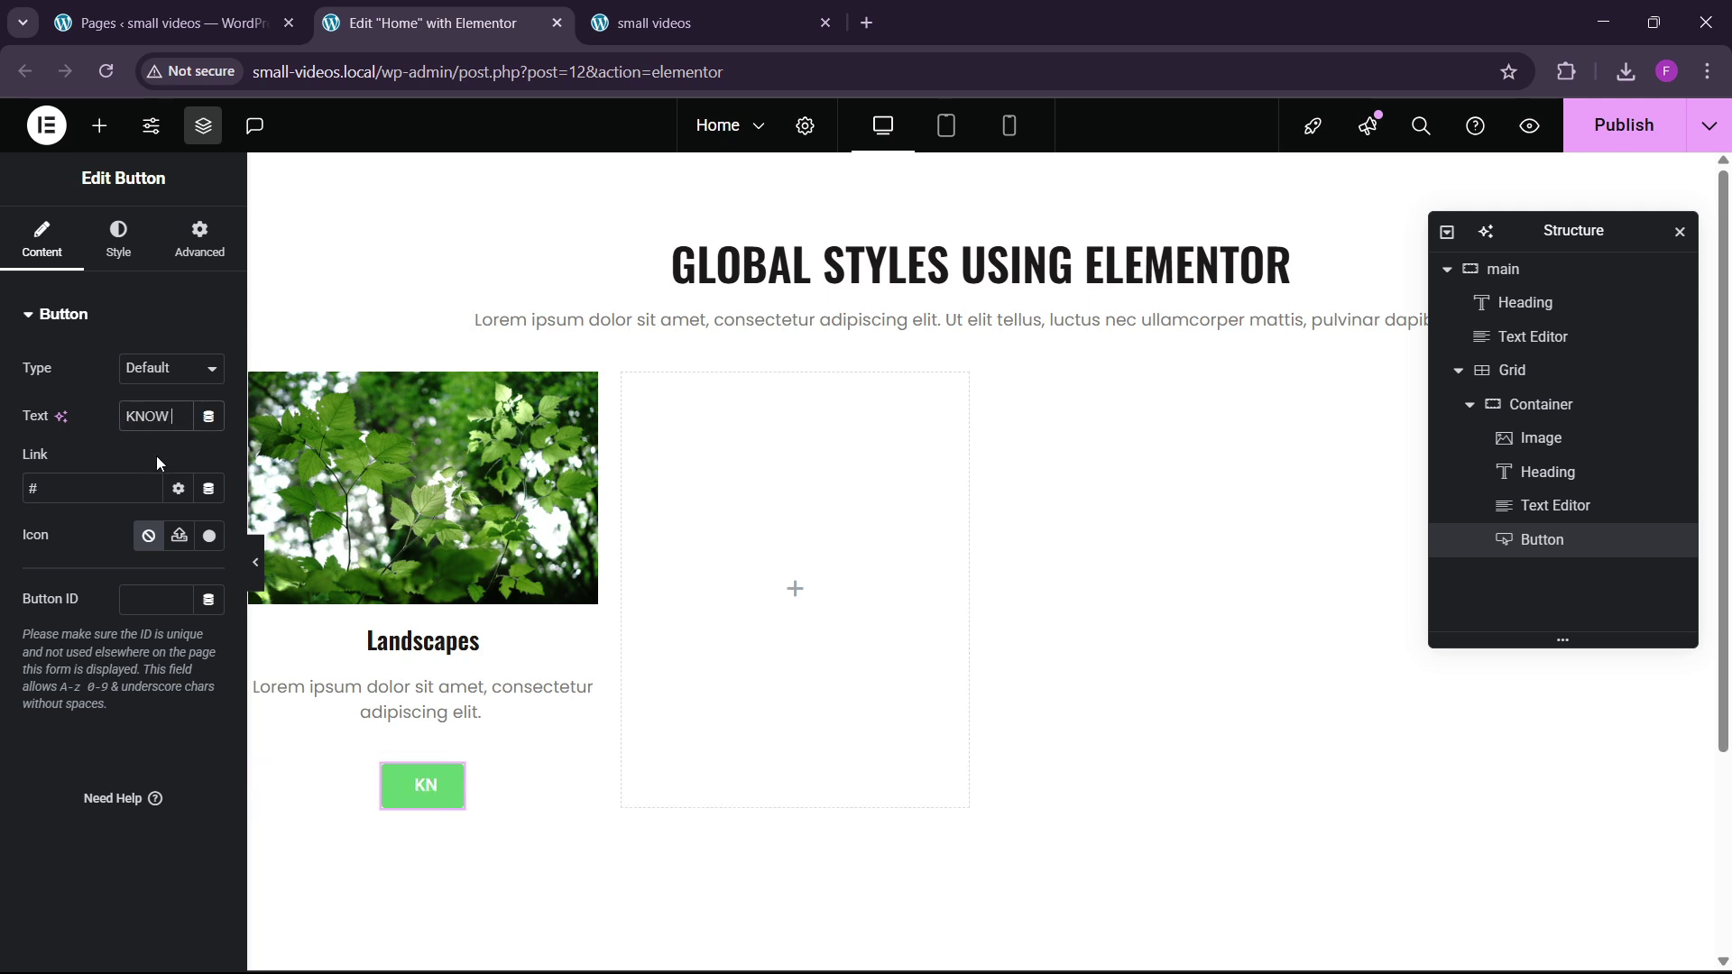
text( MORE)
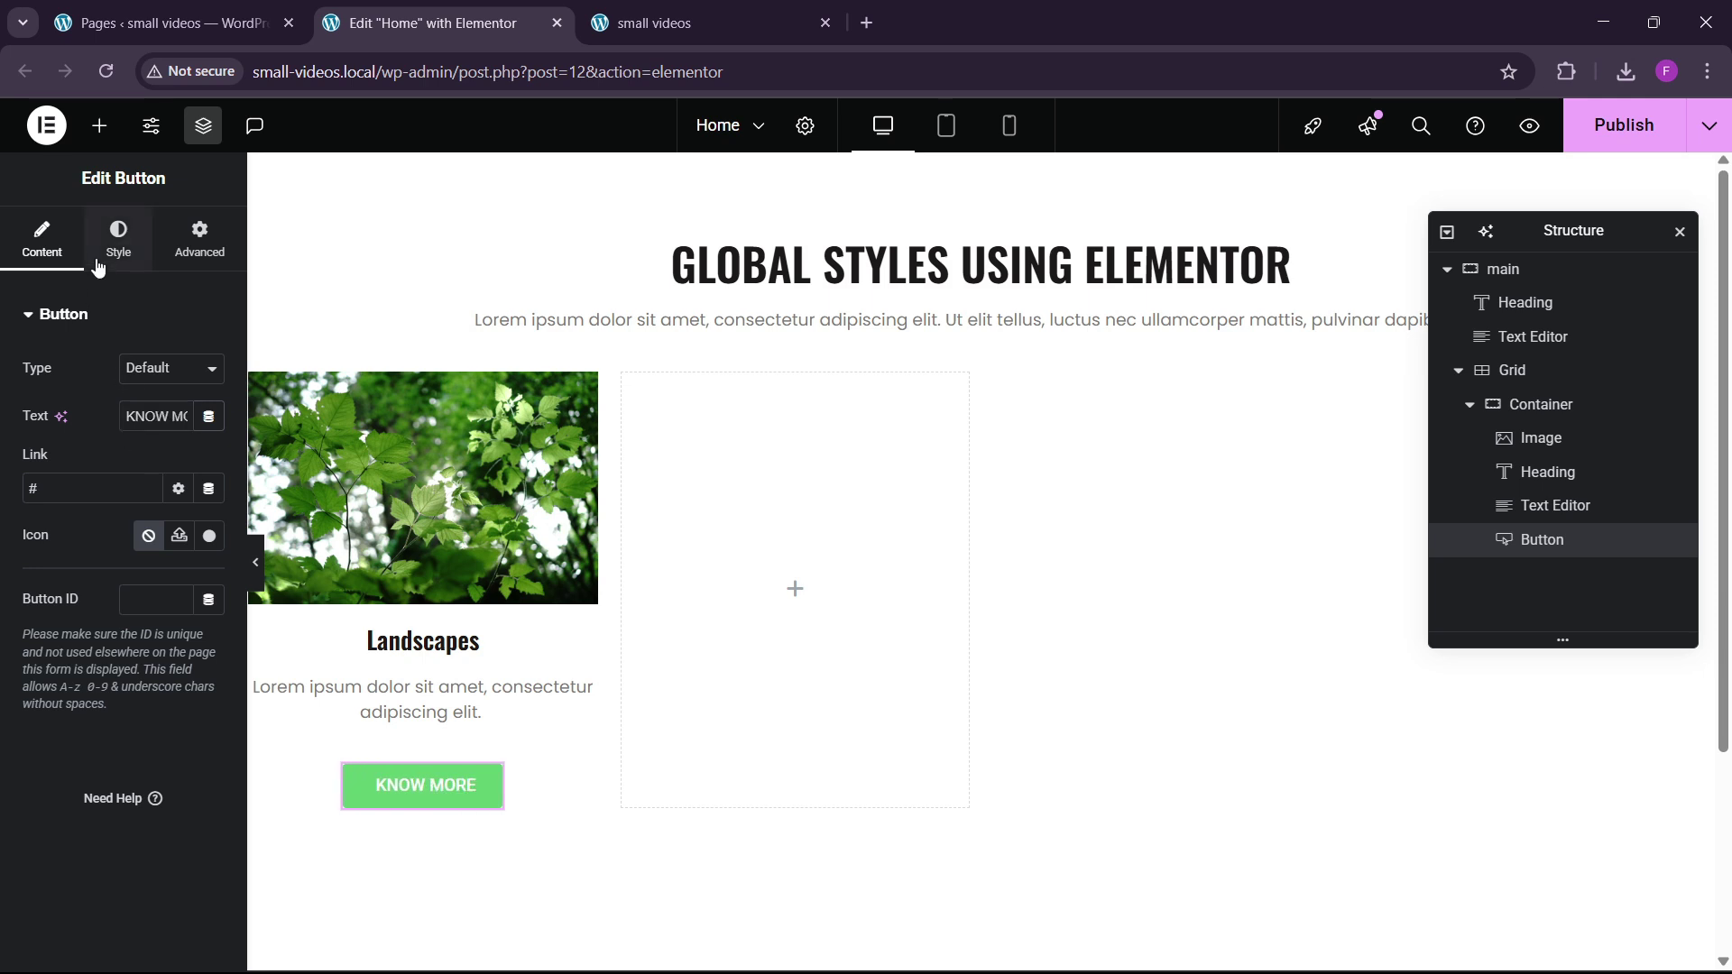
Style the button with the 'btn font' global font and the global red background colour.
click(97, 264)
click(179, 416)
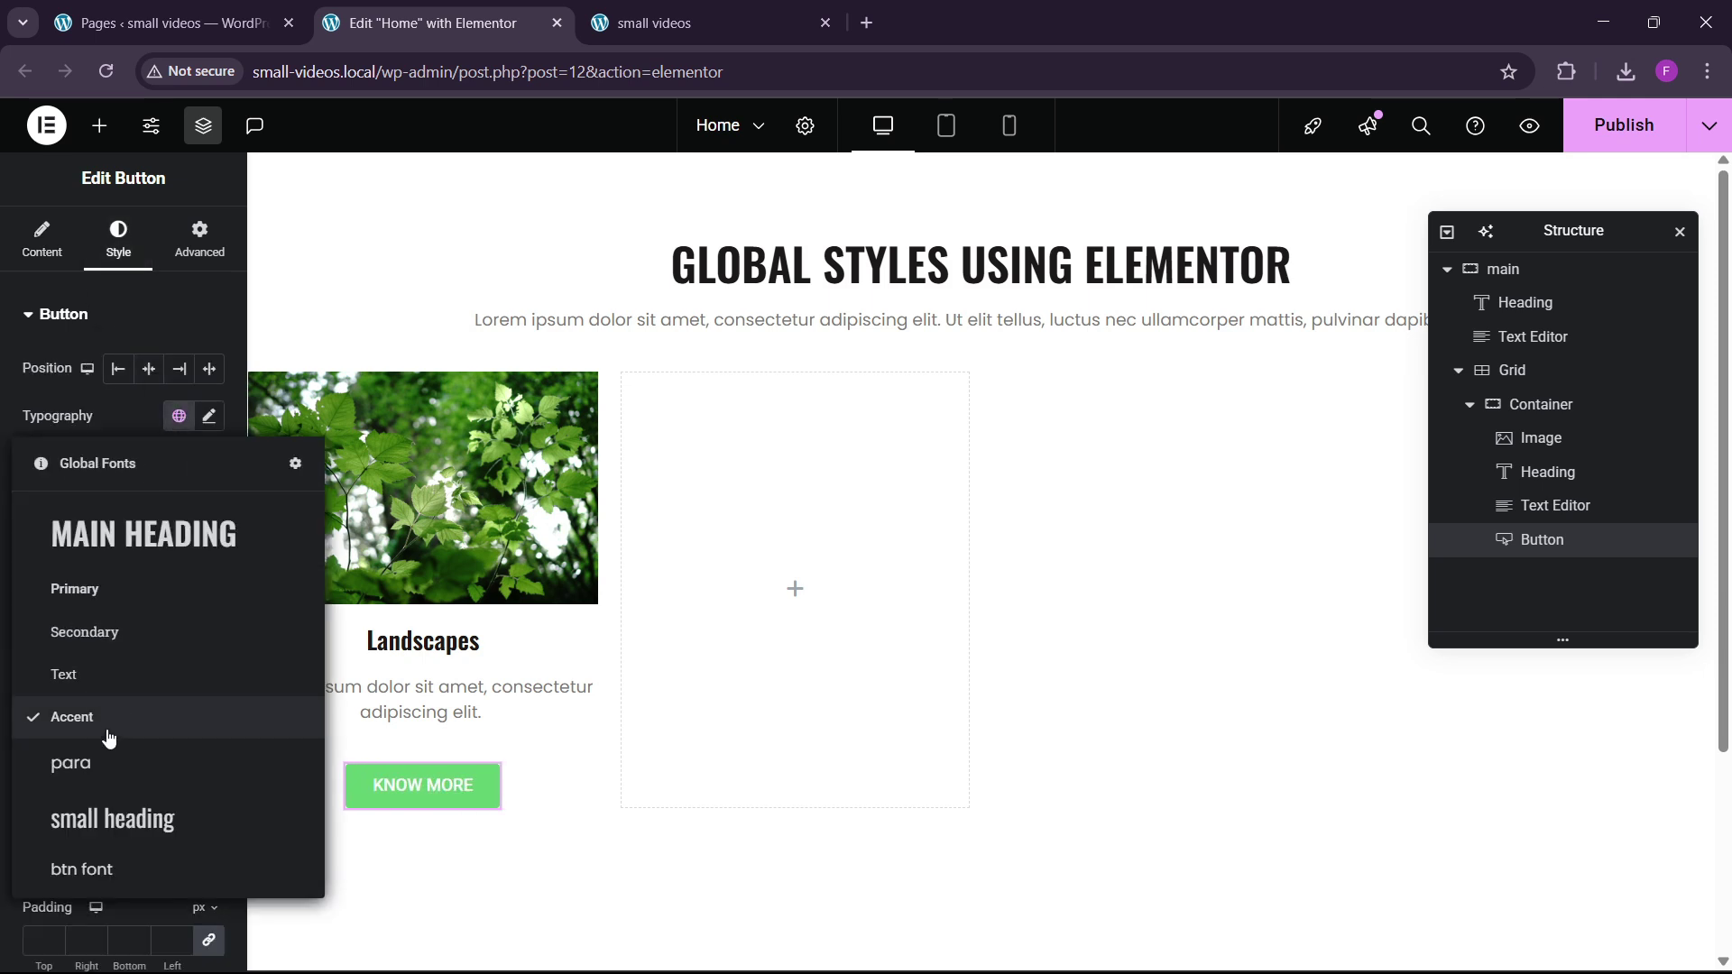
click(101, 868)
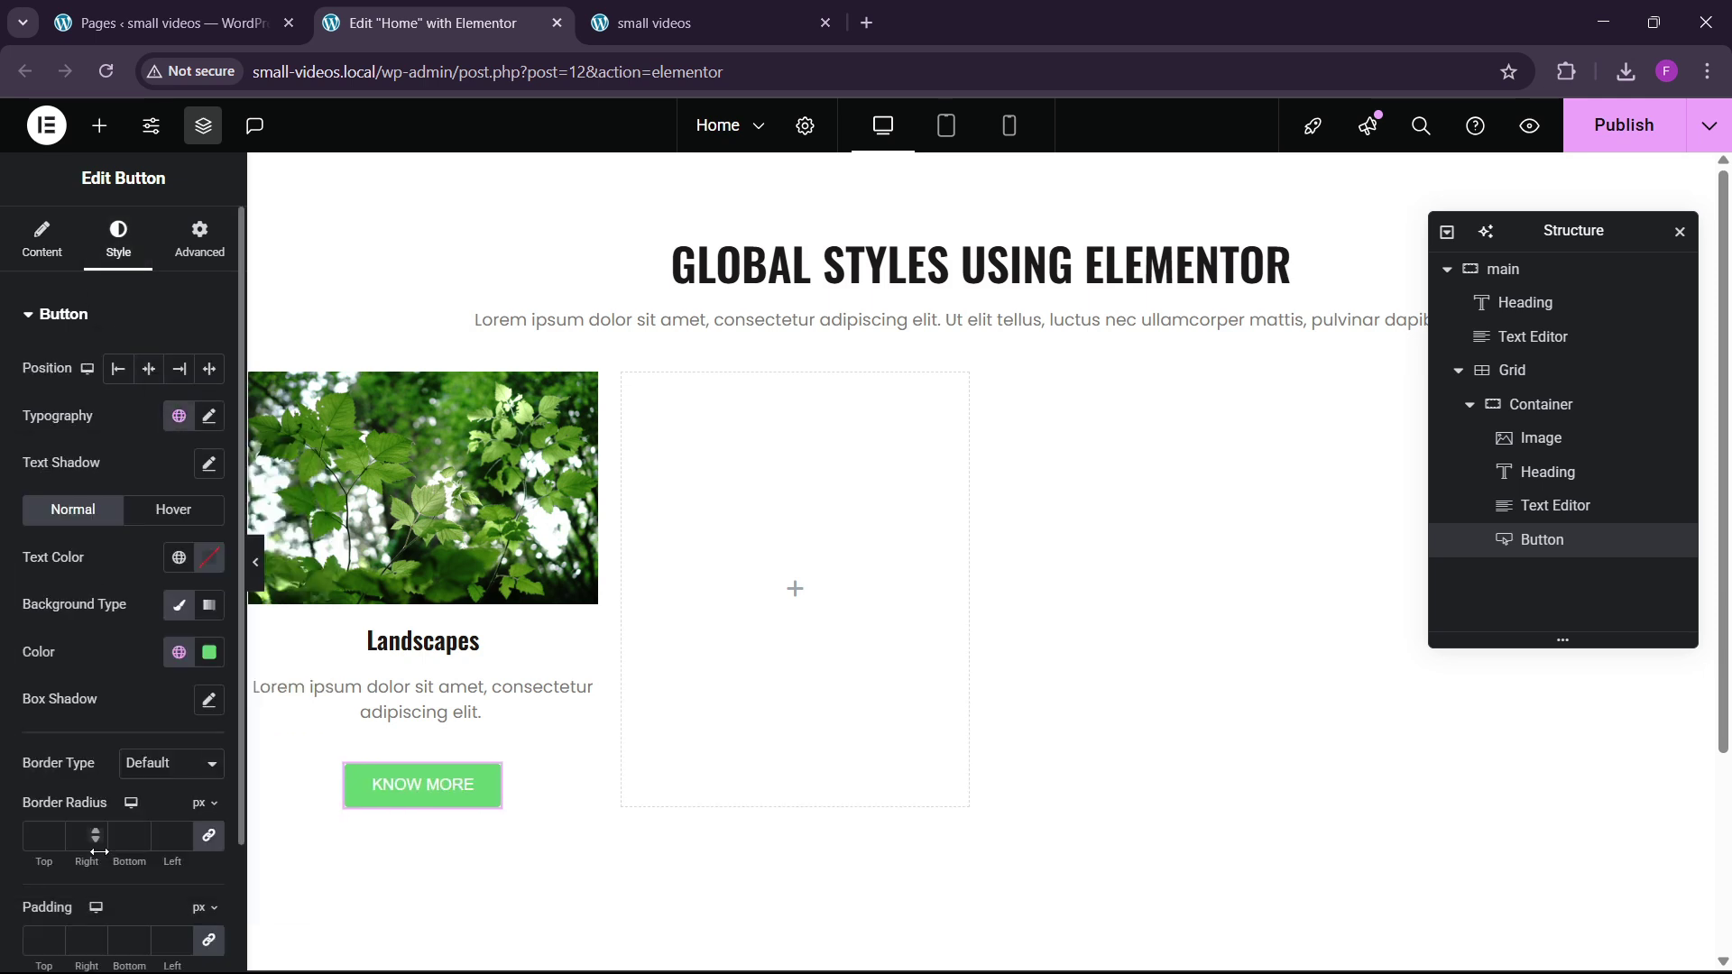
click(179, 653)
click(126, 604)
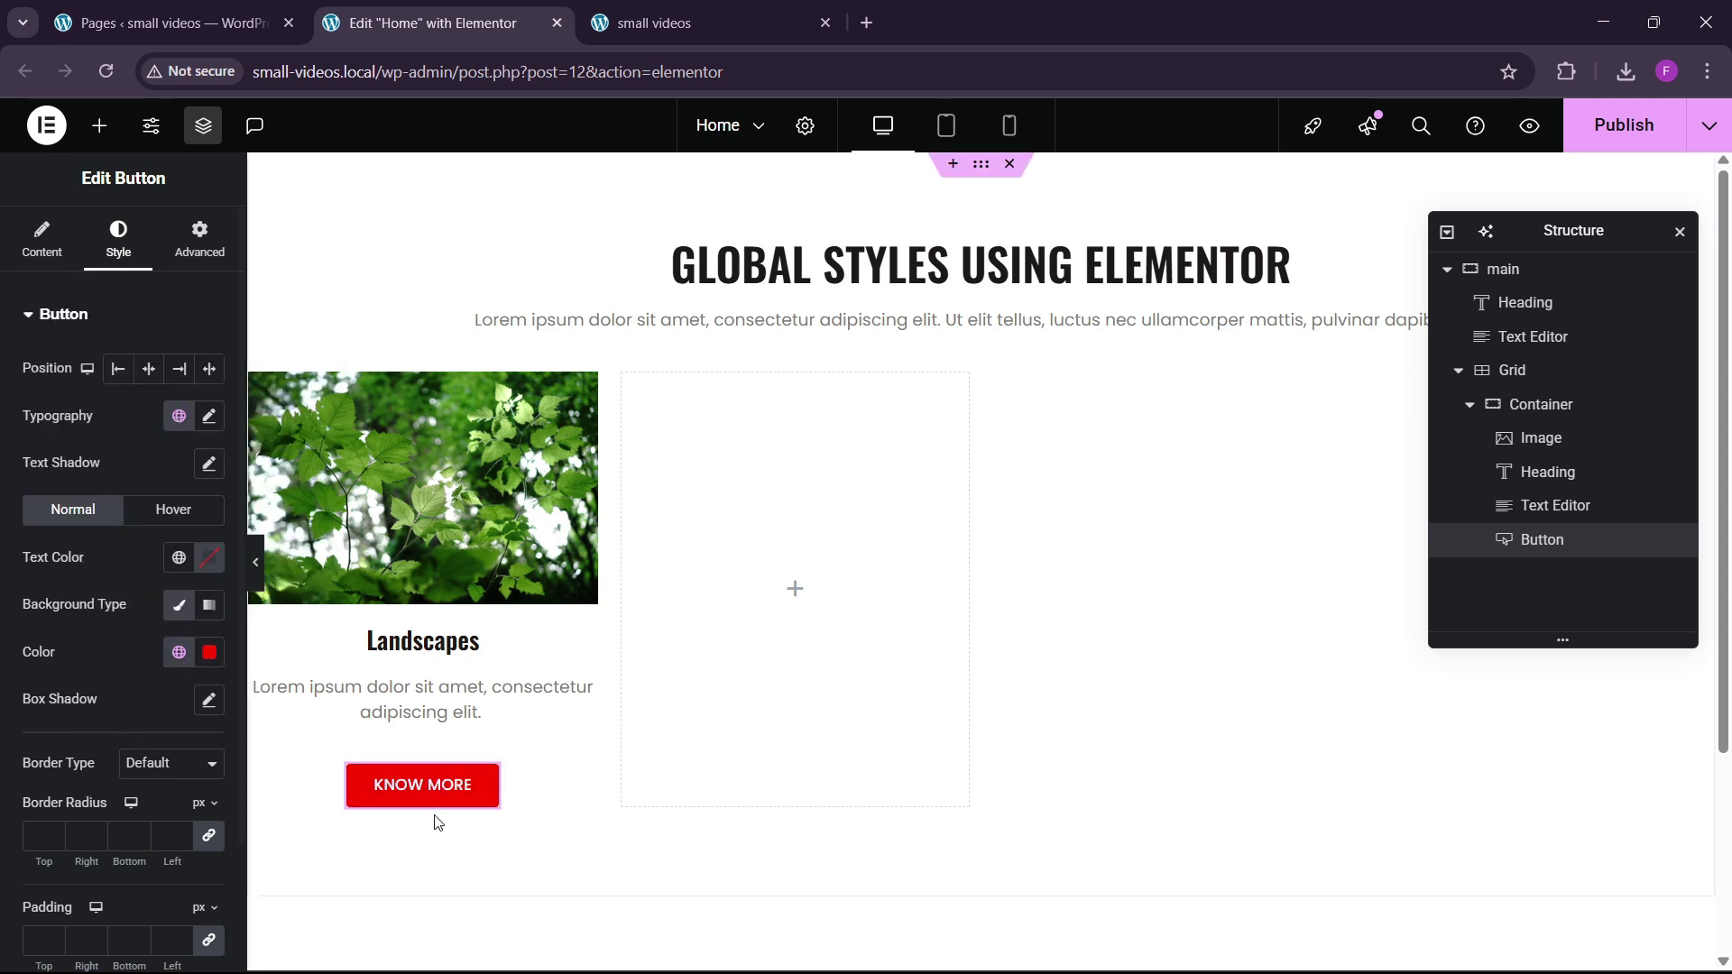
Set the Landscapes card container's gap to 15.
click(1551, 411)
scroll(134, 641, down, 3)
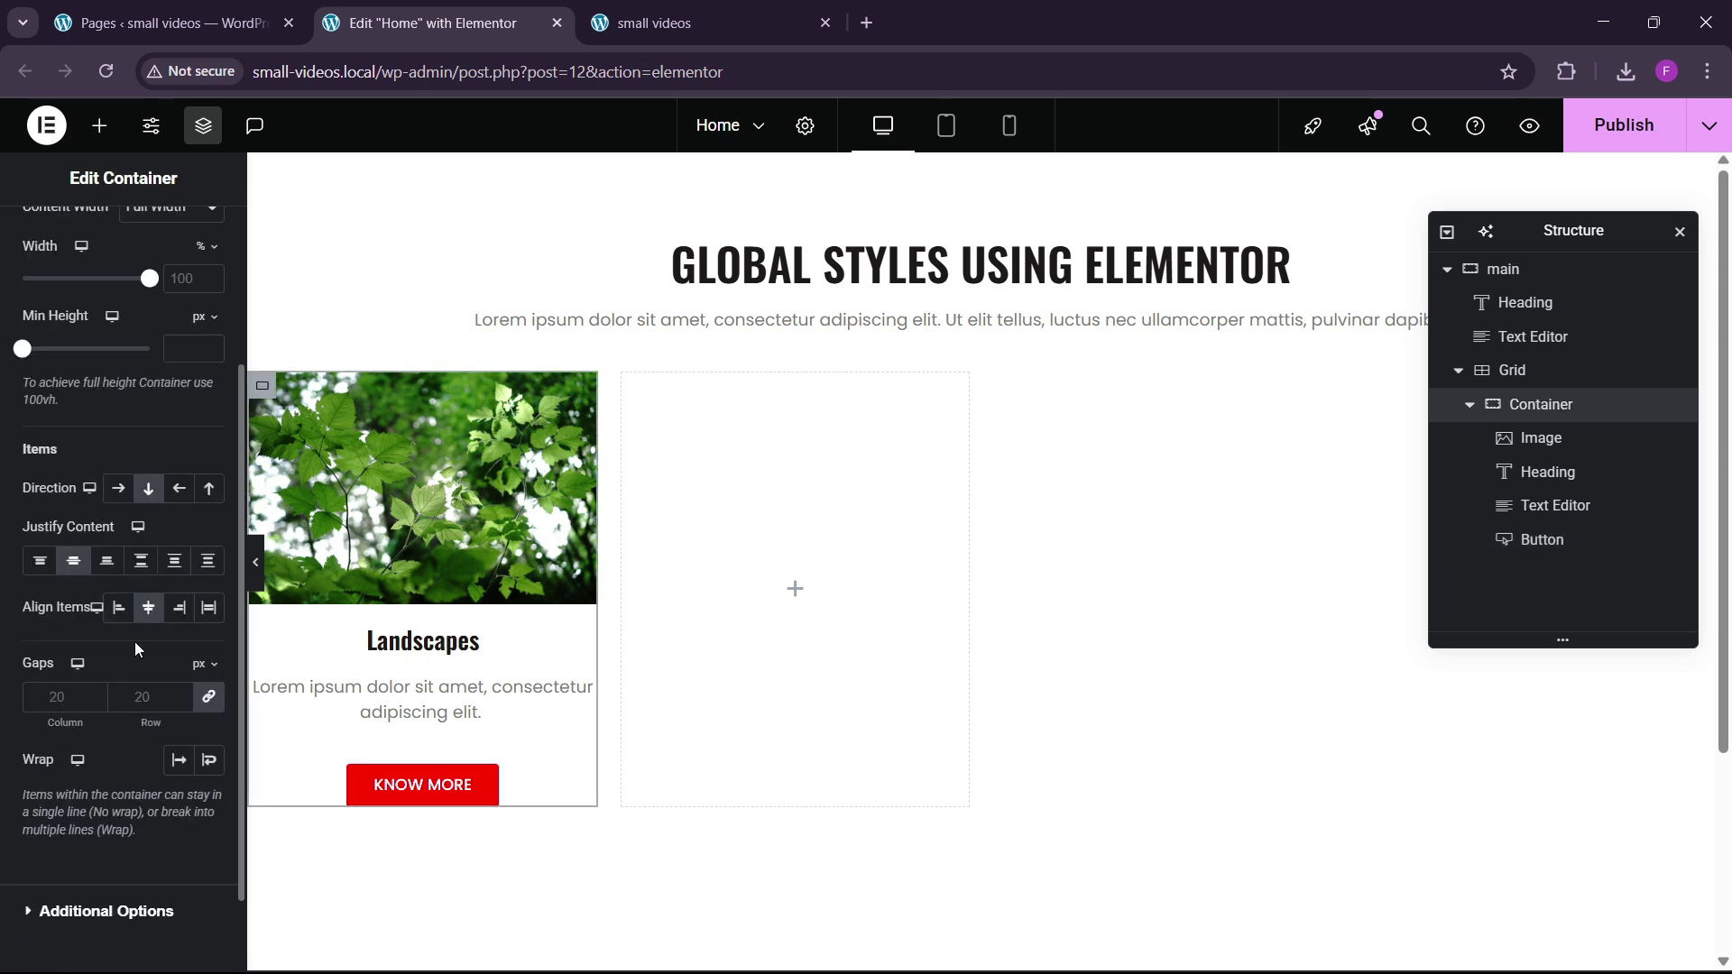
double_click(154, 692)
text(15)
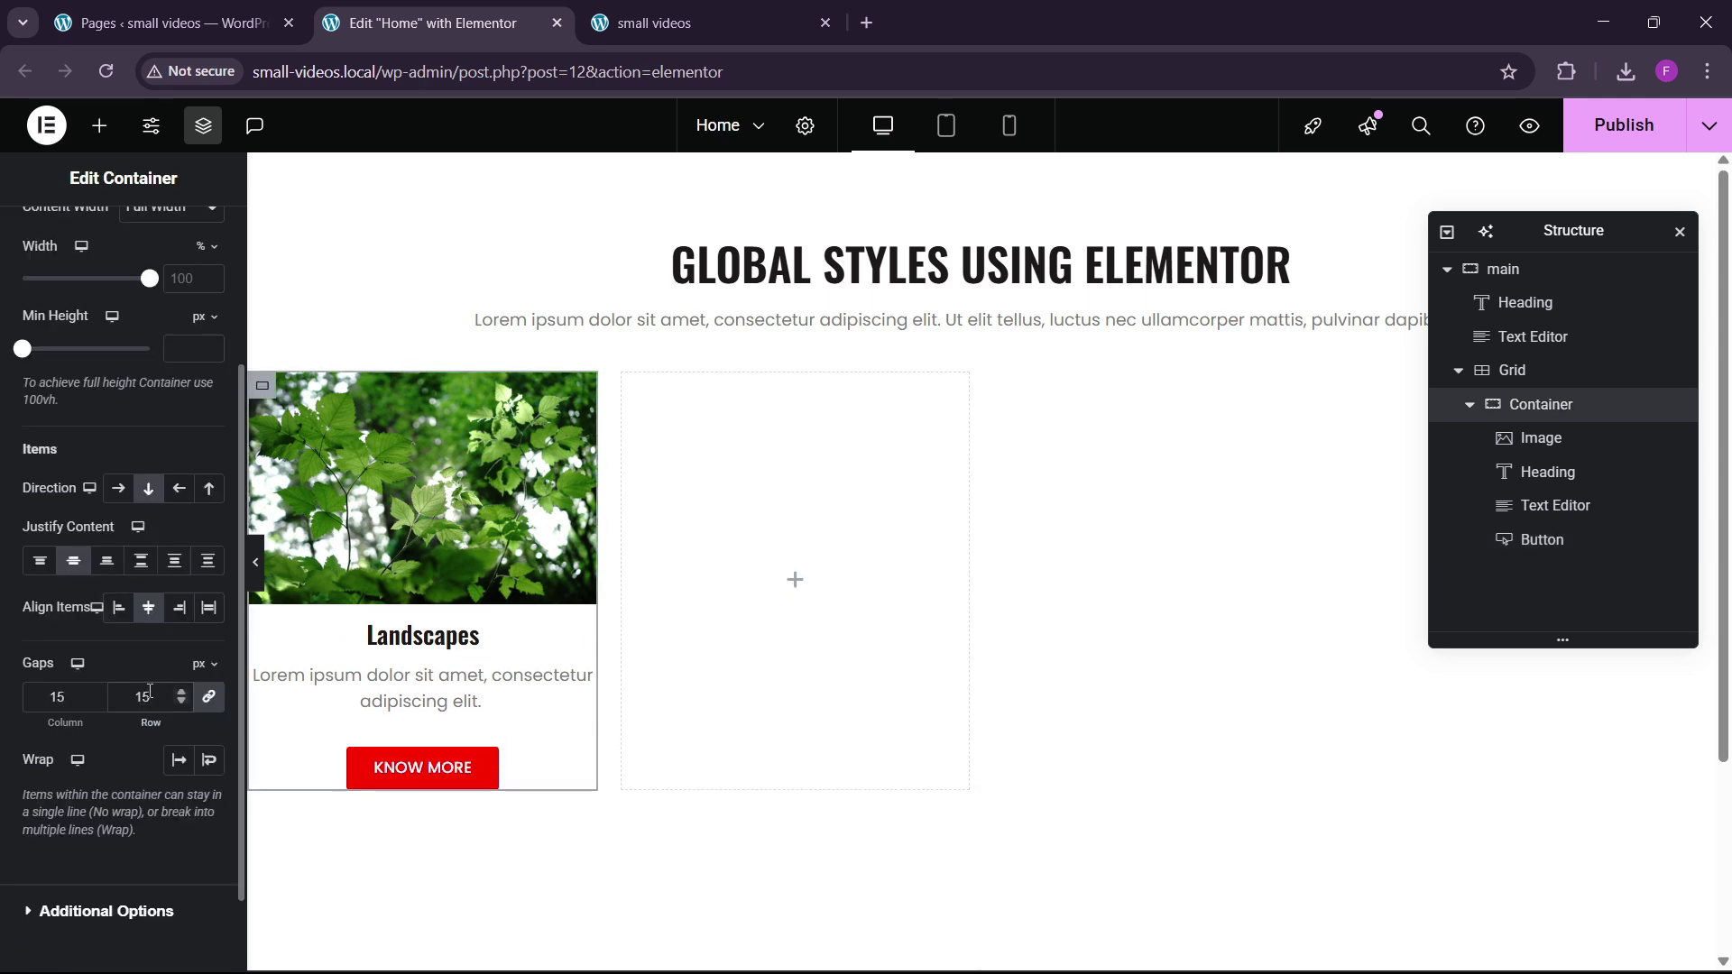
Duplicate the Landscapes card three times to fill four grid cells, then publish the page.
click(1472, 408)
right_click(1527, 406)
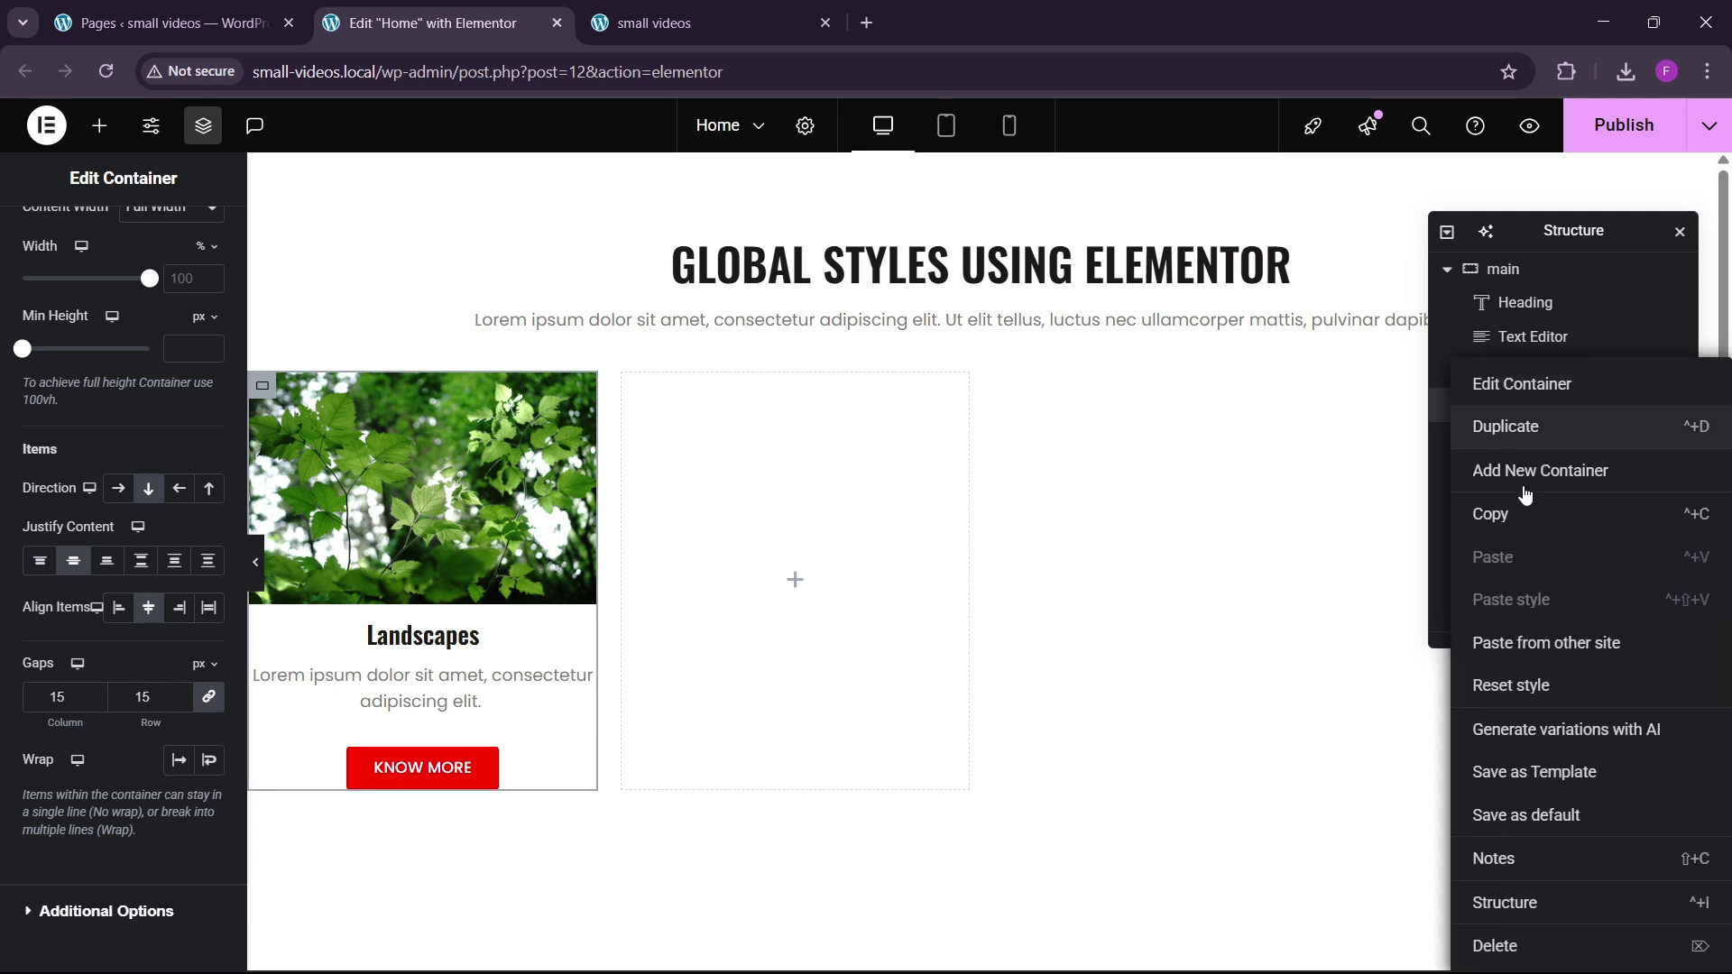
click(1525, 426)
right_click(1528, 440)
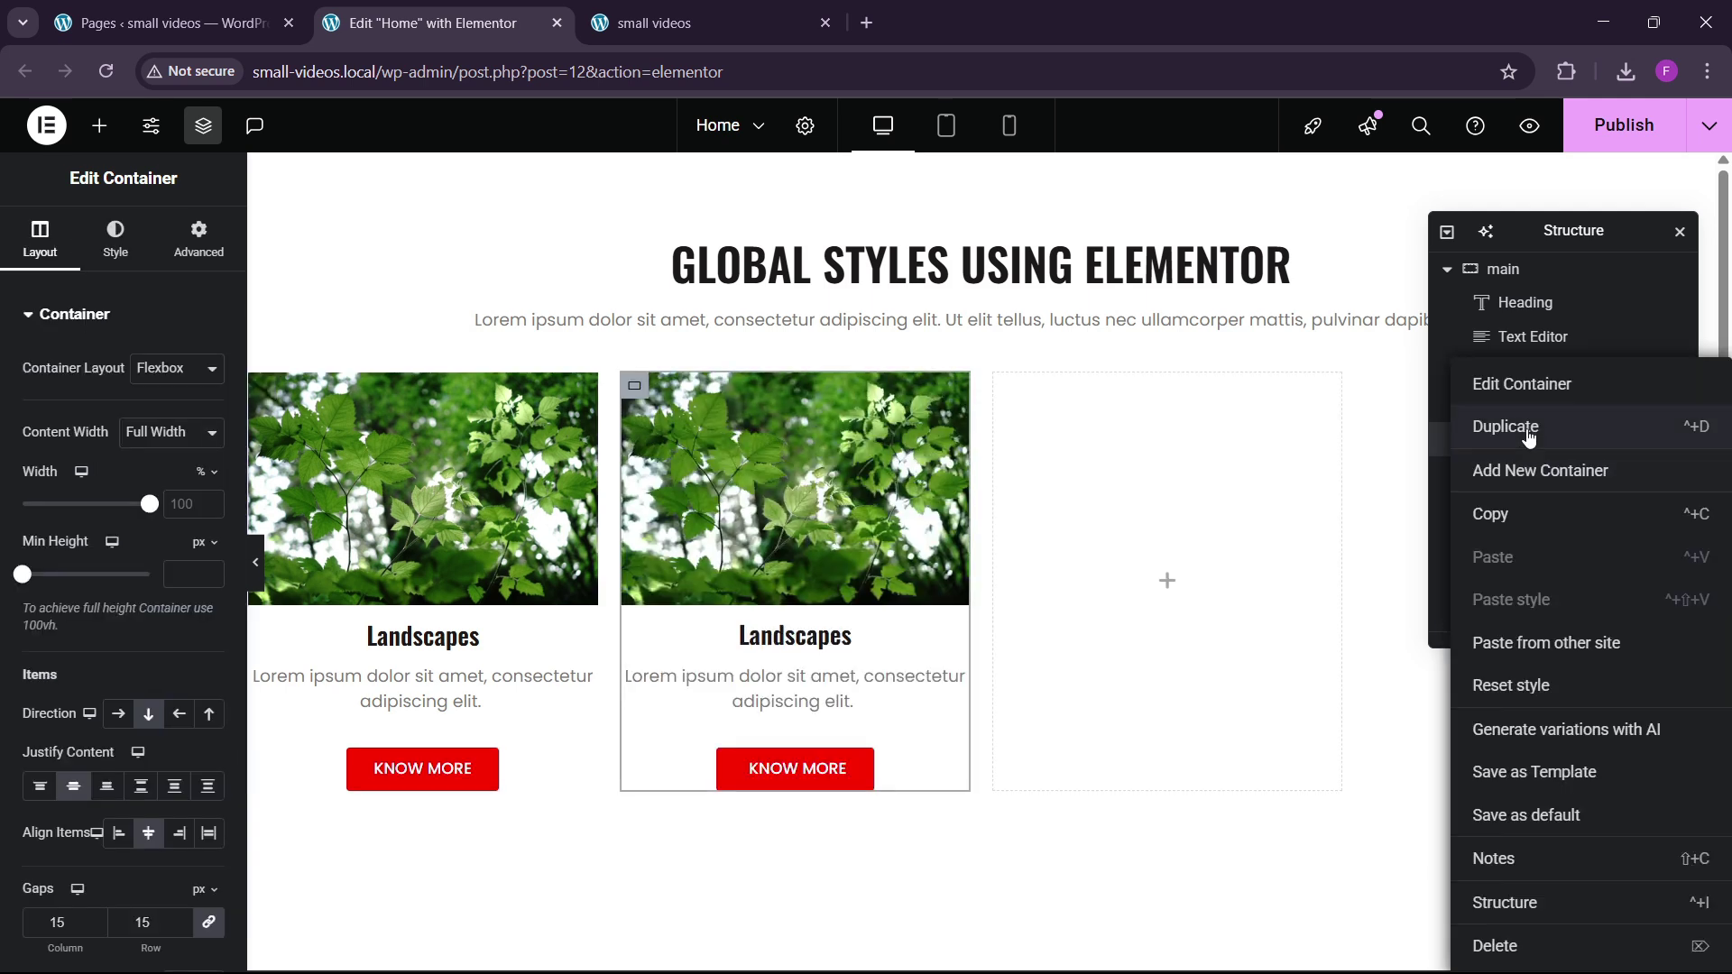
click(1529, 436)
right_click(1533, 471)
click(1533, 436)
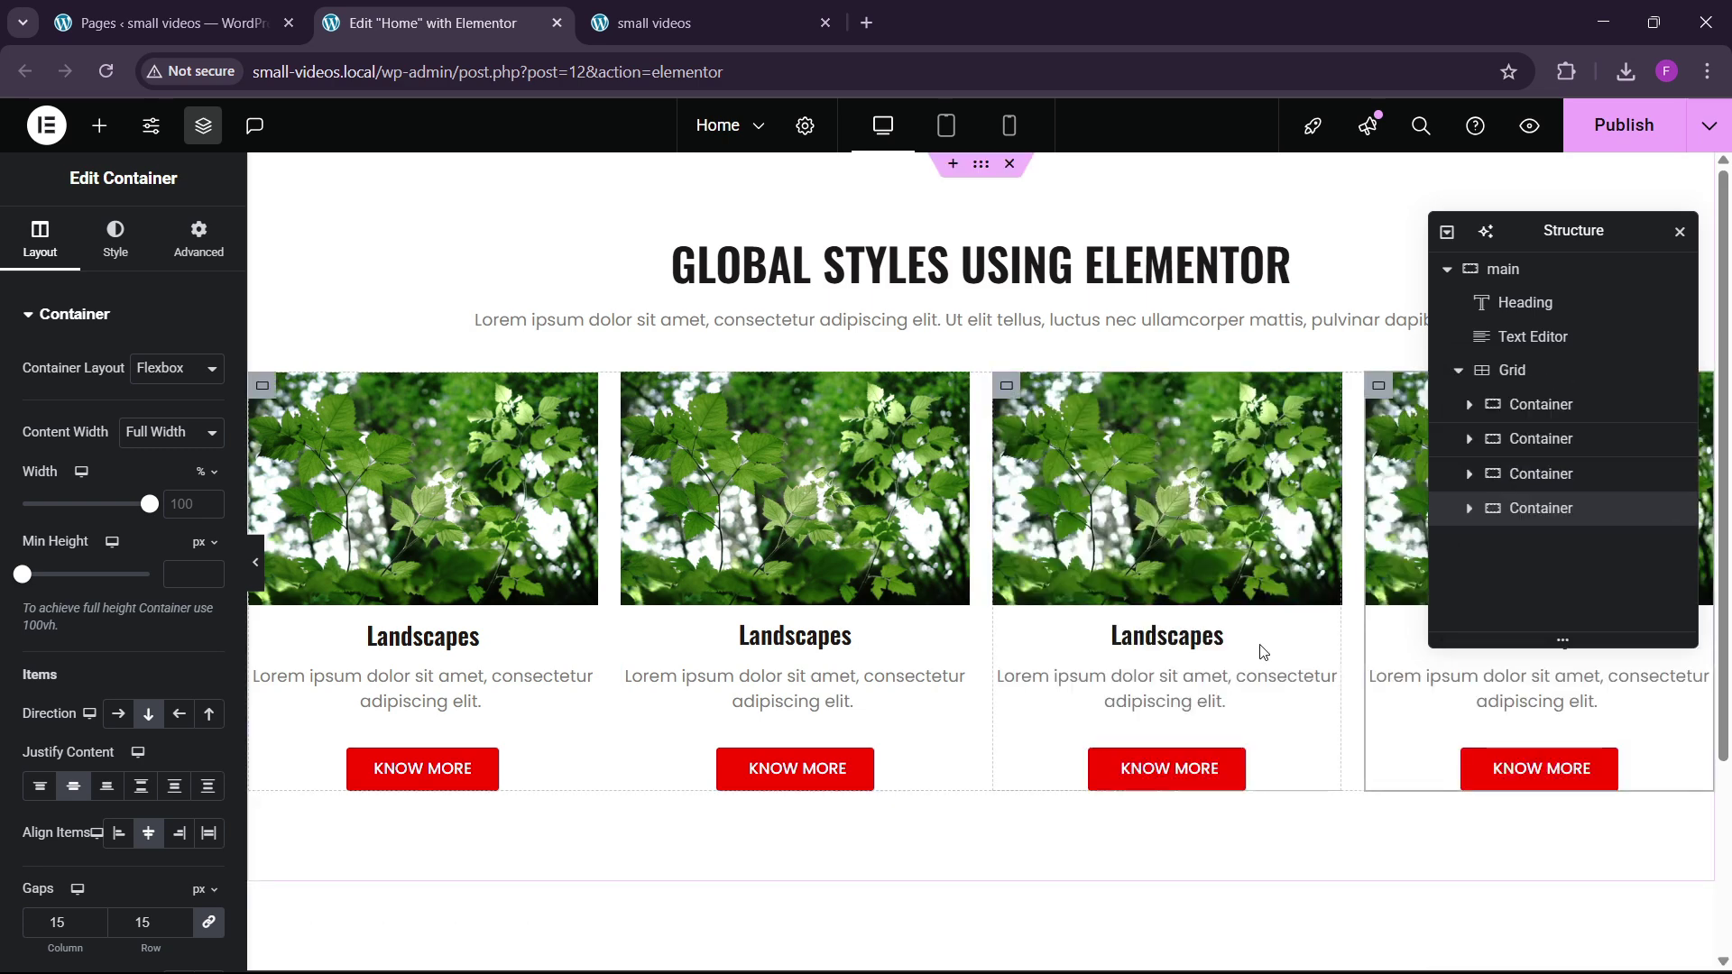
click(1614, 126)
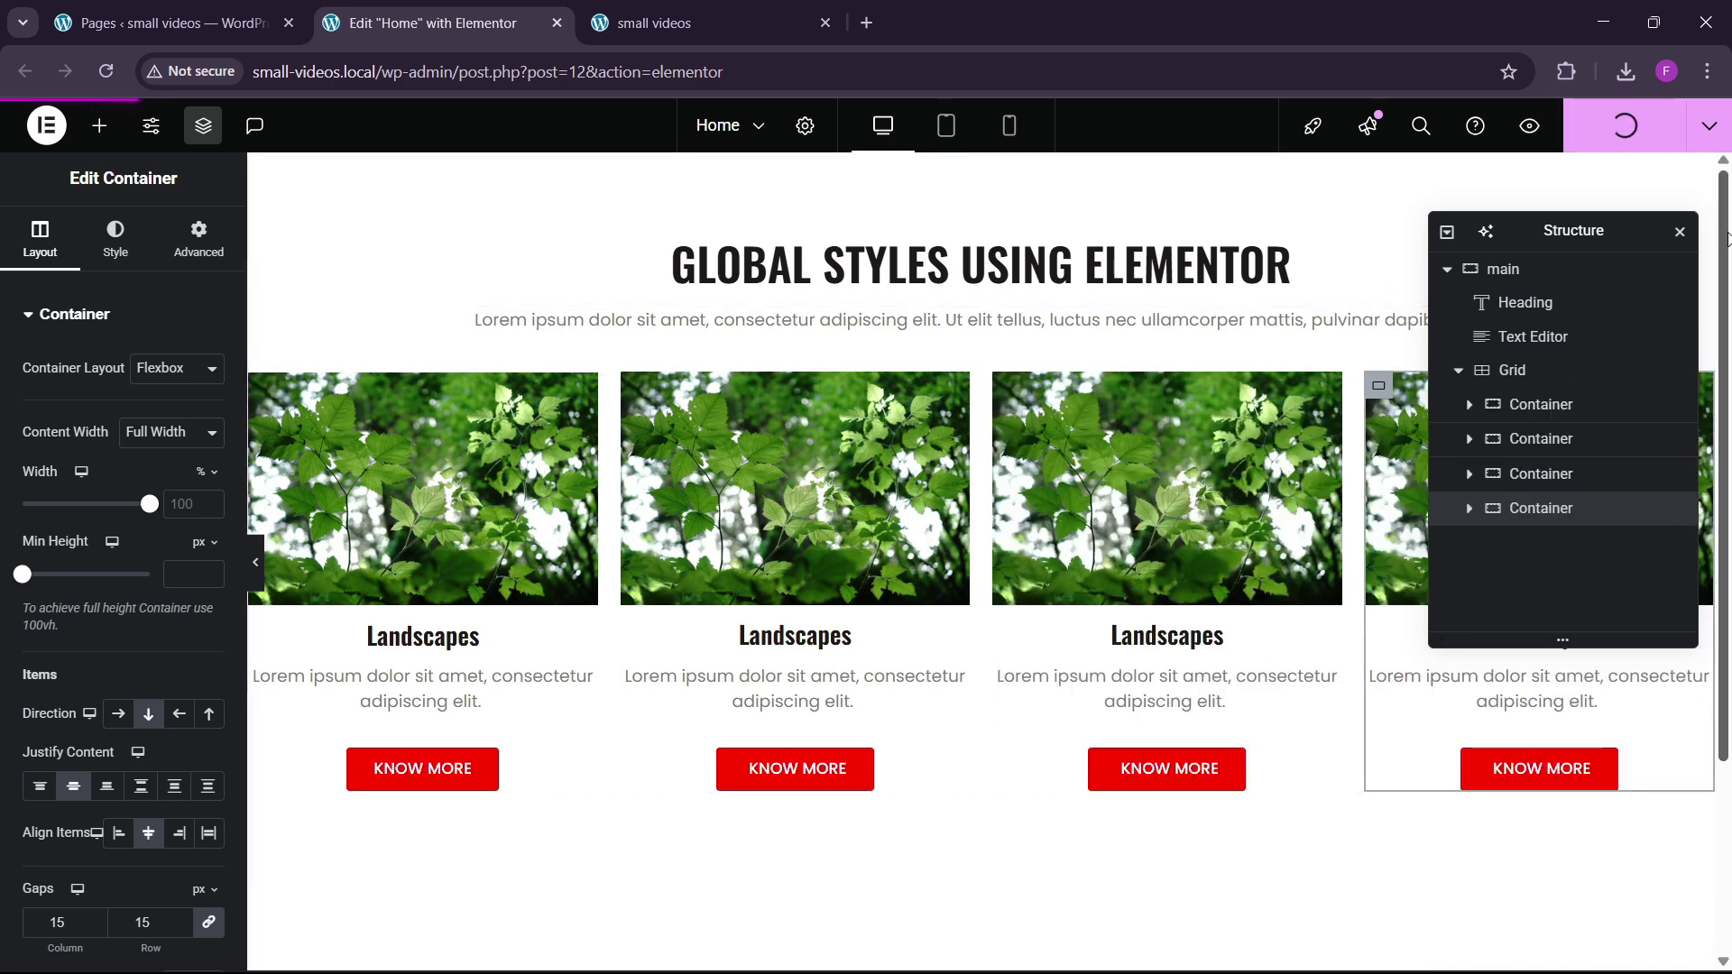
click(1709, 125)
View the published page with its four Landscapes cards, then go back to the editor tab.
click(1643, 291)
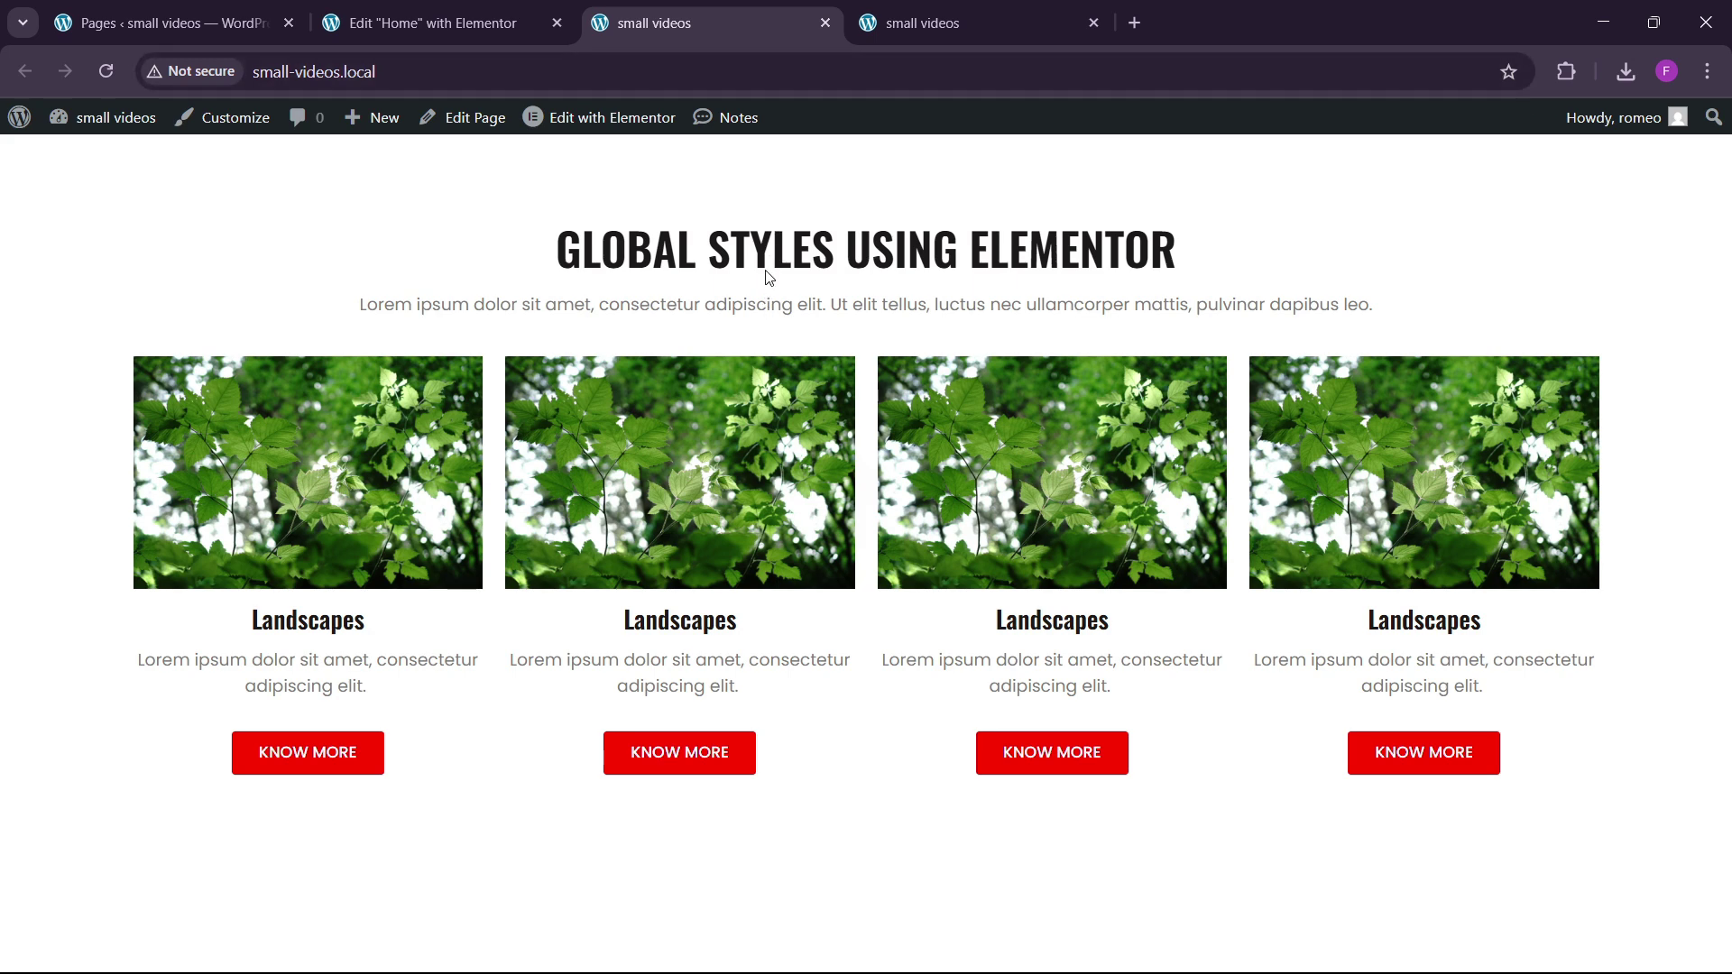
click(437, 23)
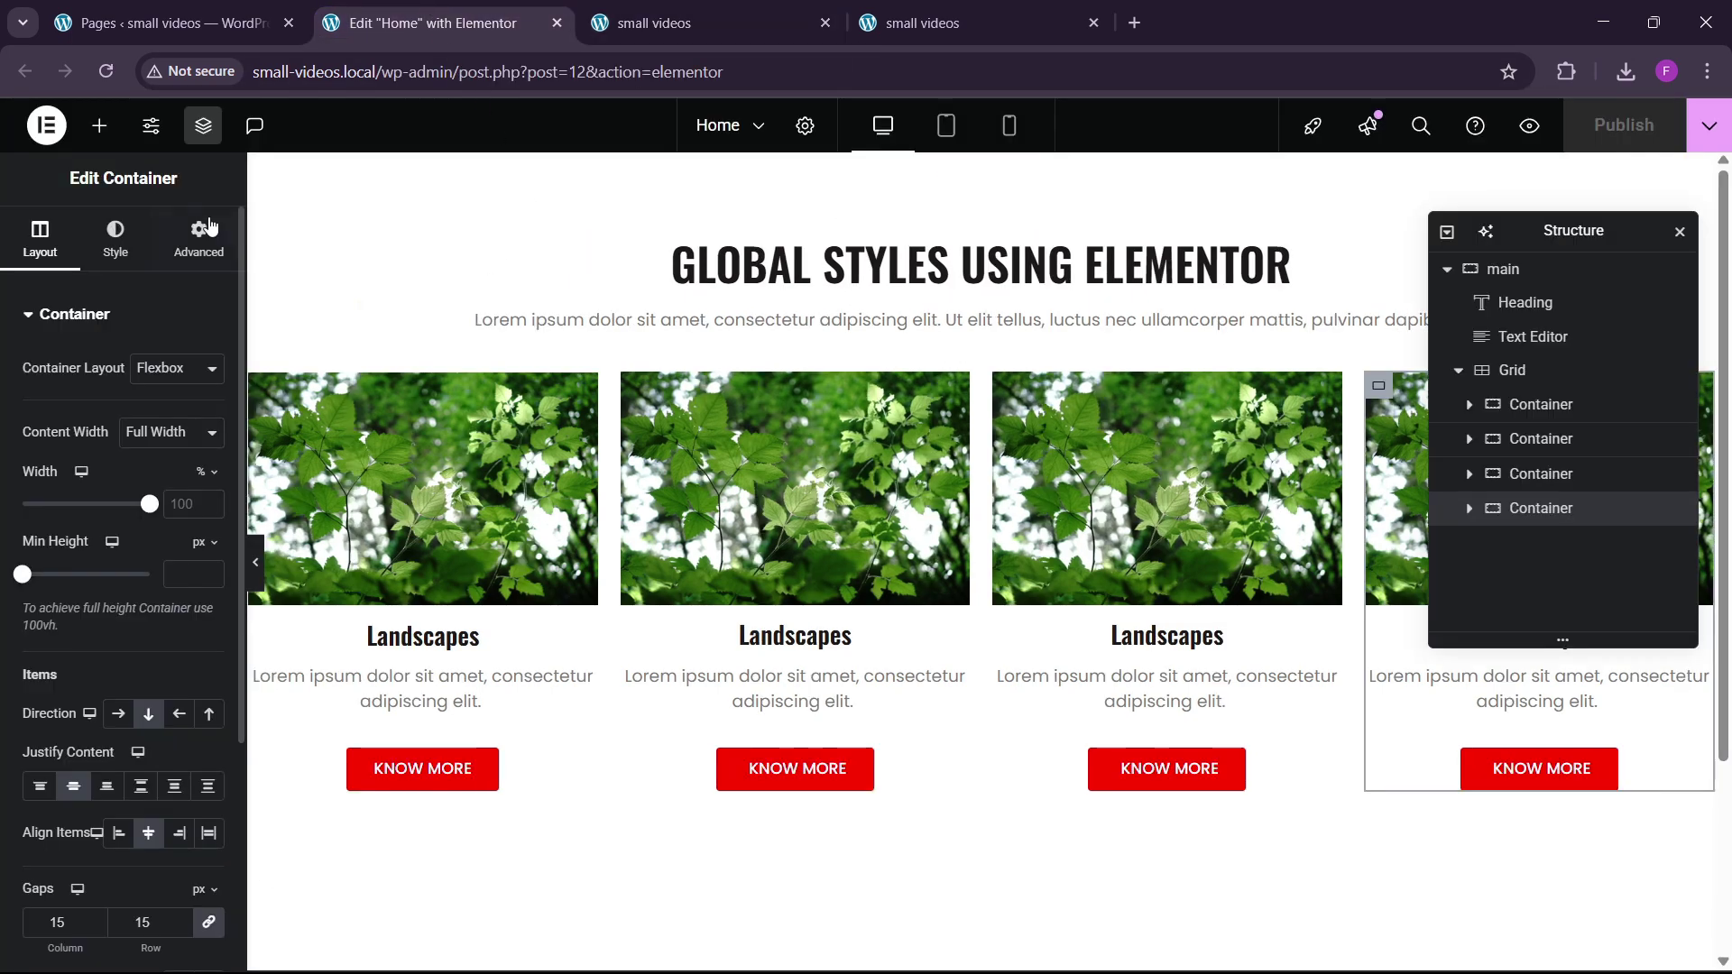
In Site Settings > Global Fonts, give 'para' size 17 and Uppercase transform, then save changes.
click(151, 129)
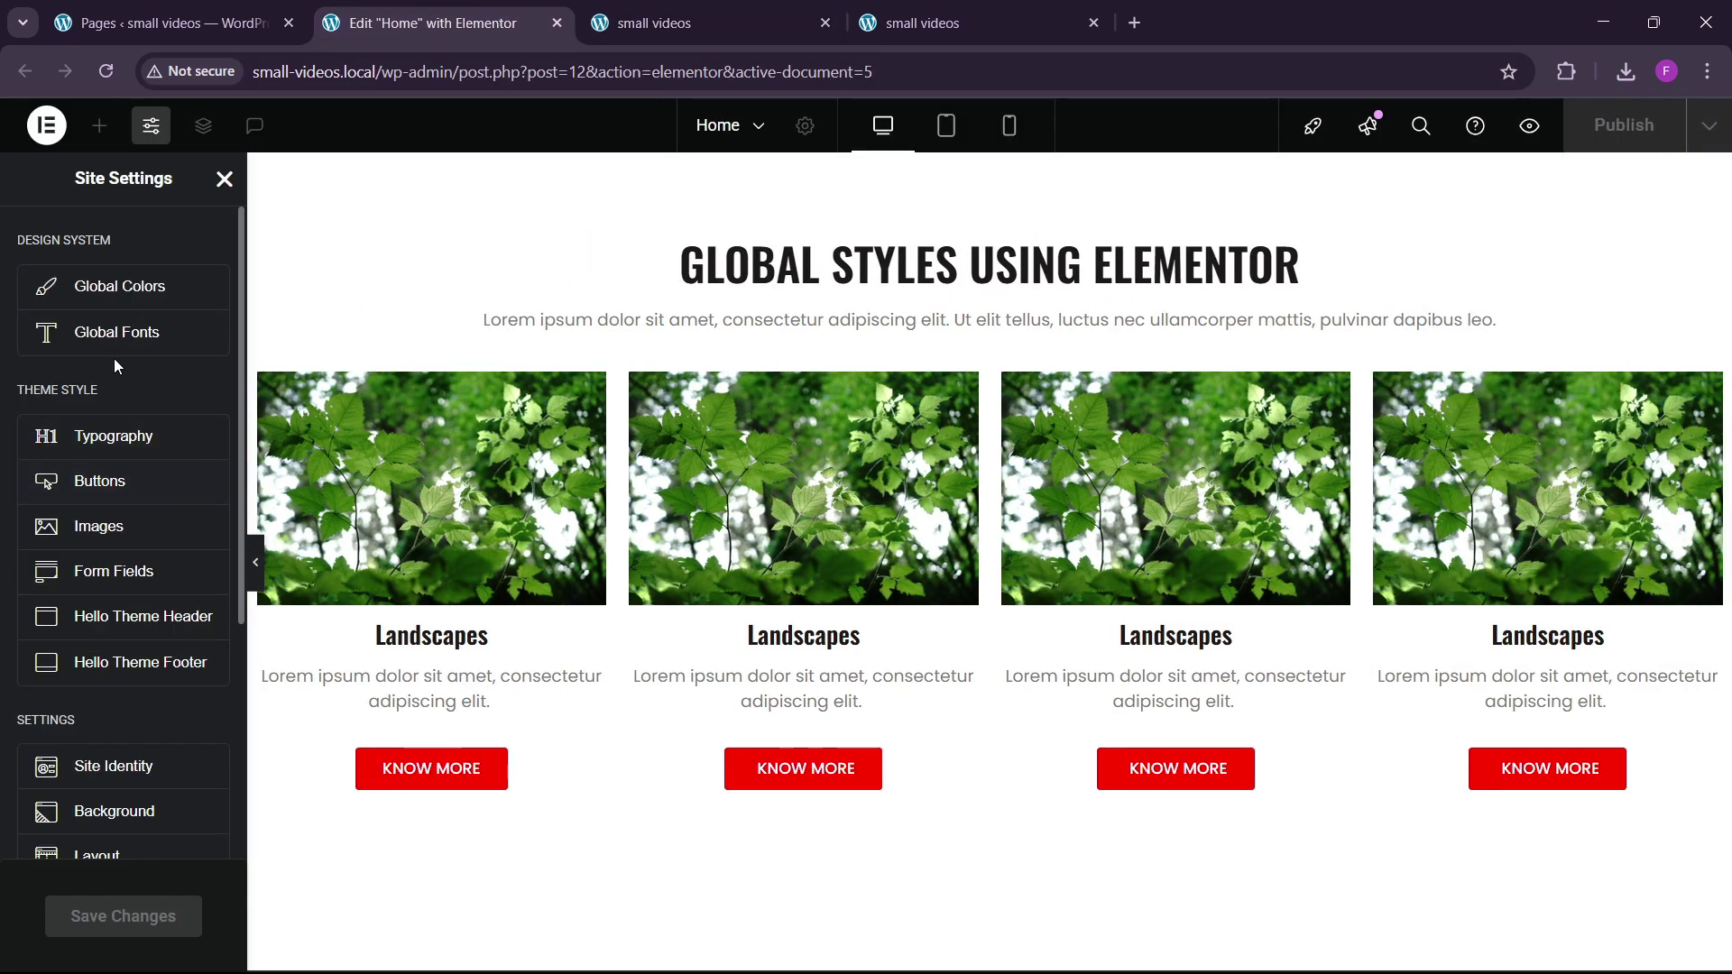
click(115, 331)
scroll(103, 564, down, 4)
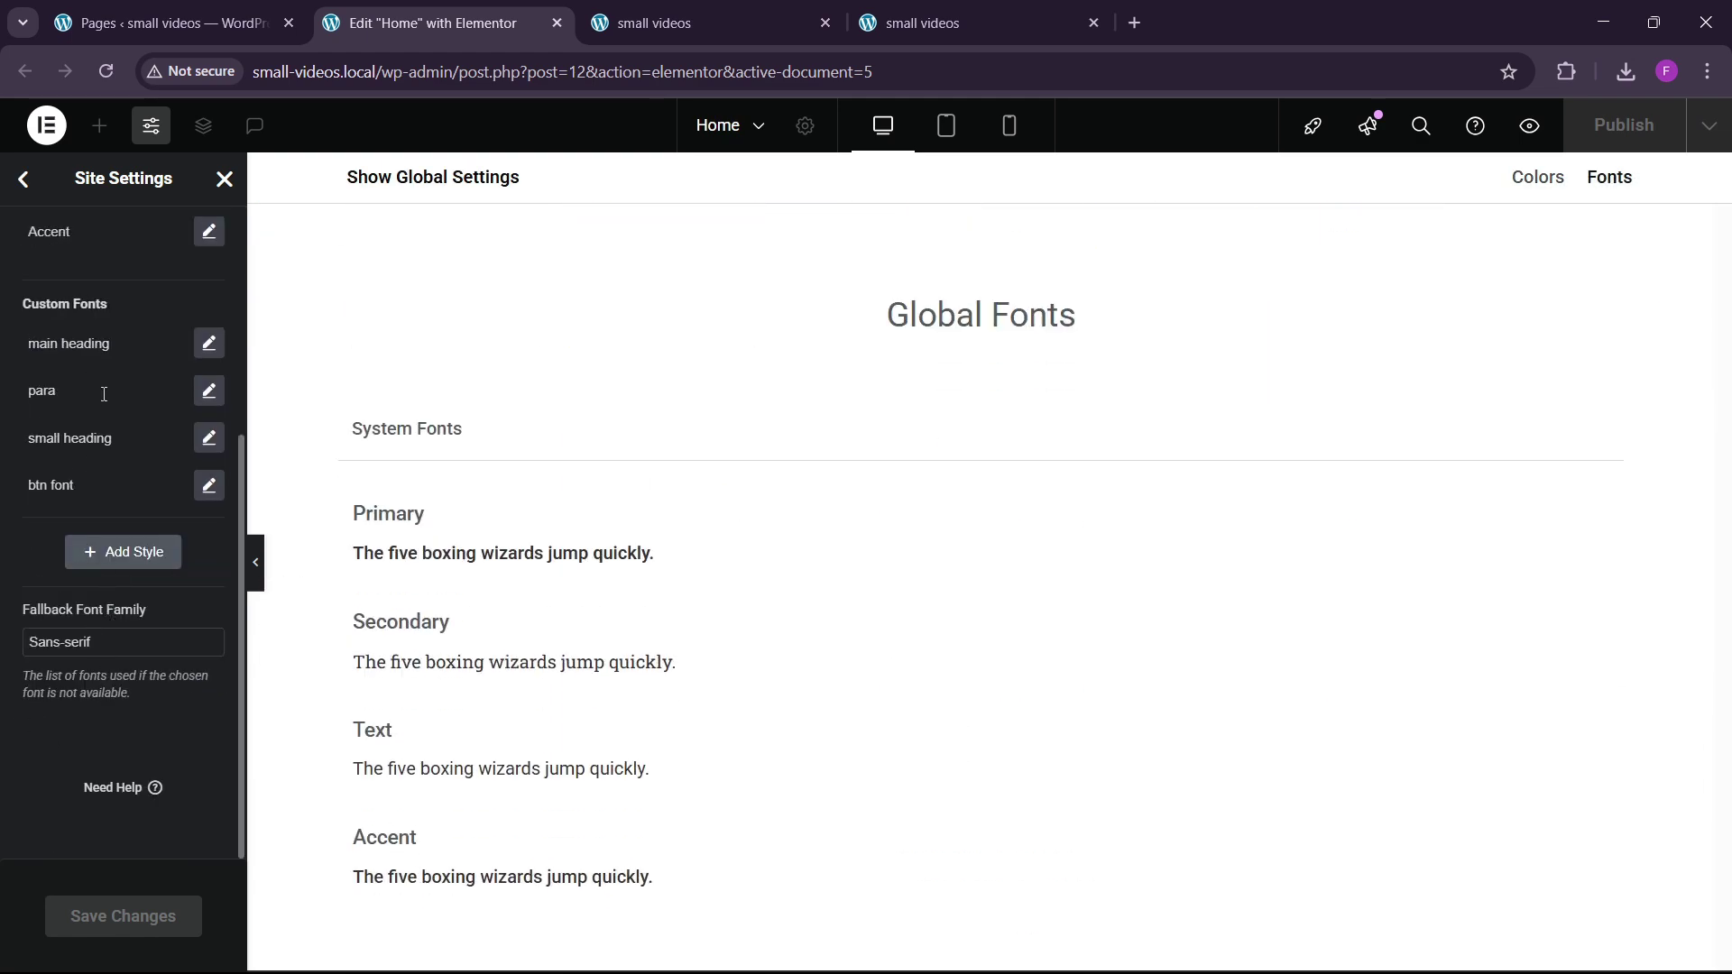
click(209, 391)
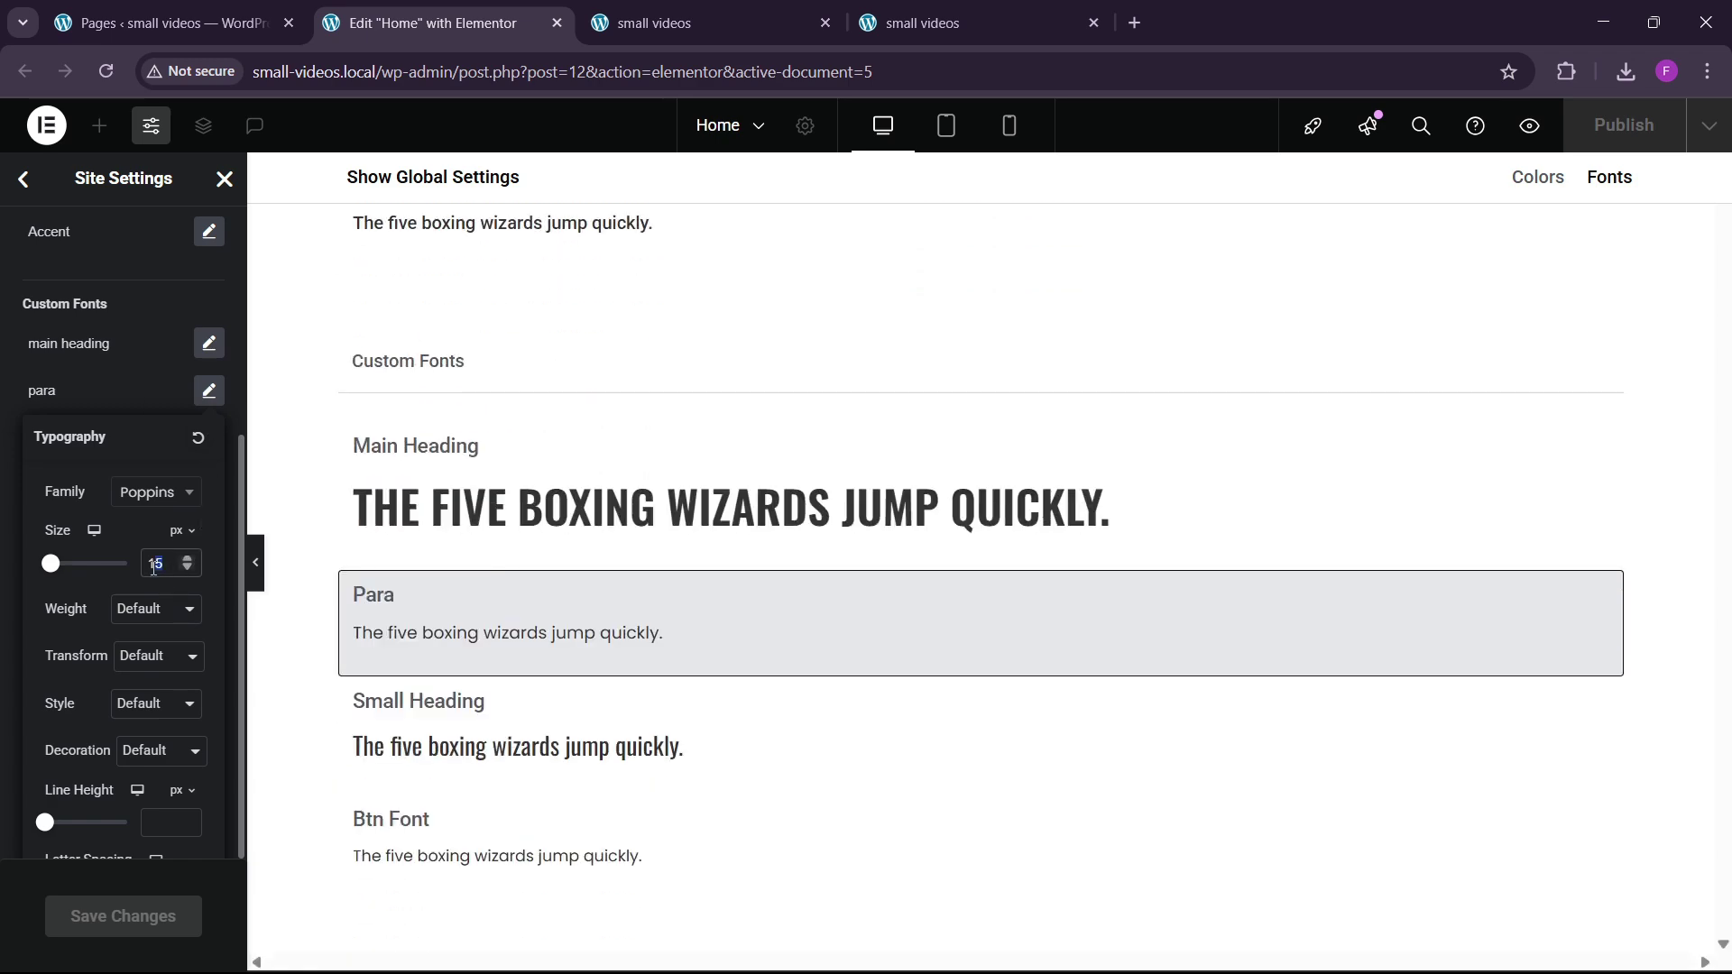
text(117)
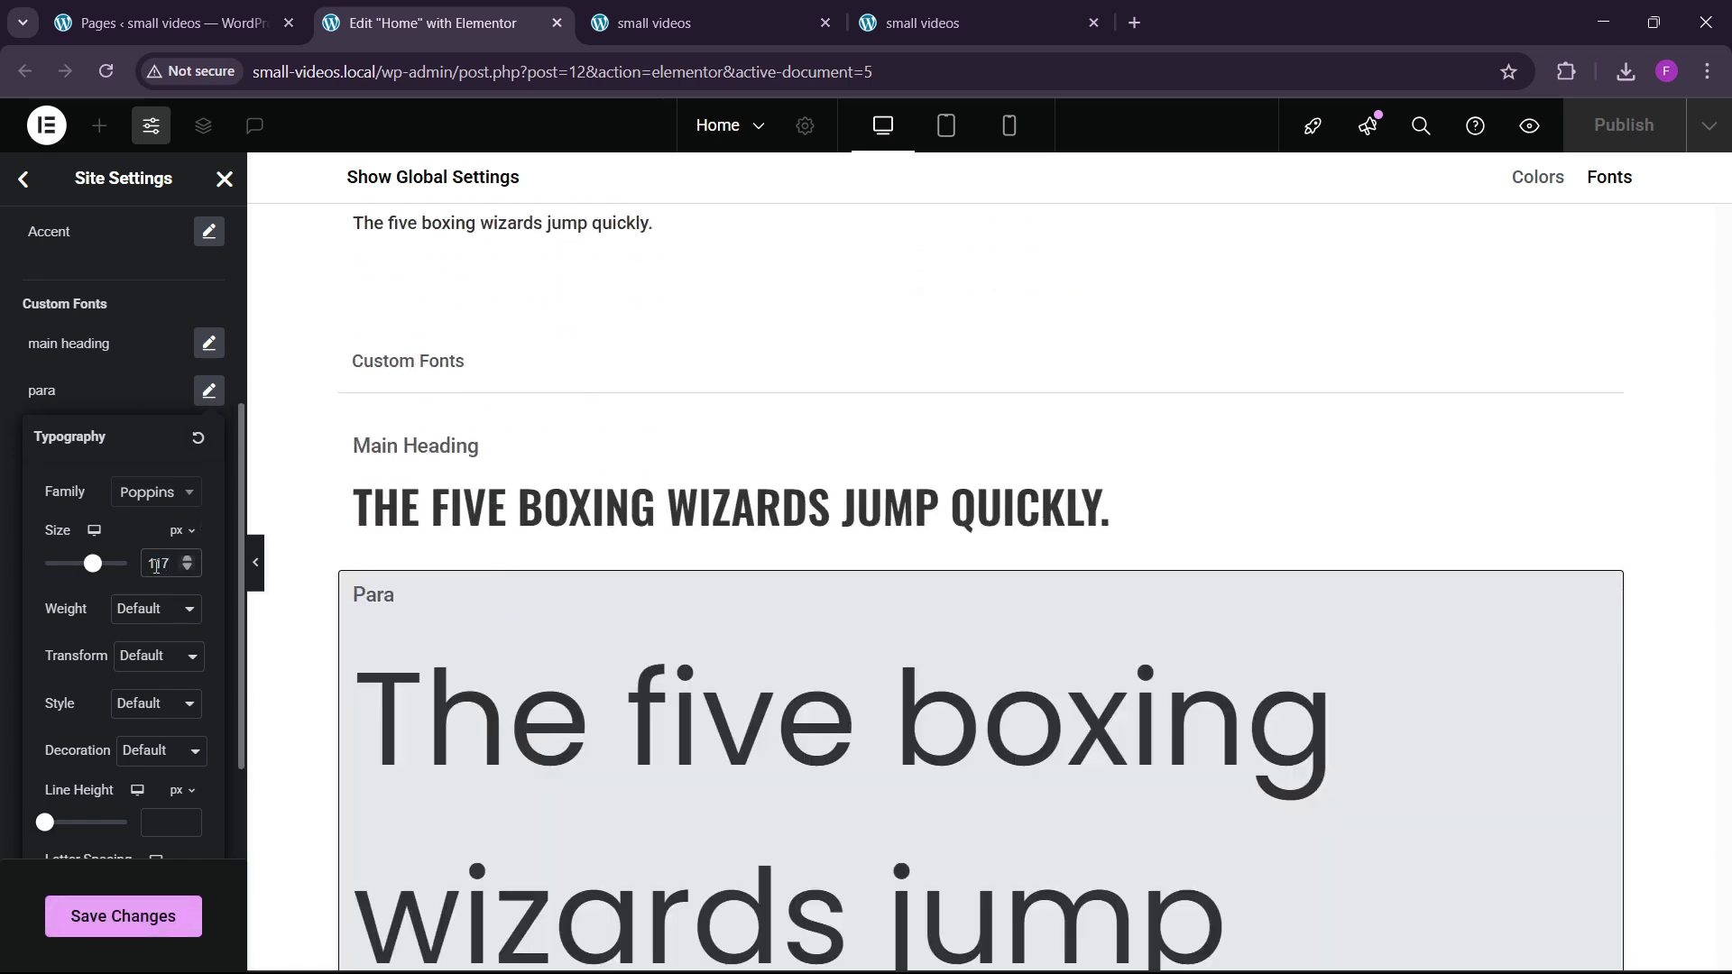
key(BackSpace)
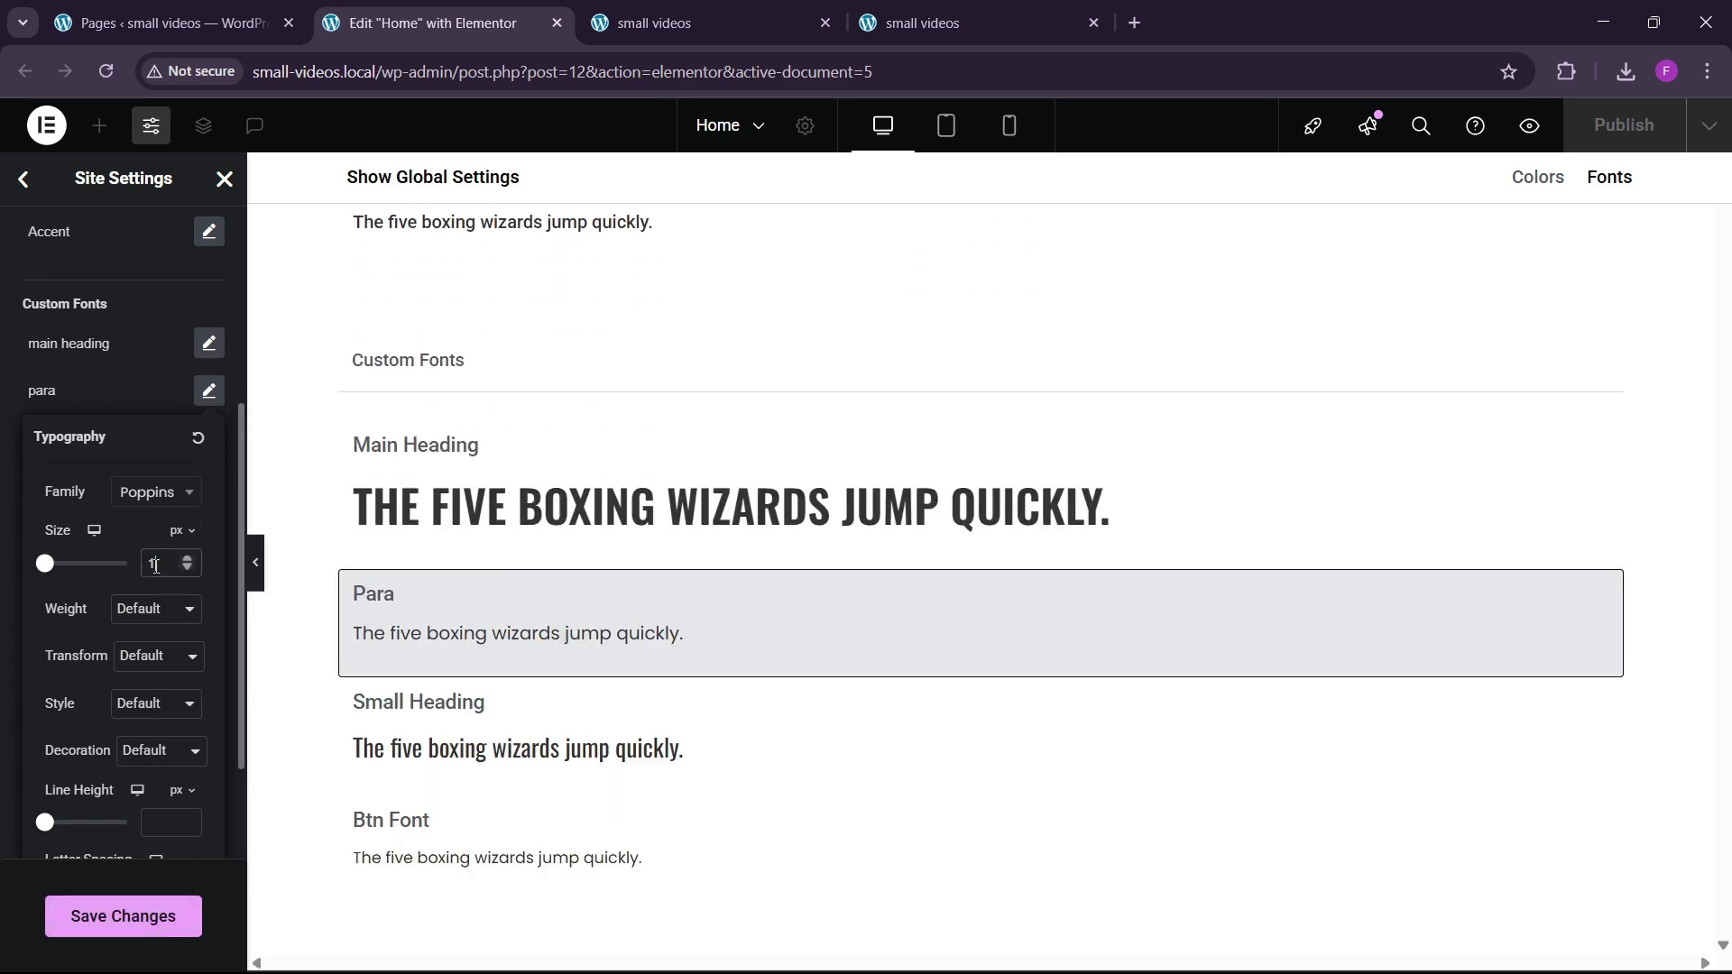
click(153, 613)
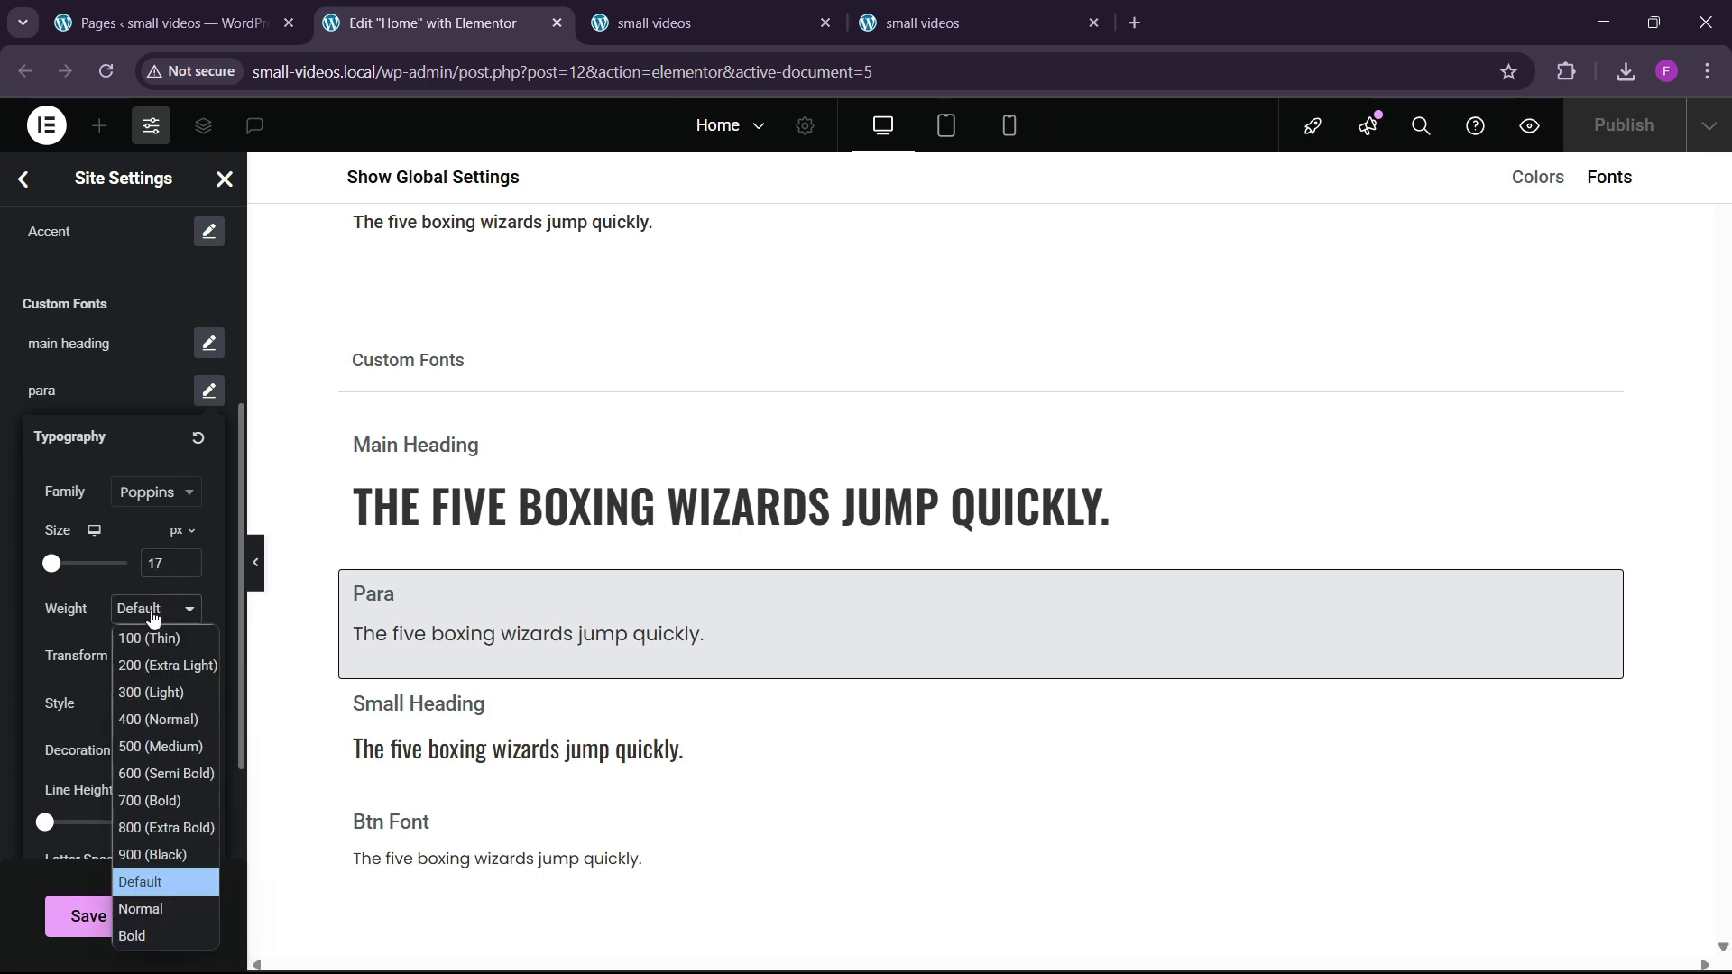
click(151, 611)
click(151, 656)
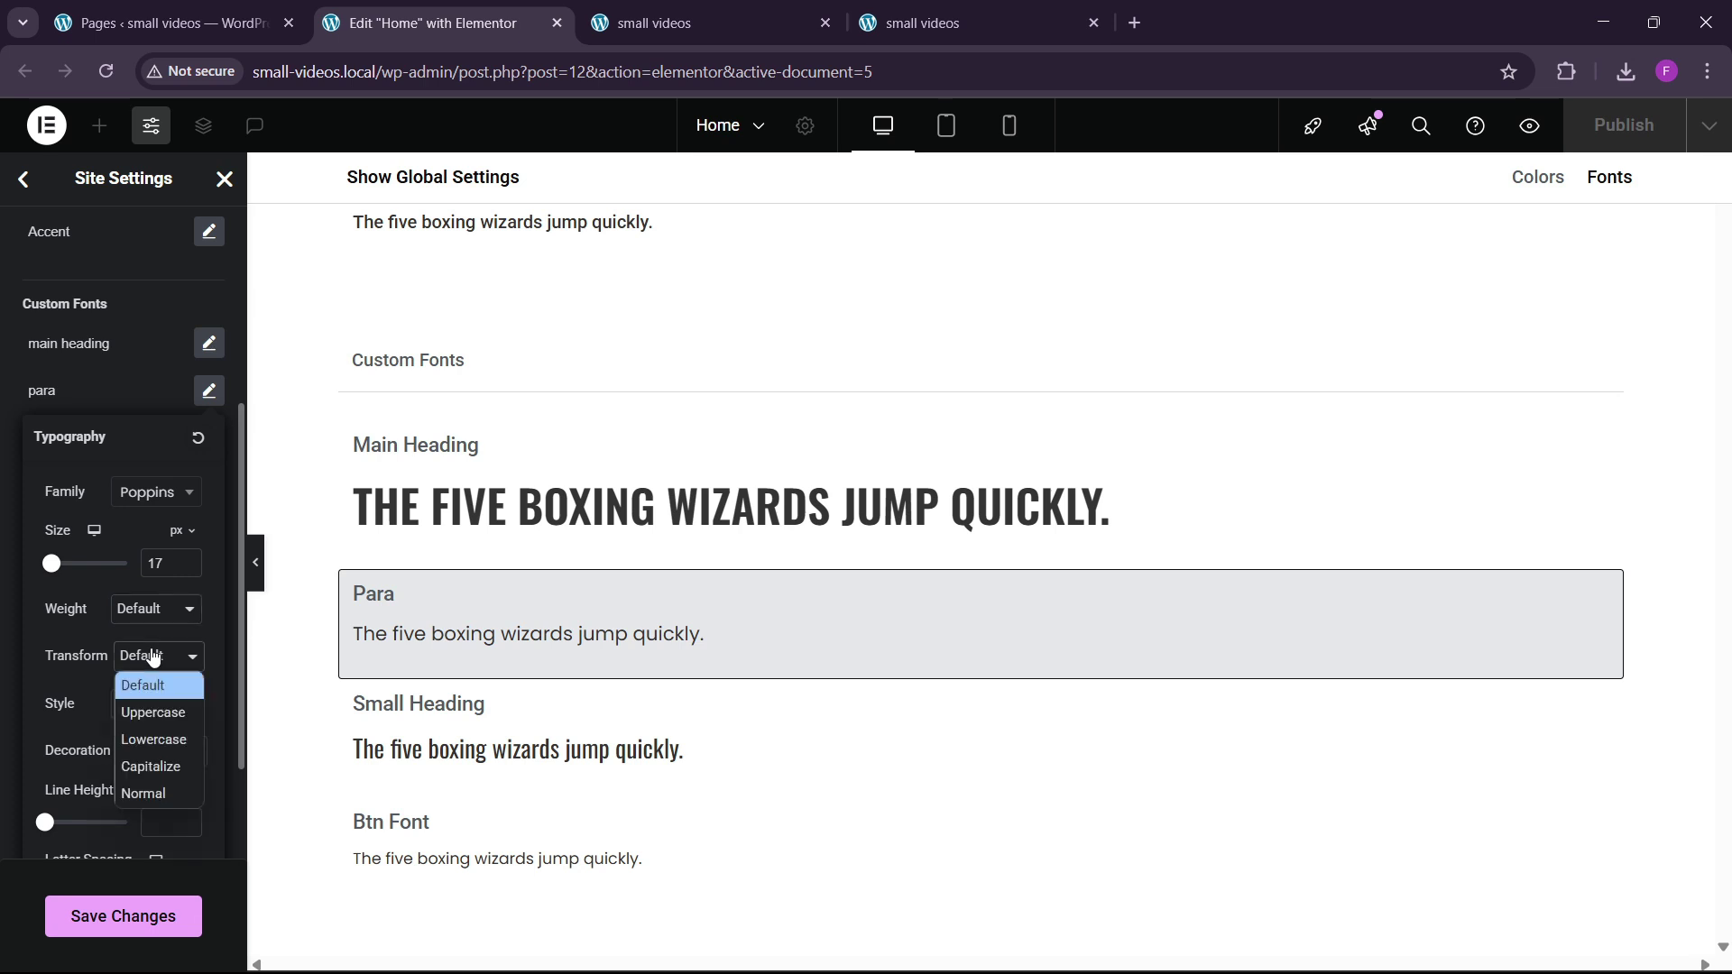
click(155, 714)
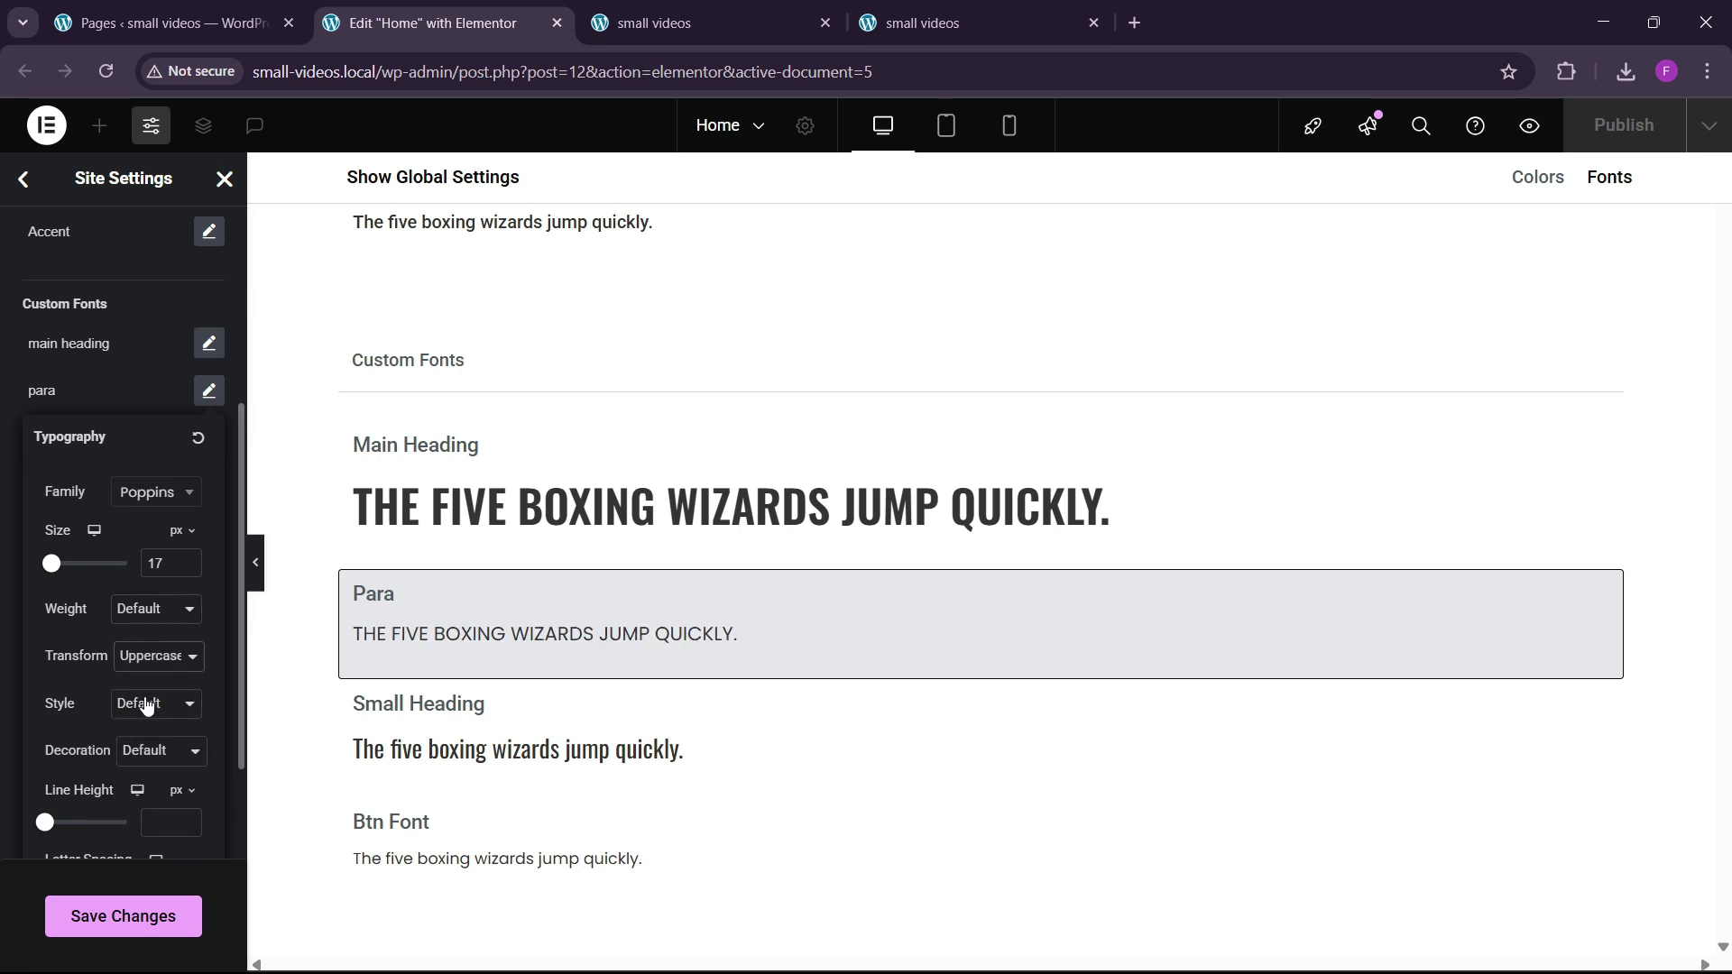
click(108, 390)
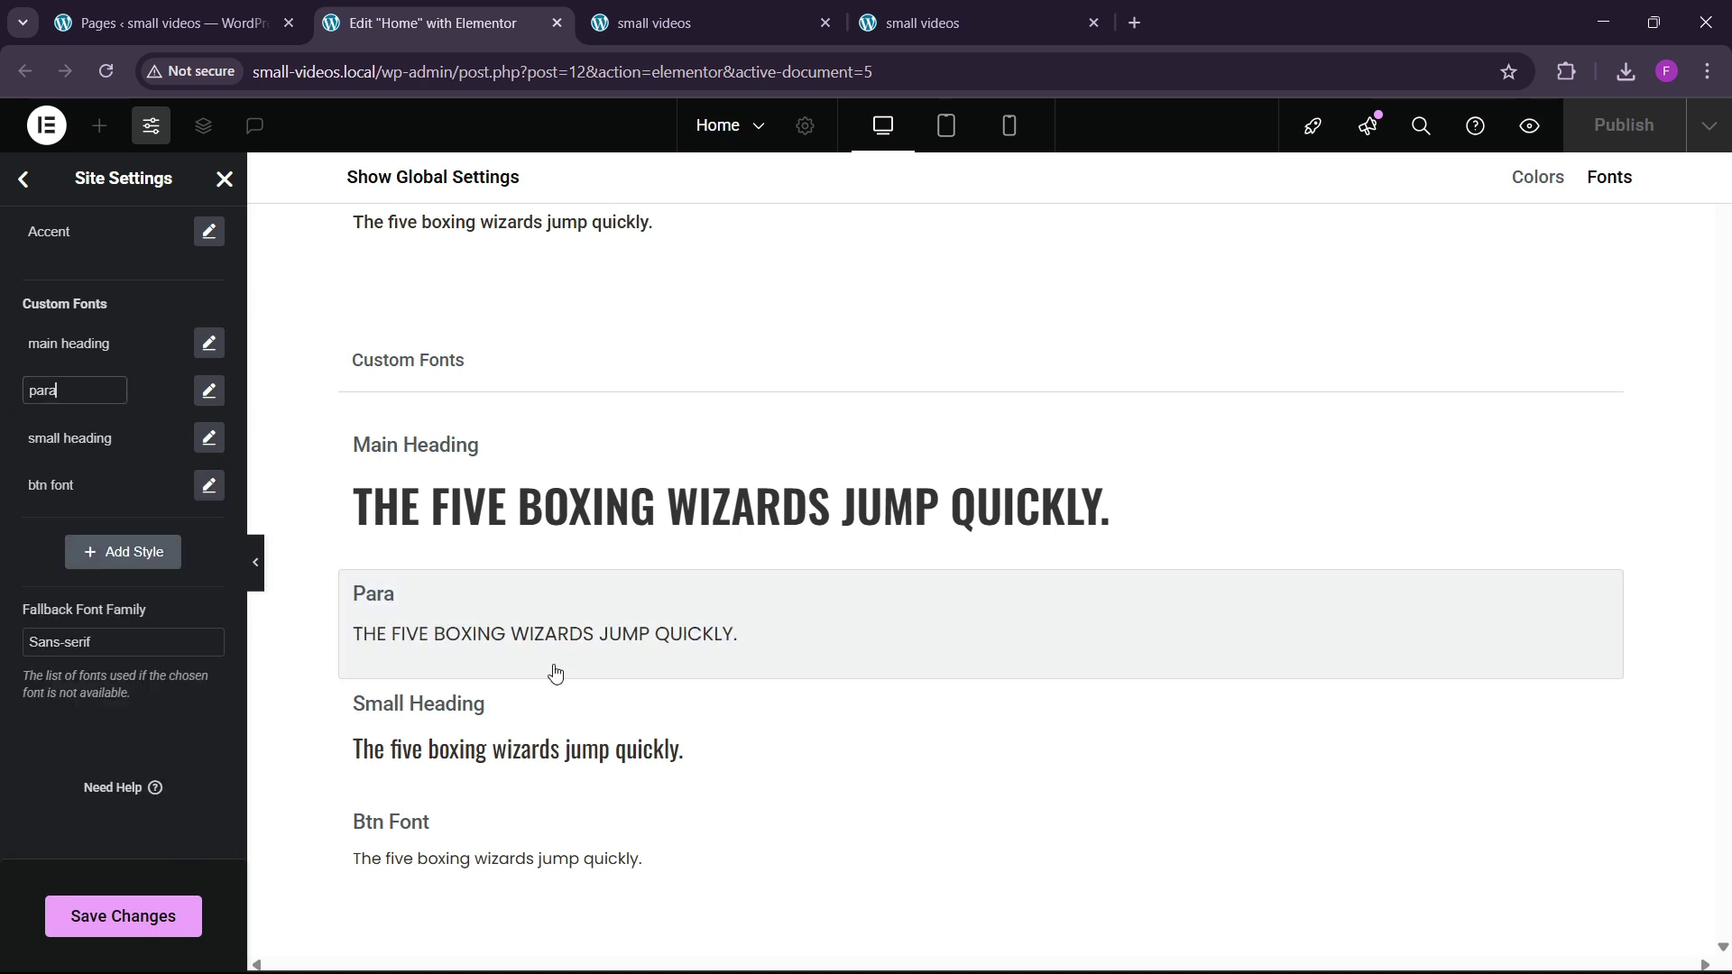
click(139, 916)
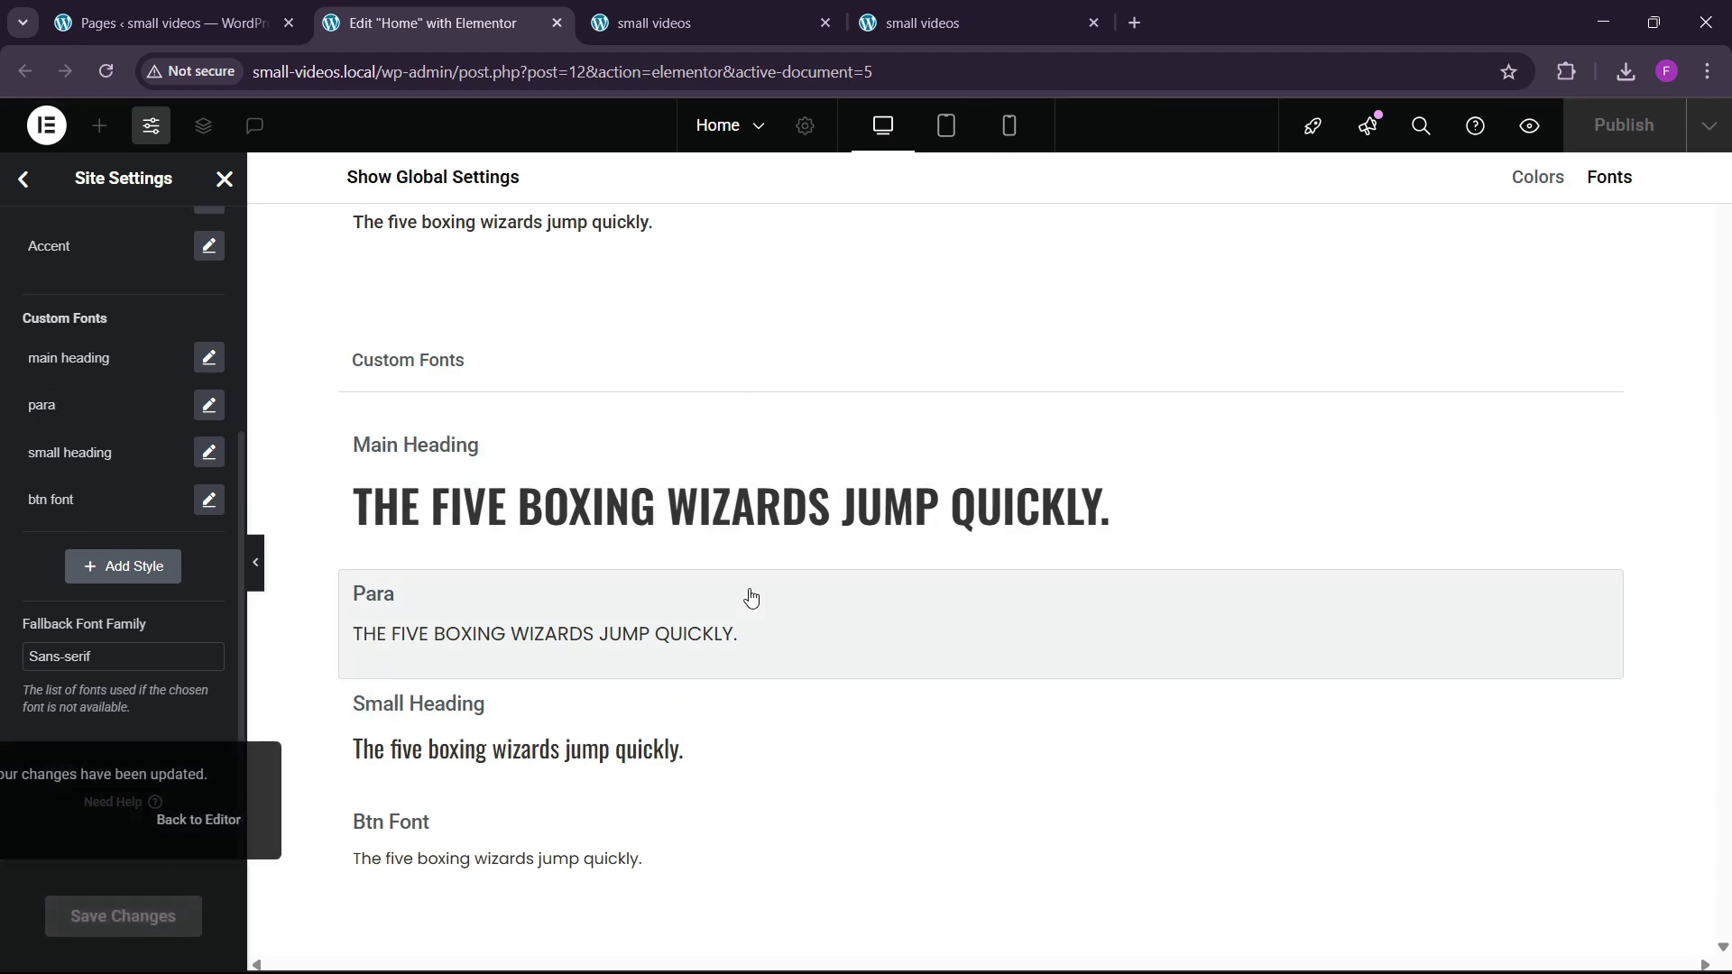
click(800, 7)
Reload the newest live tab, closing the old one, to confirm uppercase paragraphs, then return to the editor.
click(879, 17)
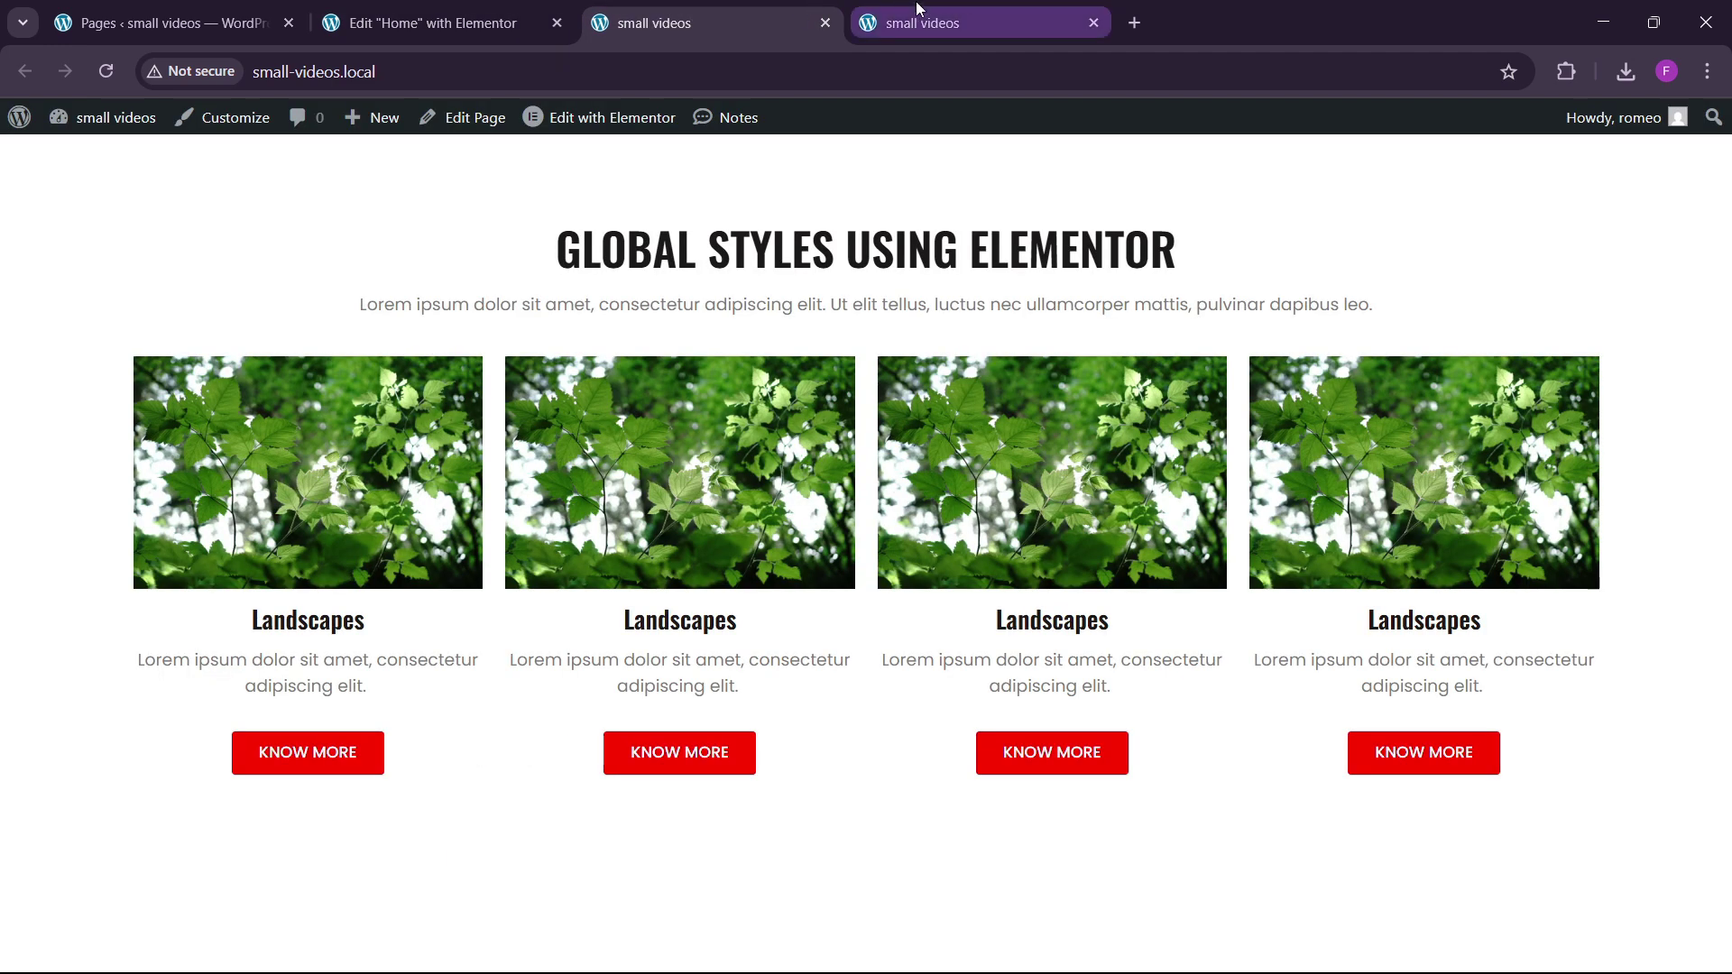
click(824, 22)
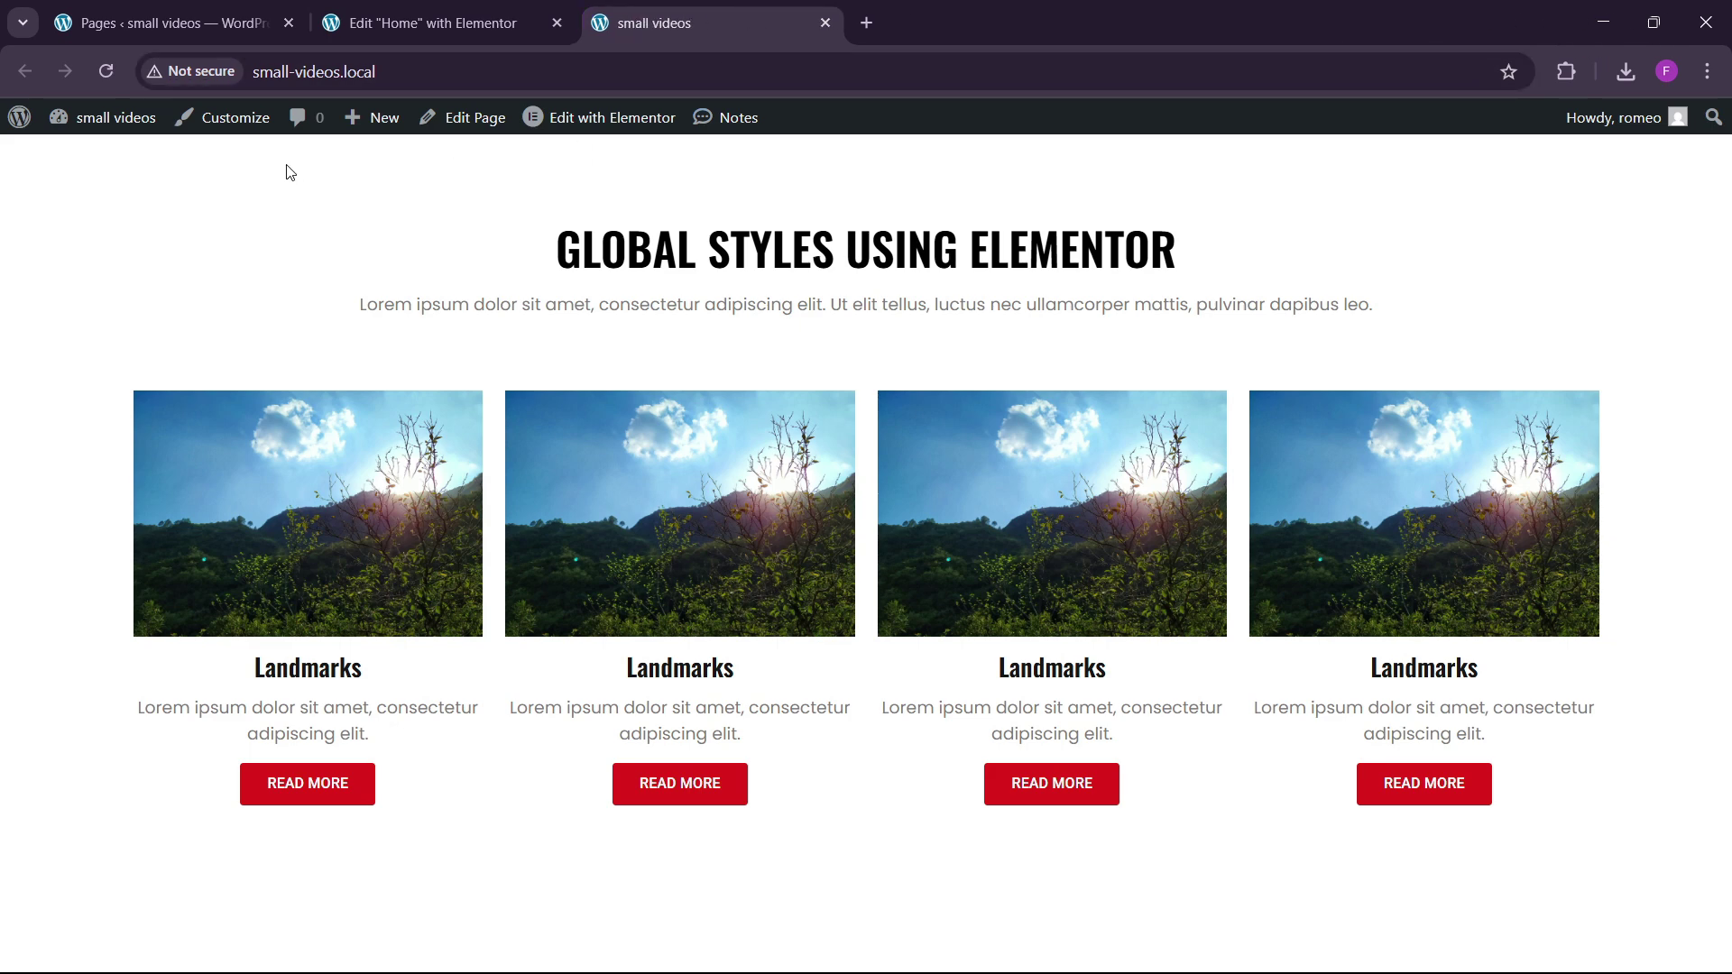
click(103, 78)
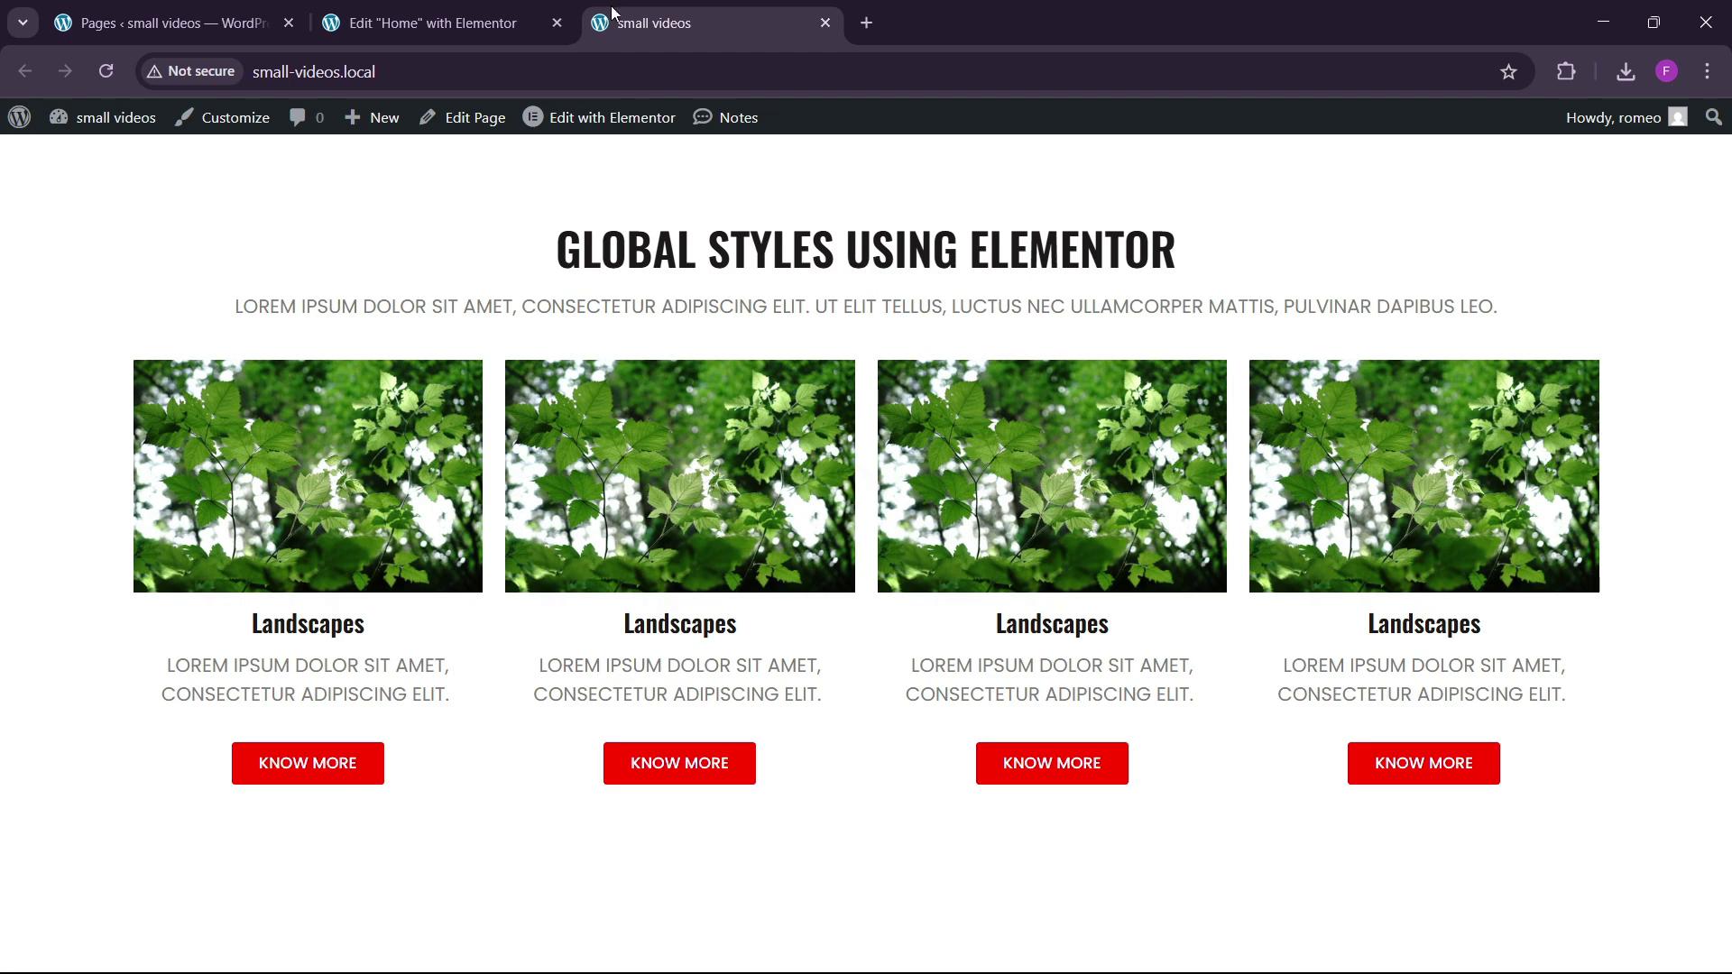
click(515, 31)
In Site Settings Global Colors, change the custom red colour to dark blue #11066A.
scroll(94, 259, up, 4)
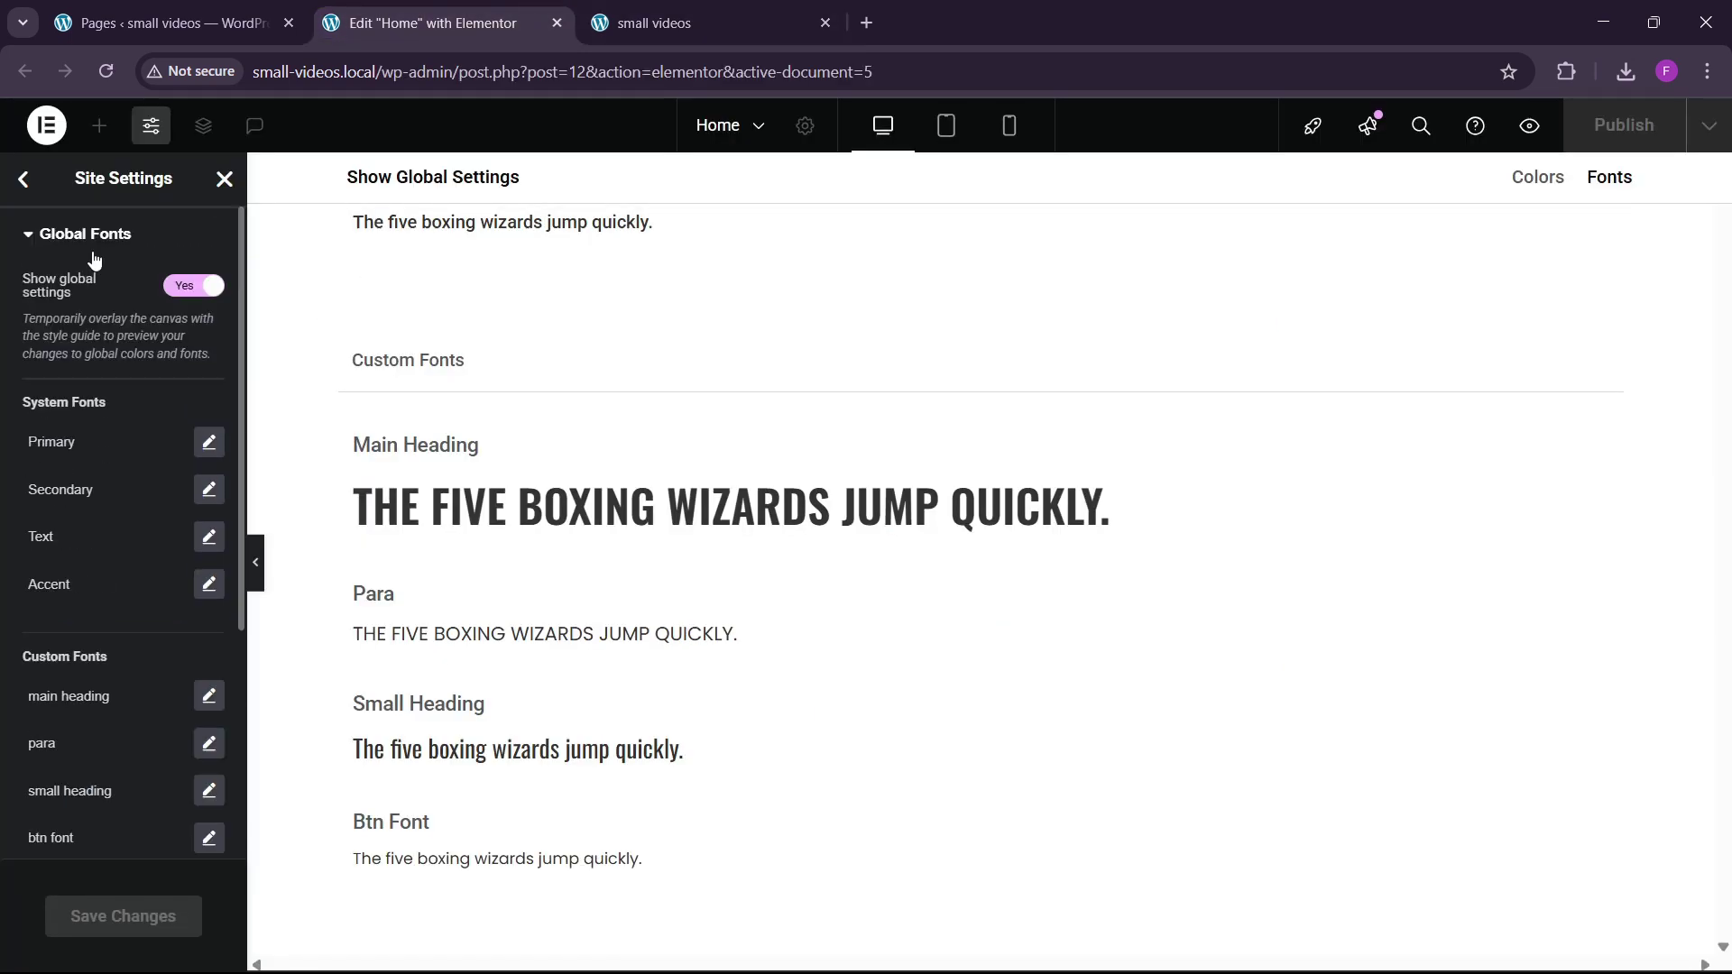
click(24, 178)
click(126, 299)
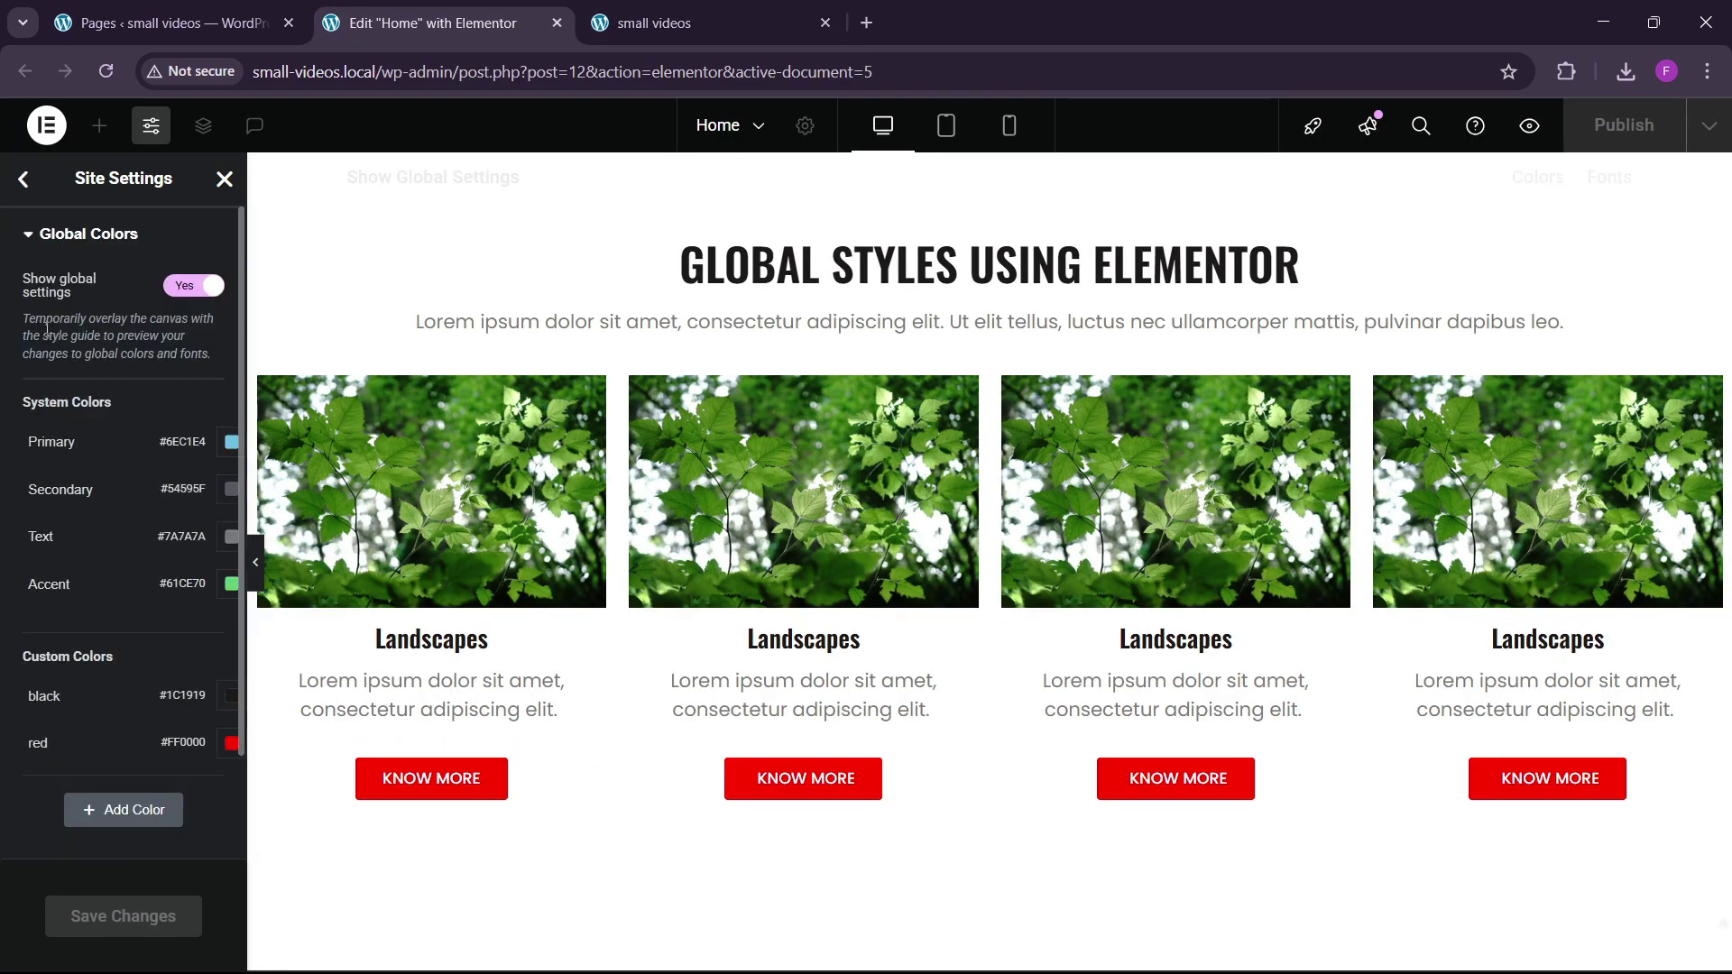
scroll(128, 554, down, 2)
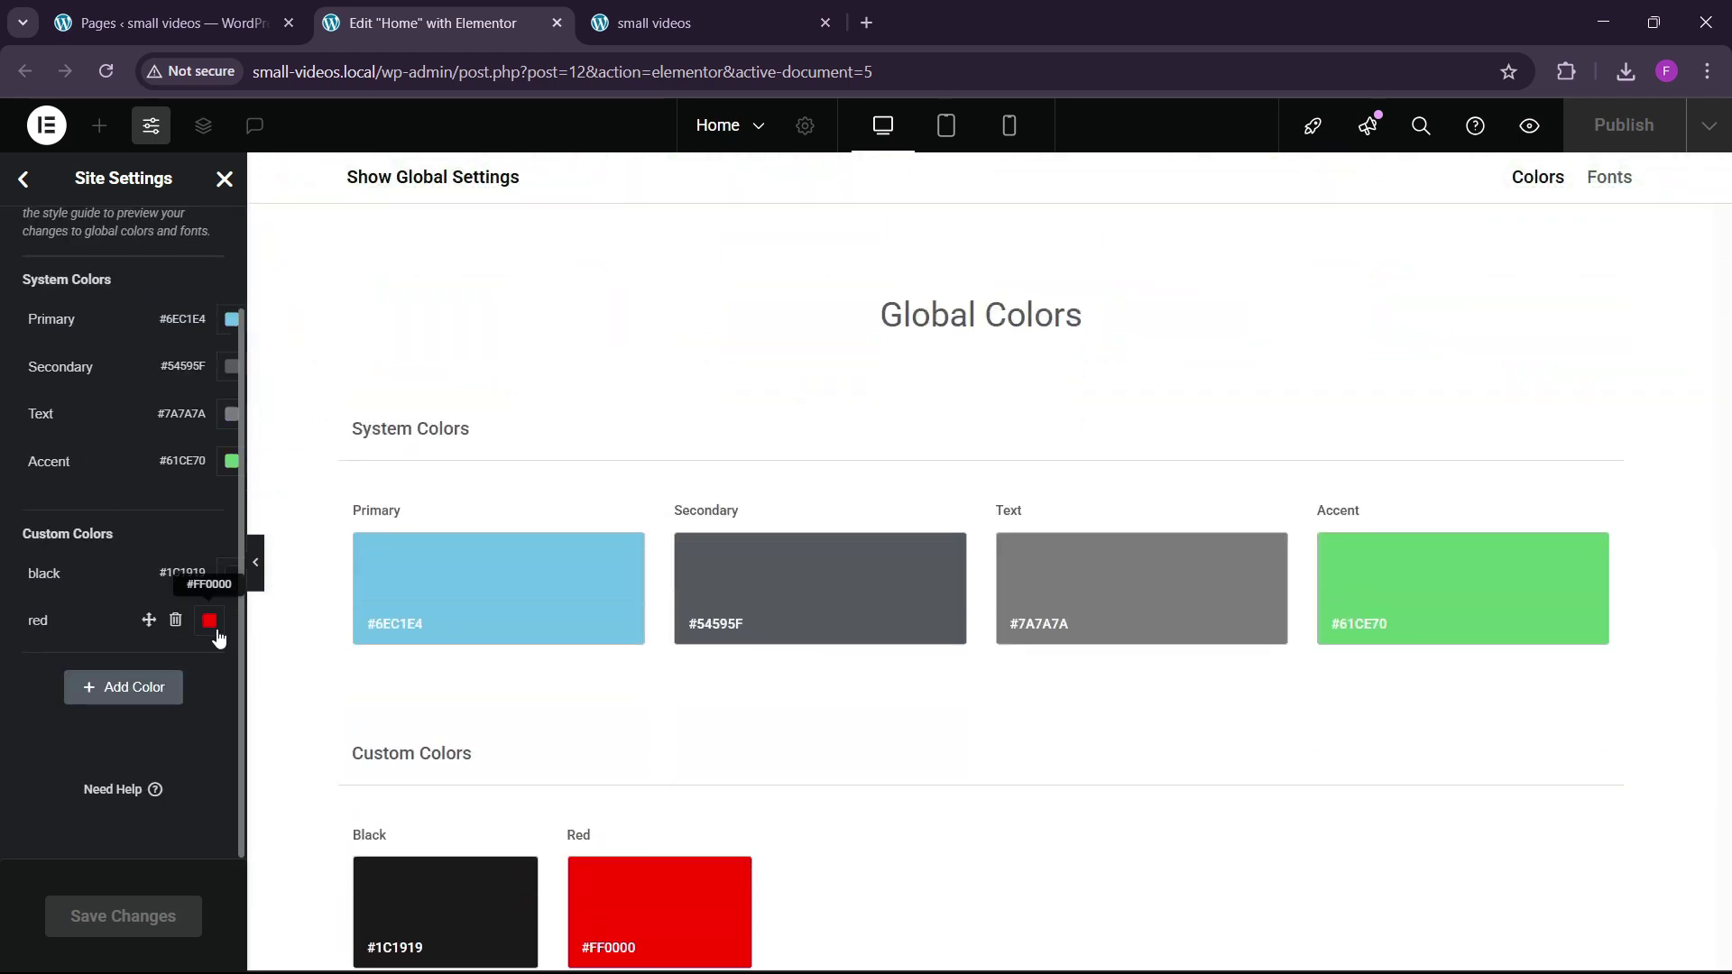
click(216, 632)
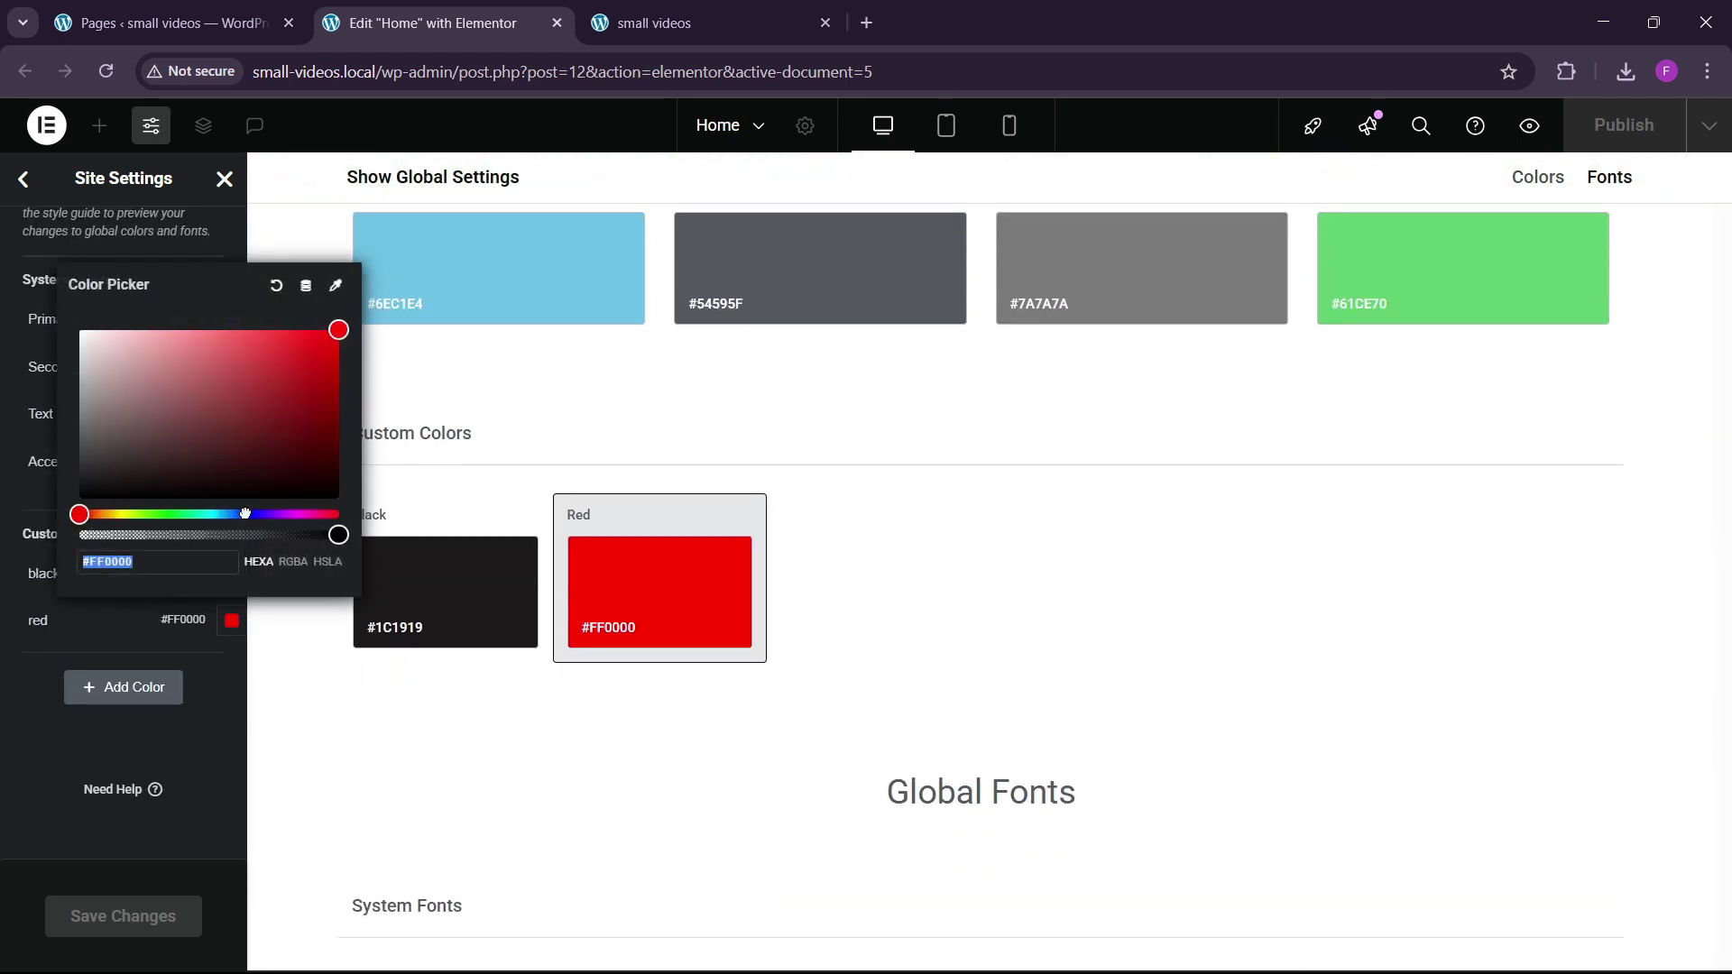
drag(245, 513, 325, 431)
click(266, 514)
click(85, 624)
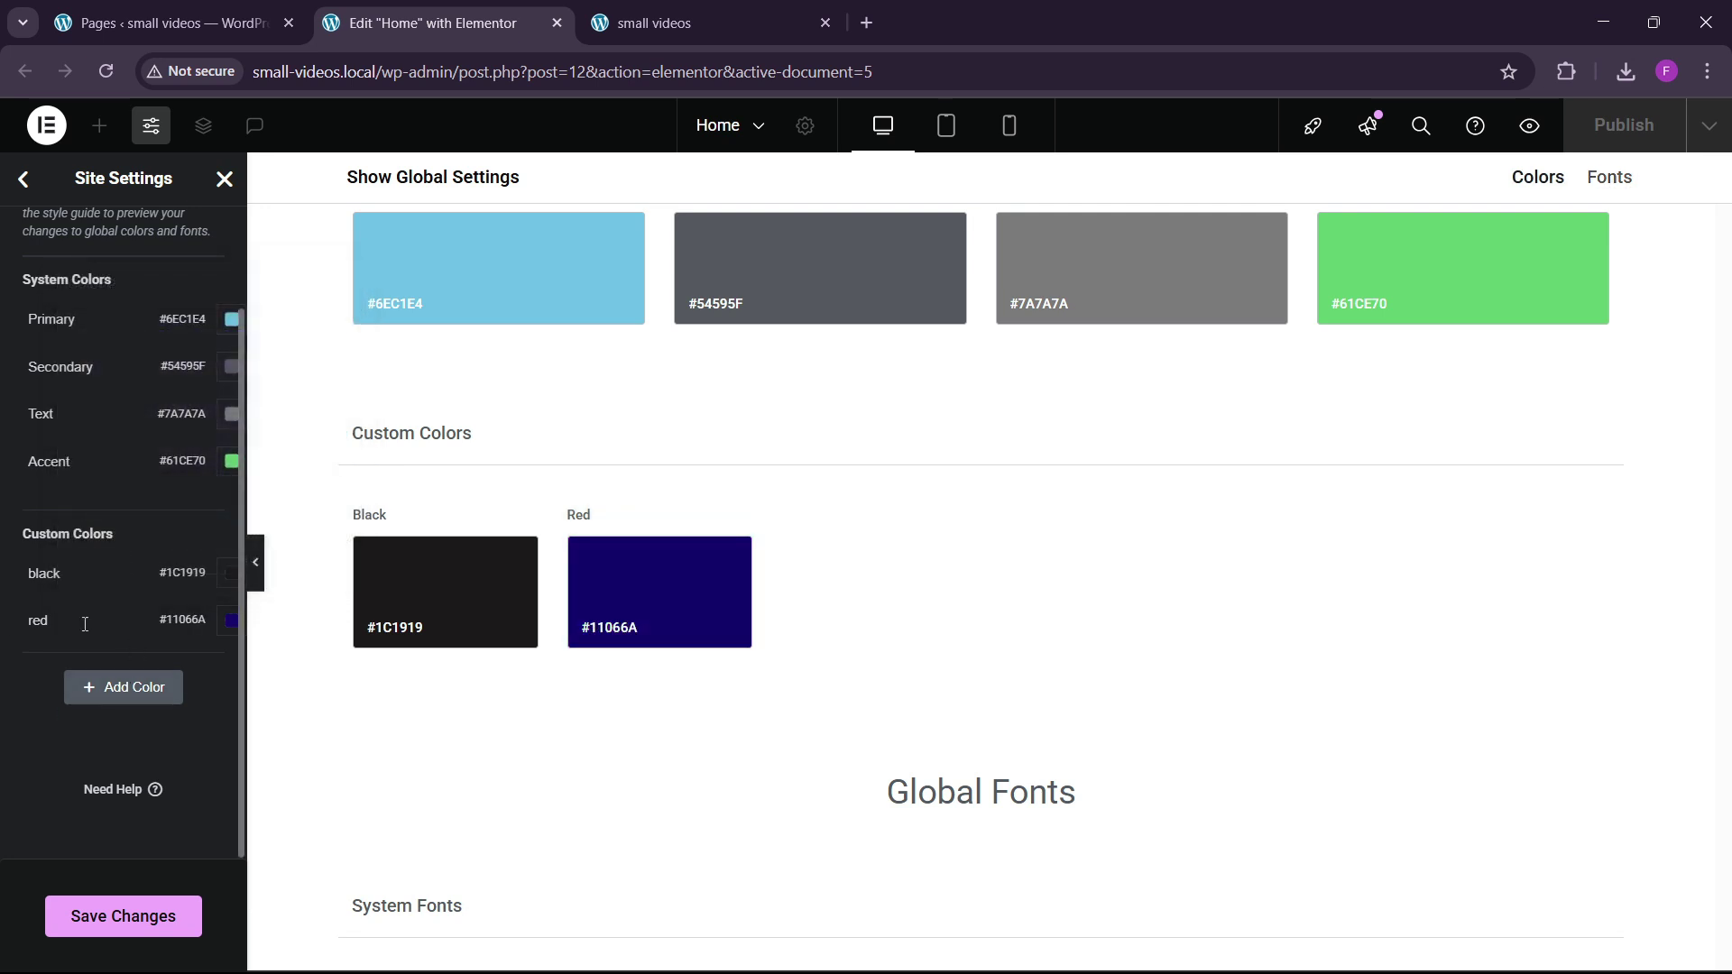
Save the colour change and reload the live page to show dark blue KNOW MORE buttons.
click(142, 913)
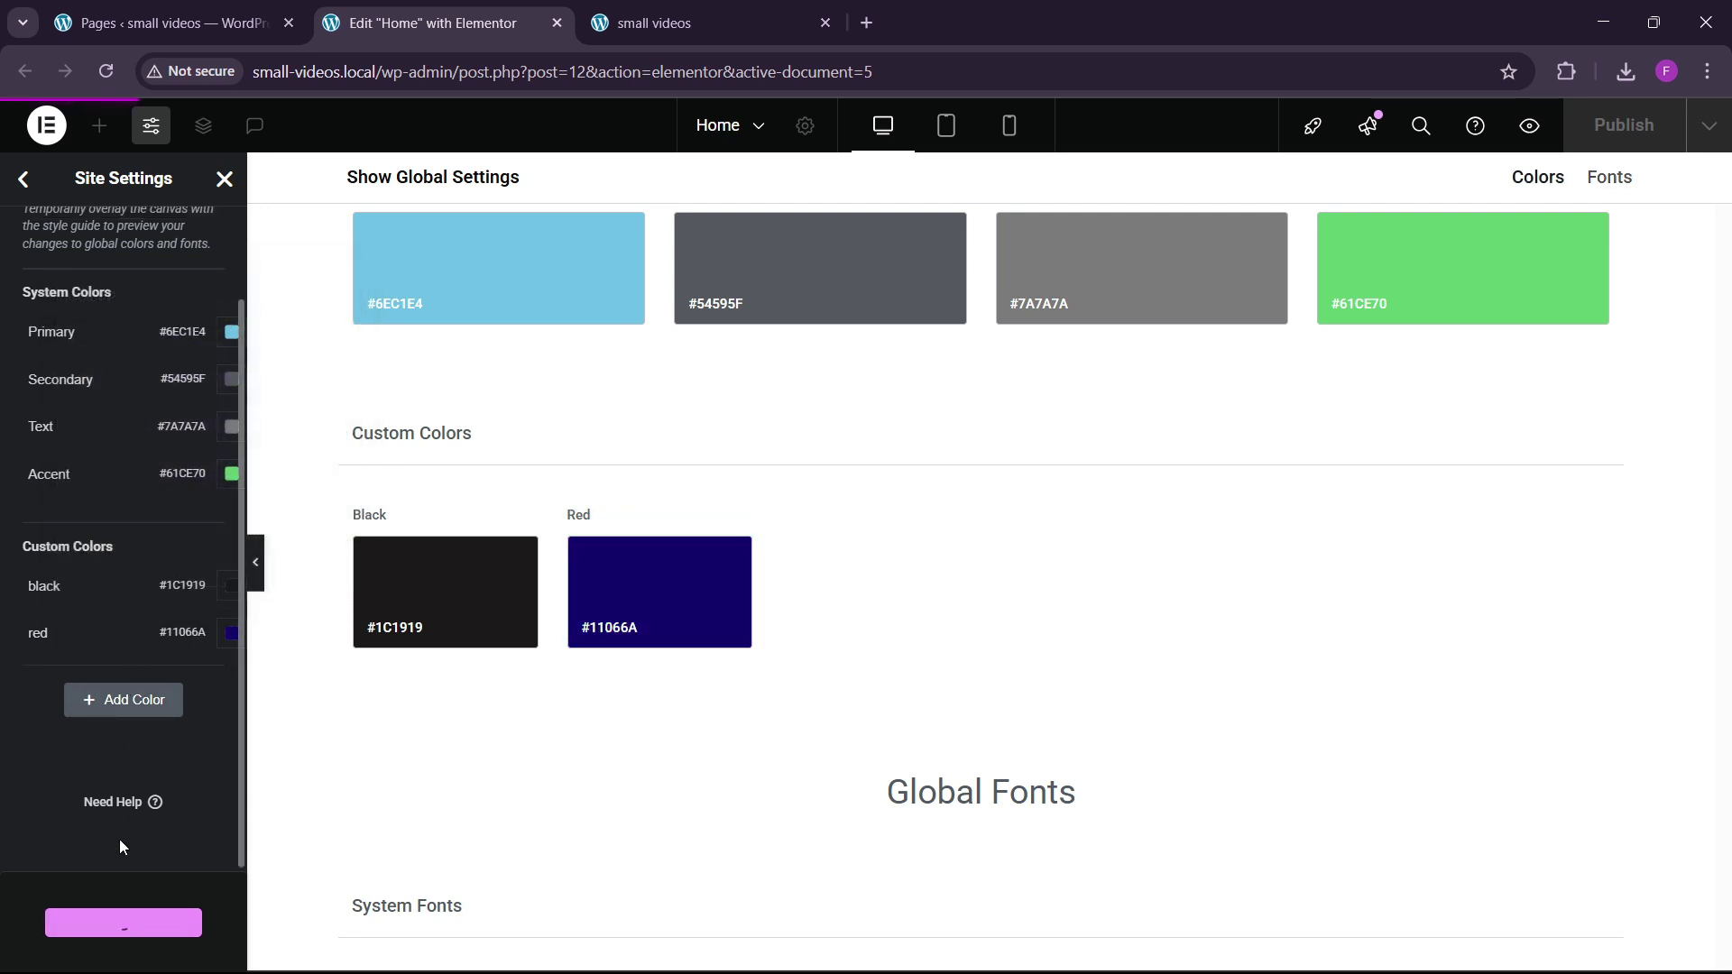
click(647, 24)
click(108, 73)
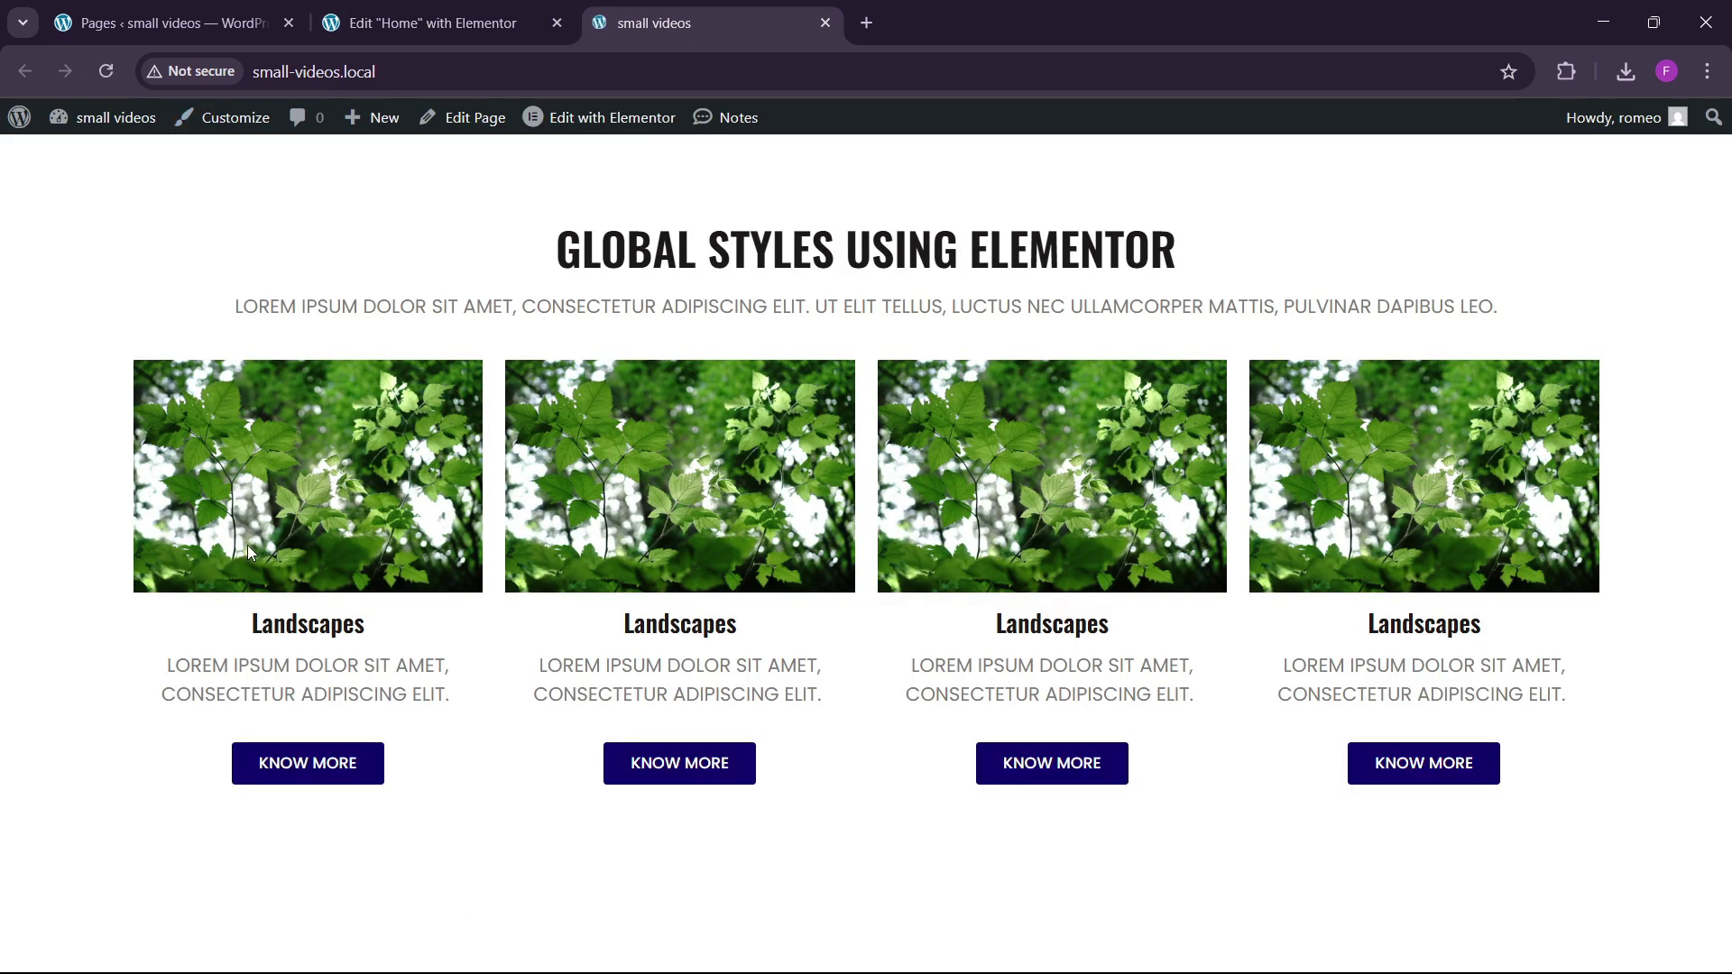